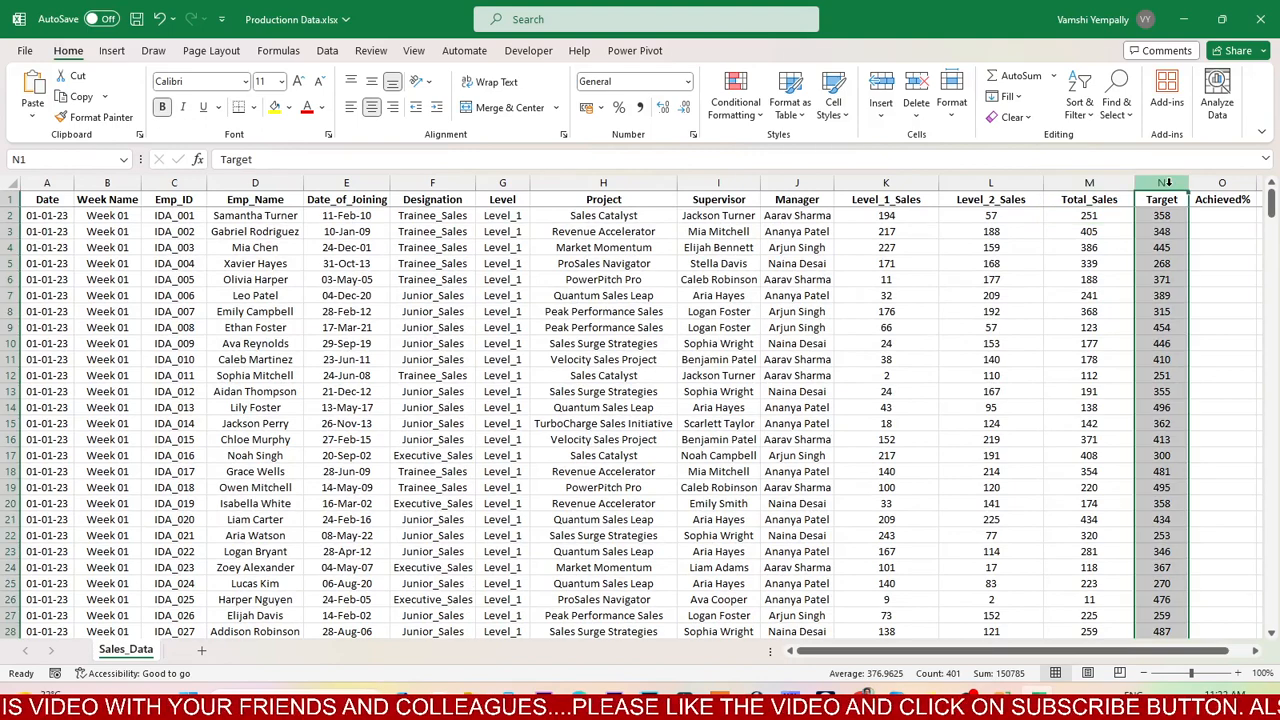
Insert a blank column before Target and enter a formula in N2 testing whether SUM(K2:L2) equals the Total_Sales value in M2
right_click(1165, 183)
click(1060, 343)
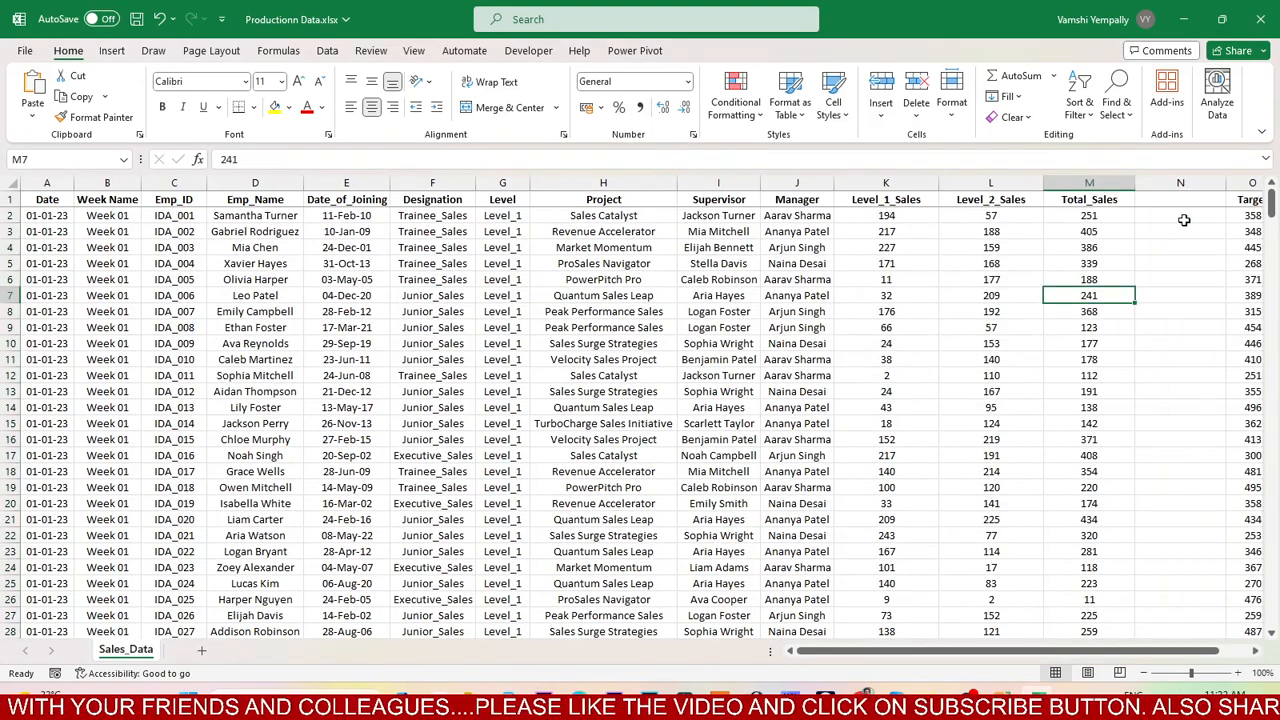
click(1185, 215)
click(1253, 653)
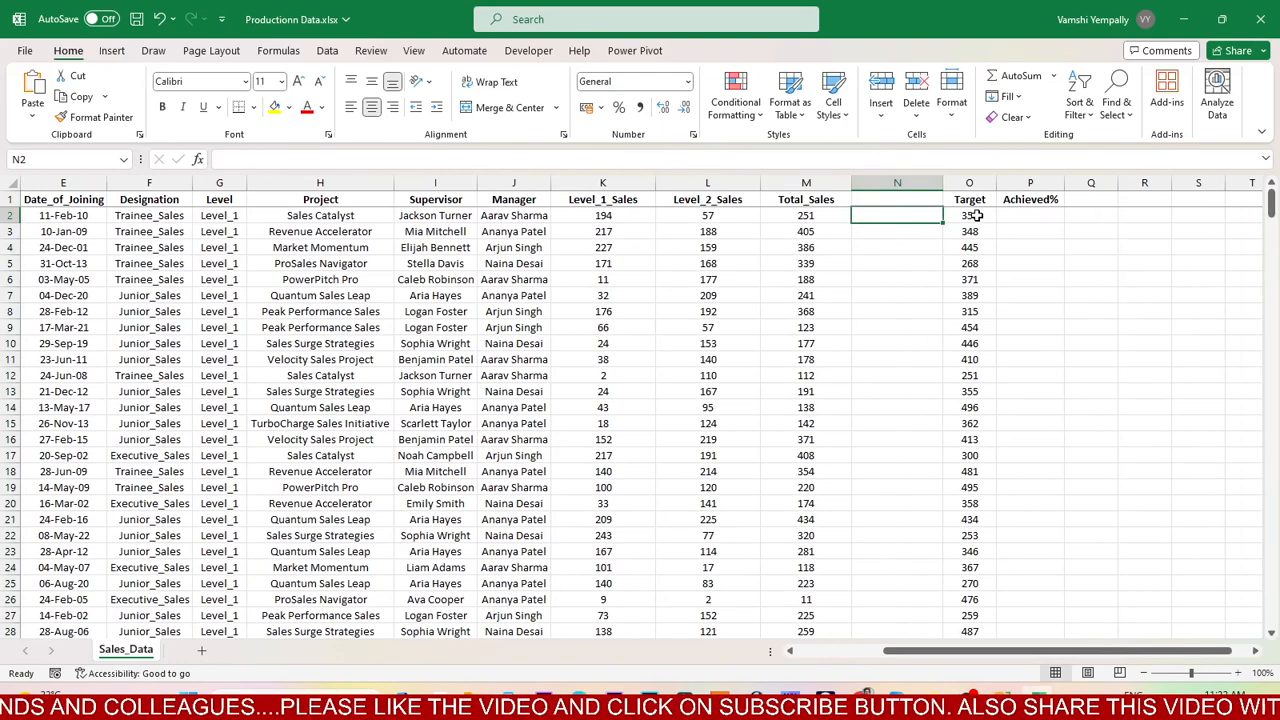
text(=SUM()
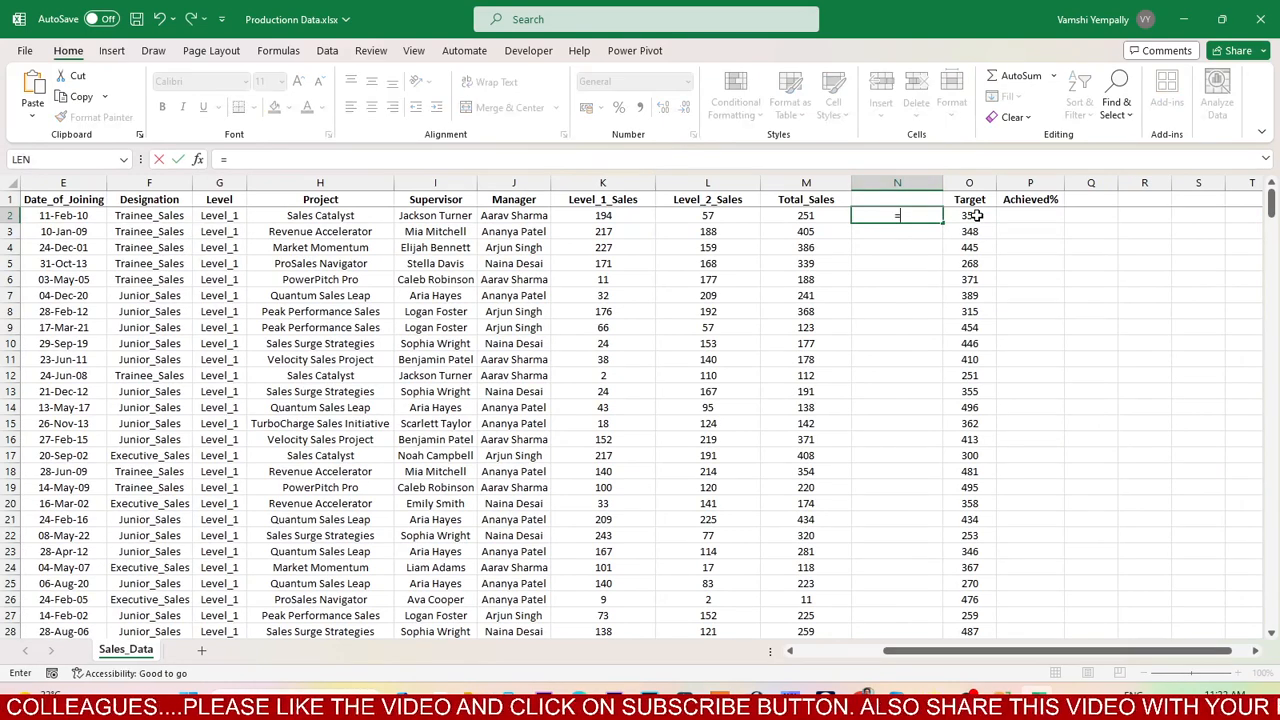
key(Left)
key(Left)
key(Left)
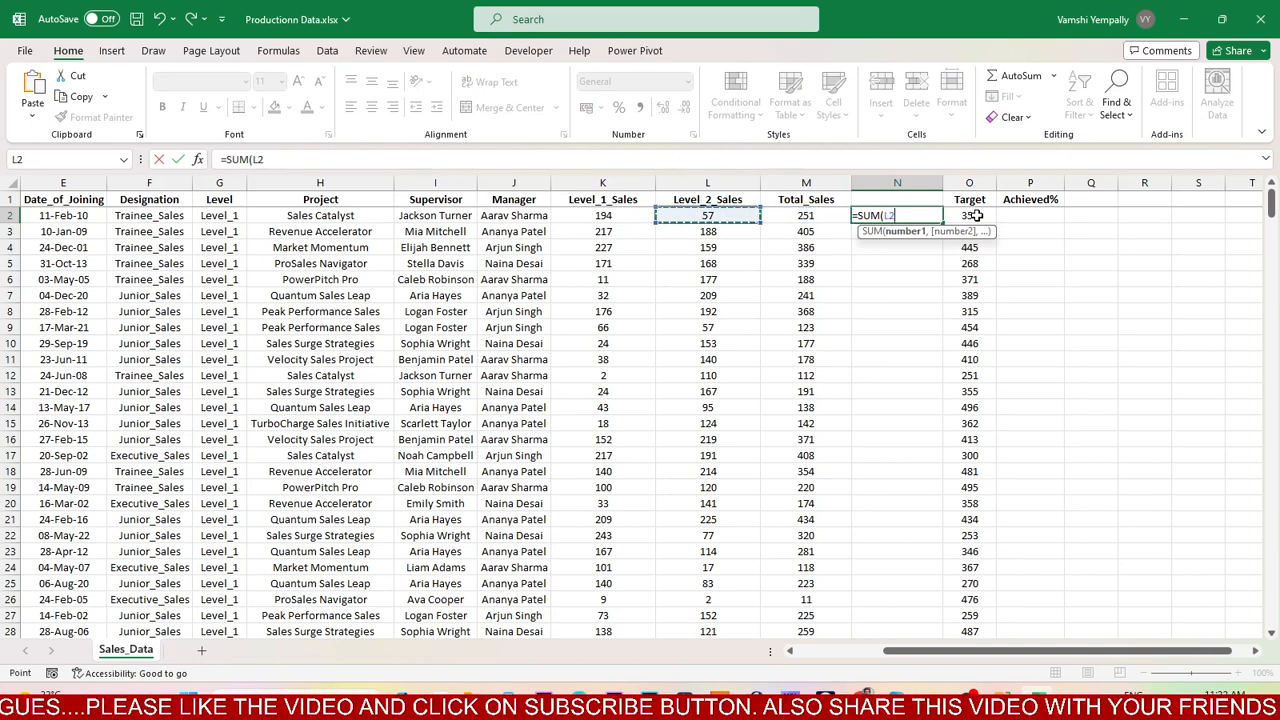
key(shift+Right)
text()=)
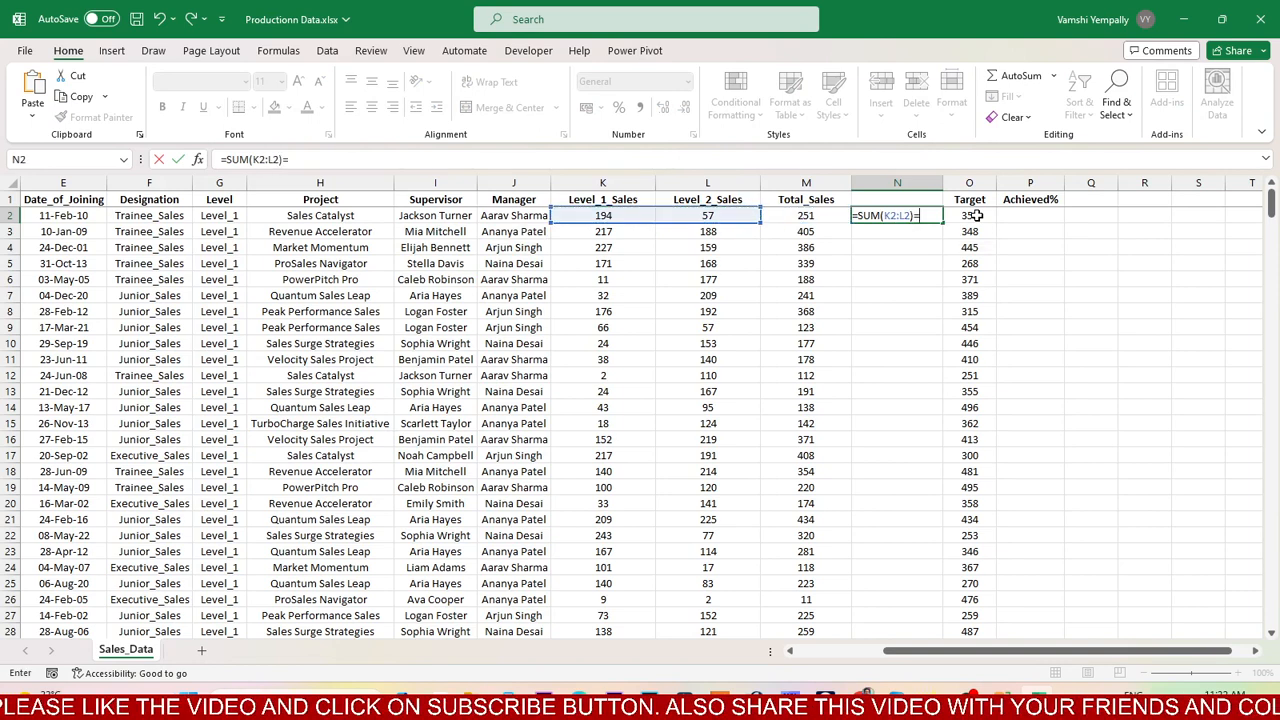
key(Left)
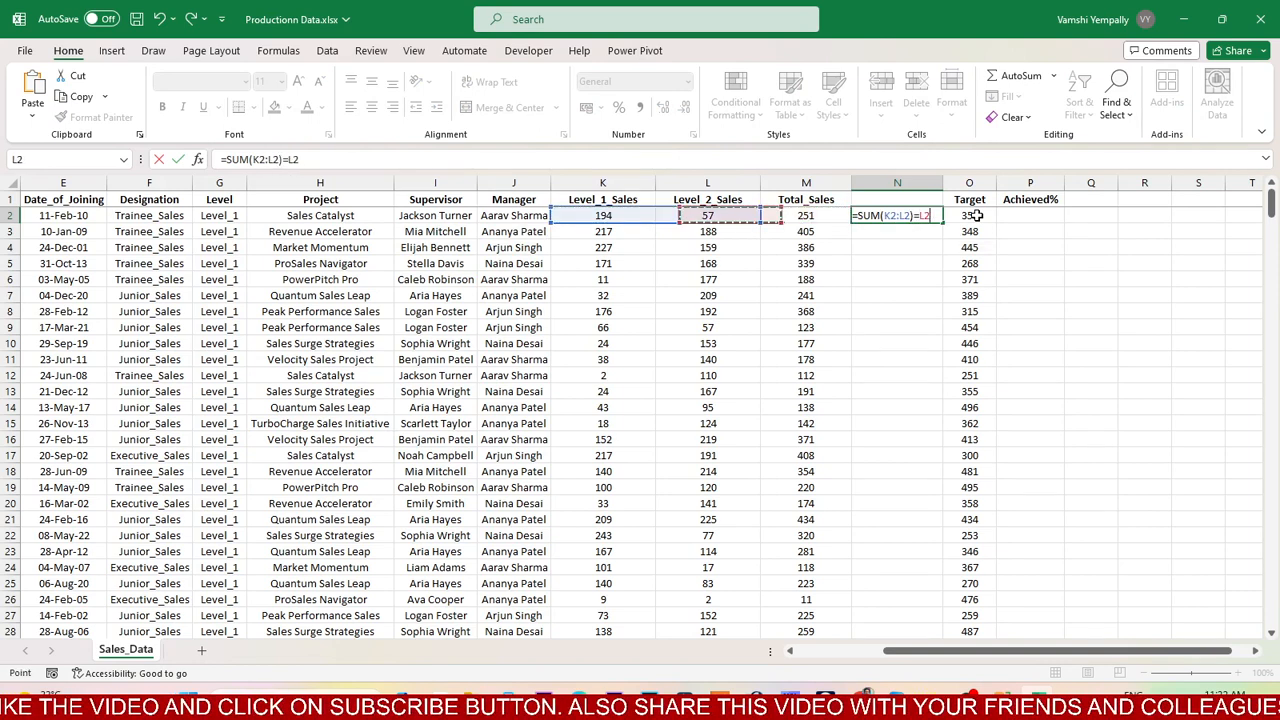
key(Return)
Fill the check formula from N2 down to the last data row, row 401
key(Up)
key(Left)
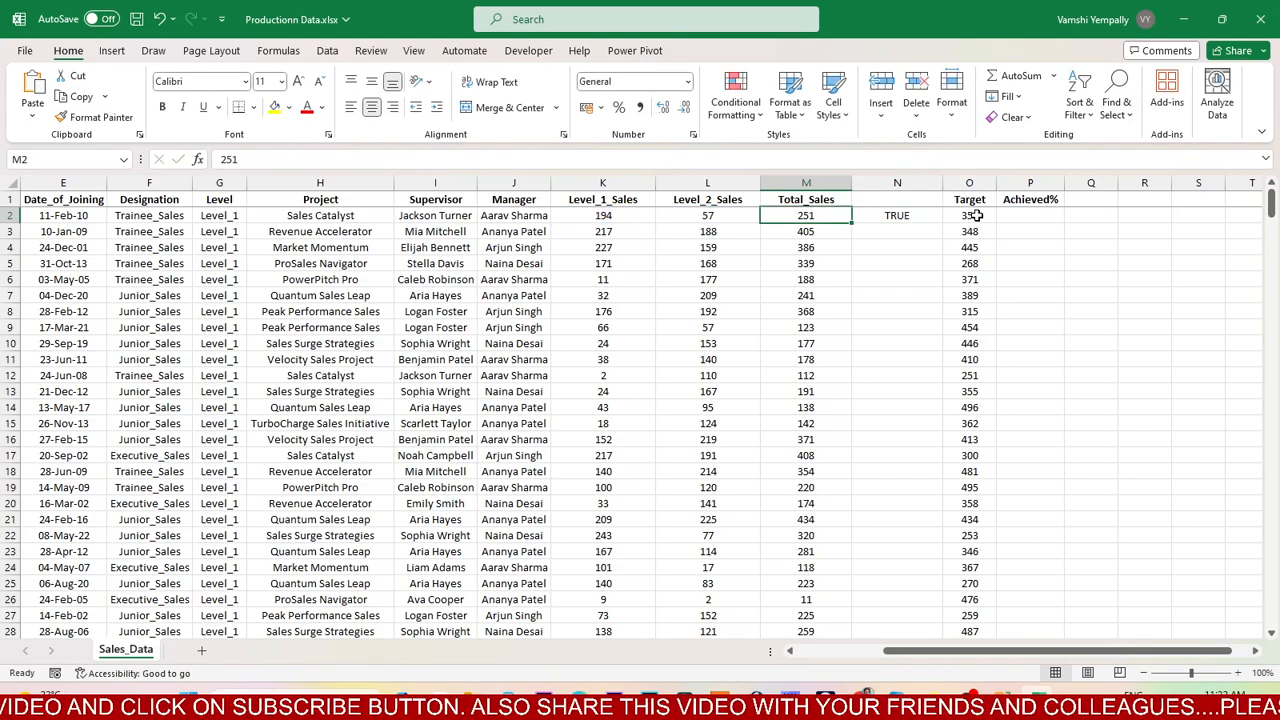
key(ctrl+Down)
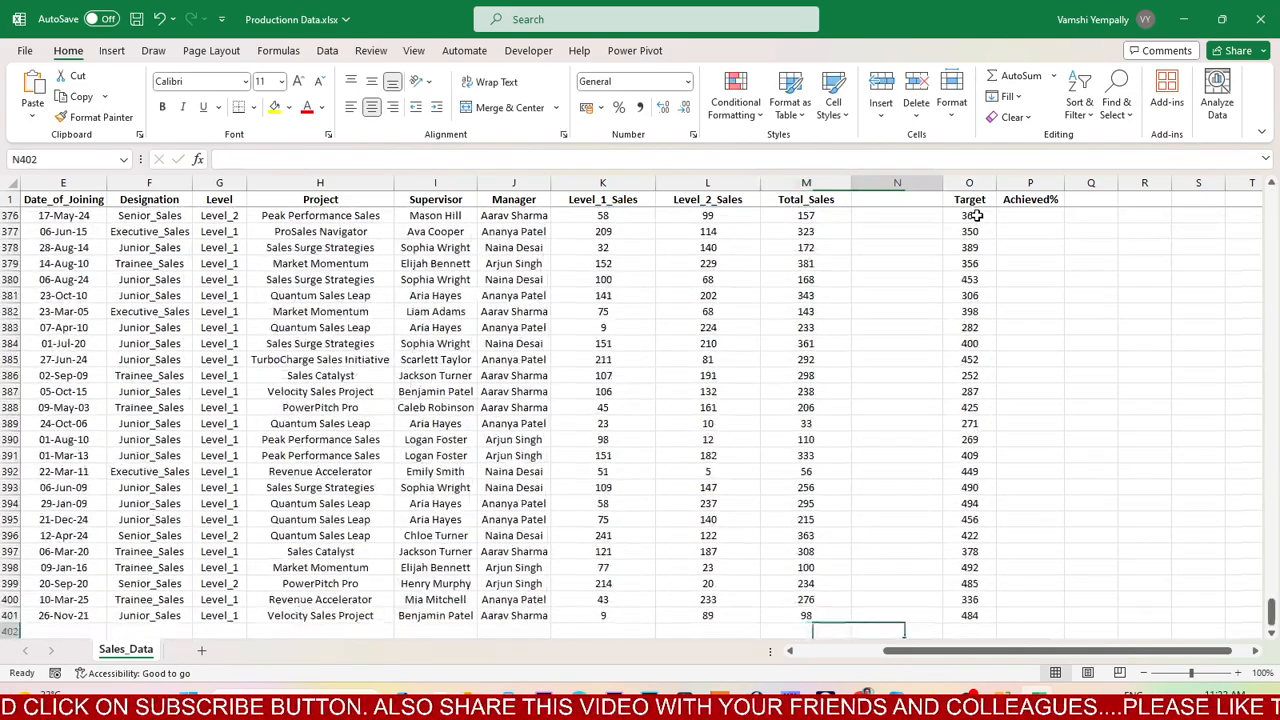
key(Right)
key(ctrl+shift+Up)
key(ctrl+d)
Label the check column "dd" in header cell N1
key(Up)
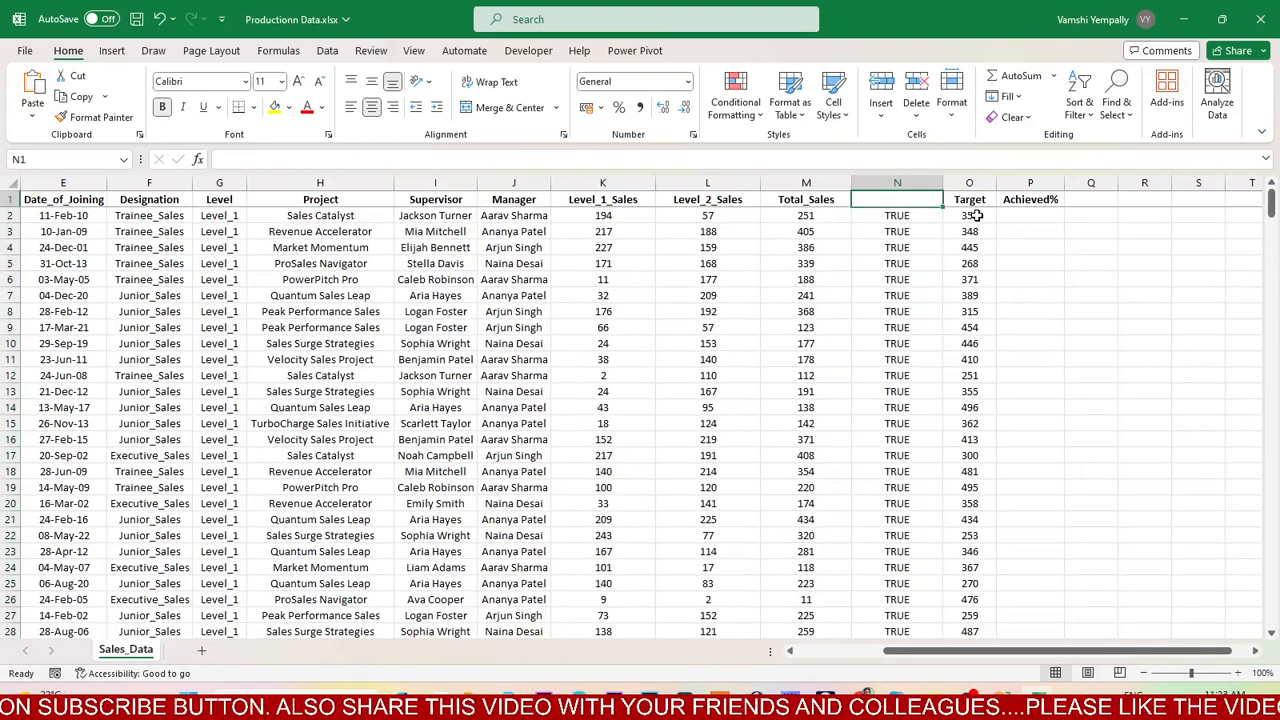
text(dd)
key(Return)
key(Up)
Turn on filtering for the header row and examine the distinct values in the dd column
key(alt+d)
key(f)
key(f)
key(alt+space)
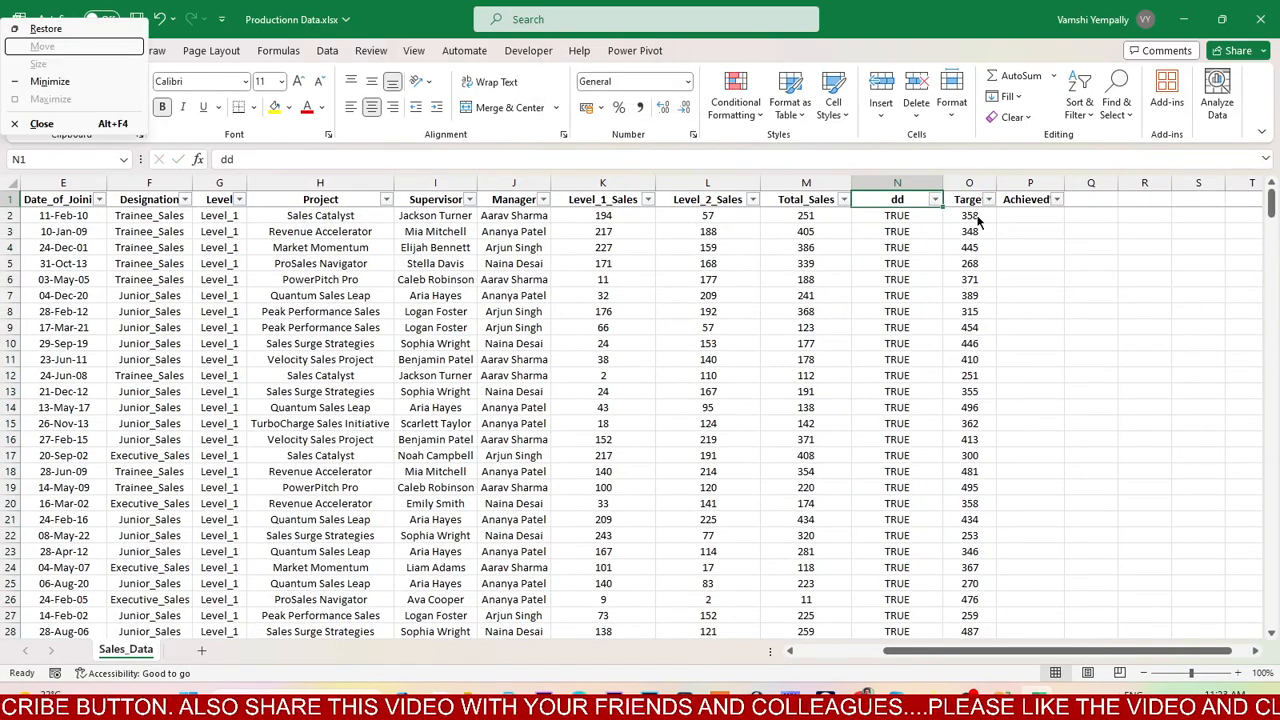
key(Escape)
key(alt+Down)
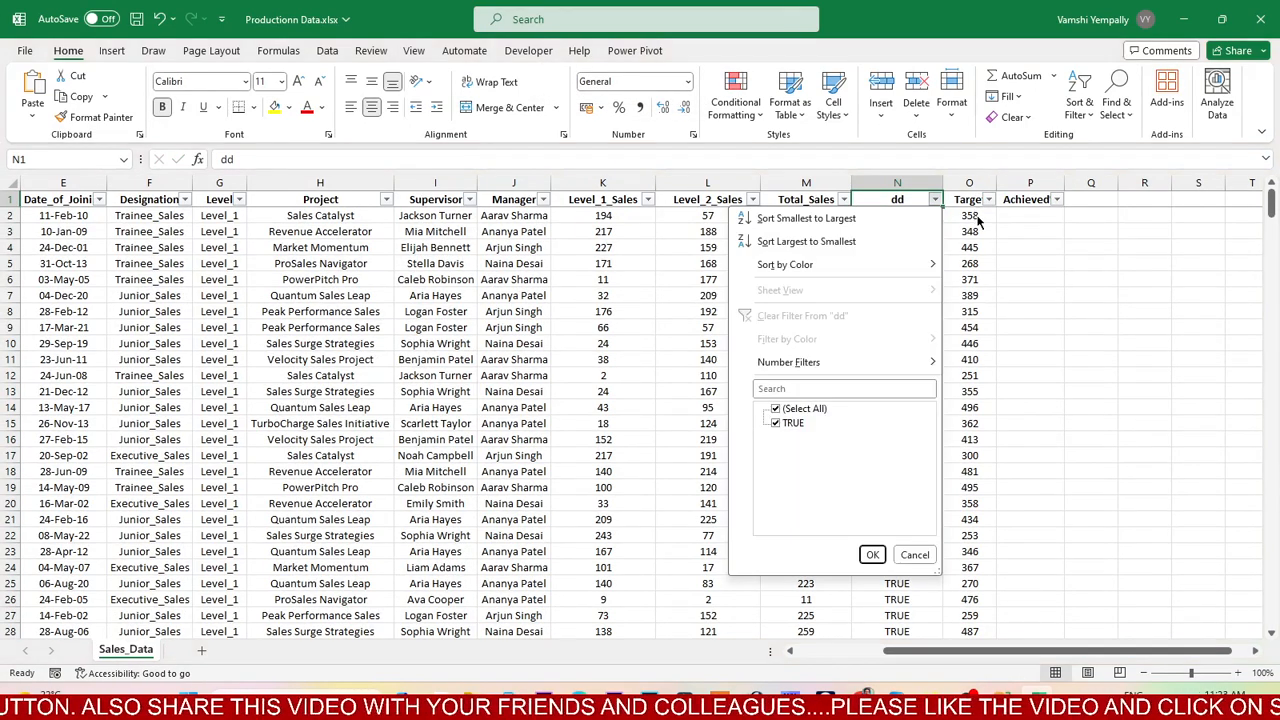
key(Escape)
Delete the dd helper column and turn off filtering for the table
key(ctrl+space)
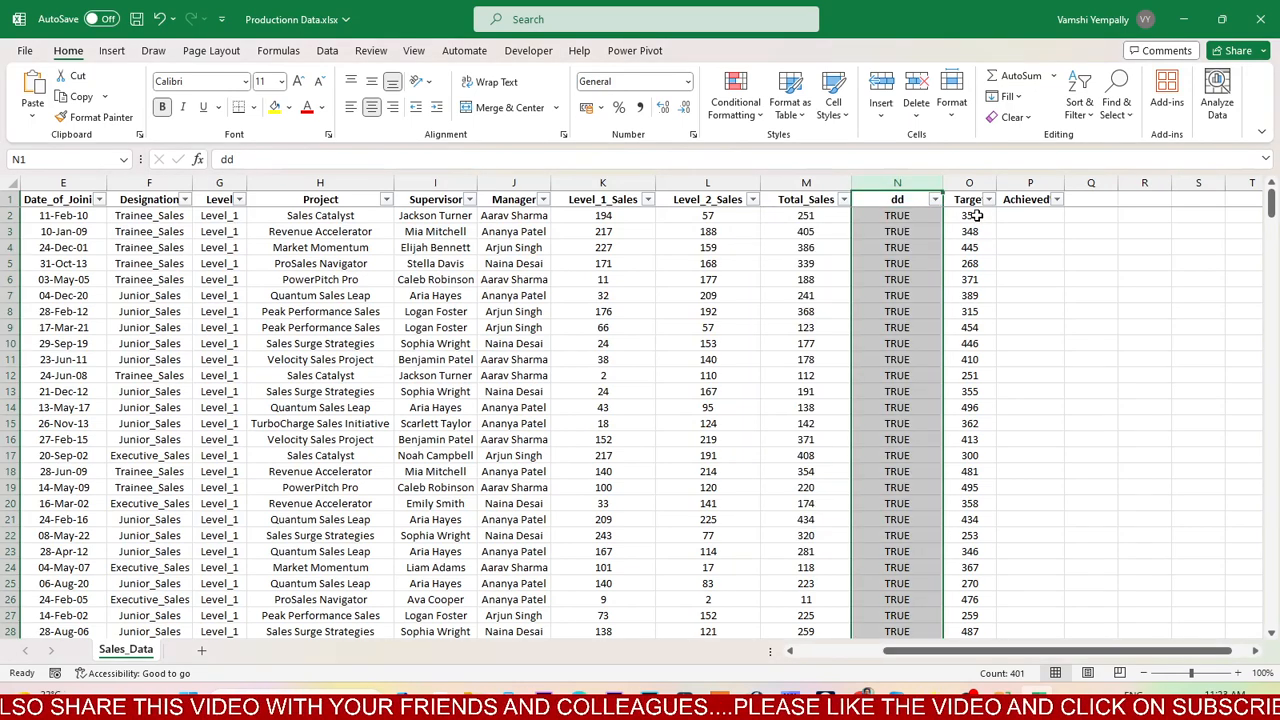
key(ctrl+minus)
key(Left)
key(alt+d)
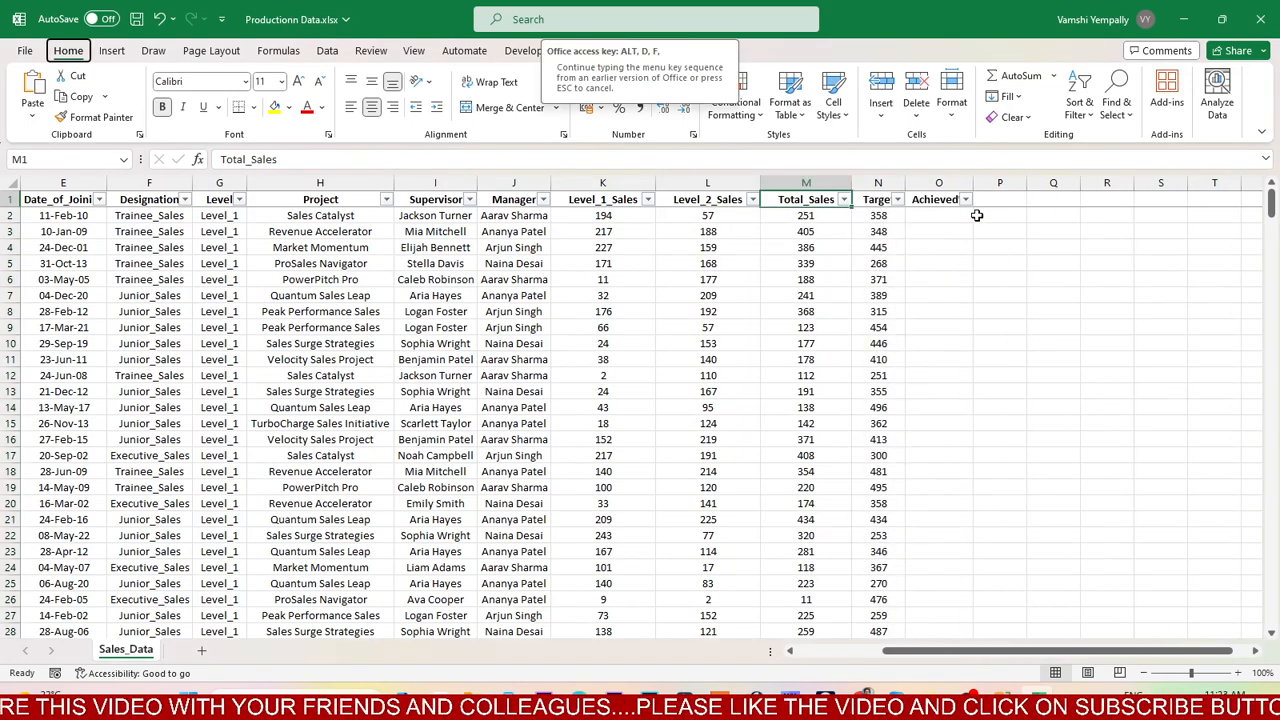
key(f)
key(f)
Review the Level_2_Sales, Total_Sales and Target cells of the first data row
key(Down)
key(Left)
key(Left)
key(Right)
key(Right)
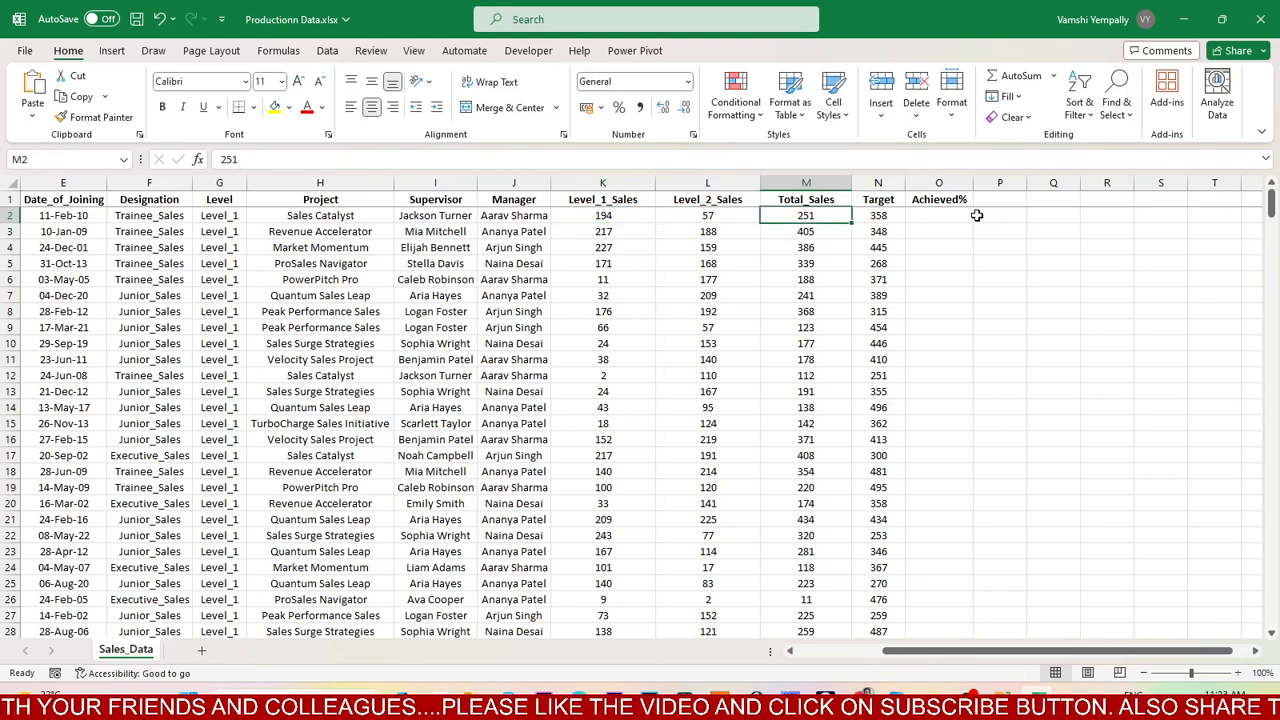
key(Right)
key(Right)
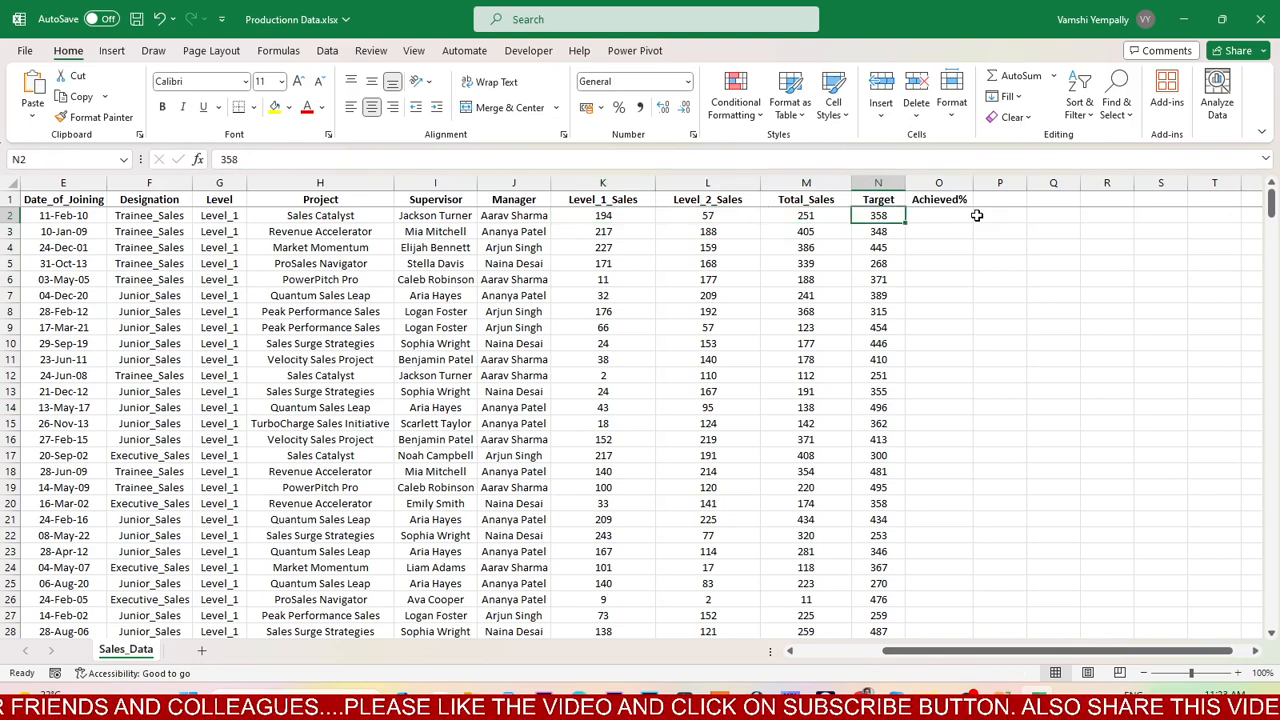
key(Left)
key(Left)
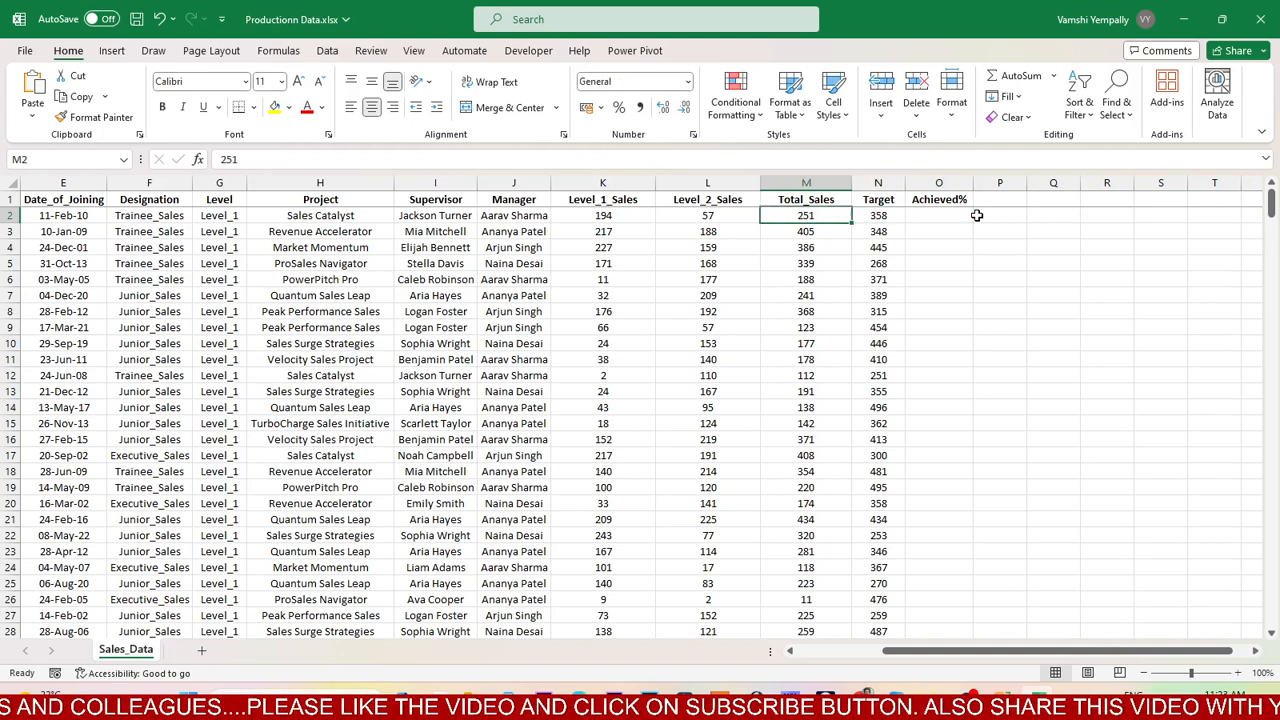
key(Right)
key(Right)
key(Left)
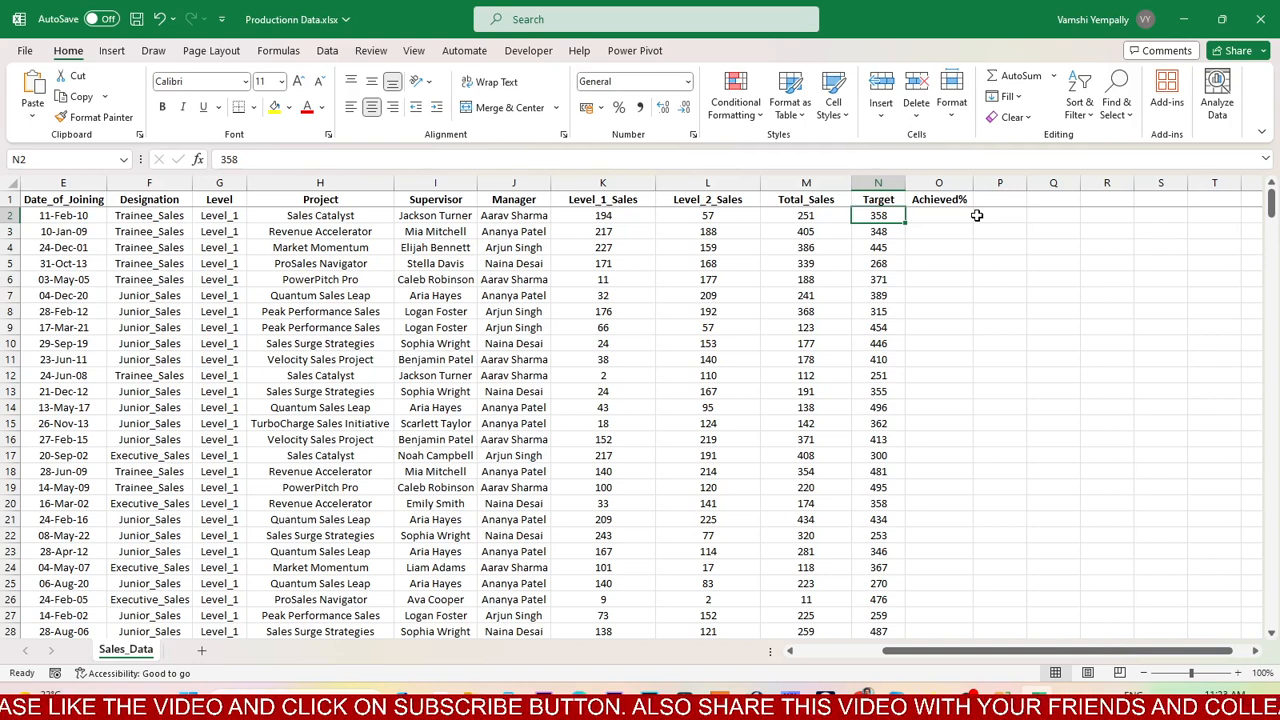
key(Left)
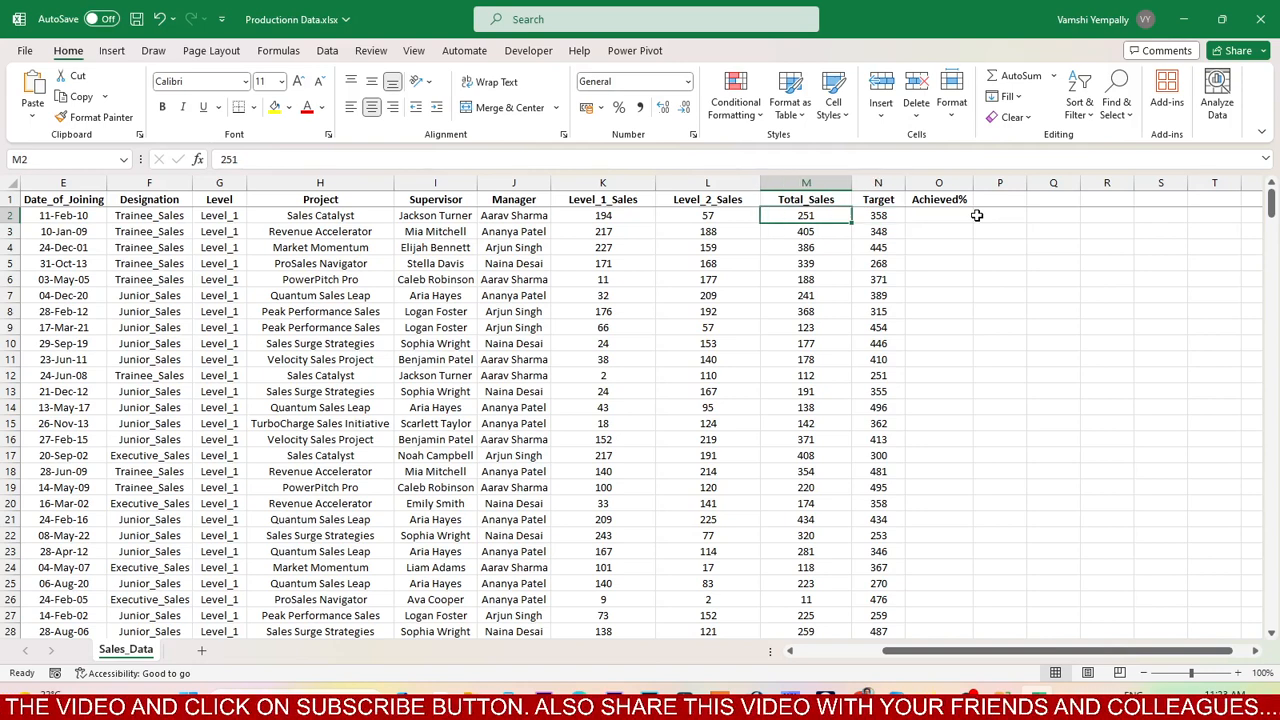
Calculate the first Achieved% value in O2 with =M2/N2 and show it with two decimal places
key(Right)
key(Right)
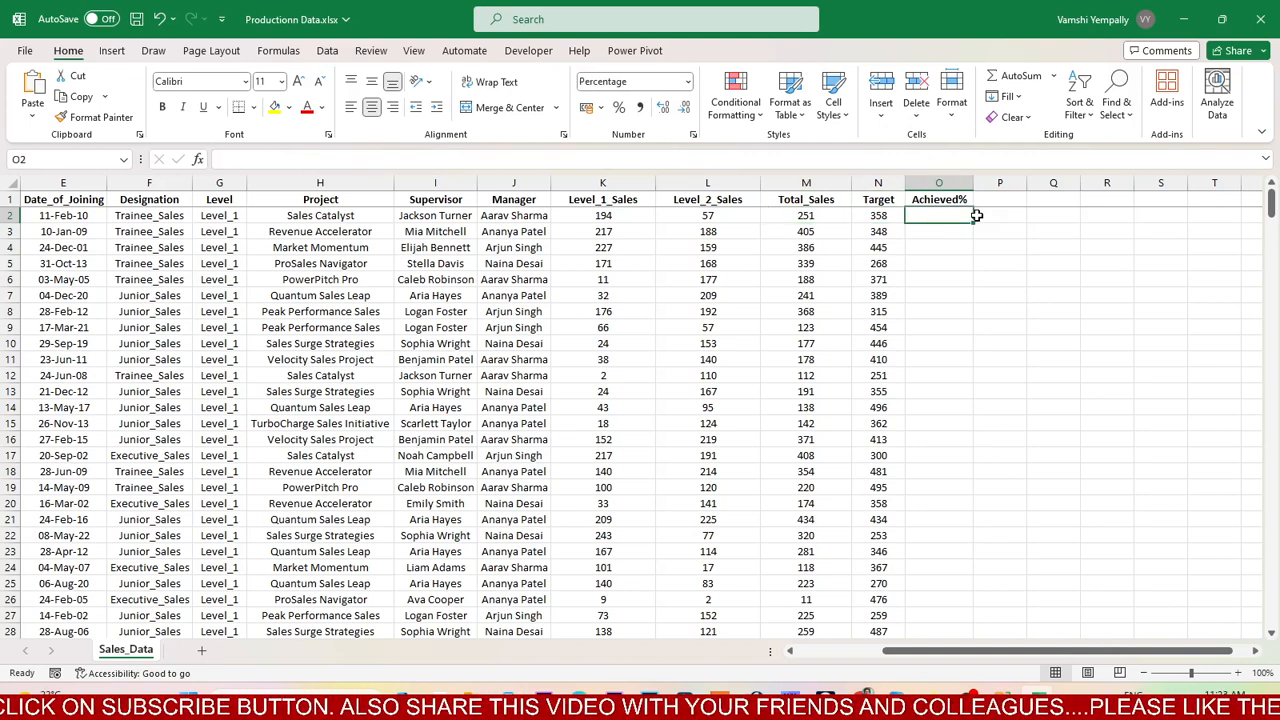
text(=)
key(Left)
key(Left)
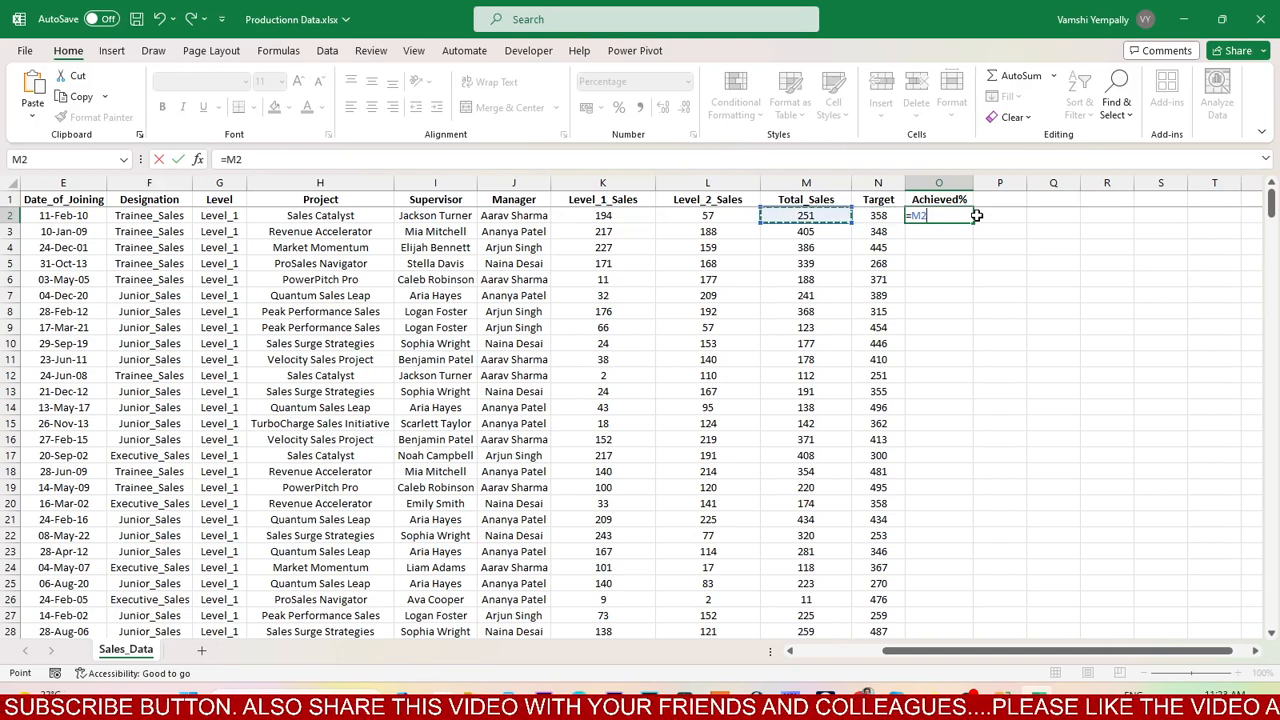
text(/)
key(Left)
key(Return)
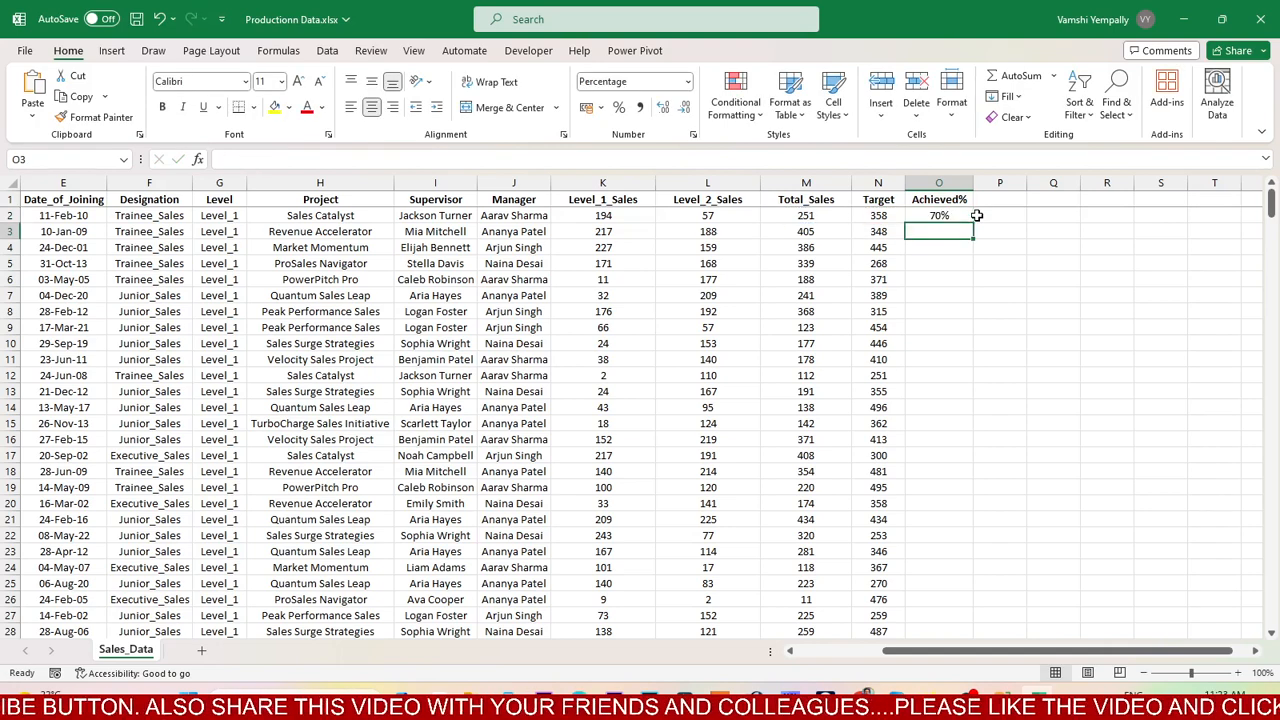
key(Up)
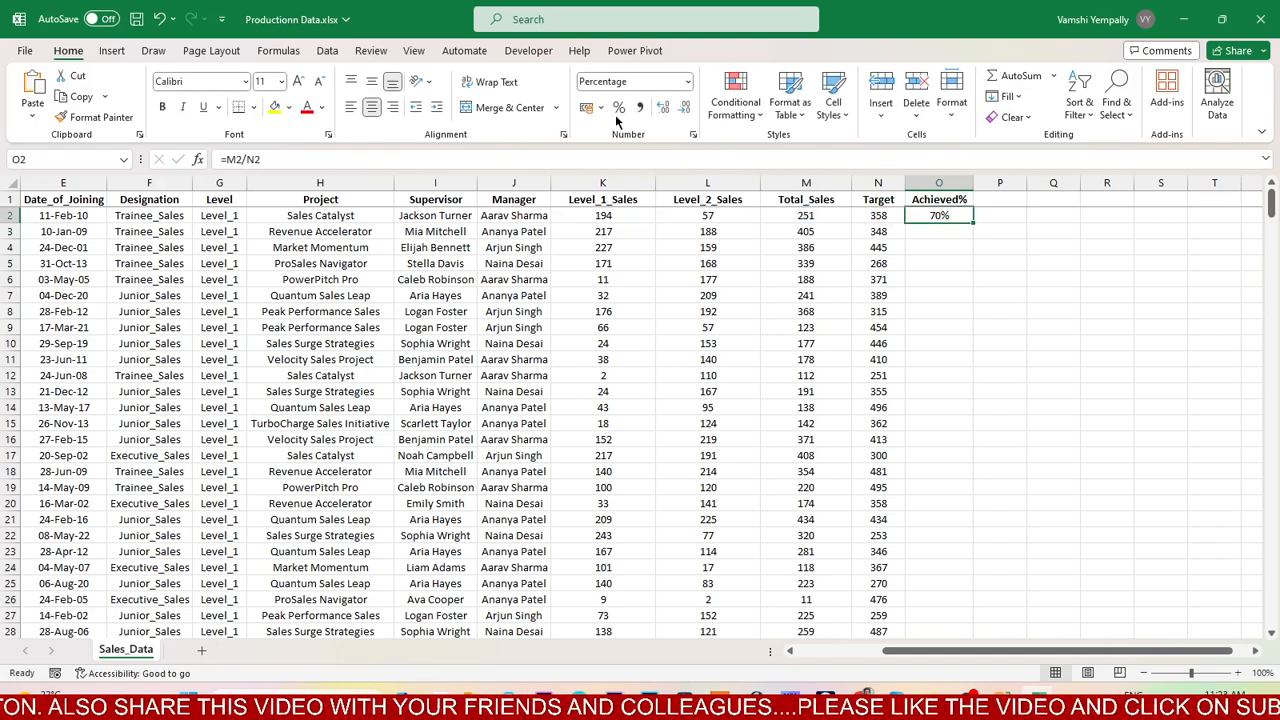
click(661, 109)
click(661, 110)
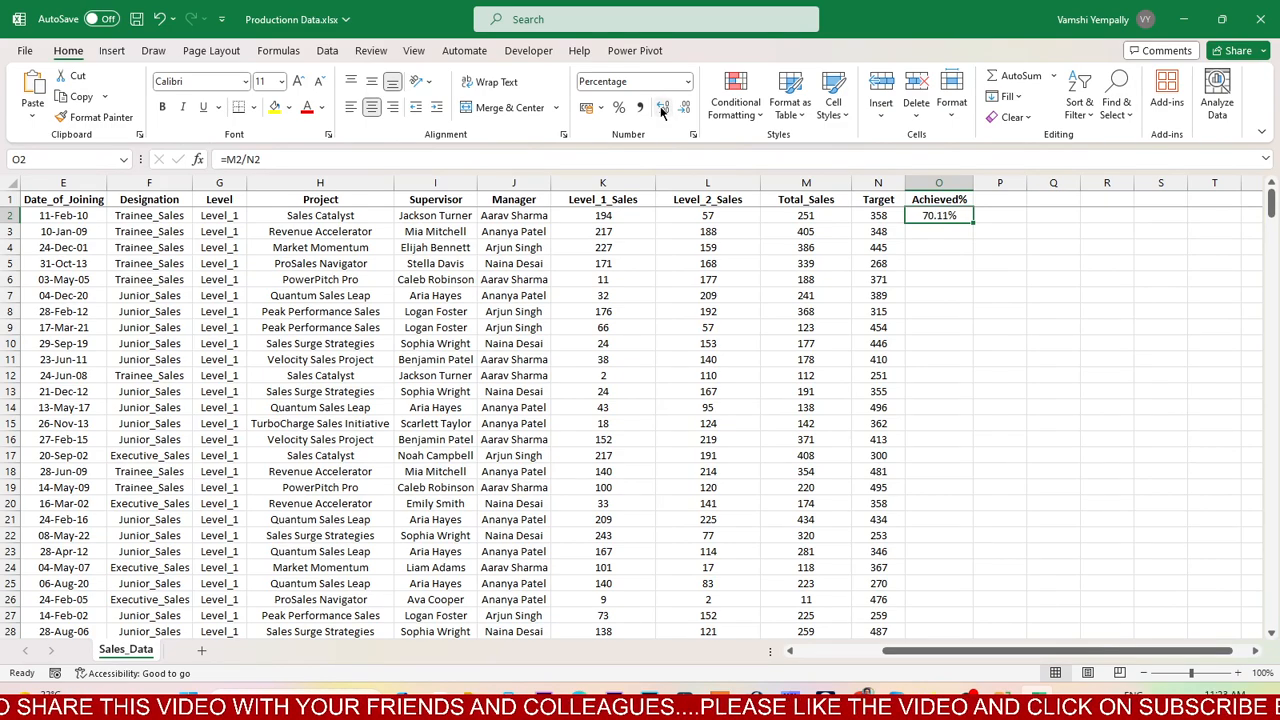
Fill the Achieved% formula from O2 down to the last data row, row 401
key(Left)
key(ctrl+Down)
key(Right)
key(ctrl+shift+Up)
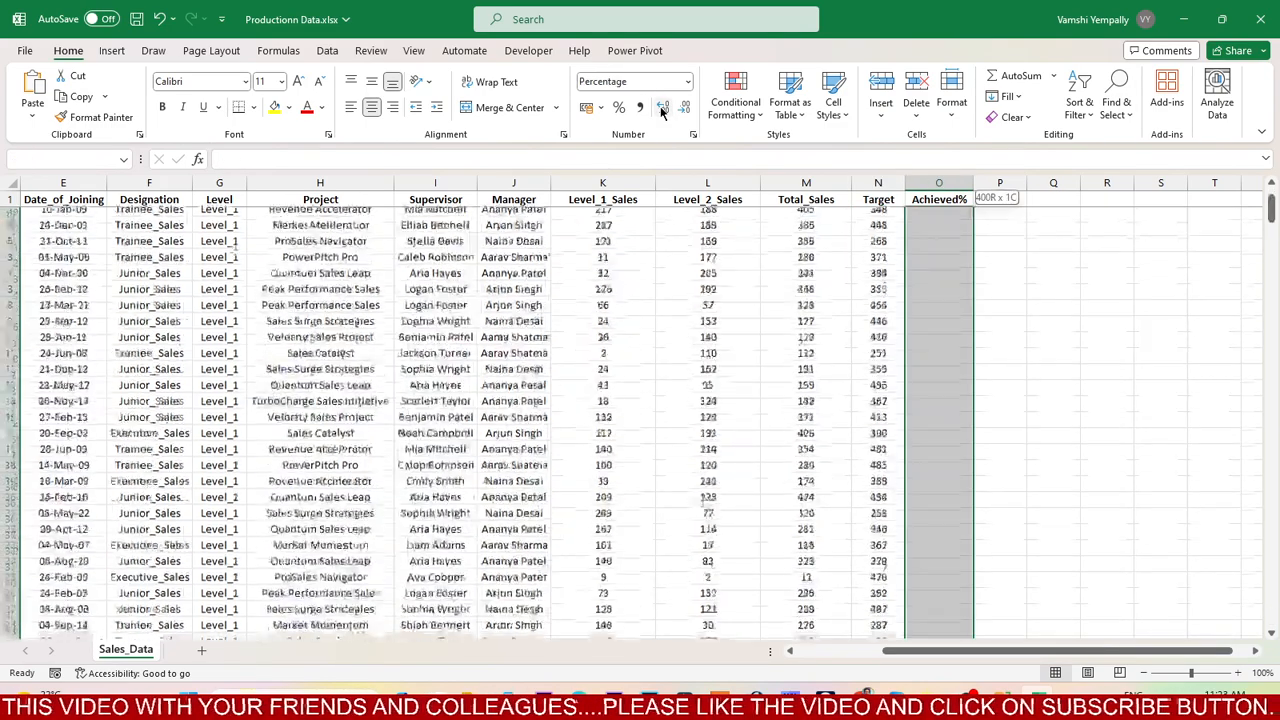
key(ctrl+d)
Turn on filtering for the header row and examine the list of Achieved% values
key(ctrl+Up)
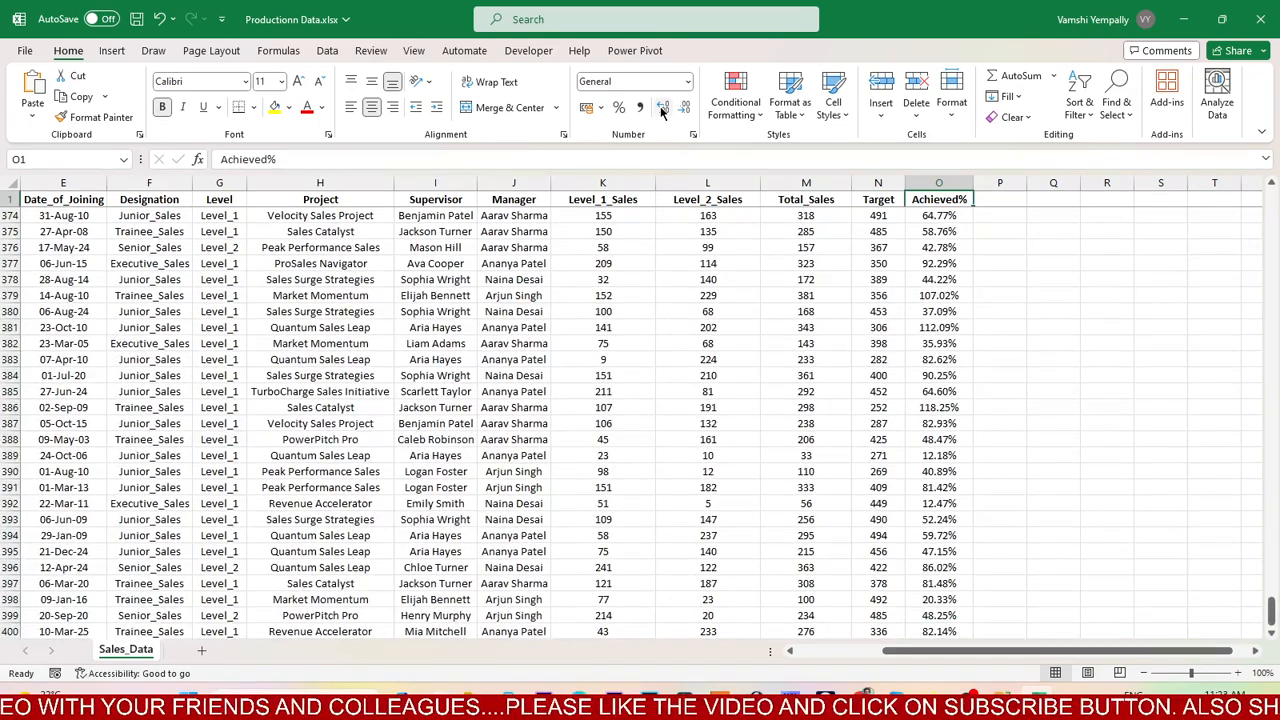
key(ctrl+shift+l)
key(alt+Down)
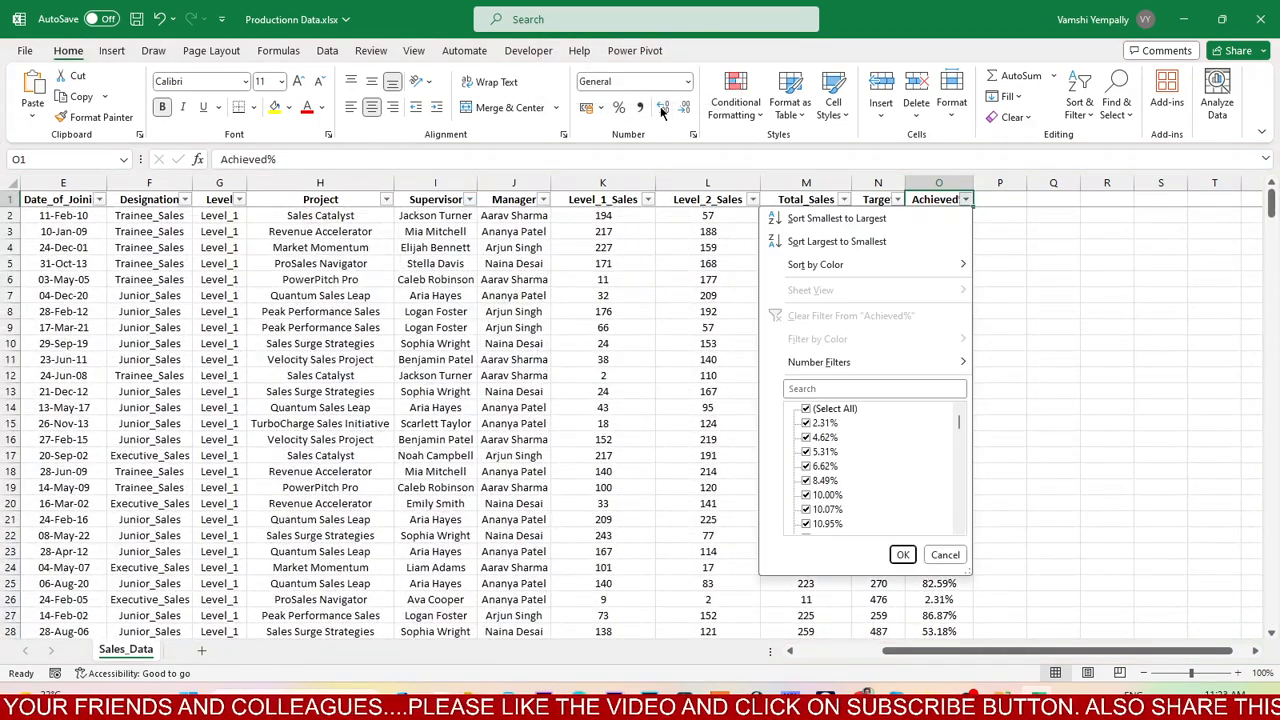
mouse_move(960, 422)
mouse_down()
mouse_move(960, 538)
mouse_move(966, 420)
mouse_up()
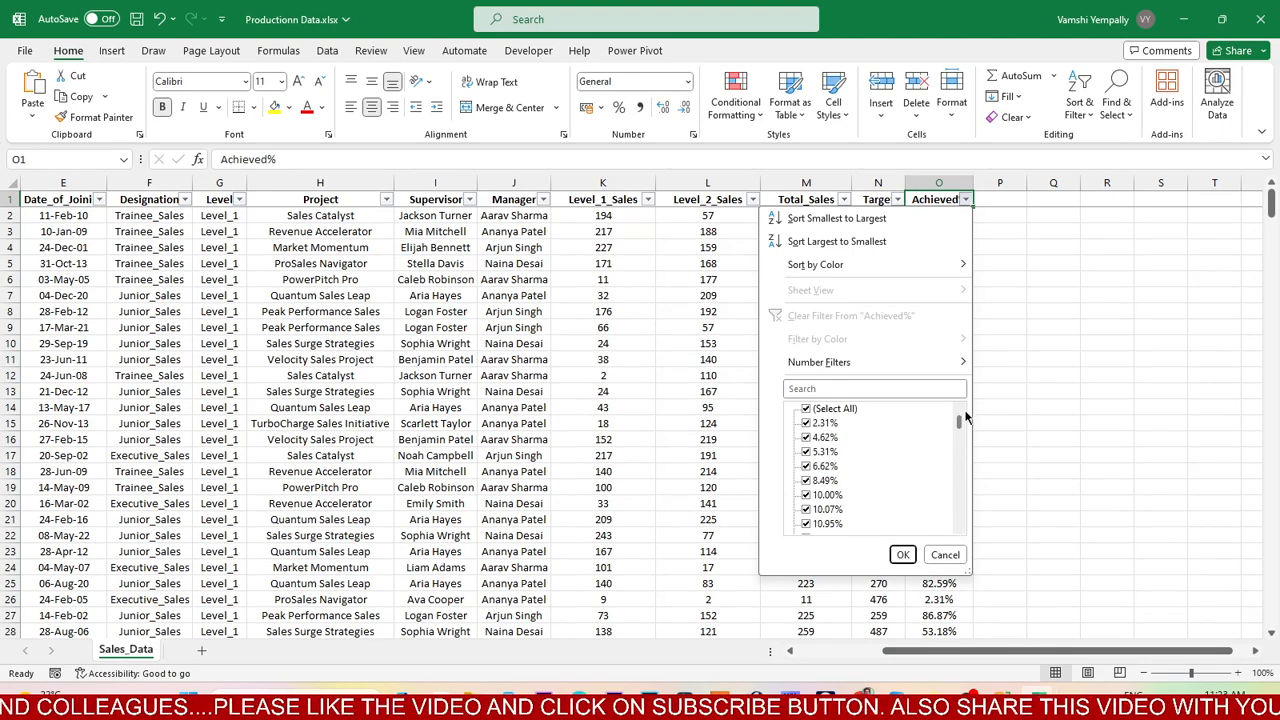
click(955, 555)
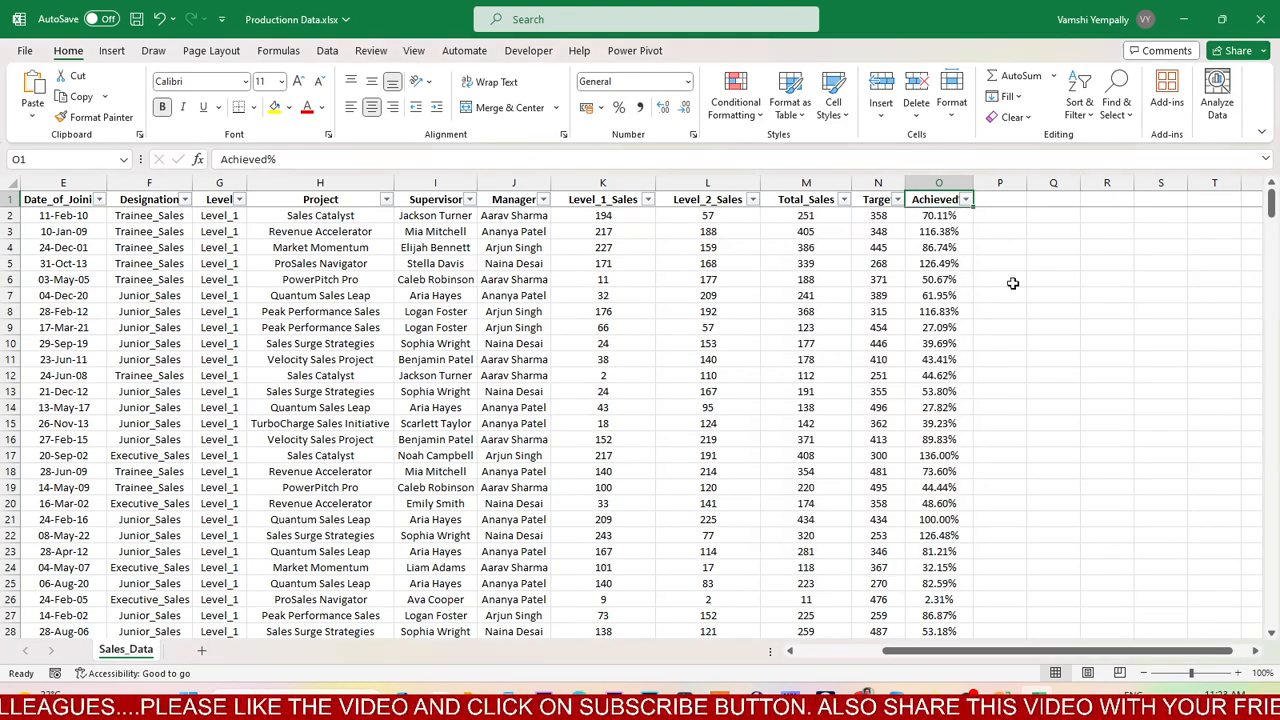
Filter the Achieved% column to show only values greater than 100%
click(966, 199)
click(952, 362)
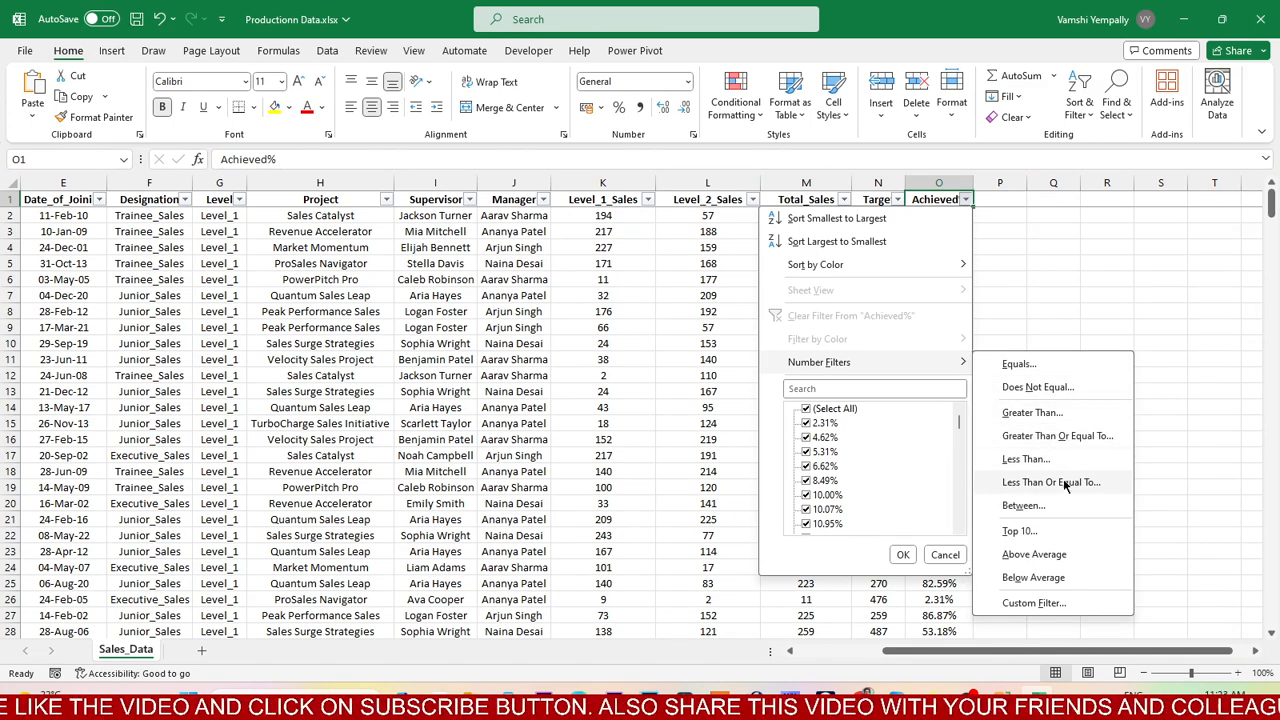
click(1032, 412)
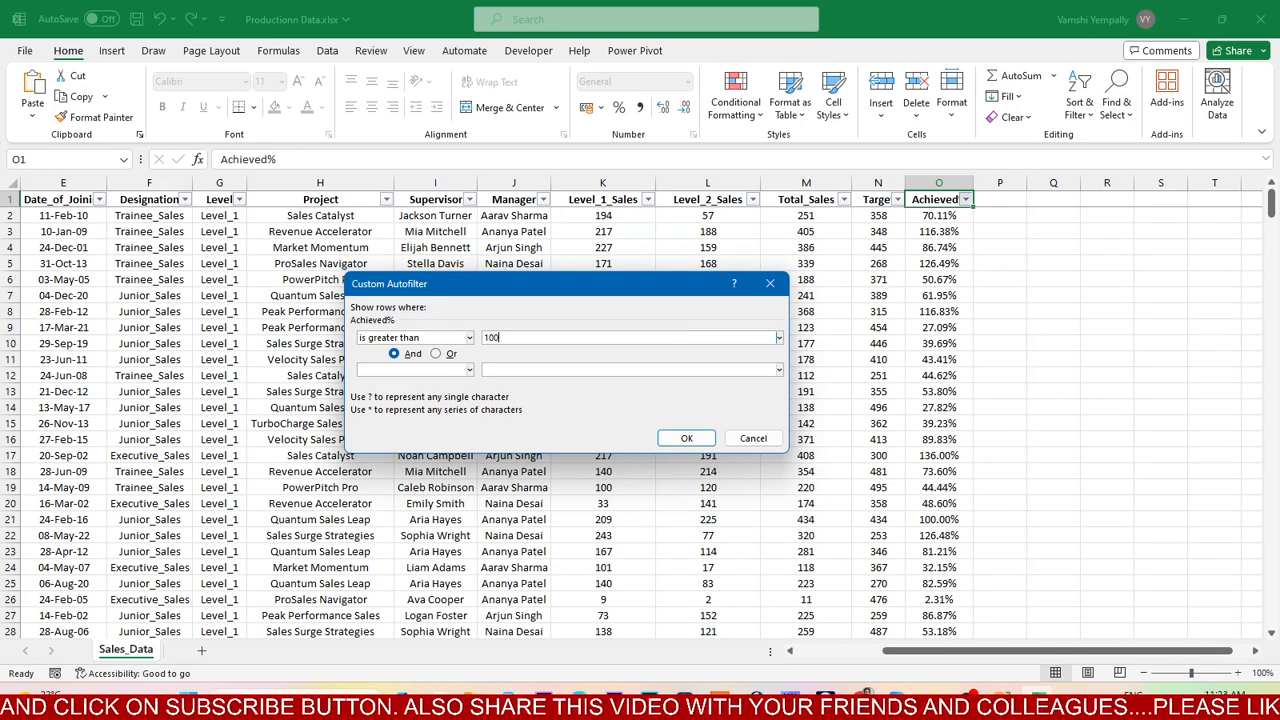
key(Return)
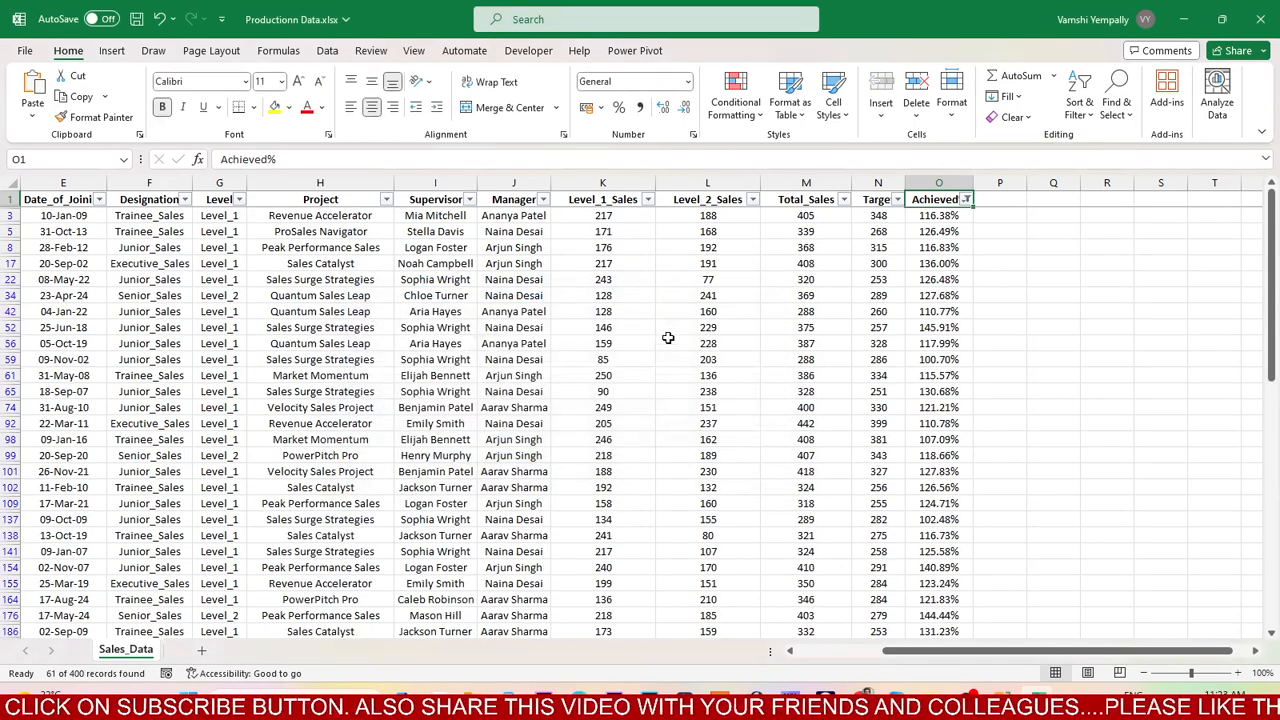
Compare Total_Sales with Target in the first filtered row, and turn off filtering to restore all rows
click(864, 230)
click(879, 216)
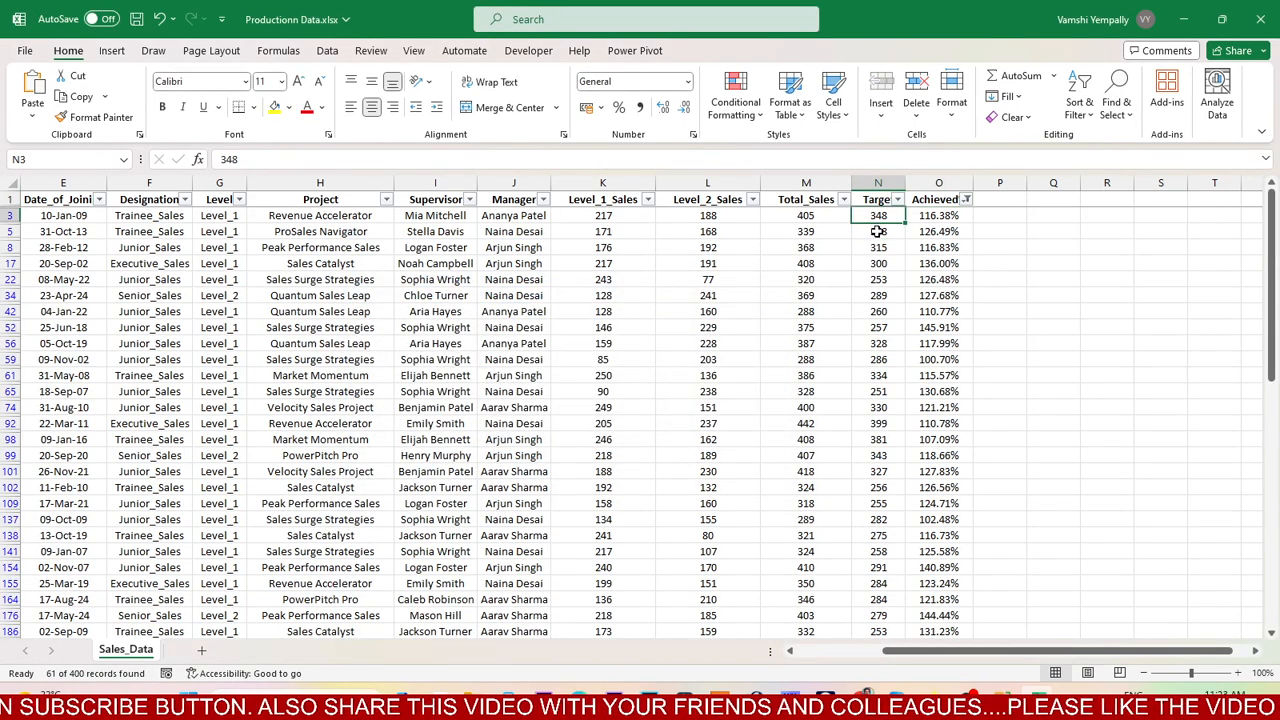
click(804, 220)
click(872, 214)
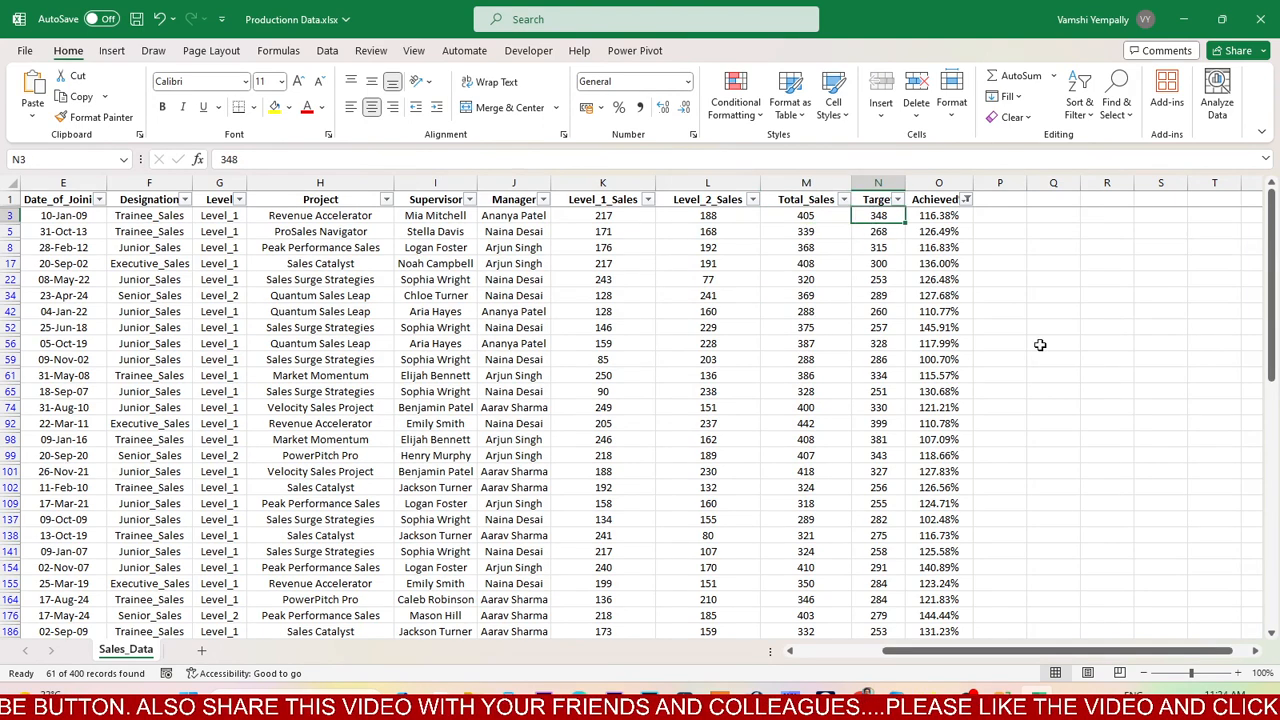
click(935, 199)
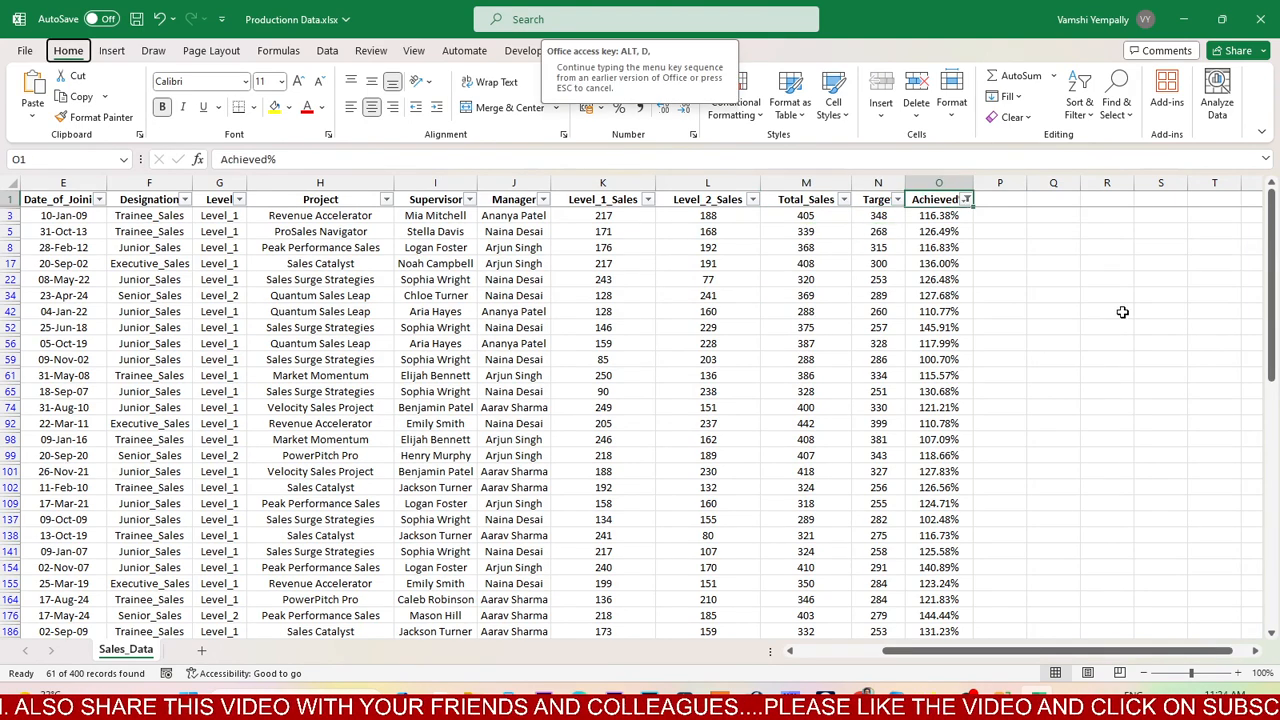
key(ctrl+shift+l)
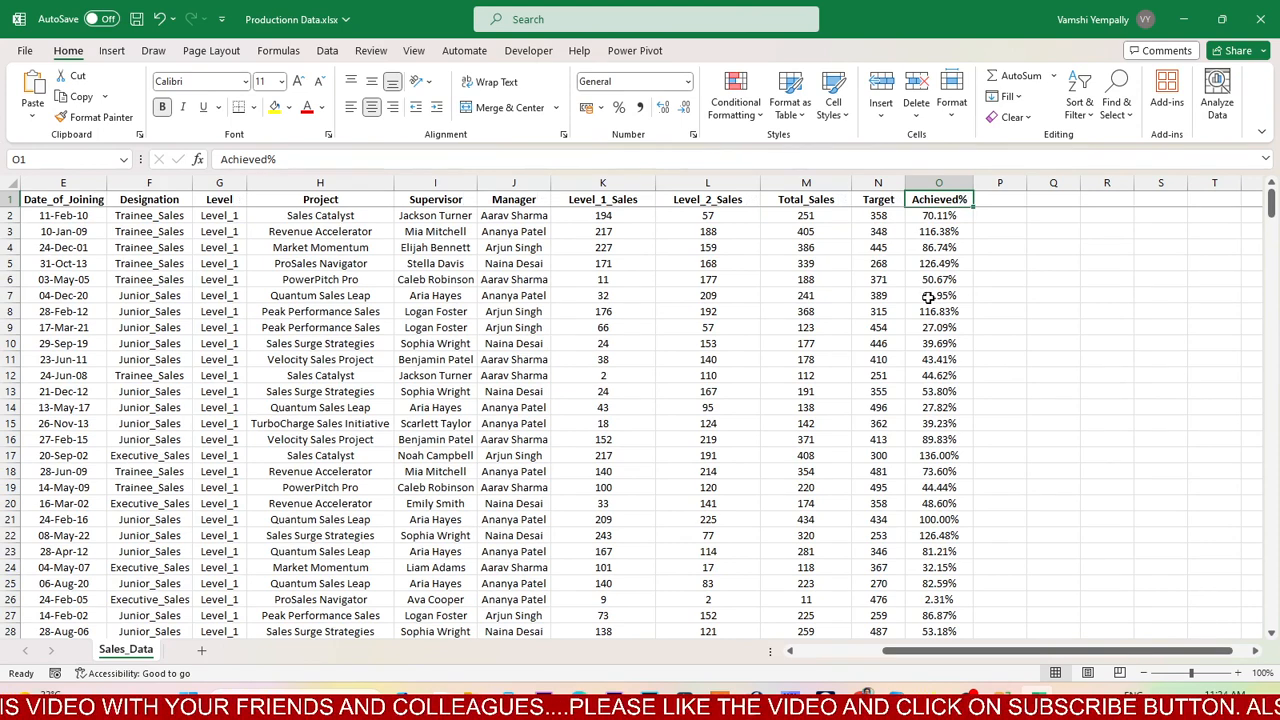
Insert a blank column O between Target and Achieved%
click(878, 184)
right_click(878, 184)
key(Escape)
click(955, 184)
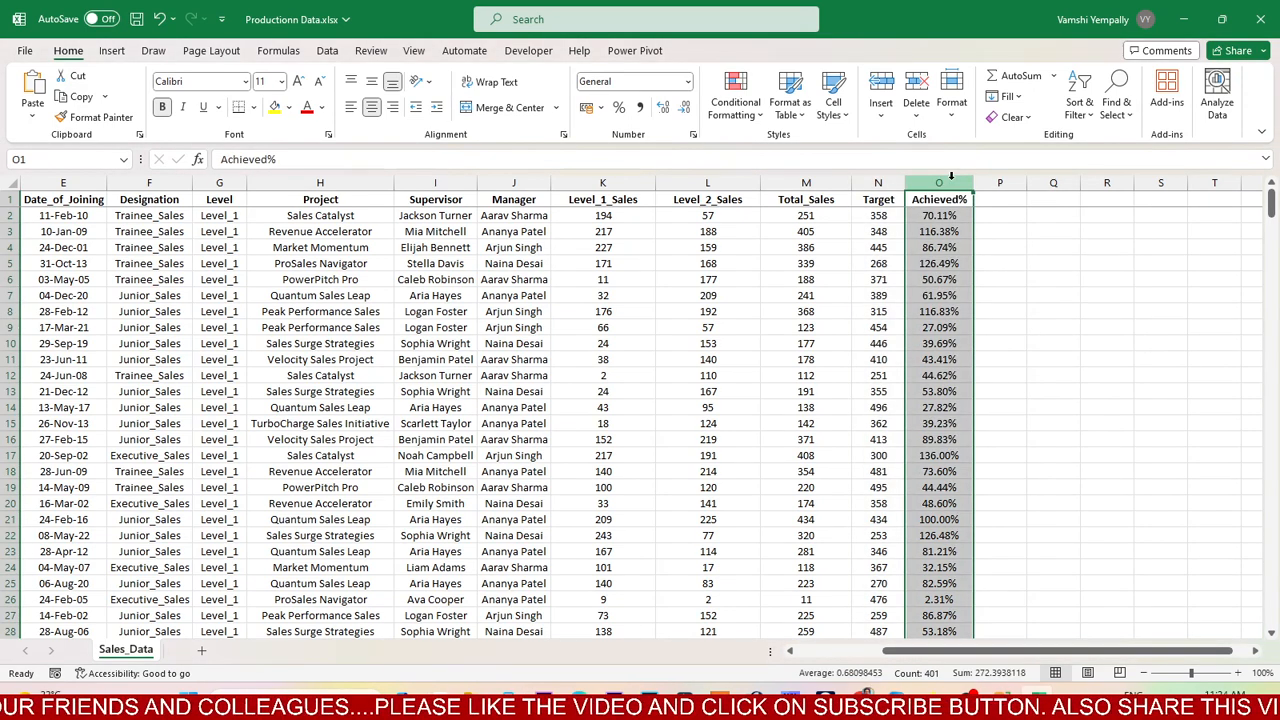
right_click(960, 184)
click(1005, 337)
click(931, 311)
Enter the header Extra_Production in O1 and fit the column width to it
click(938, 199)
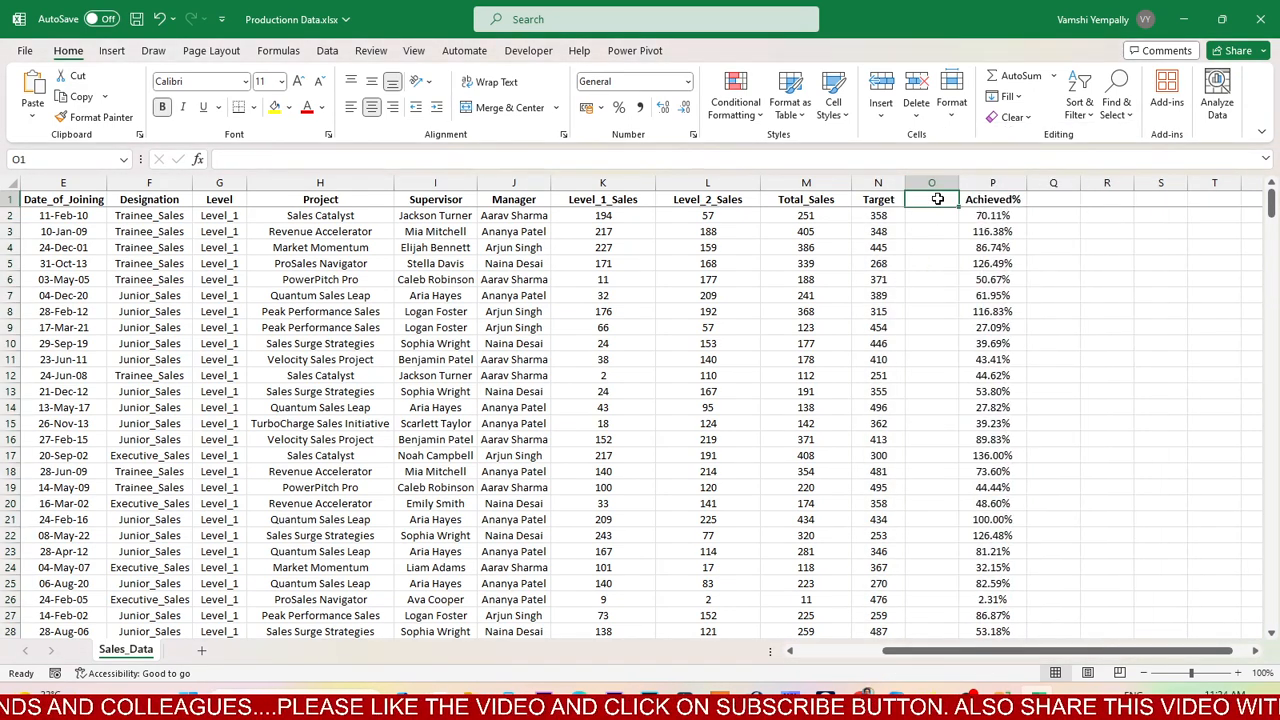
text(Ex)
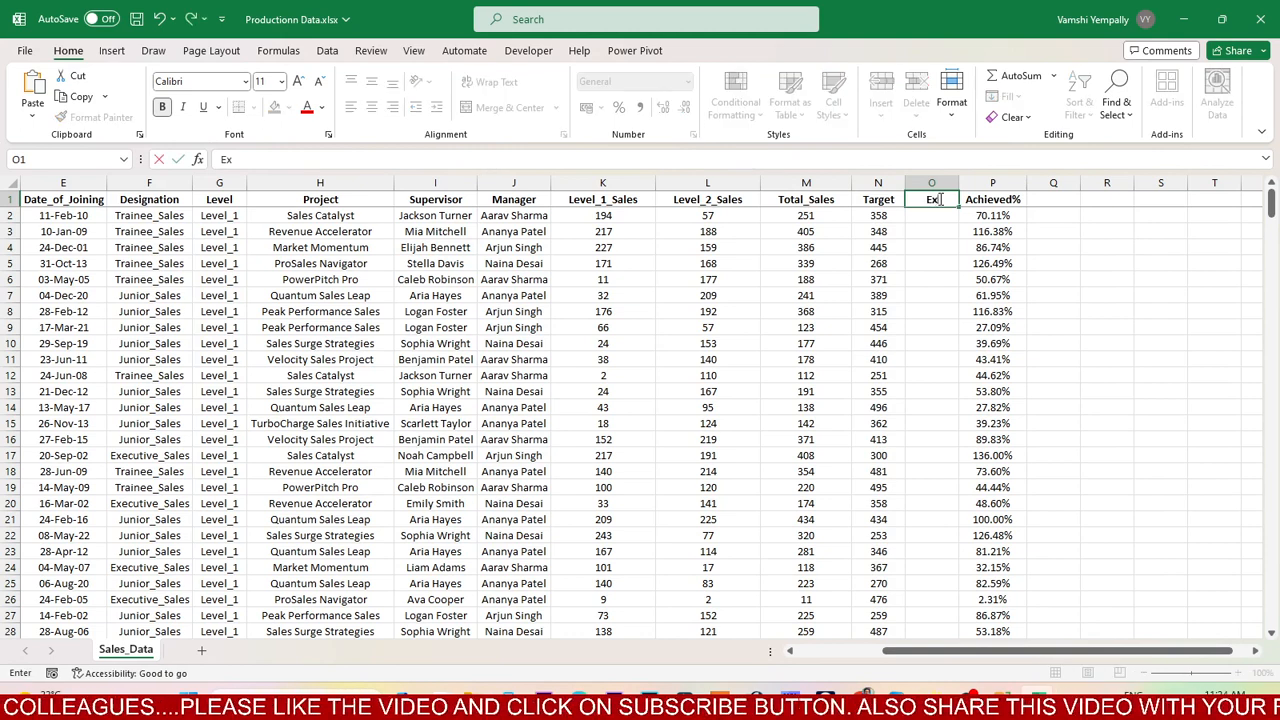
text(tra Pr)
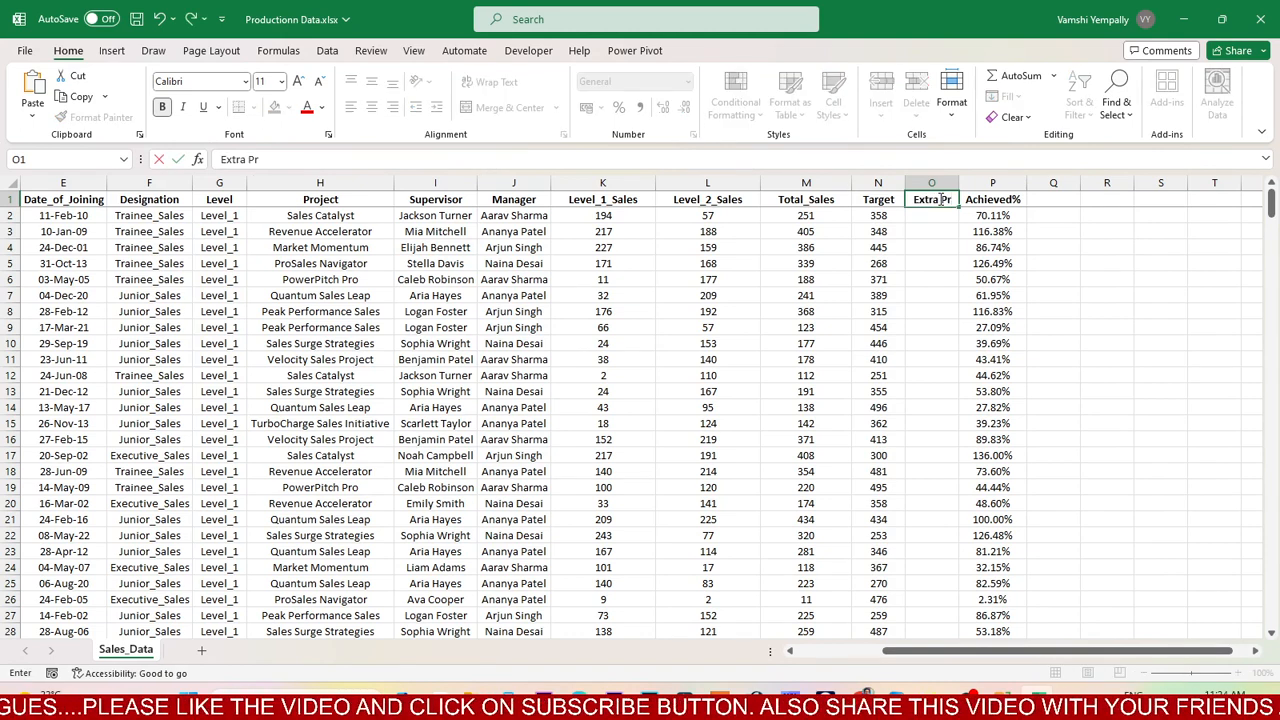
text(oduction)
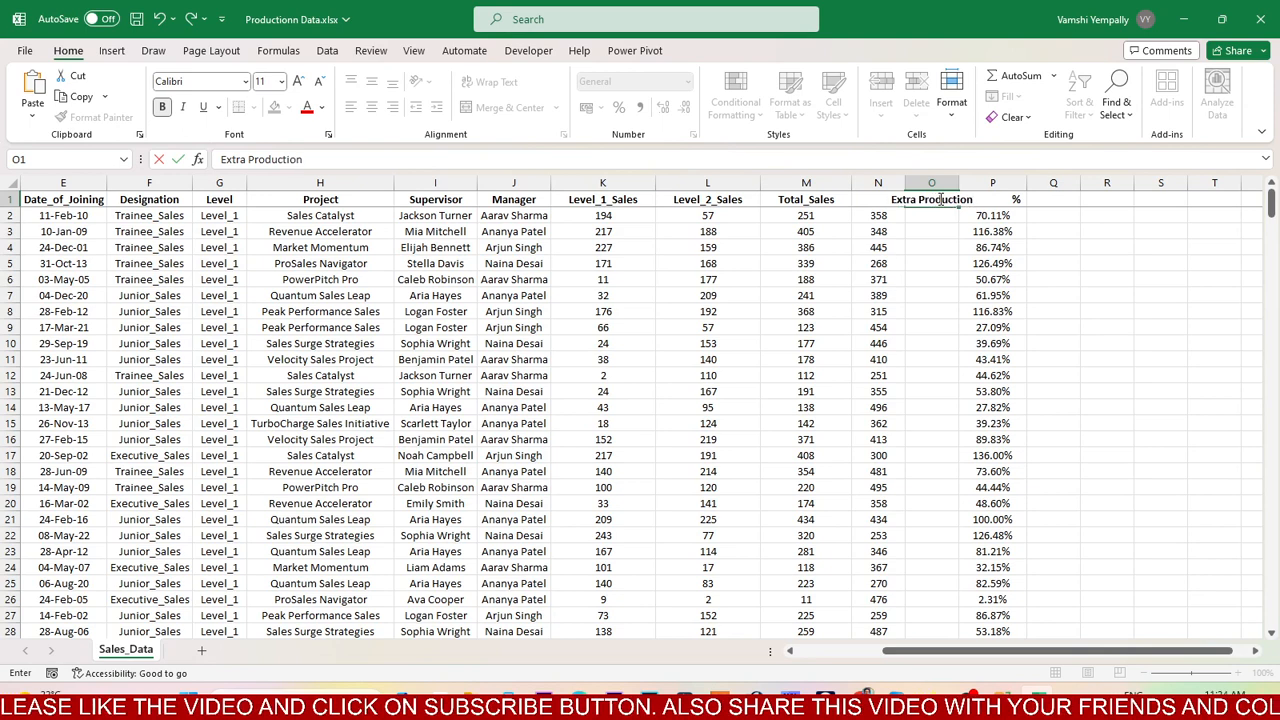
key(BackSpace)
key(BackSpace)
key(BackSpace)
key(BackSpace)
key(BackSpace)
key(BackSpace)
key(BackSpace)
key(BackSpace)
key(BackSpace)
key(BackSpace)
key(BackSpace)
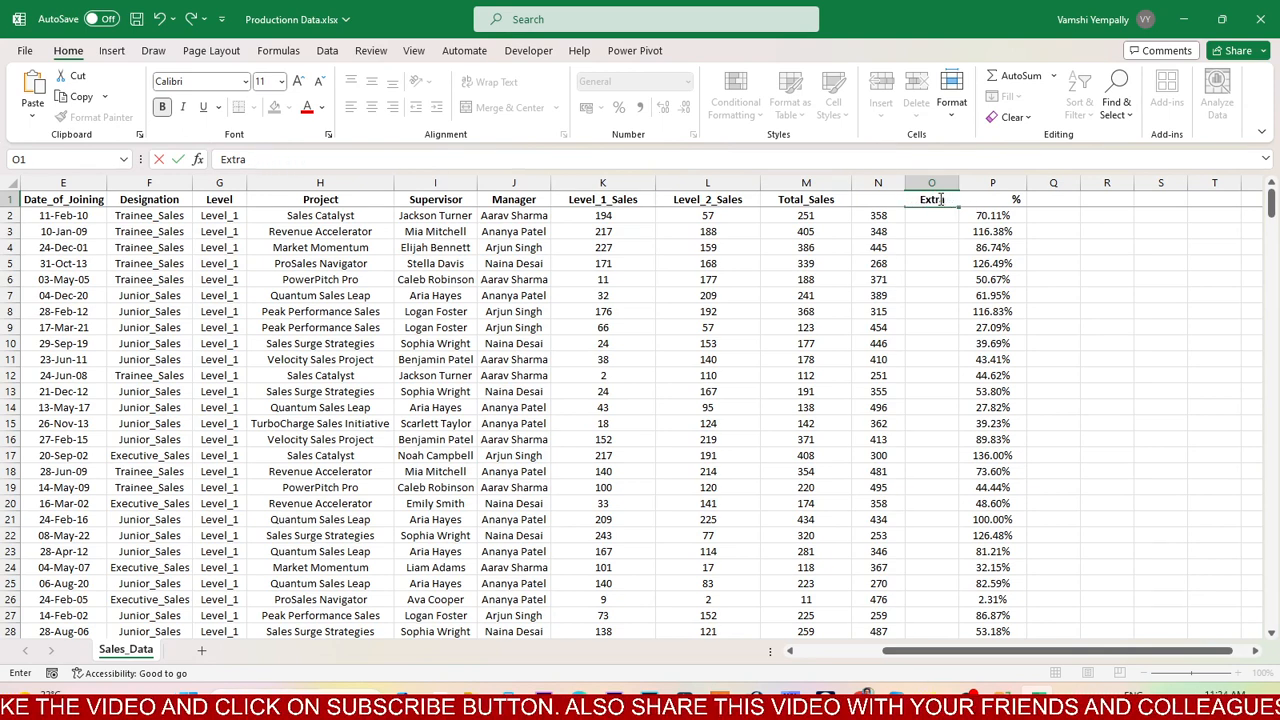
text(_Production)
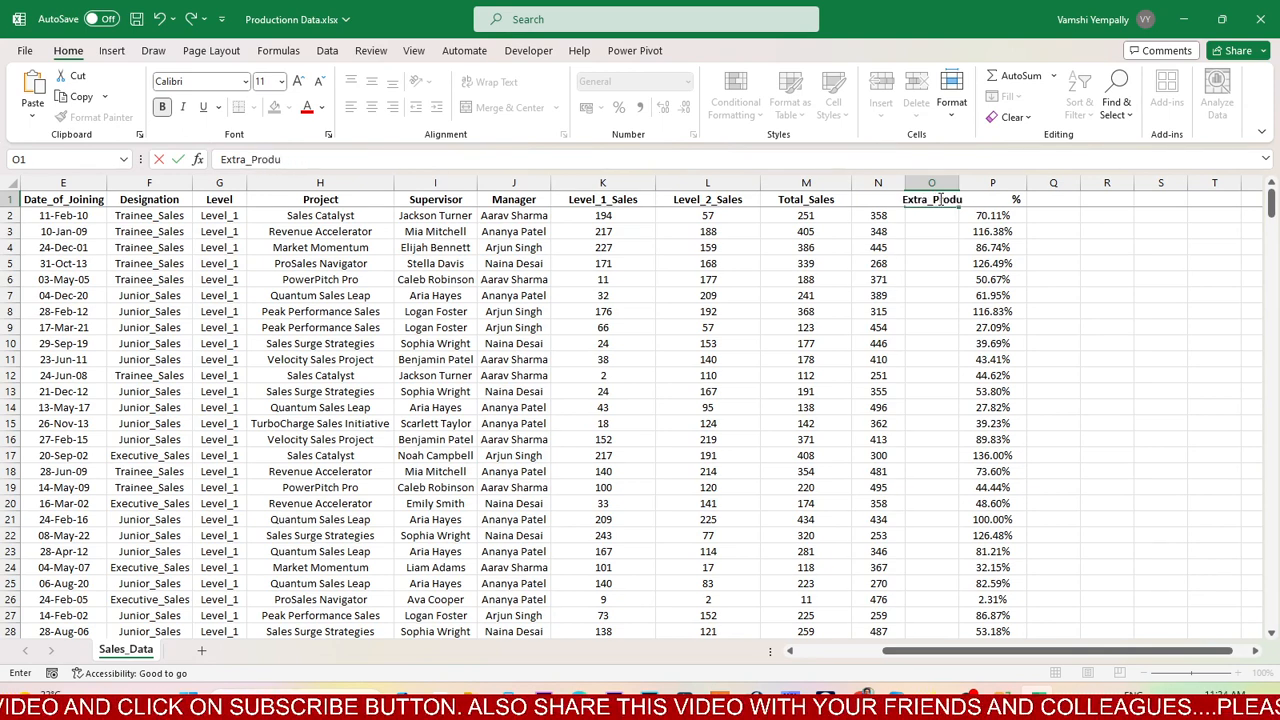
key(Return)
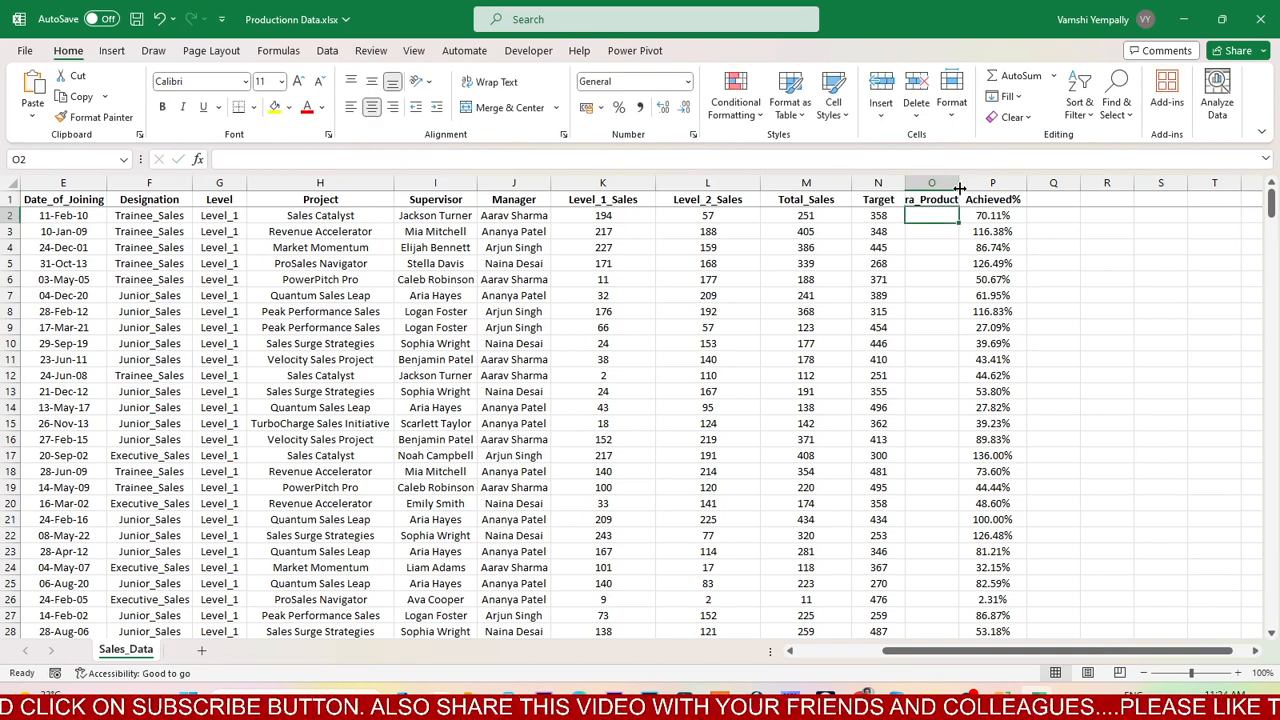
double_click(958, 188)
Enter the formula =IF(M2>N2,M2-N2,"") in O2 to return sales above target, or blank otherwise
click(780, 215)
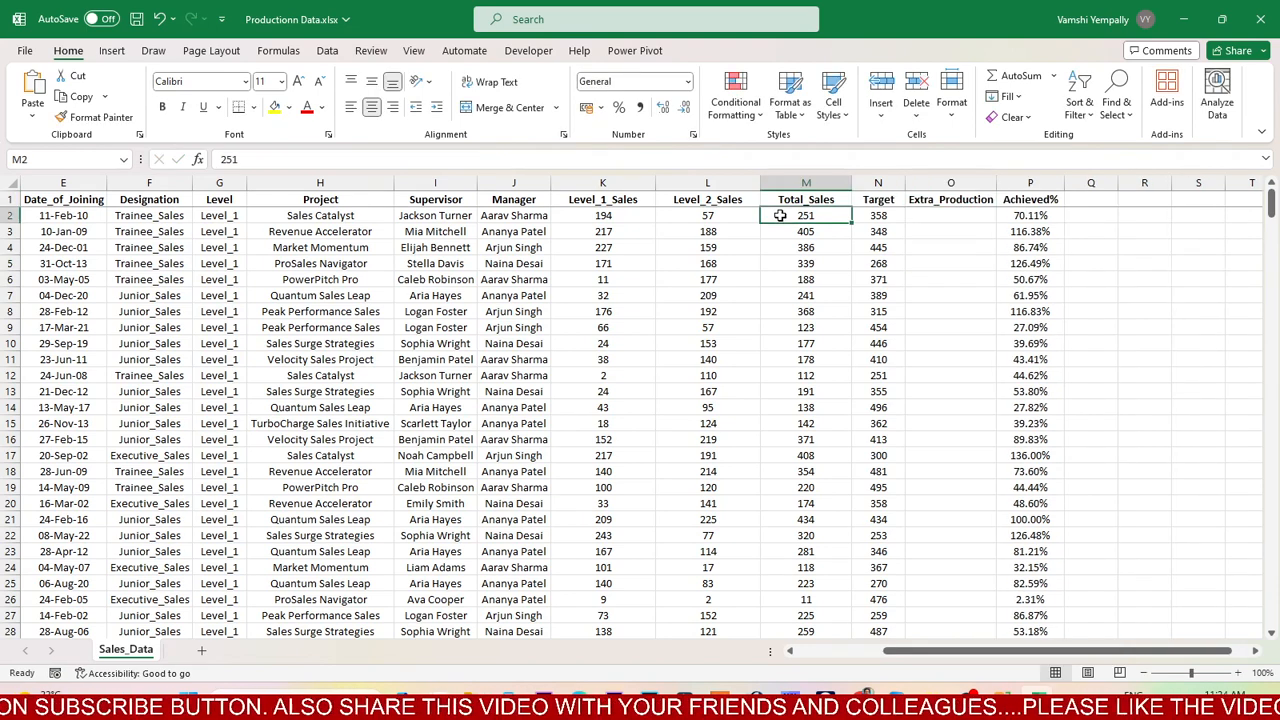
click(945, 217)
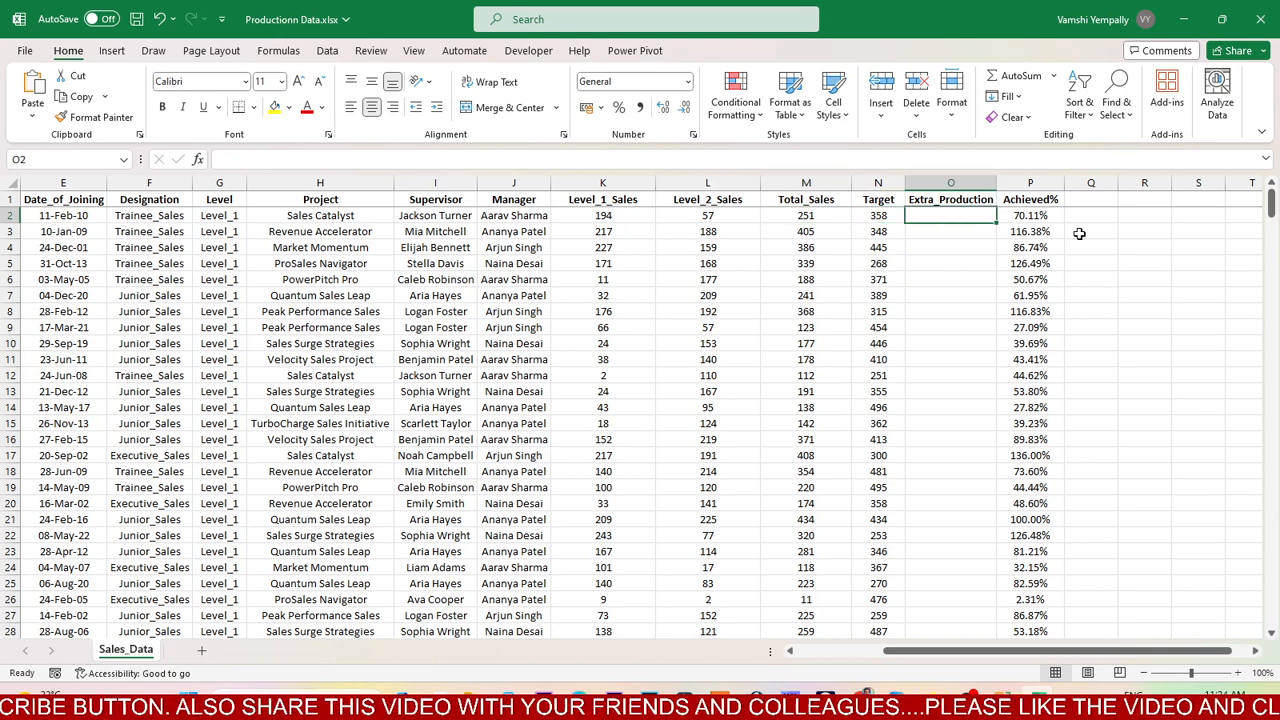
text(=)
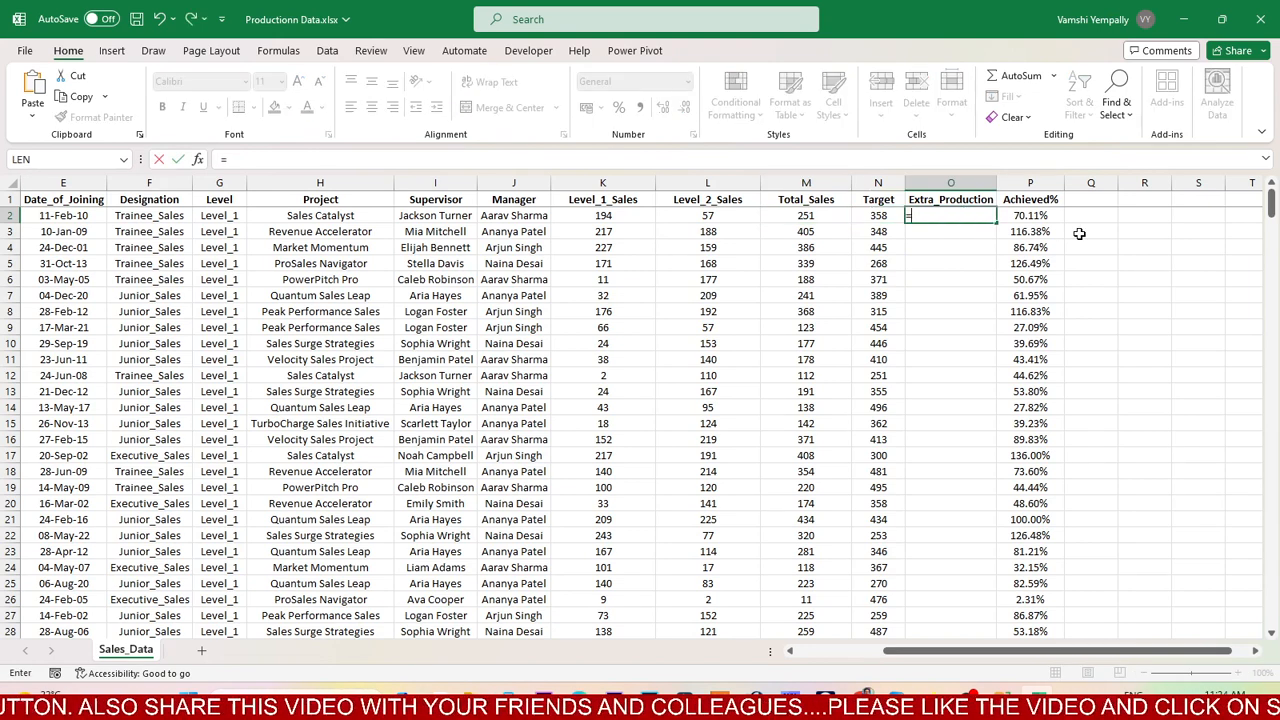
text(IF()
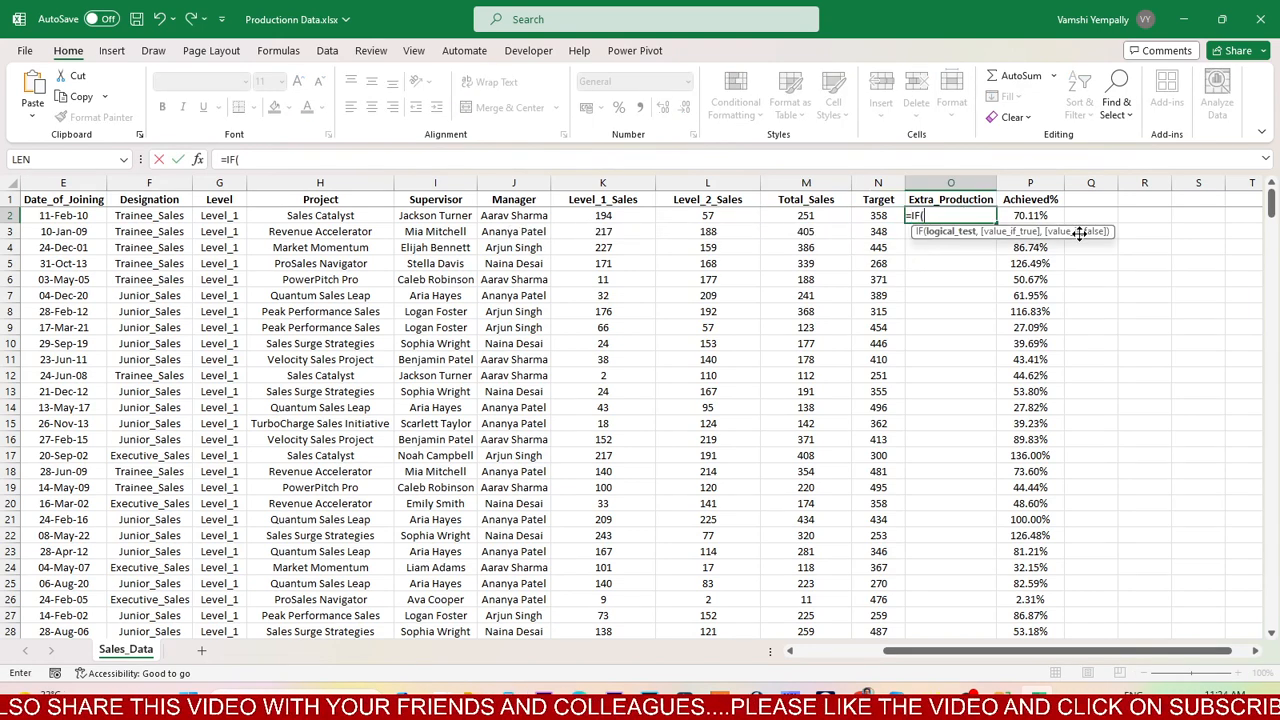
key(Left)
key(Left)
key(Left)
key(Right)
text(>)
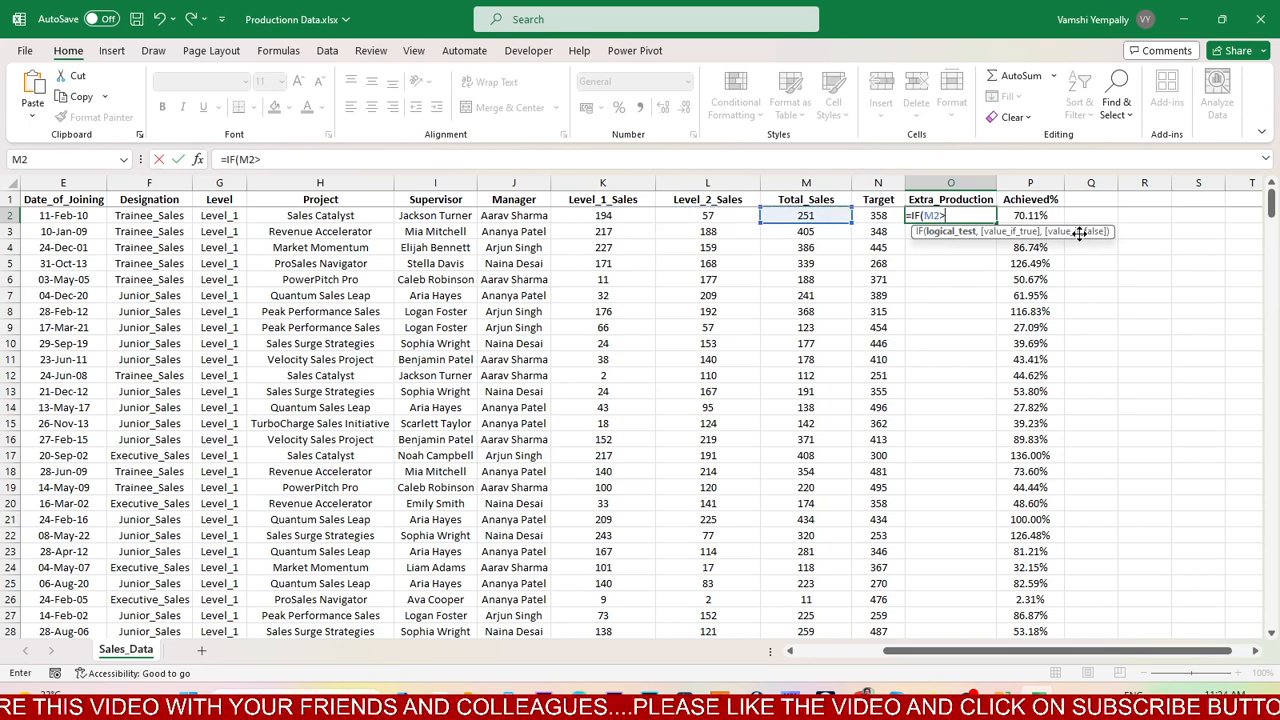
key(Left)
text(,)
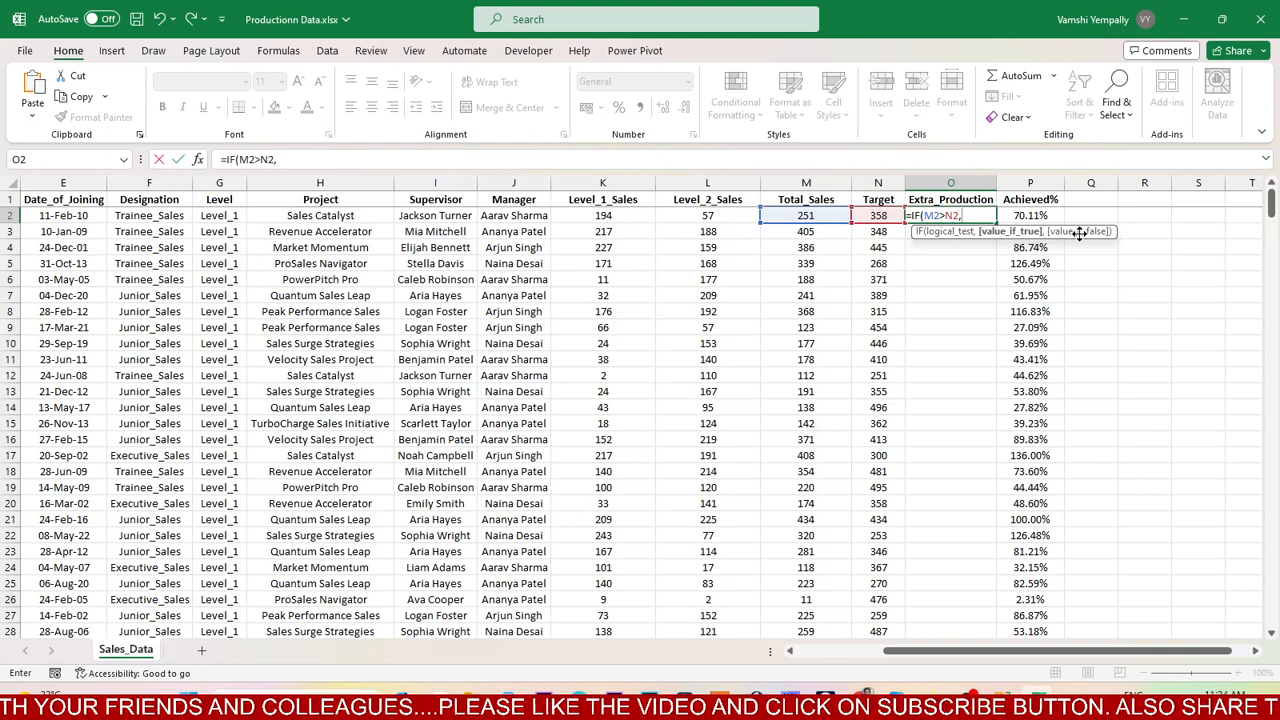
key(Left)
key(Left)
text(-)
key(Left)
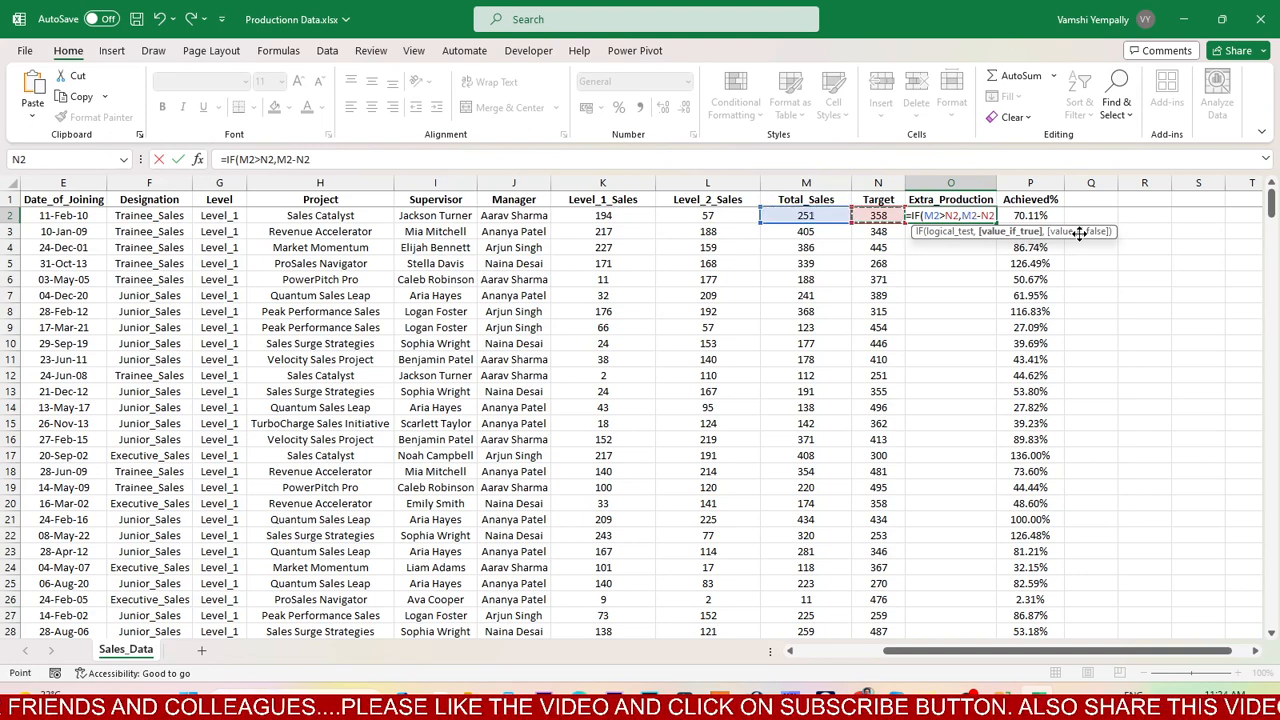
text(,)
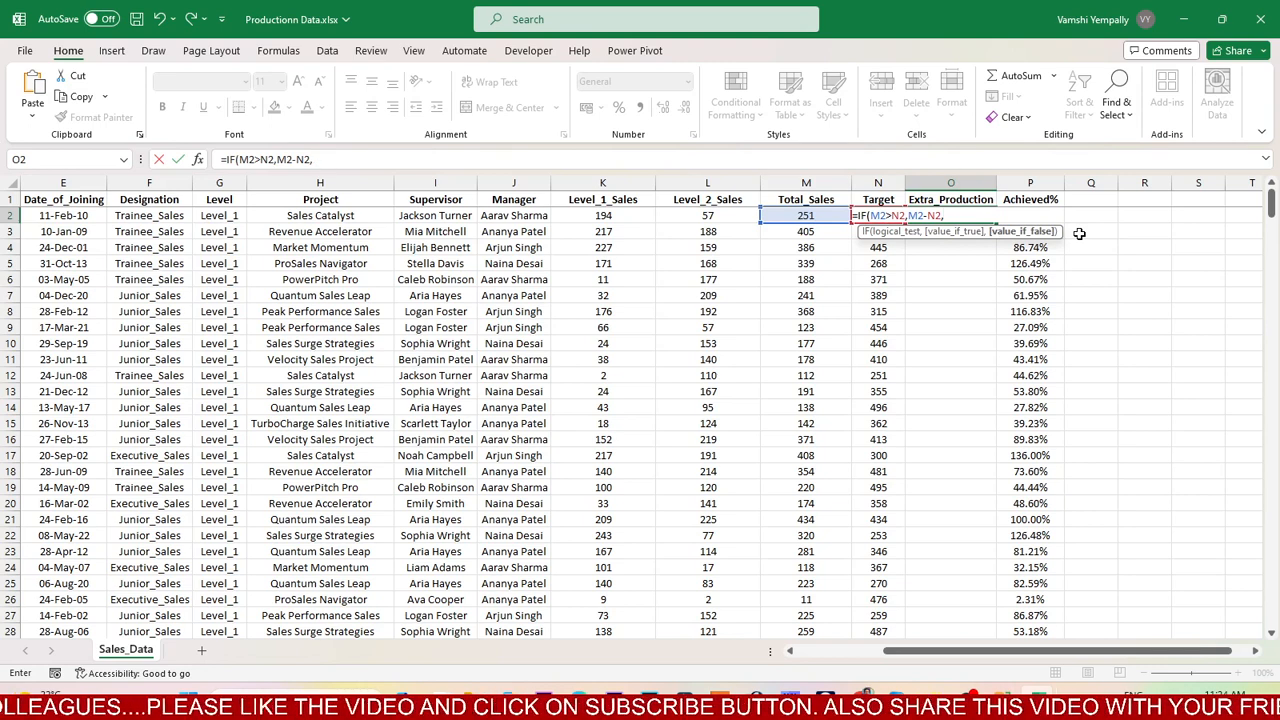
text(""))
key(Return)
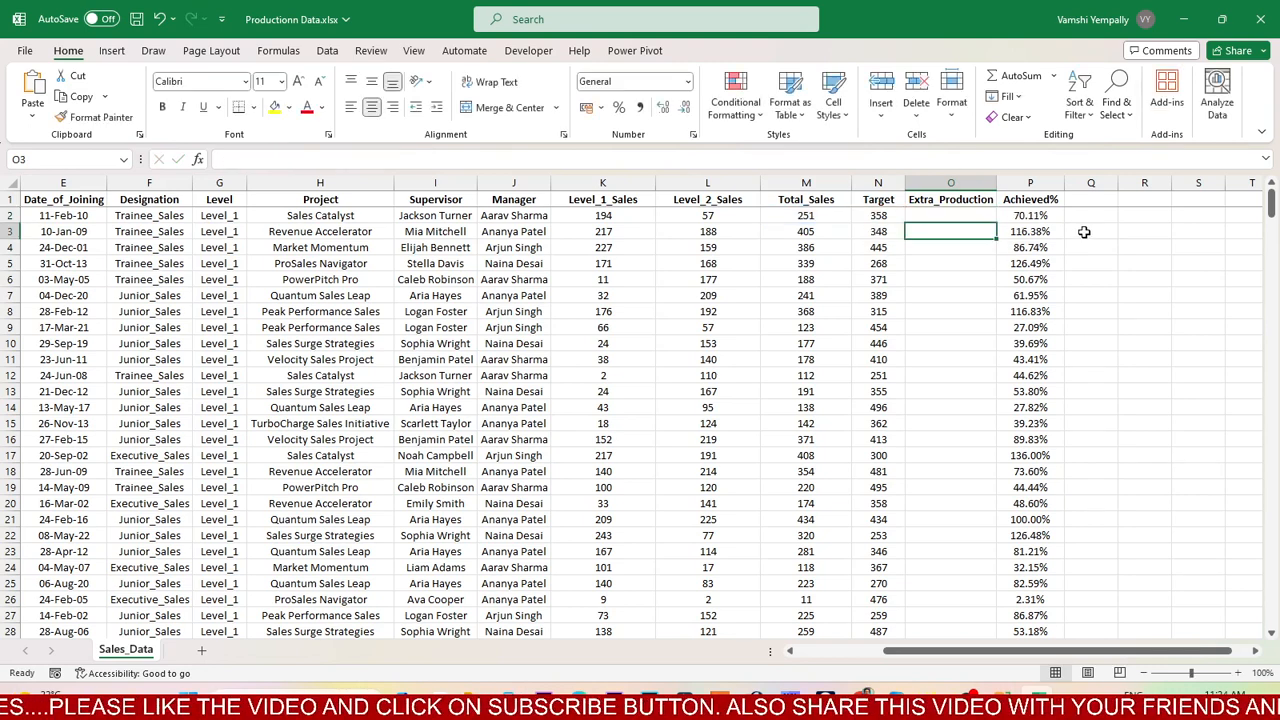
Fill the Extra_Production formula from O2 down the whole column and check the filled rows
click(977, 217)
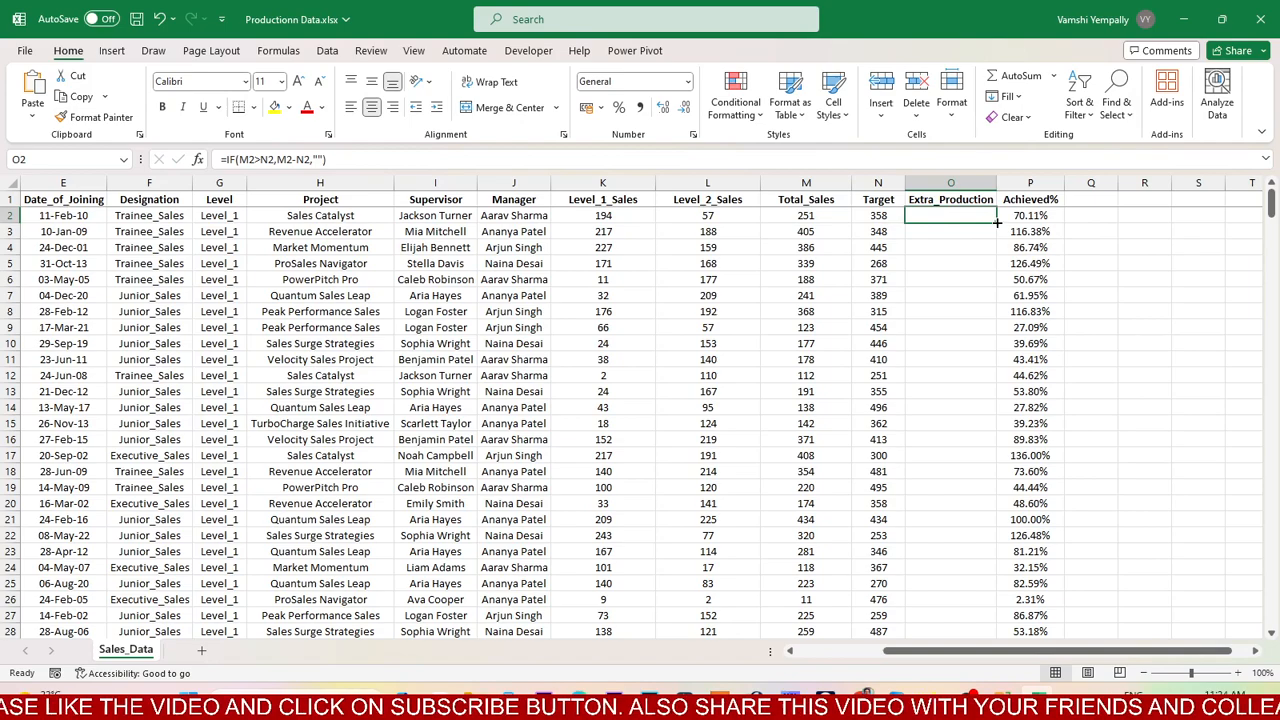
double_click(997, 223)
click(855, 343)
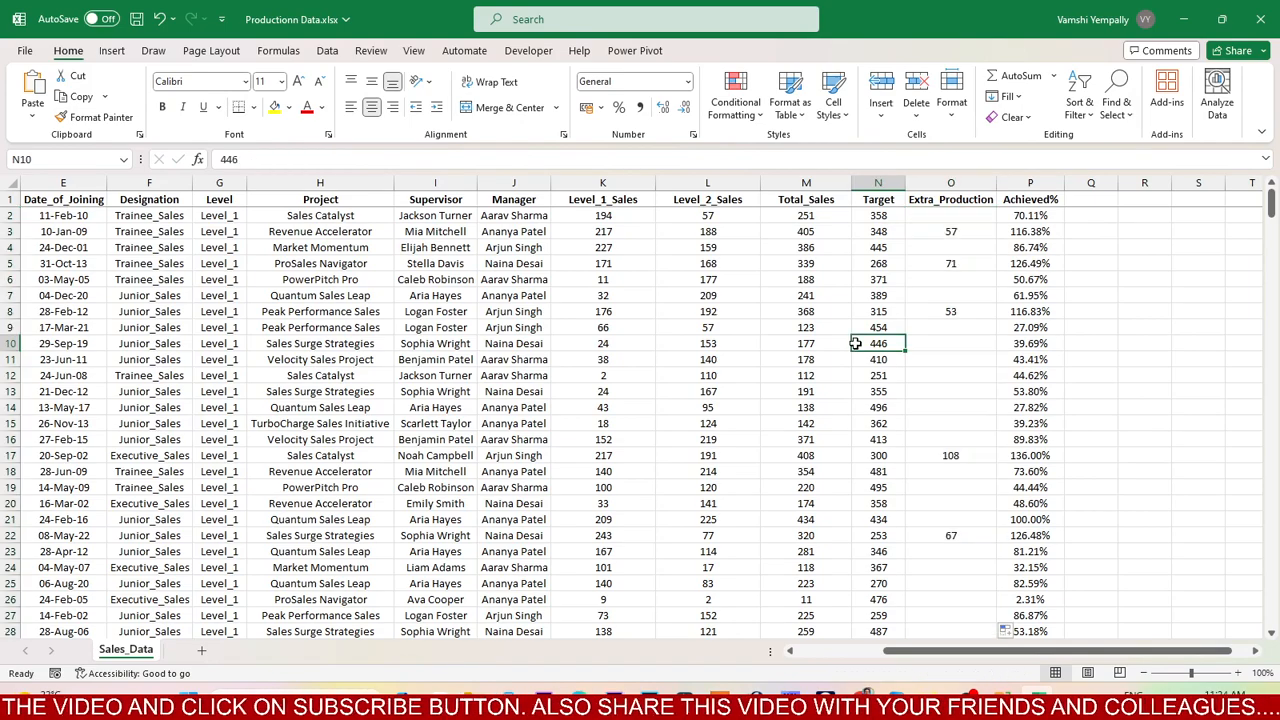
mouse_move(1271, 203)
mouse_down()
mouse_move(1263, 655)
mouse_move(1271, 205)
mouse_up()
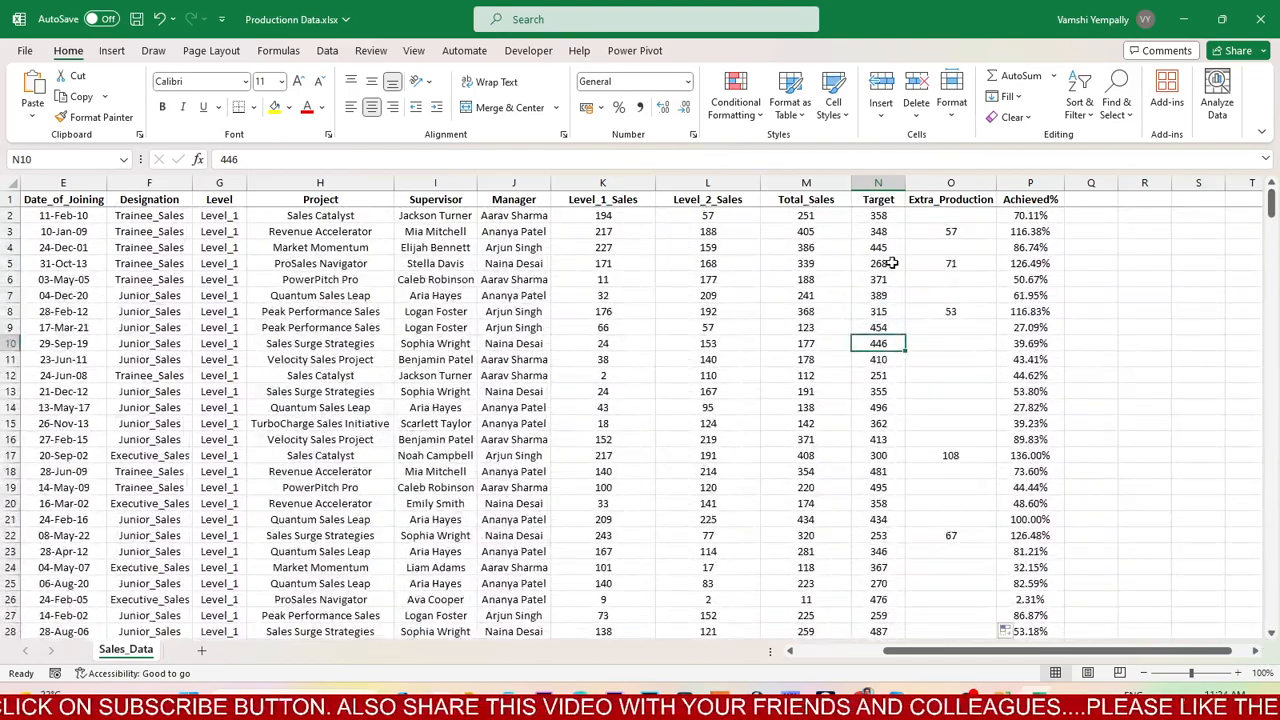
click(950, 247)
Turn on filtering for the header row and show only rows with Achieved% greater than 100%
click(1043, 201)
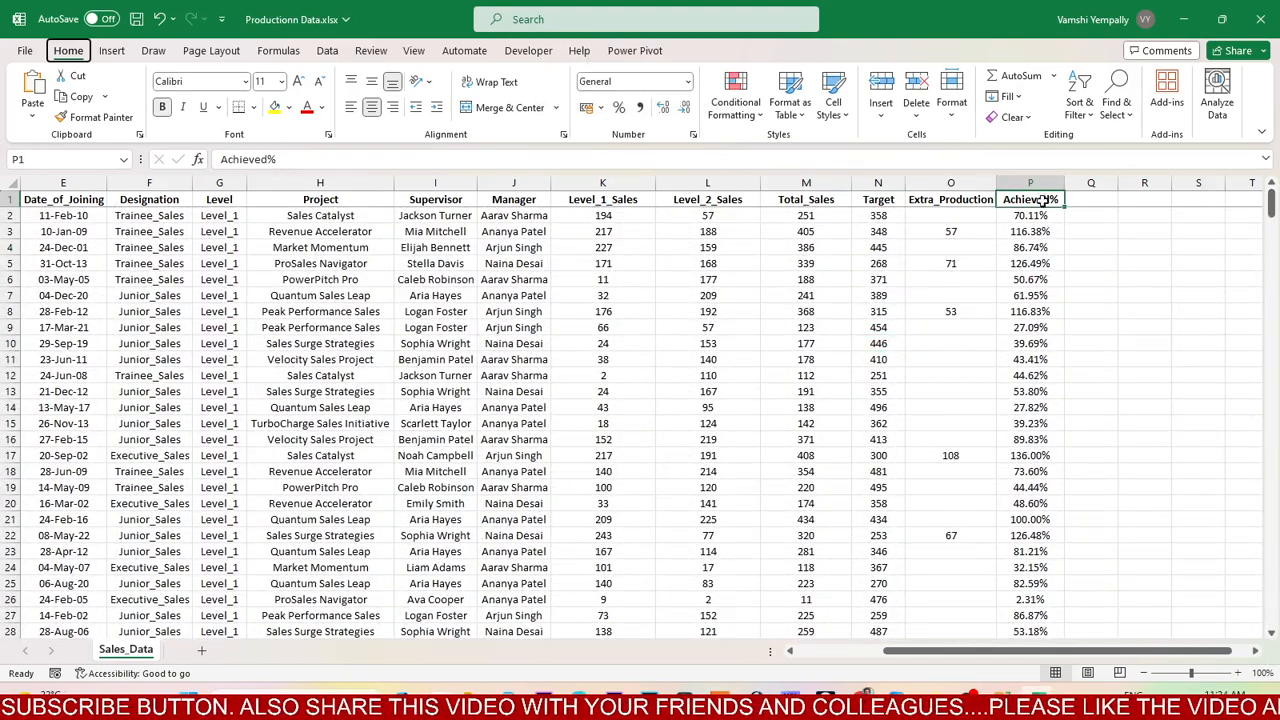
key(ctrl+shift+l)
click(1057, 200)
mouse_move(1005, 363)
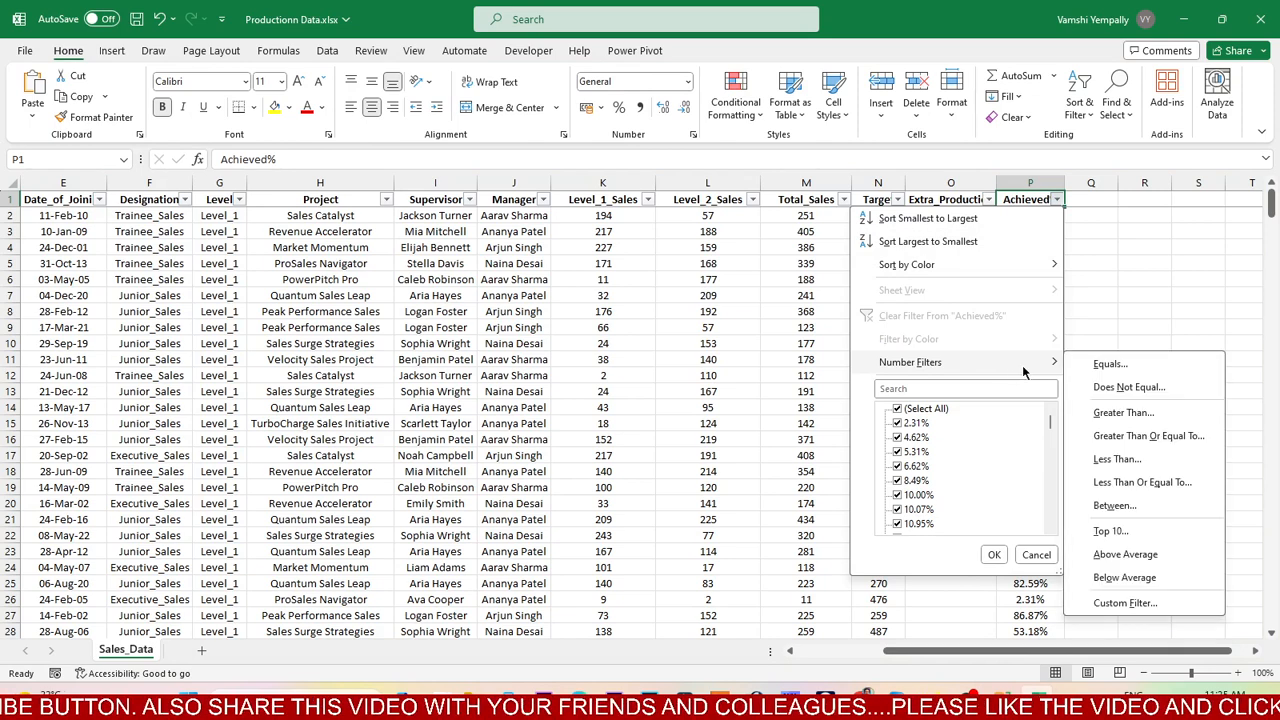
click(1148, 412)
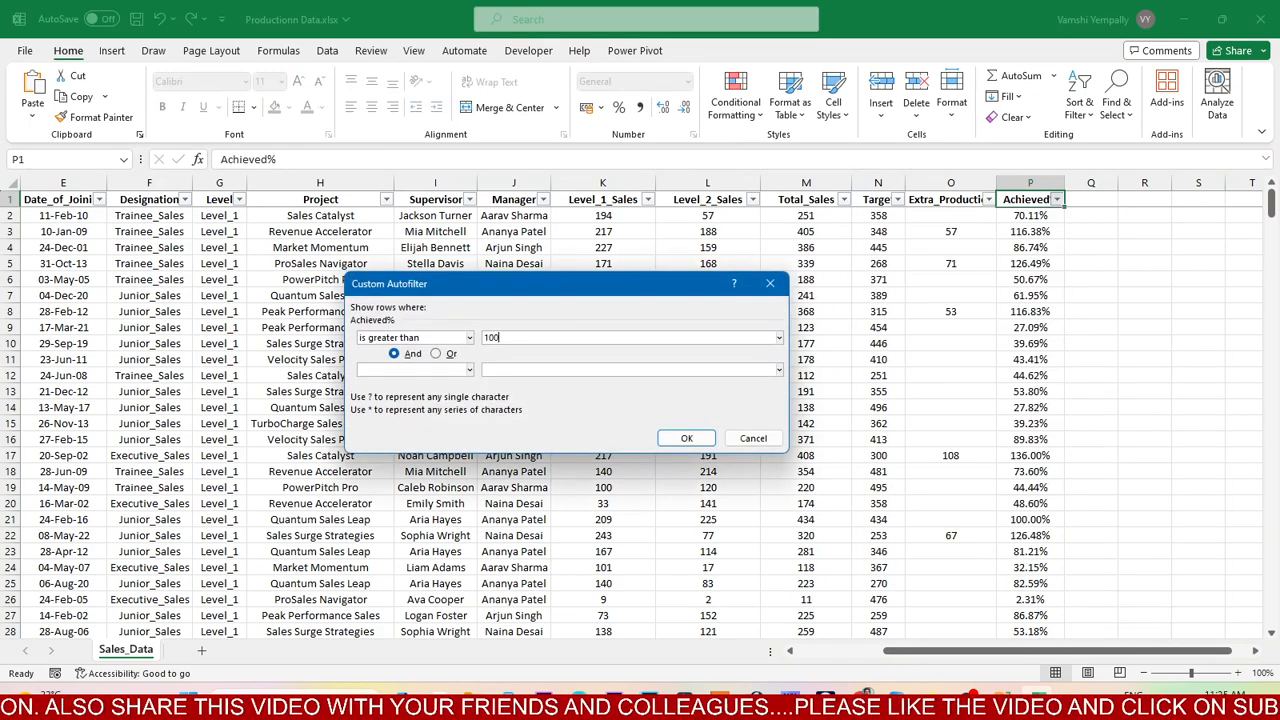
text(100%)
click(687, 438)
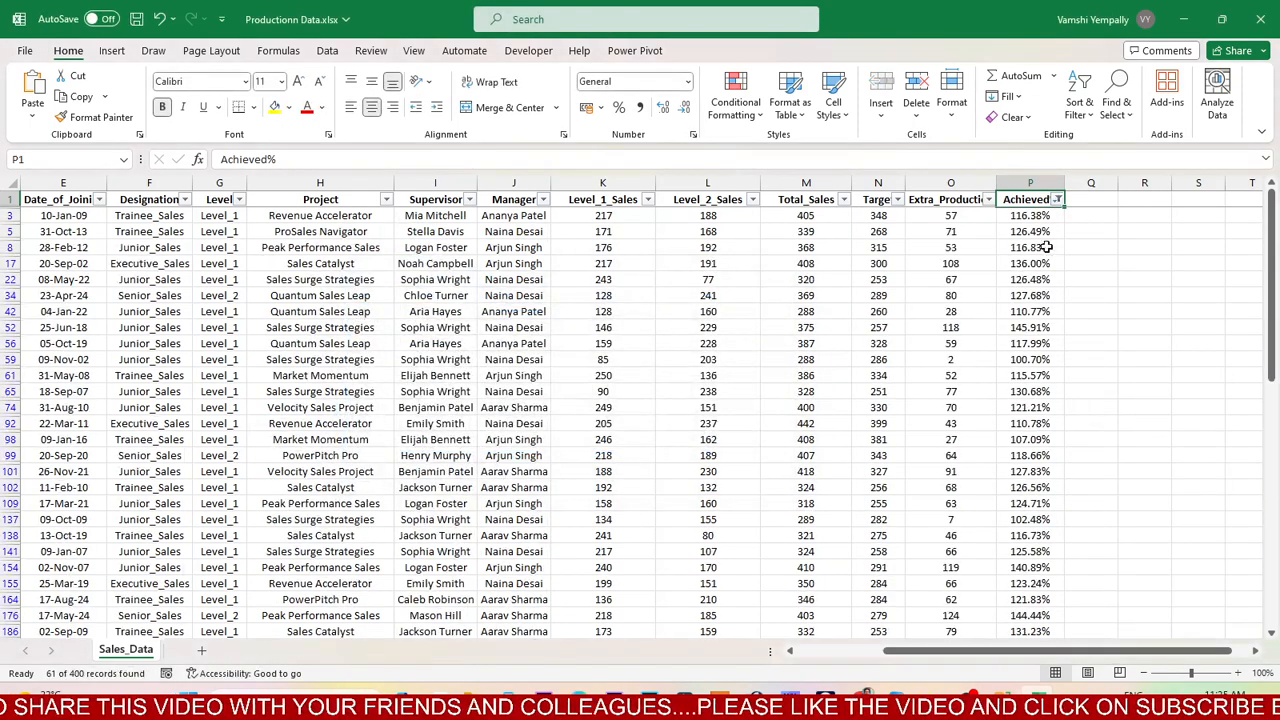
Examine the filter list of Extra_Production values for the rows above target, and close it without filtering
click(990, 200)
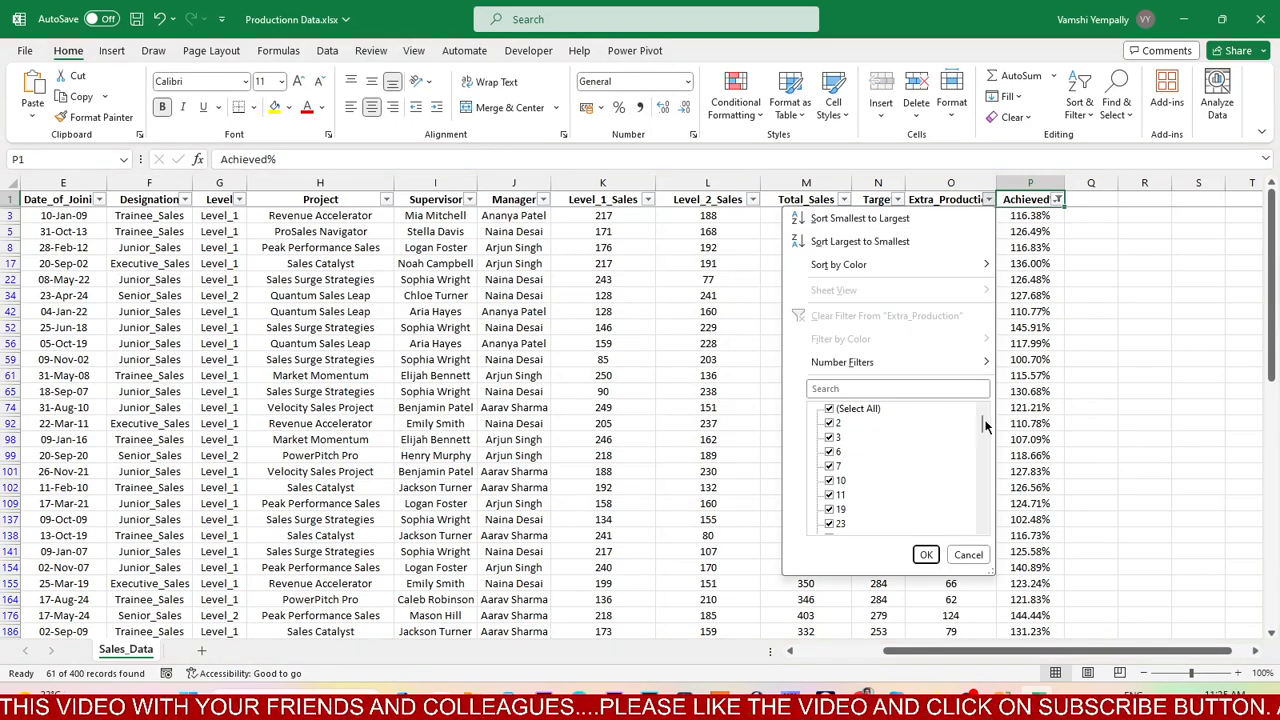
mouse_move(981, 424)
mouse_down()
mouse_move(988, 537)
mouse_move(989, 405)
mouse_up()
click(968, 554)
Change the Achieved% filter to show only values less than 100%
click(1057, 199)
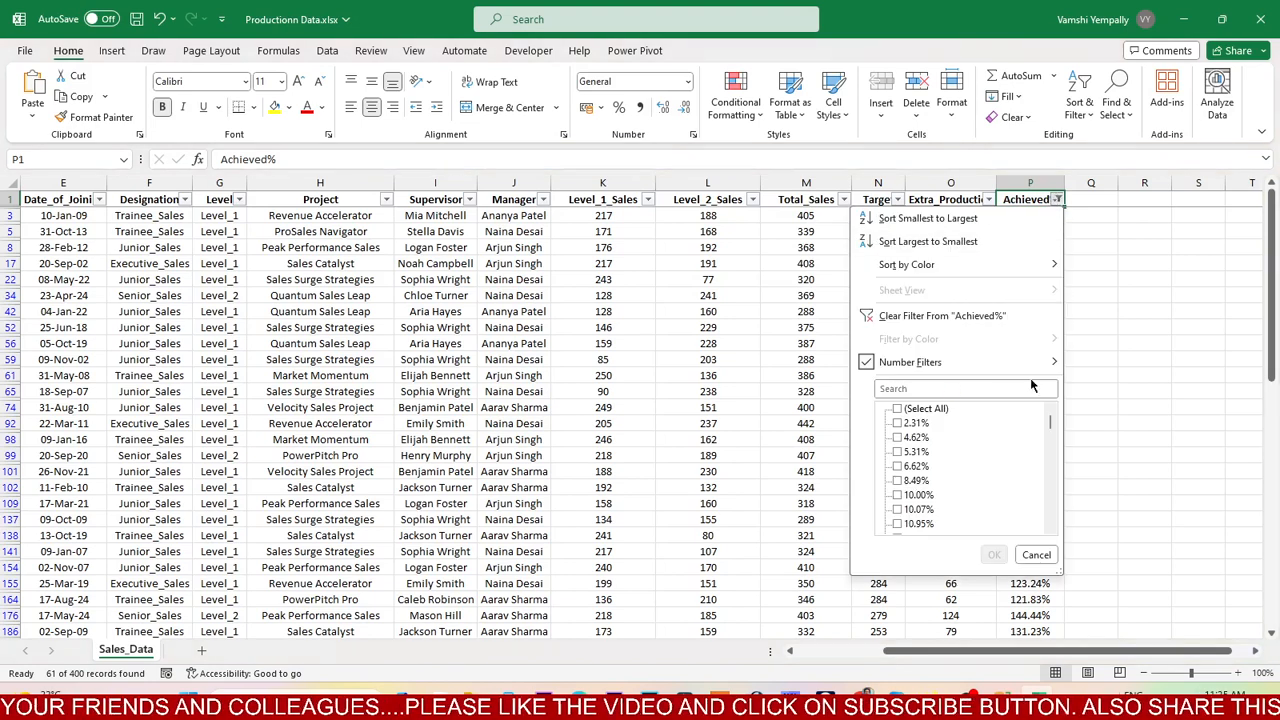
mouse_move(1037, 368)
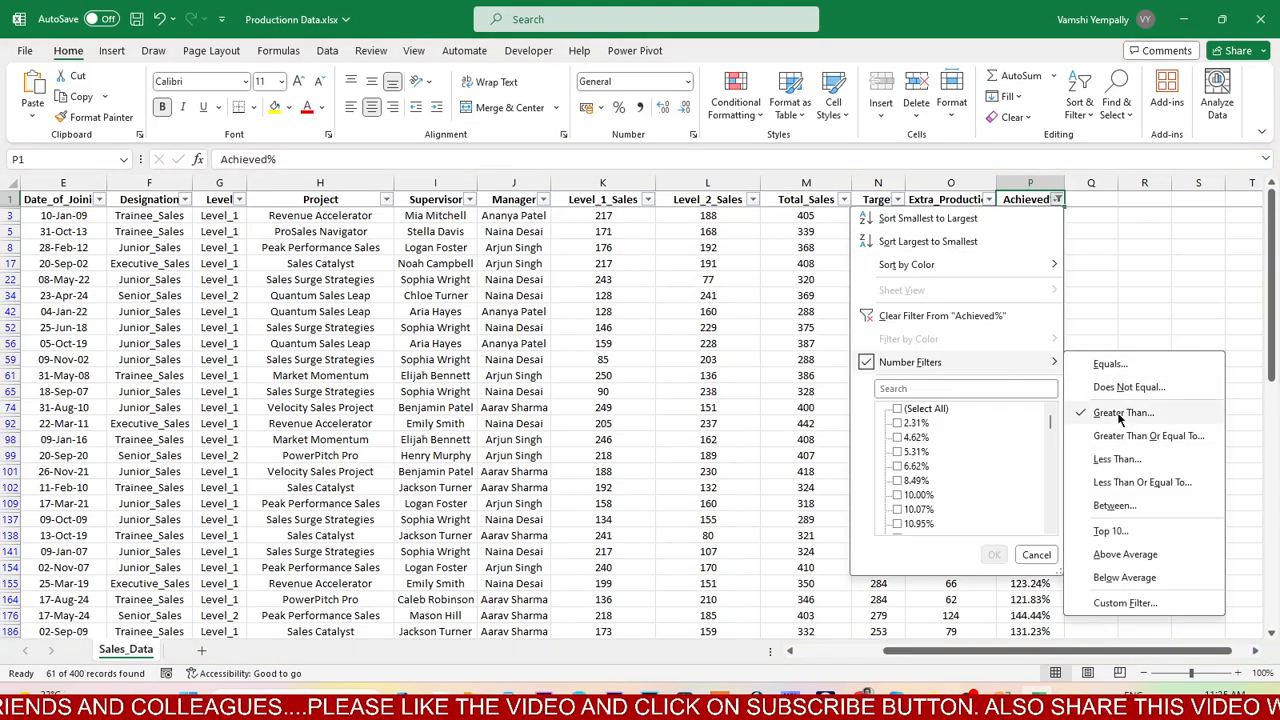
click(1106, 417)
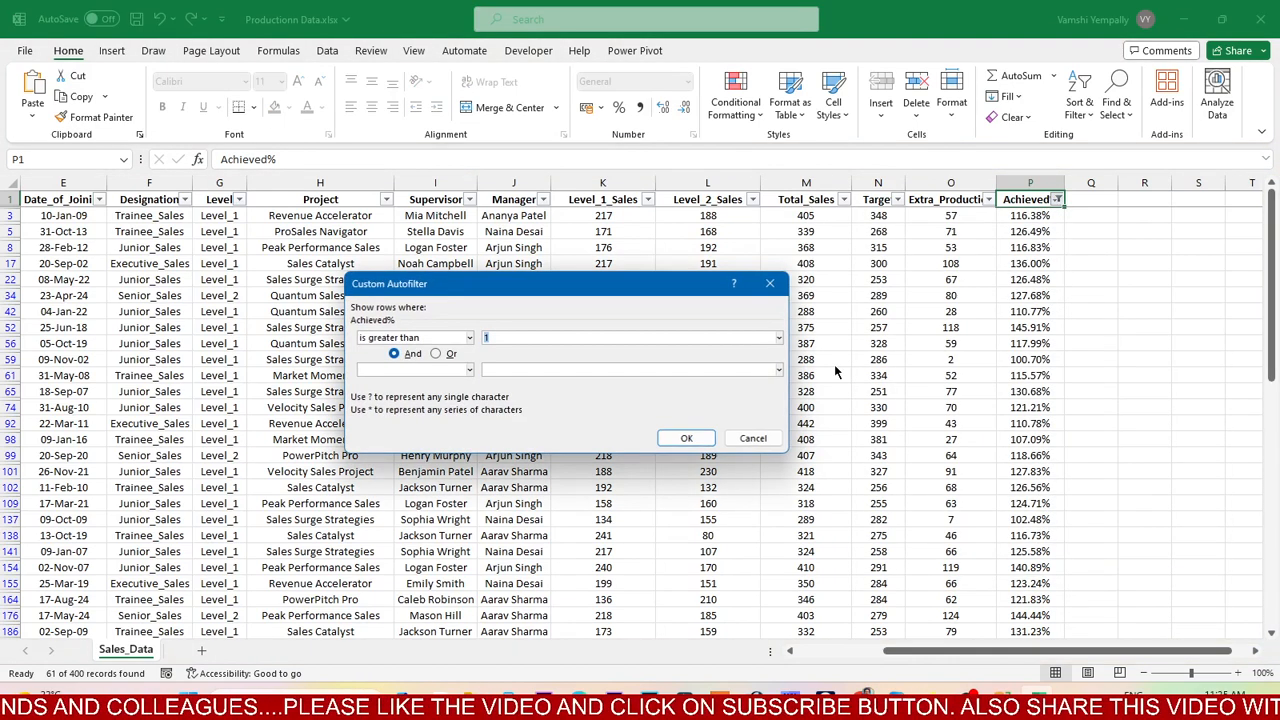
click(469, 338)
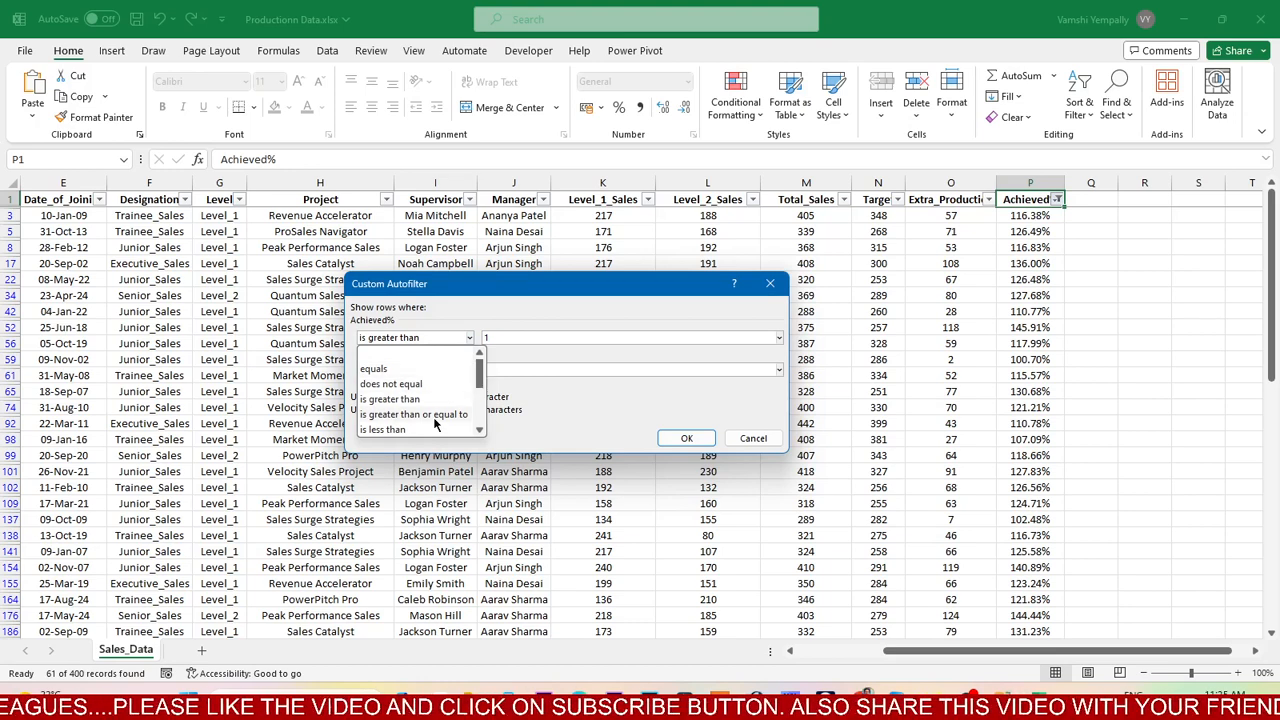
click(435, 414)
click(469, 338)
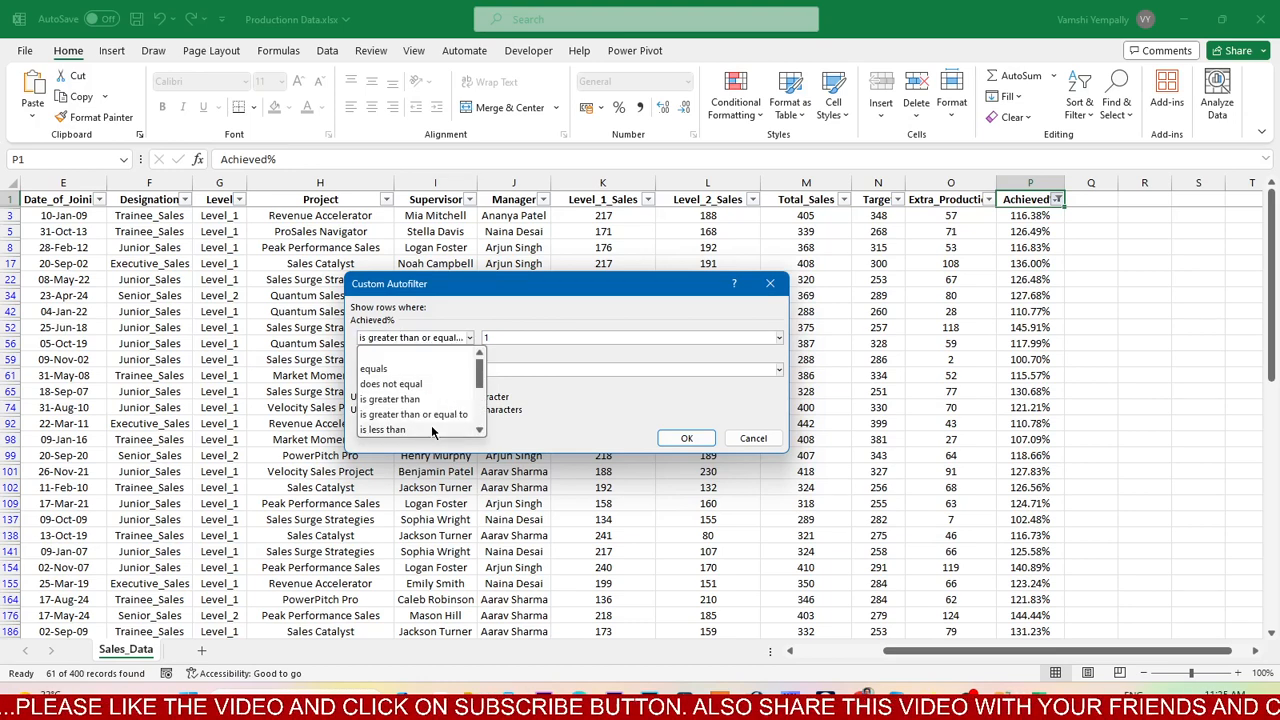
click(436, 431)
click(527, 337)
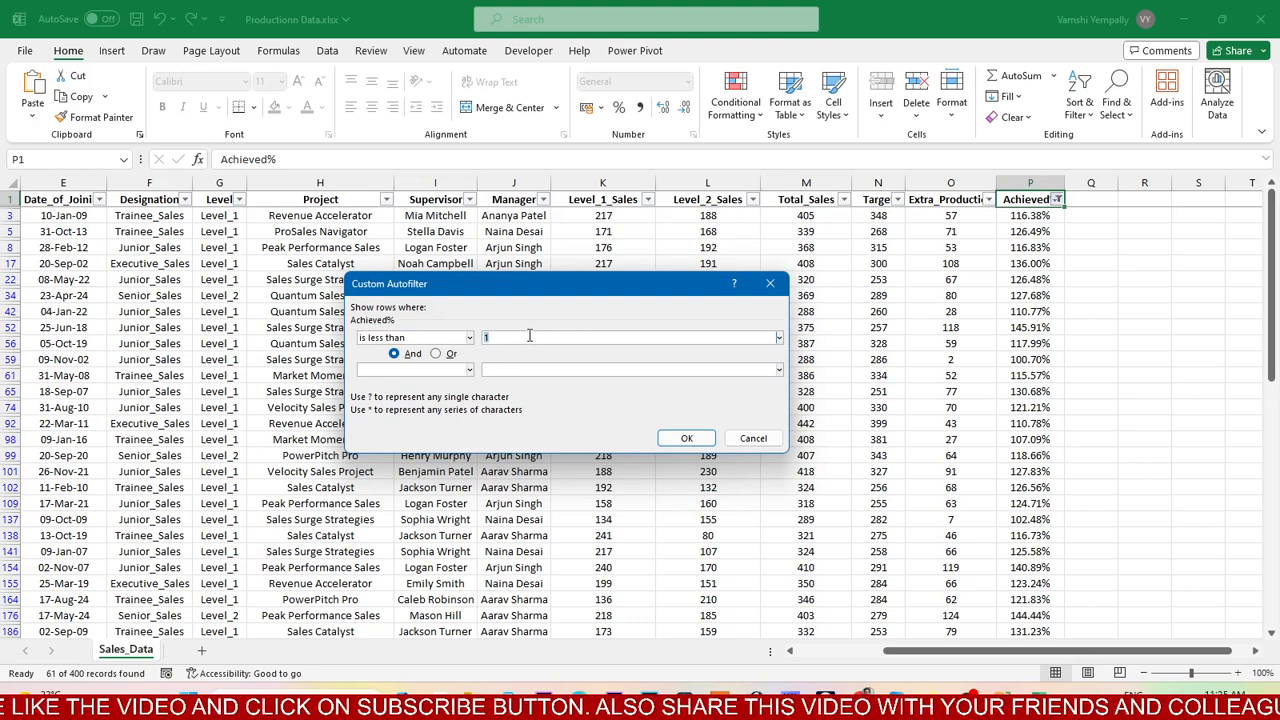
text(100%)
key(Return)
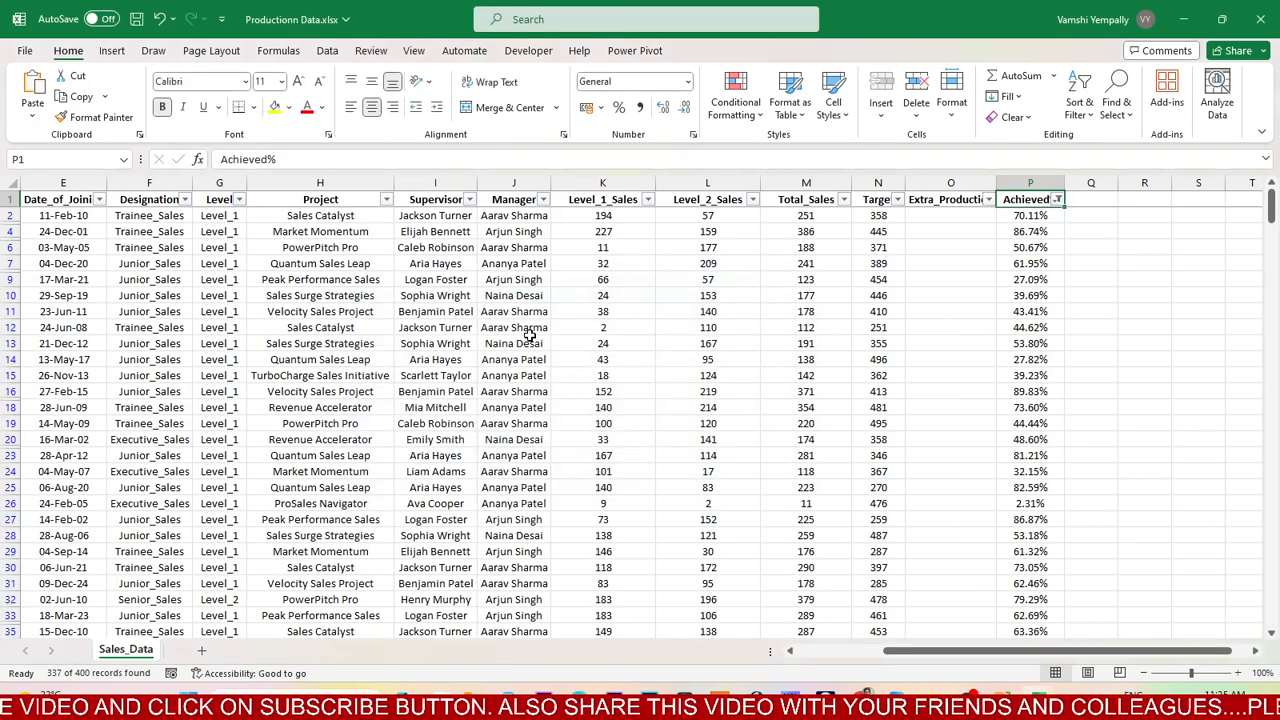
Examine the Extra_Production filter list for blanks in the below-target rows, and turn off filtering to restore all rows
click(988, 199)
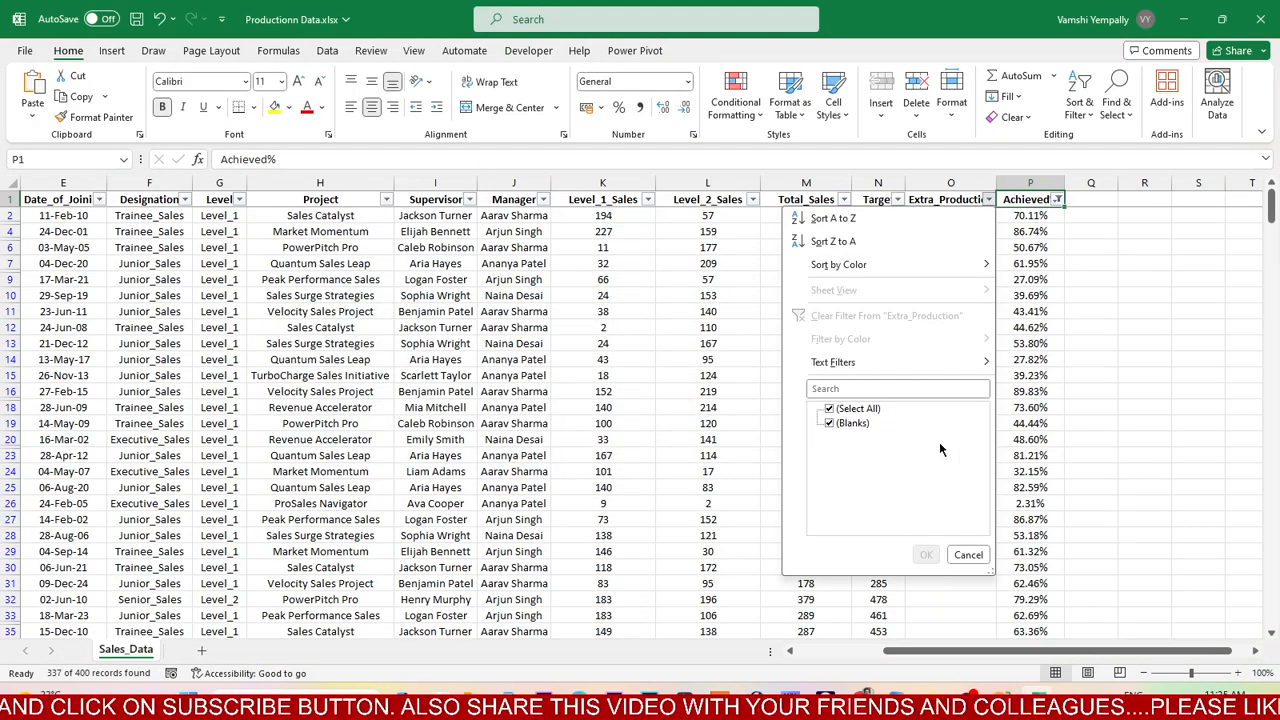
click(965, 556)
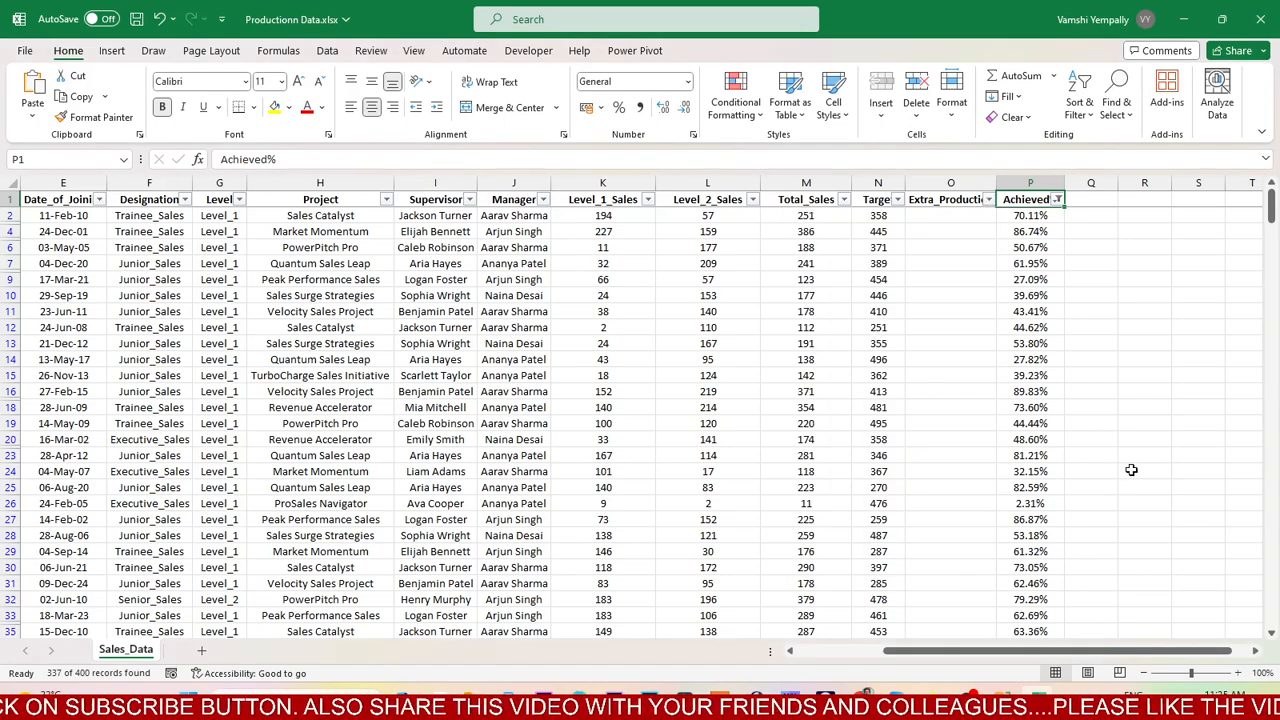
key(ctrl+shift+l)
key(Down)
key(Down)
key(Up)
key(Up)
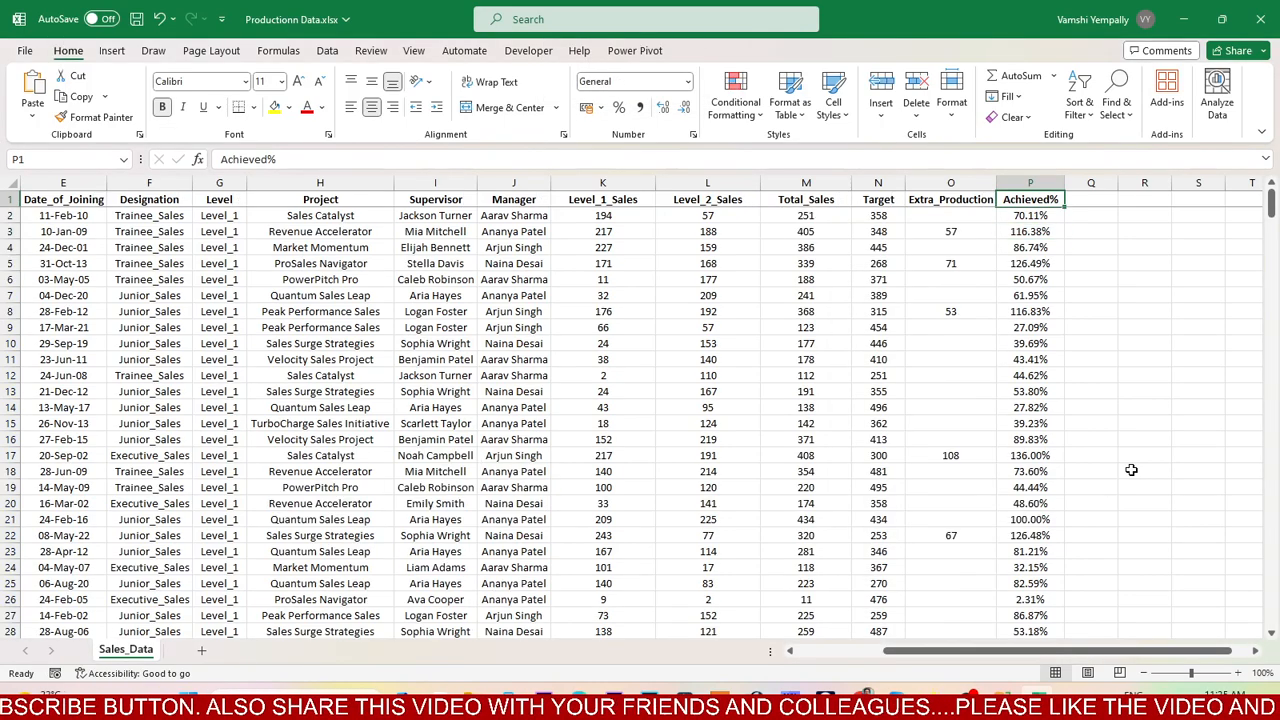
Look over the header row of the sales table from Date to Achieved%
key(Right)
key(Left)
key(ctrl+Home)
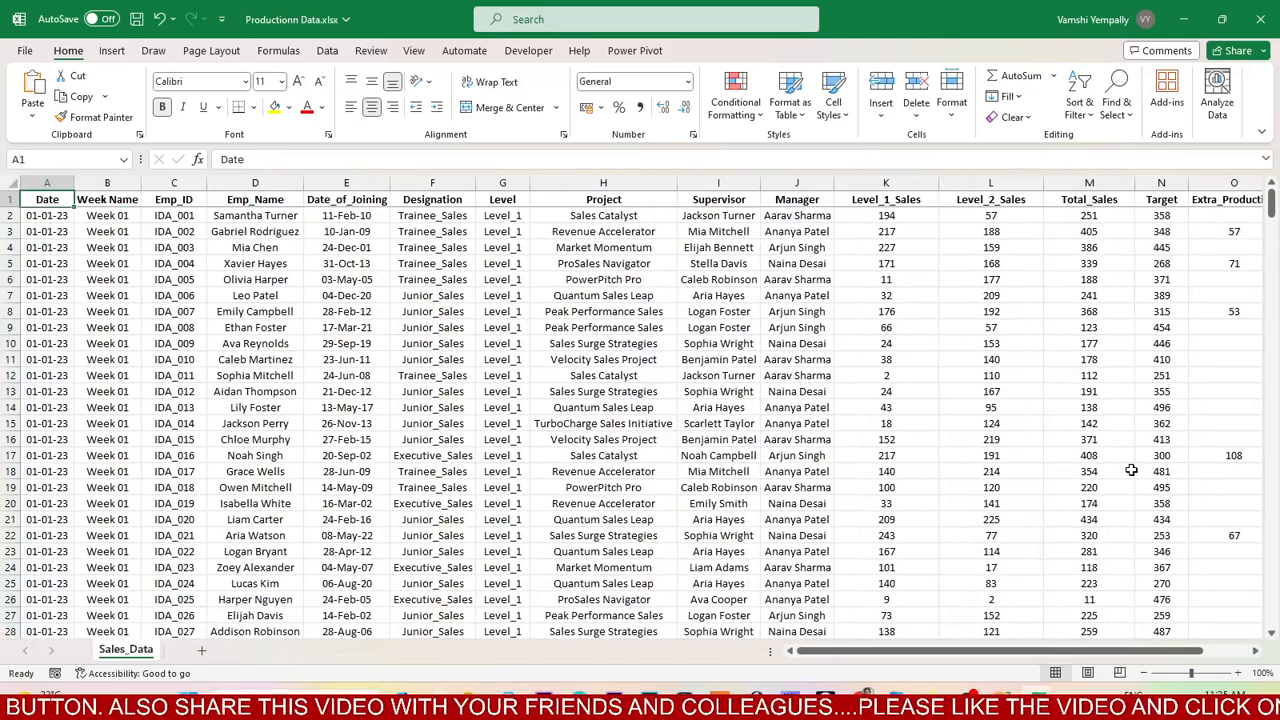
key(ctrl+Right)
key(ctrl+Left)
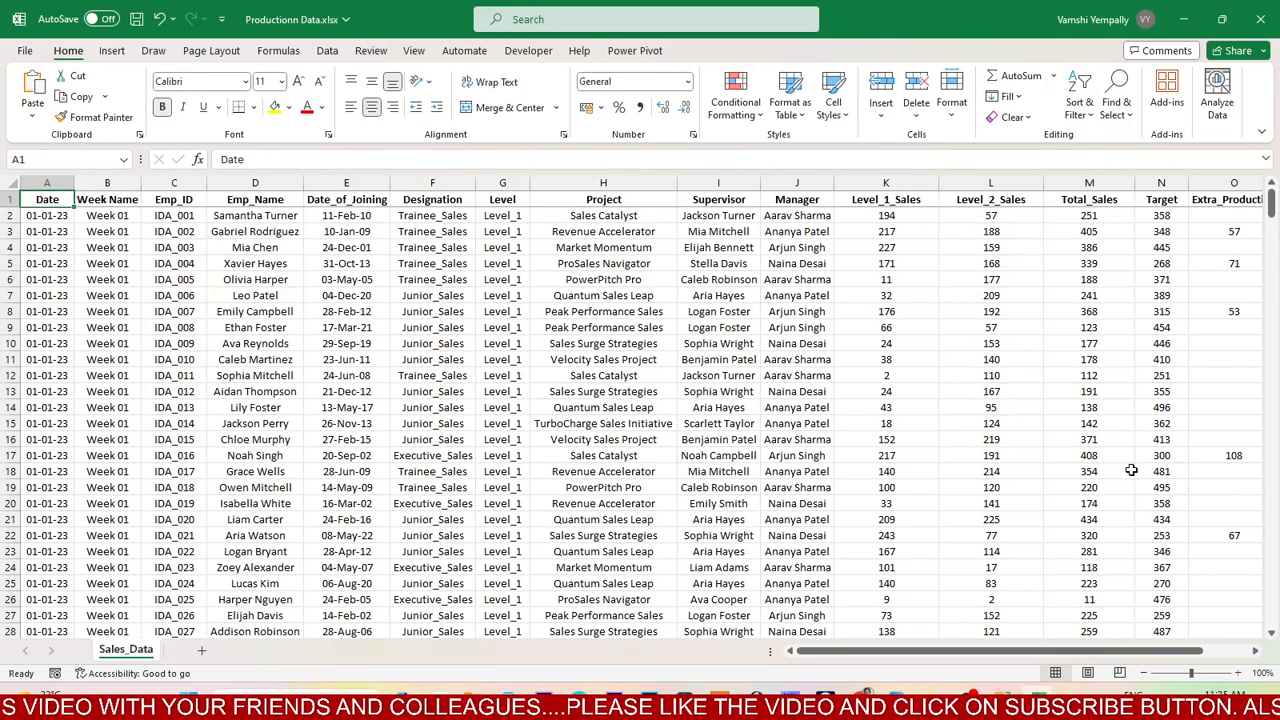
key(Right)
key(Right)
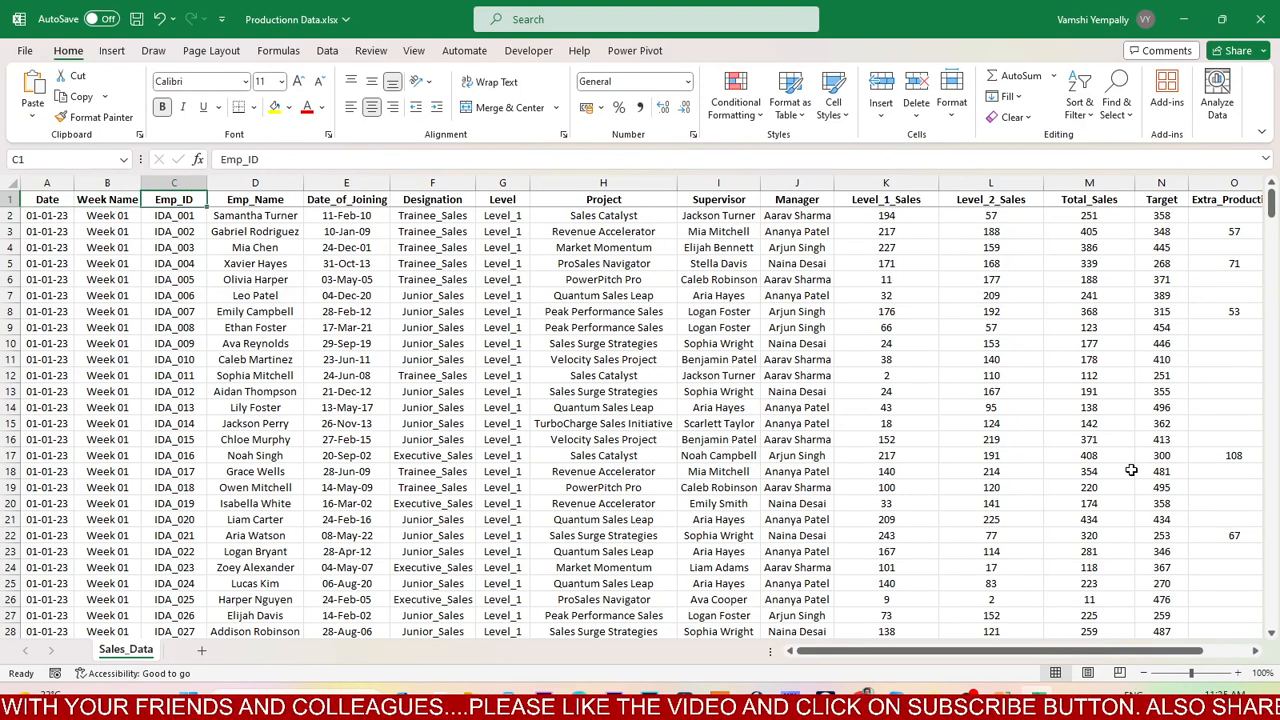
key(ctrl+Right)
key(Down)
key(Up)
key(ctrl+Left)
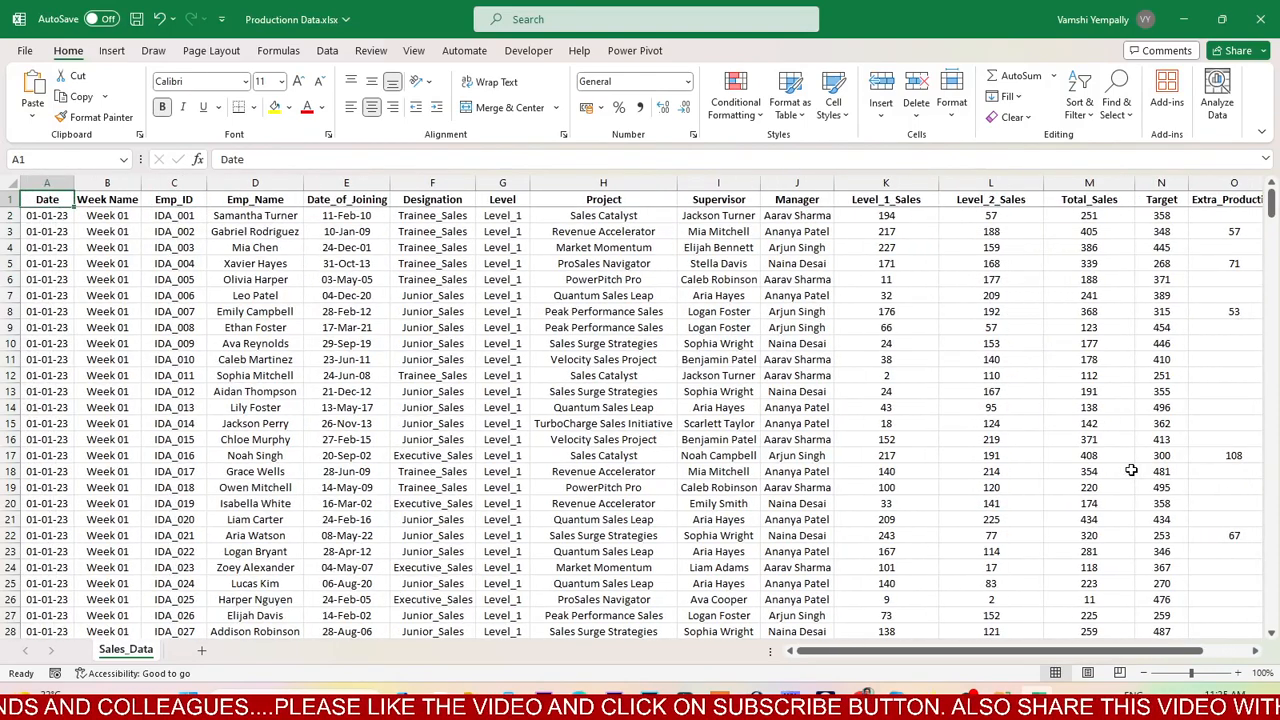
Insert a PivotTable on a new worksheet from the whole sales table, Sales_Data range A1:P401
key(ctrl+shift+End)
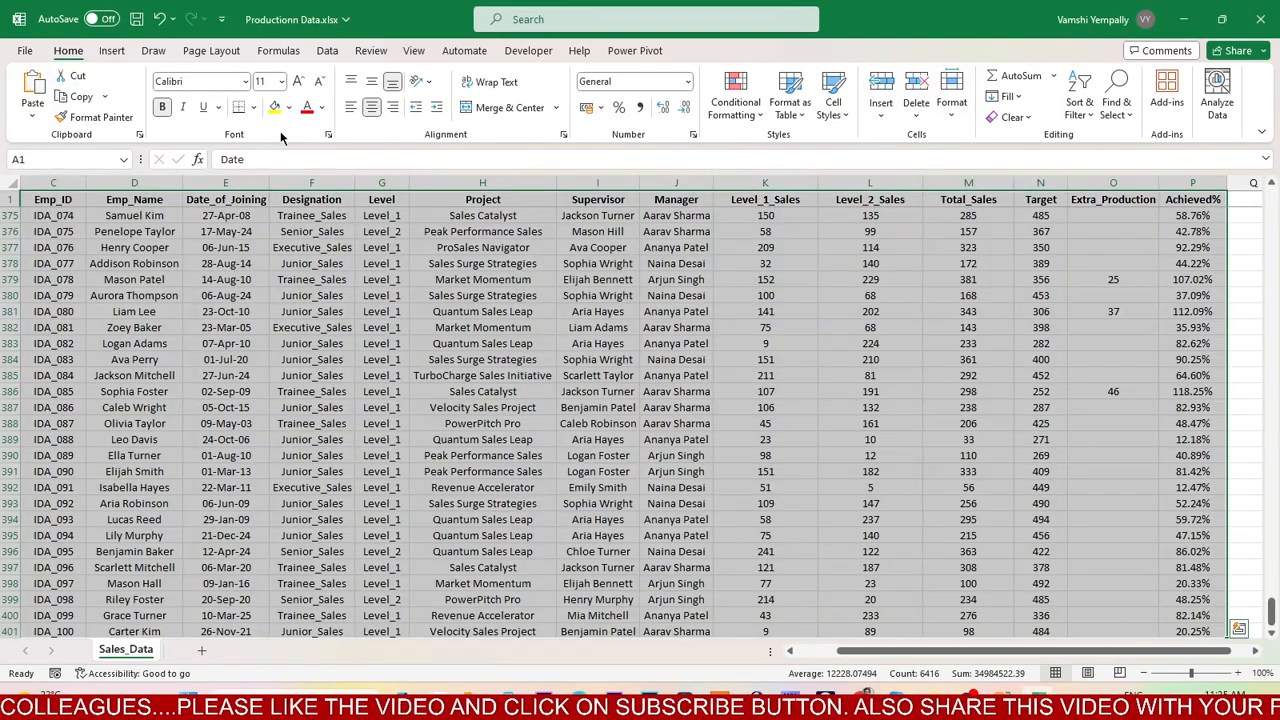
click(114, 52)
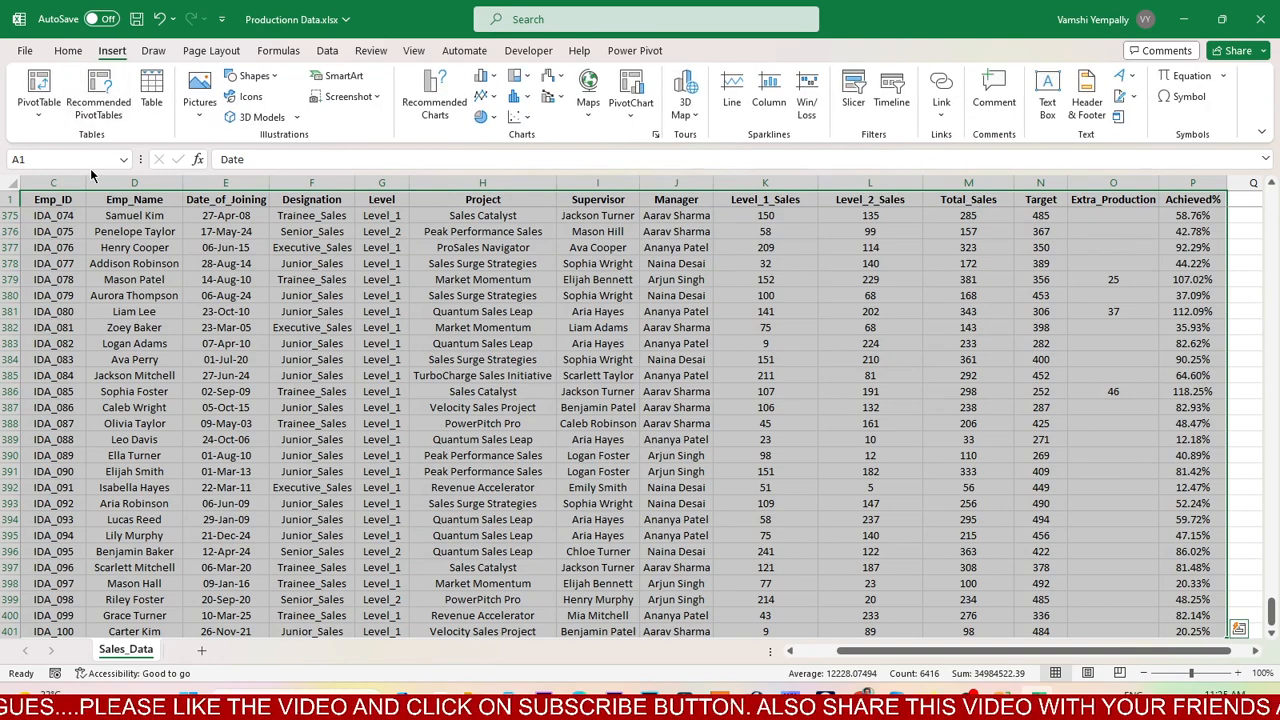
click(38, 108)
click(60, 137)
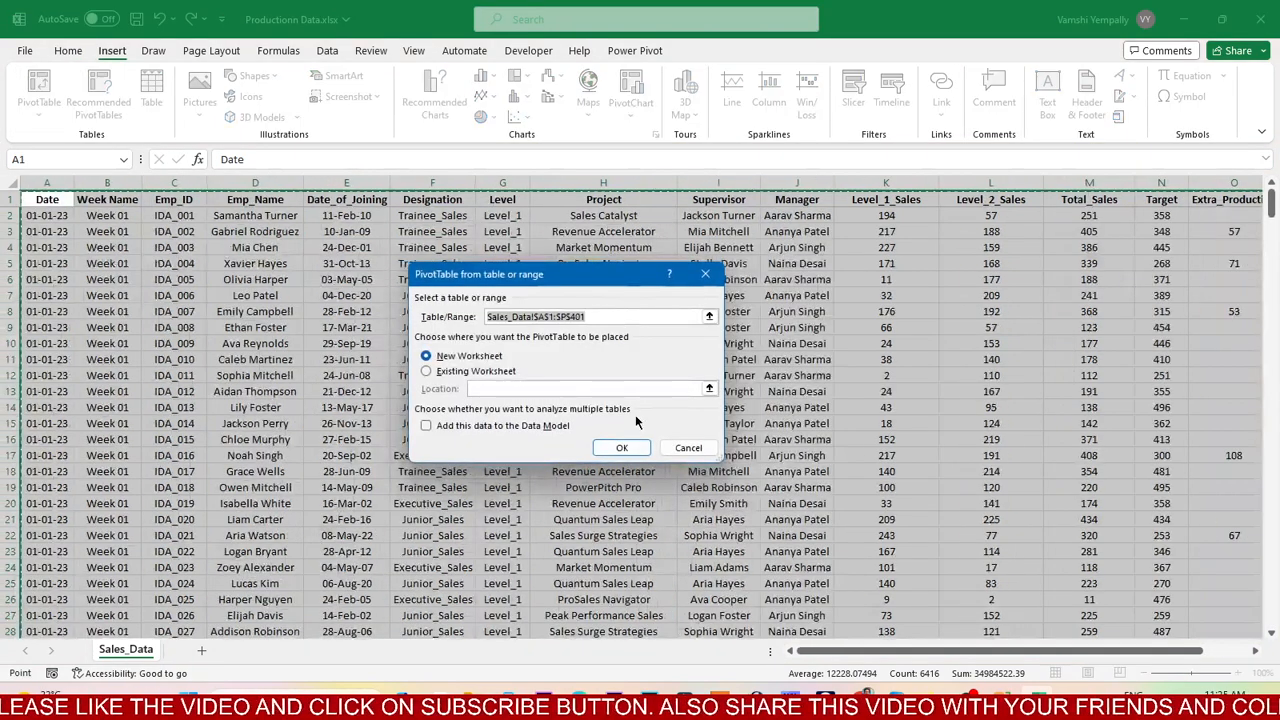
click(458, 355)
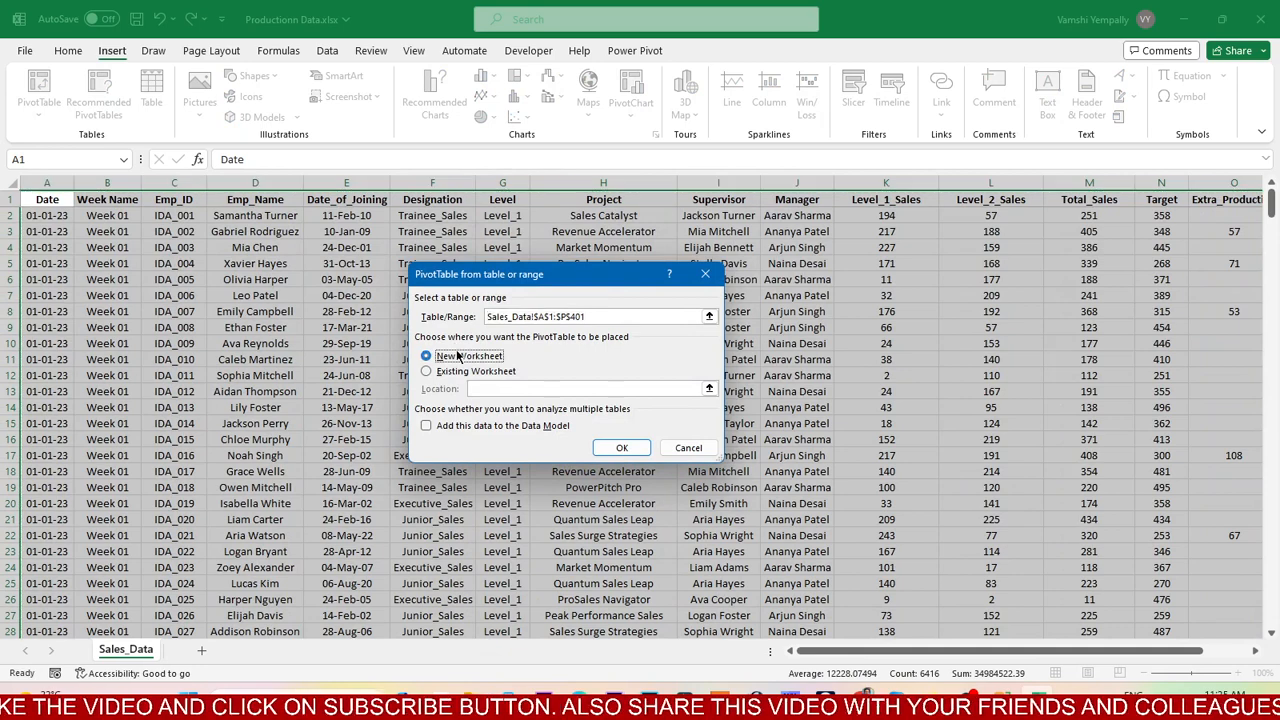
click(621, 447)
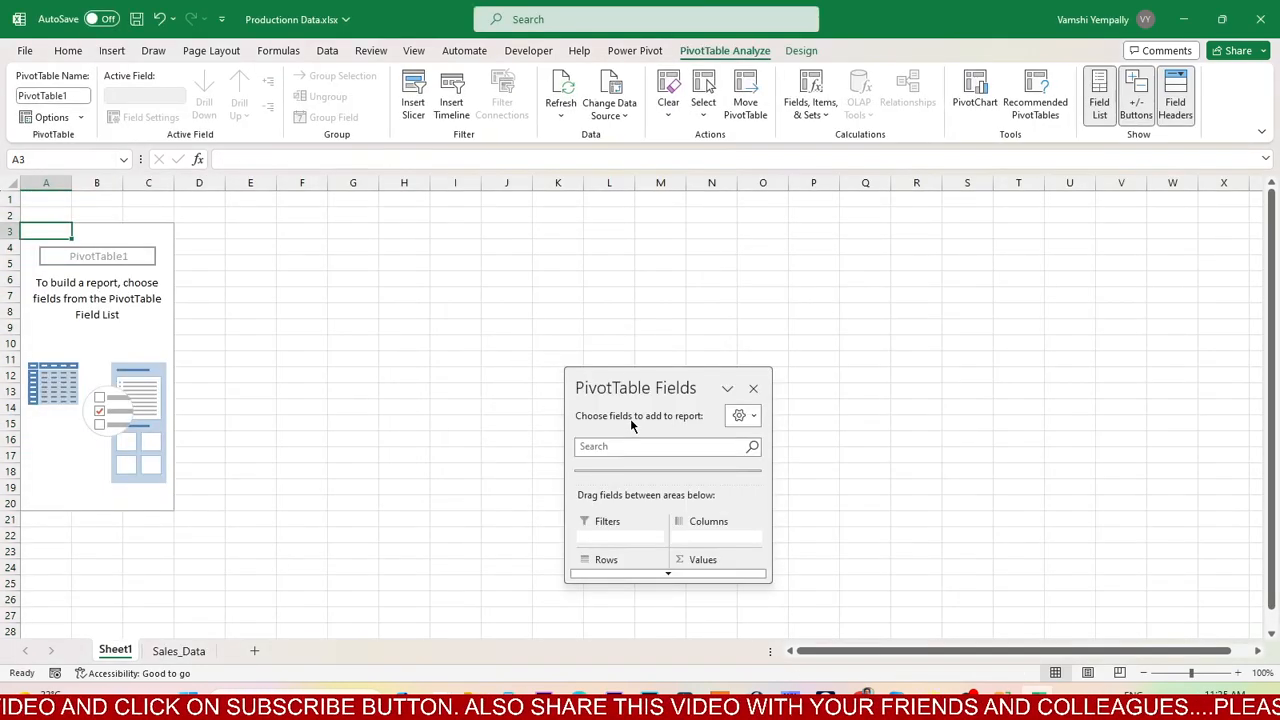
Enlarge the PivotTable field list and add Emp_ID and Emp_Name as row fields
click(662, 360)
click(152, 316)
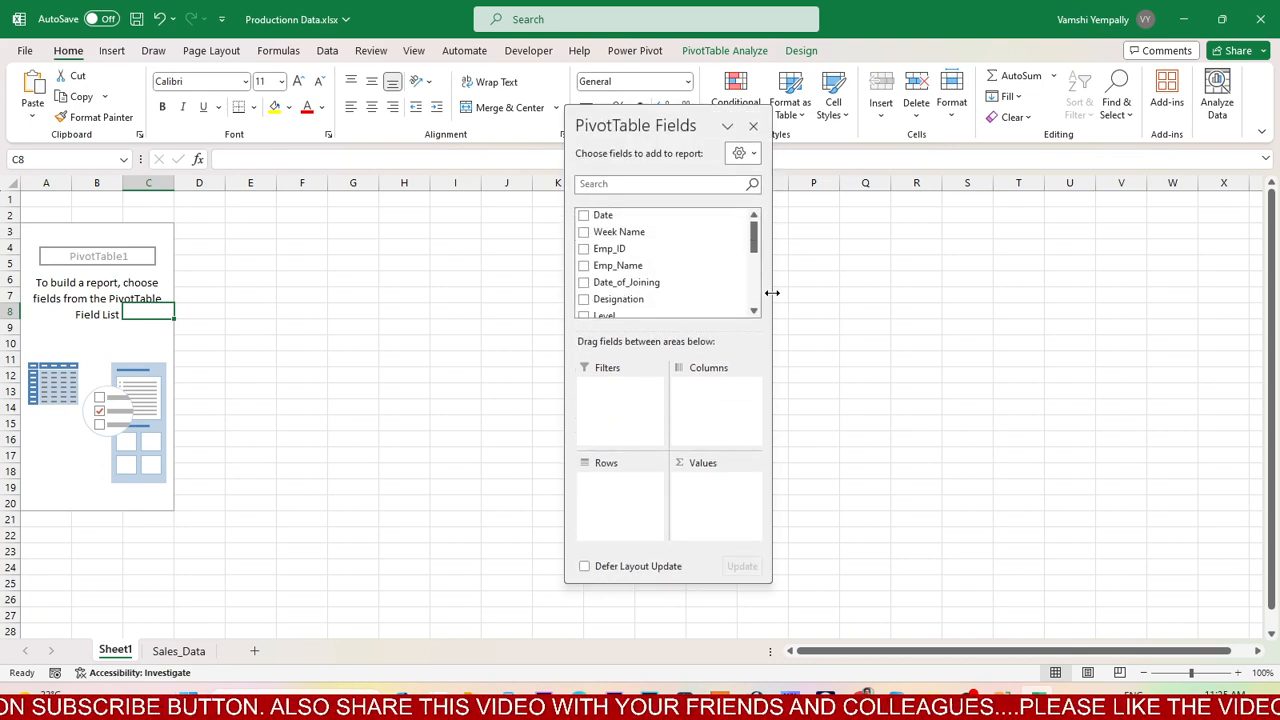
drag(772, 293, 895, 351)
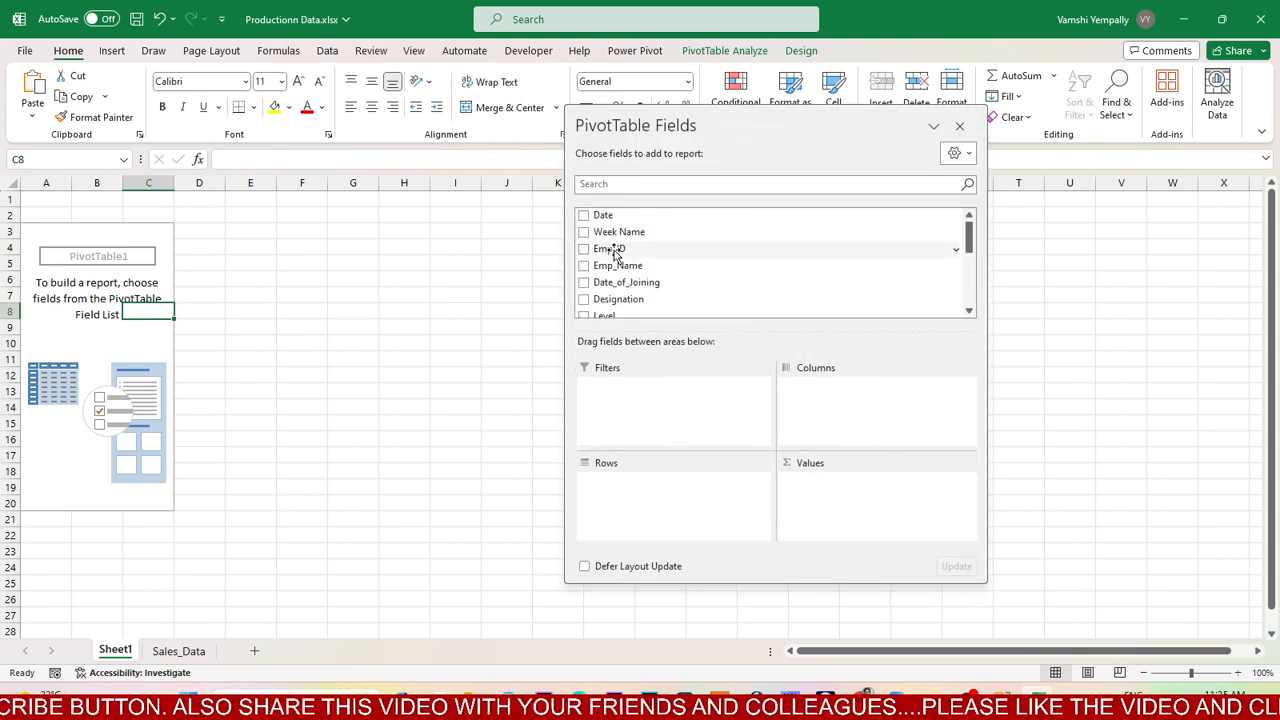
drag(612, 249, 643, 471)
drag(628, 497, 628, 497)
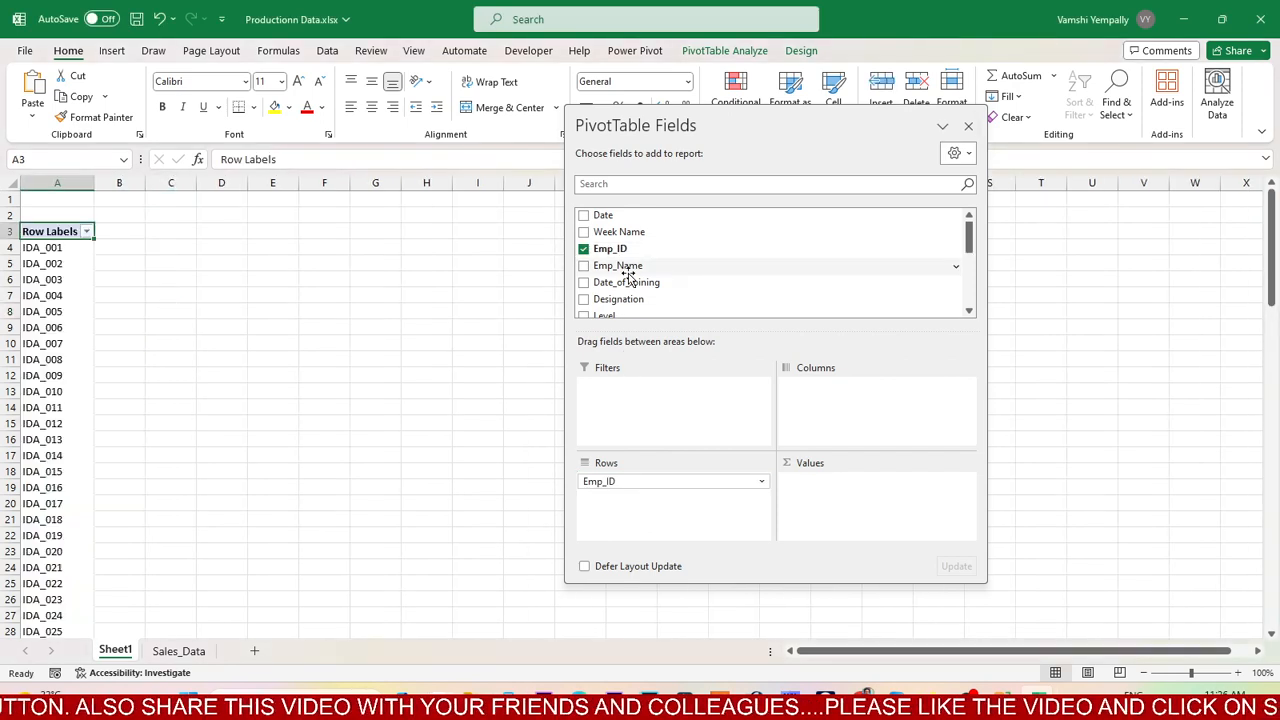
drag(623, 266, 715, 500)
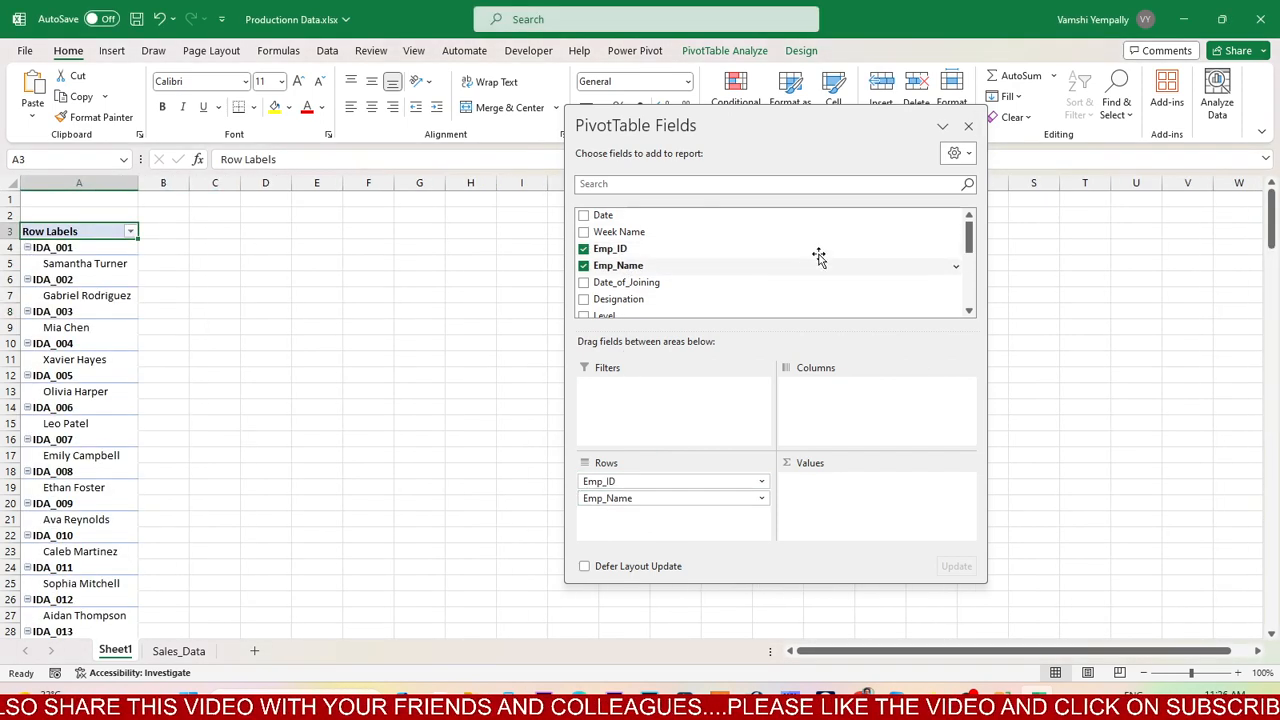
Add Total_Sales and Target as summed value fields in the PivotTable, and close the field list
drag(969, 240, 971, 292)
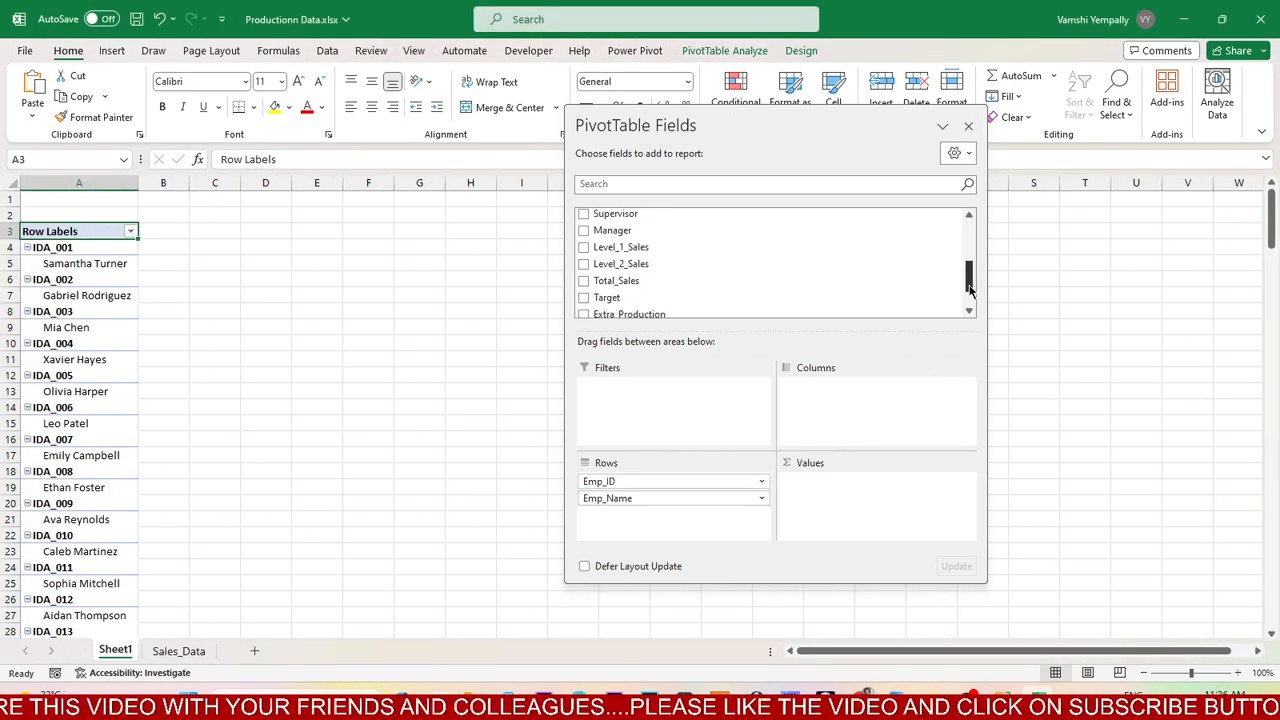
drag(706, 280, 824, 488)
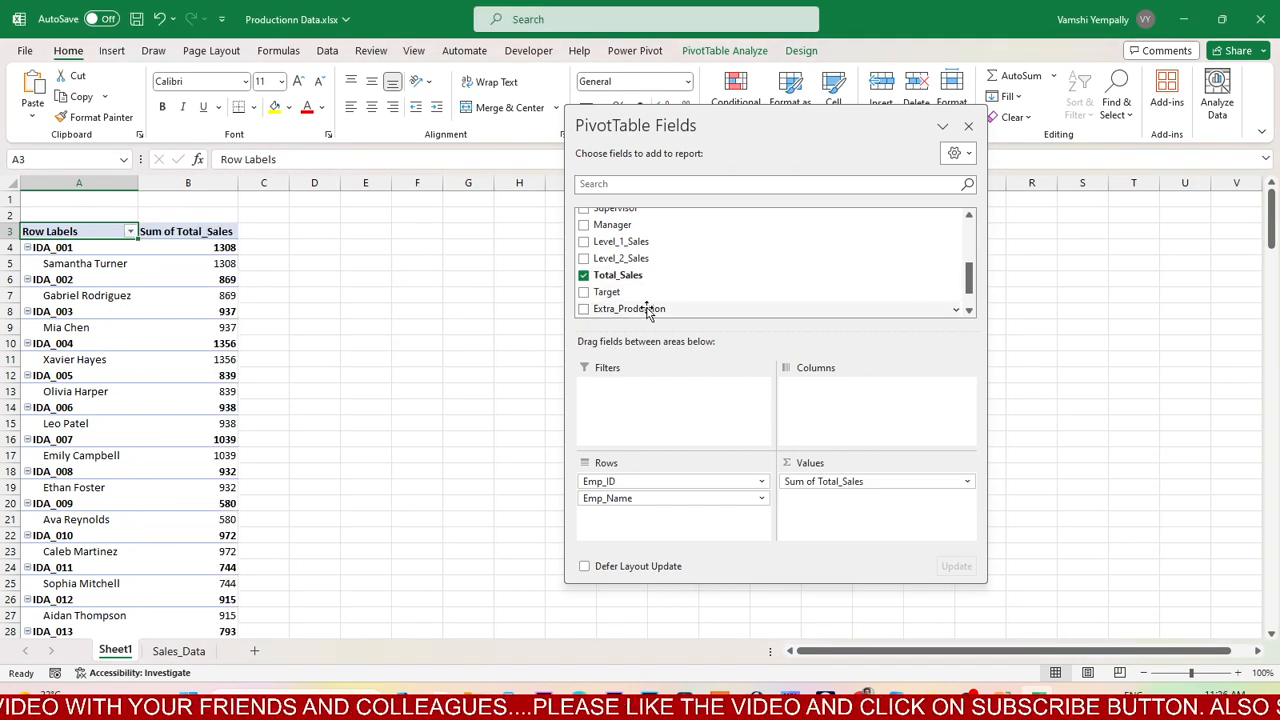
drag(618, 292, 831, 495)
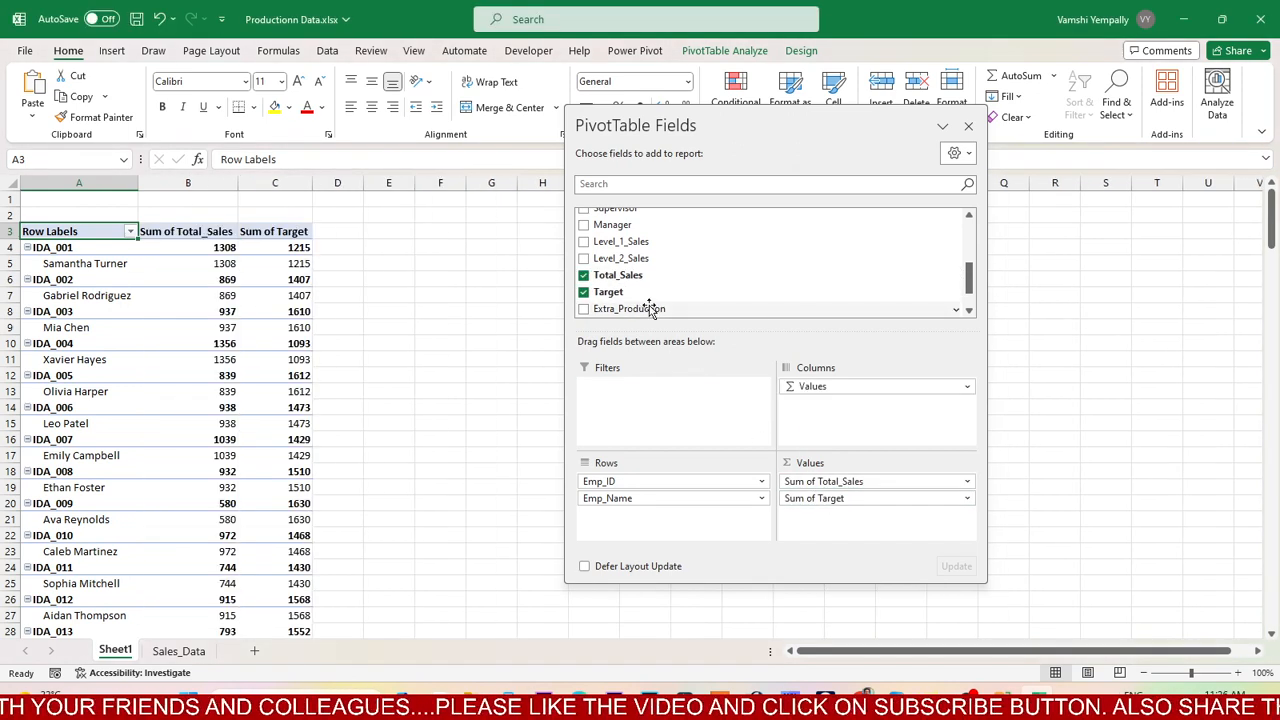
drag(969, 277, 969, 286)
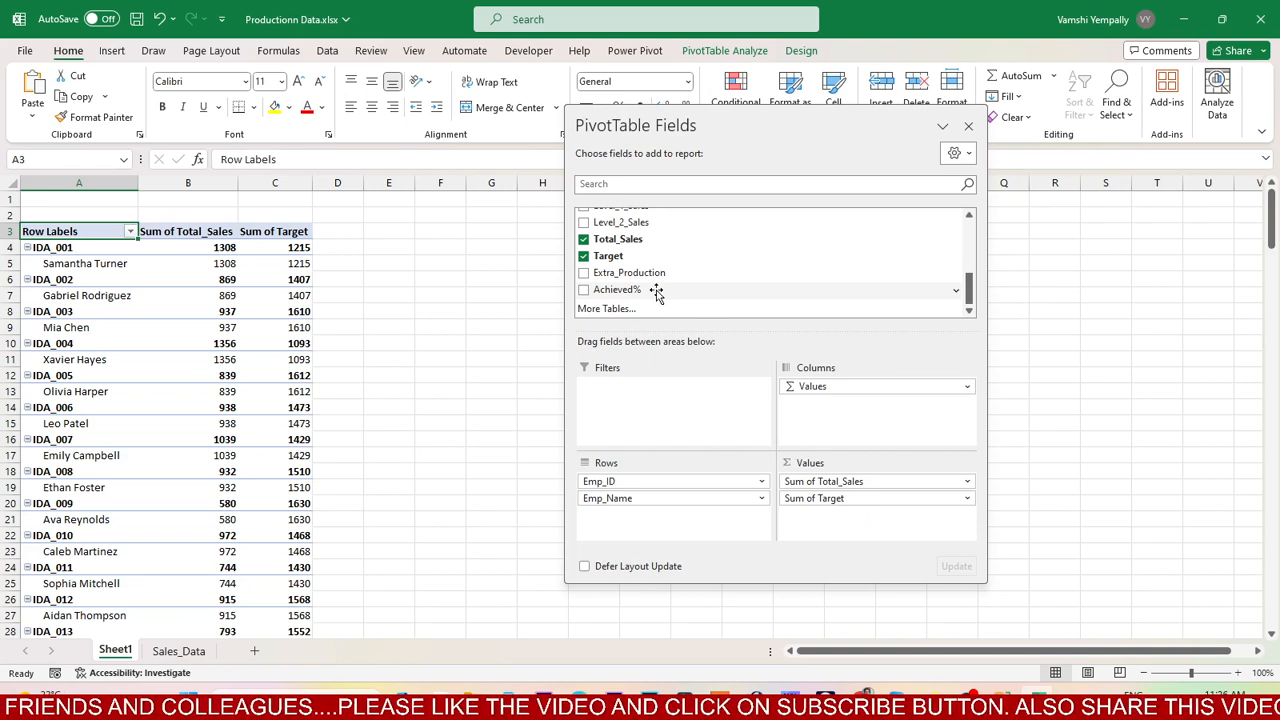
click(965, 130)
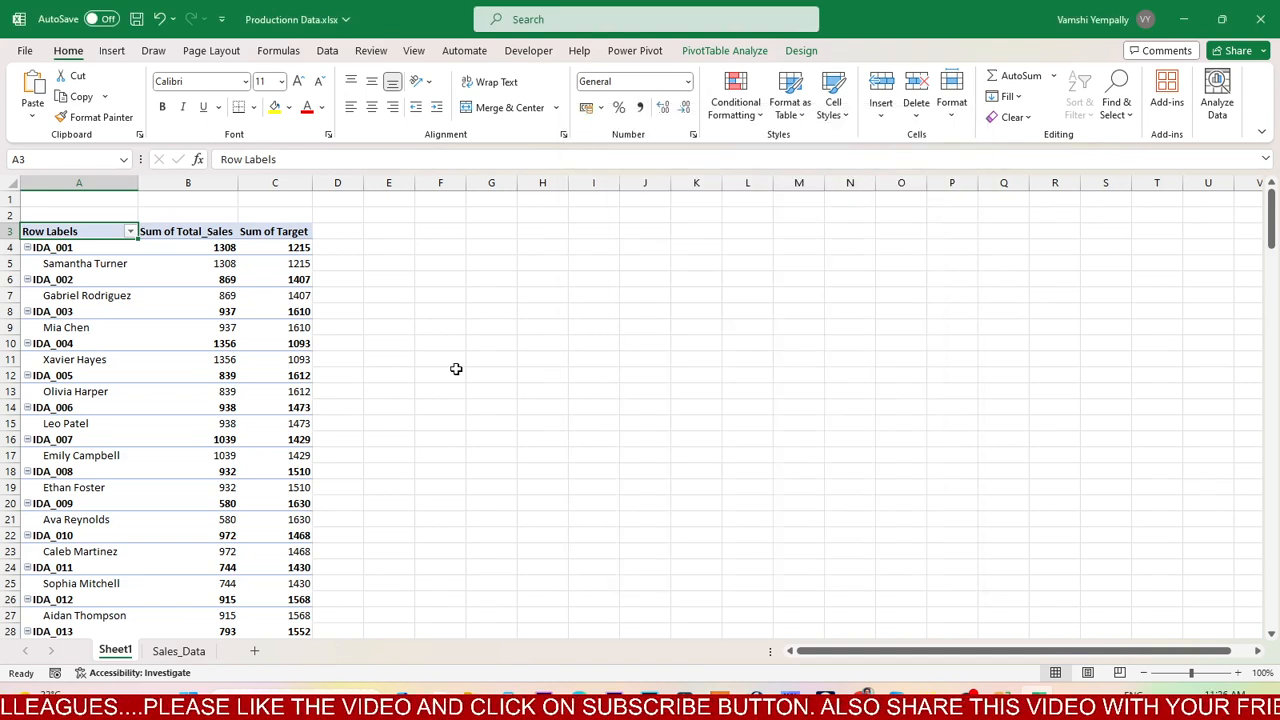
Show the PivotTable in tabular form and repeat all item labels
click(455, 372)
click(205, 292)
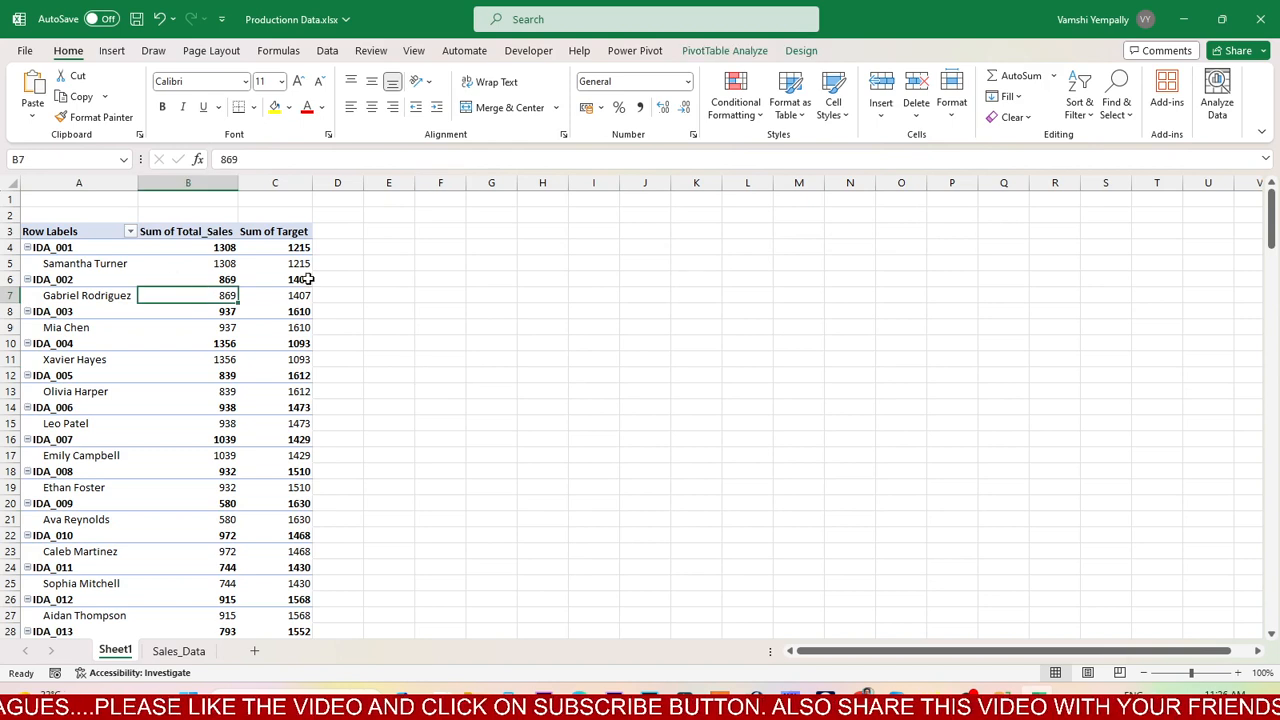
click(800, 56)
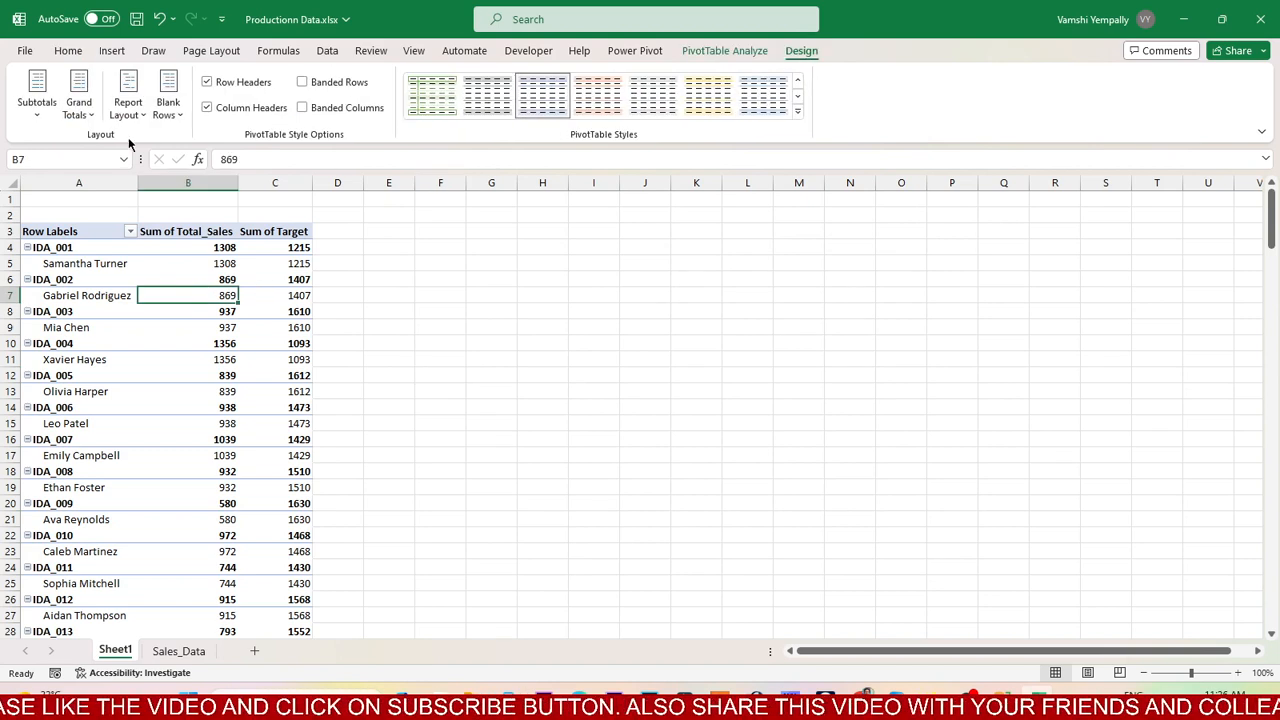
click(128, 102)
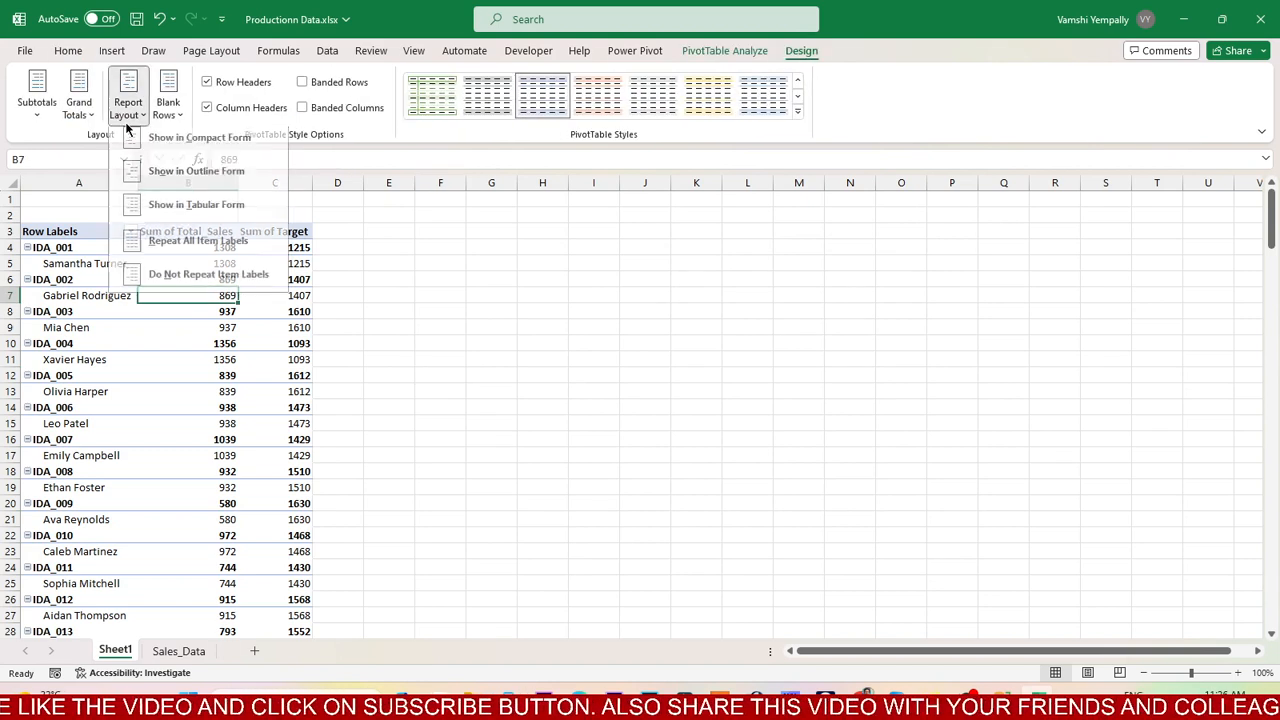
click(159, 214)
click(128, 102)
click(167, 238)
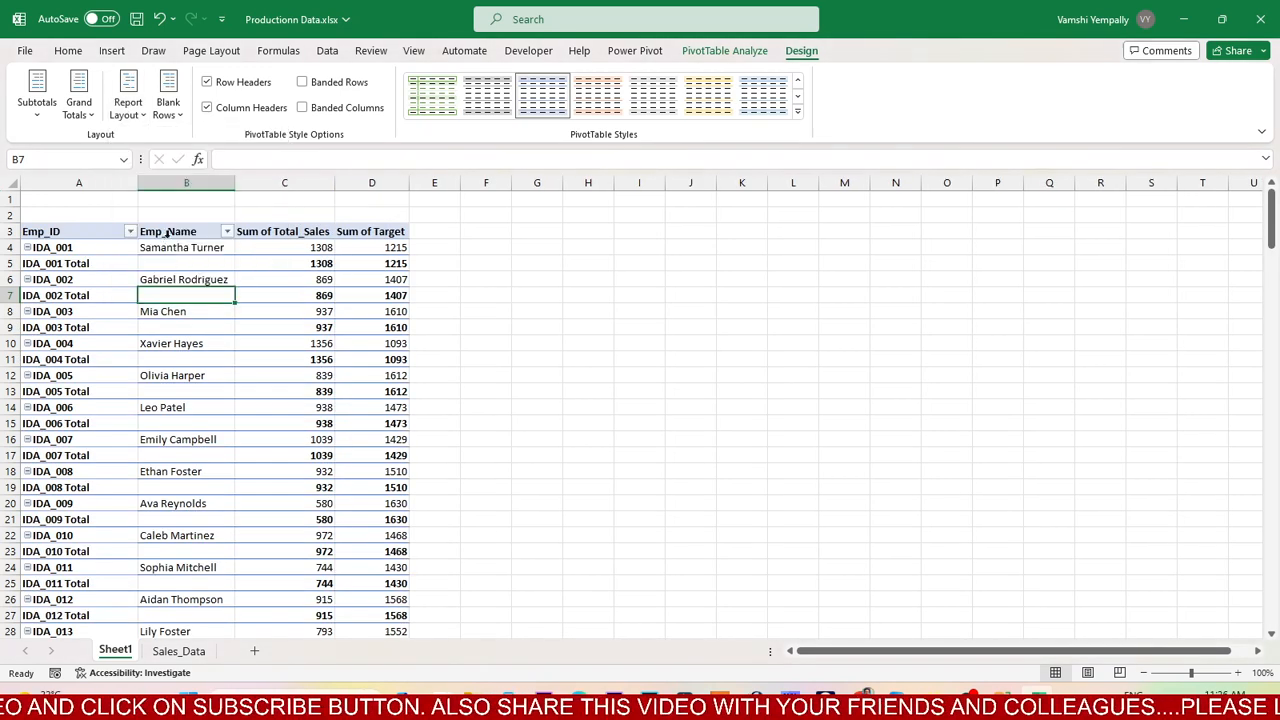
Turn off the PivotTable's grand totals and subtotals, and check the end of the table
click(46, 115)
click(83, 105)
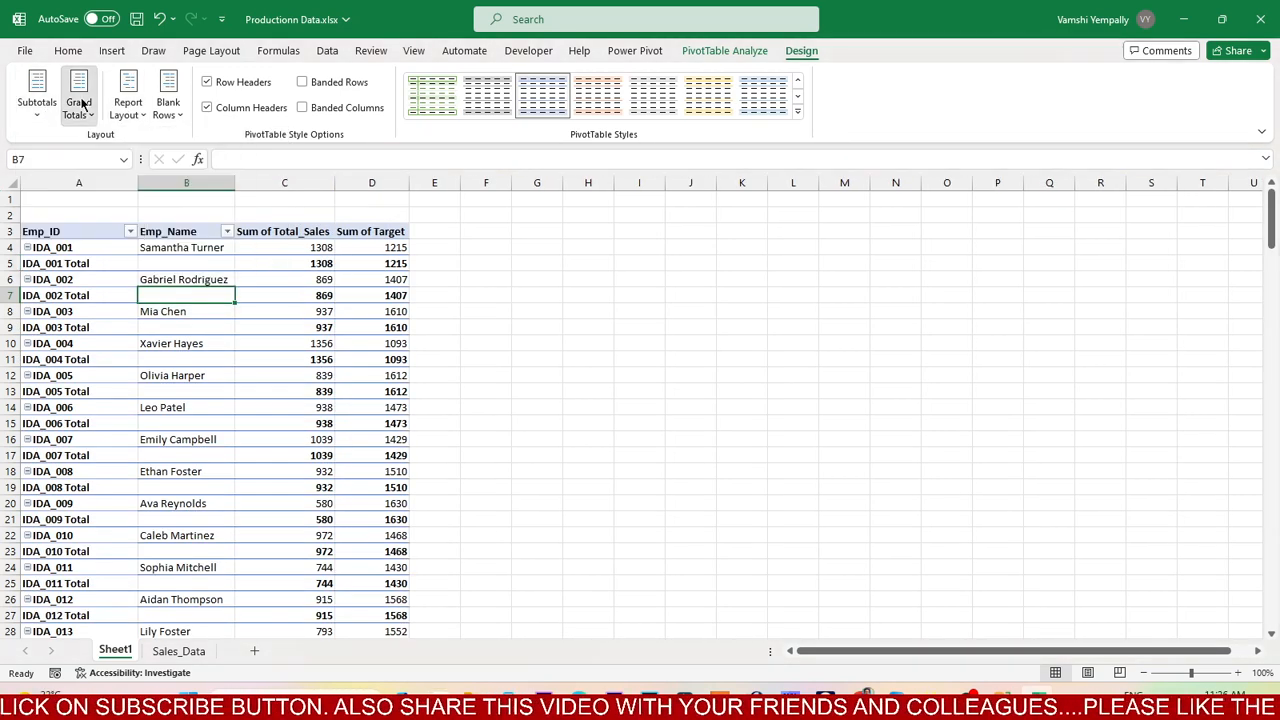
click(91, 142)
click(34, 102)
click(52, 145)
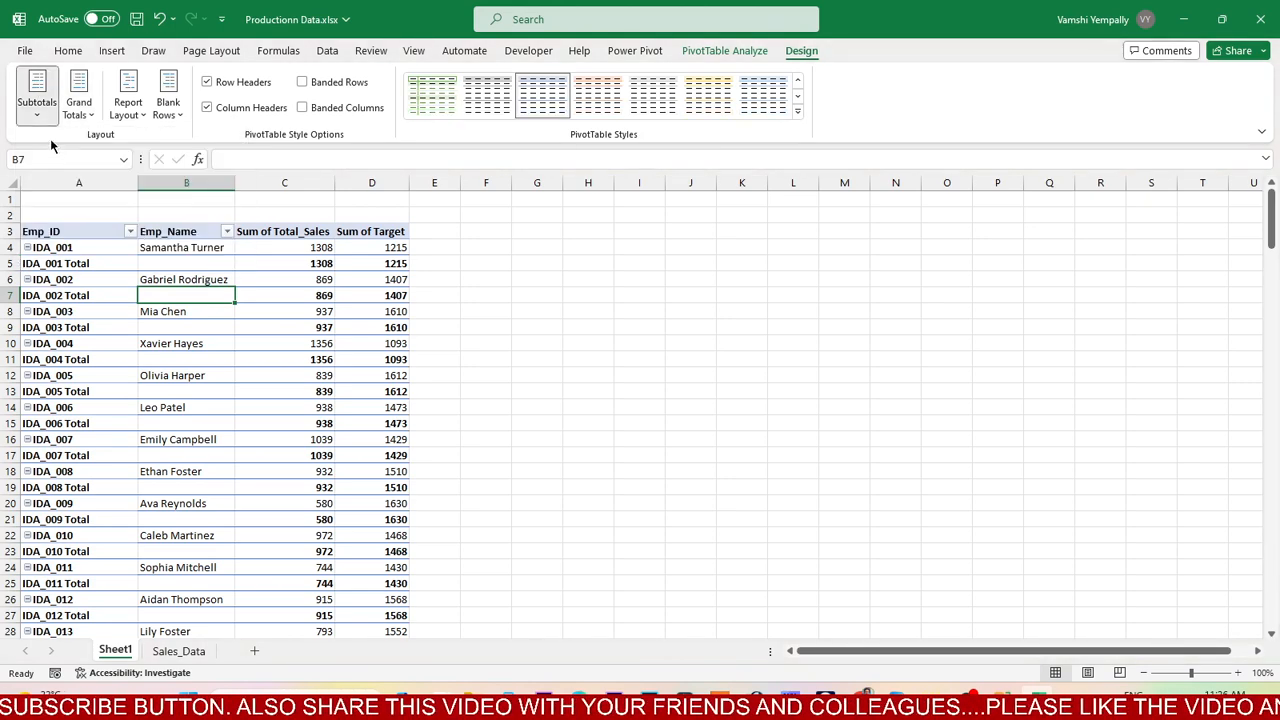
click(735, 370)
click(398, 278)
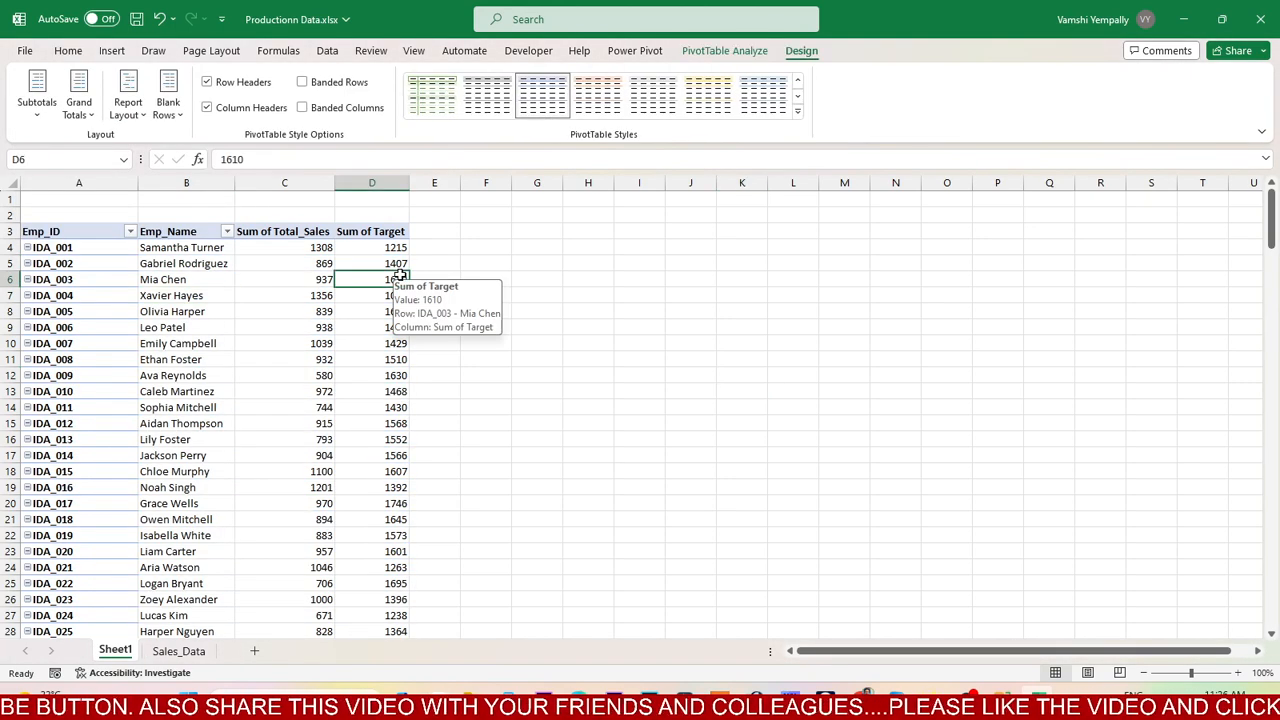
key(ctrl+Down)
key(Down)
key(ctrl+Up)
key(ctrl+Up)
key(ctrl+Home)
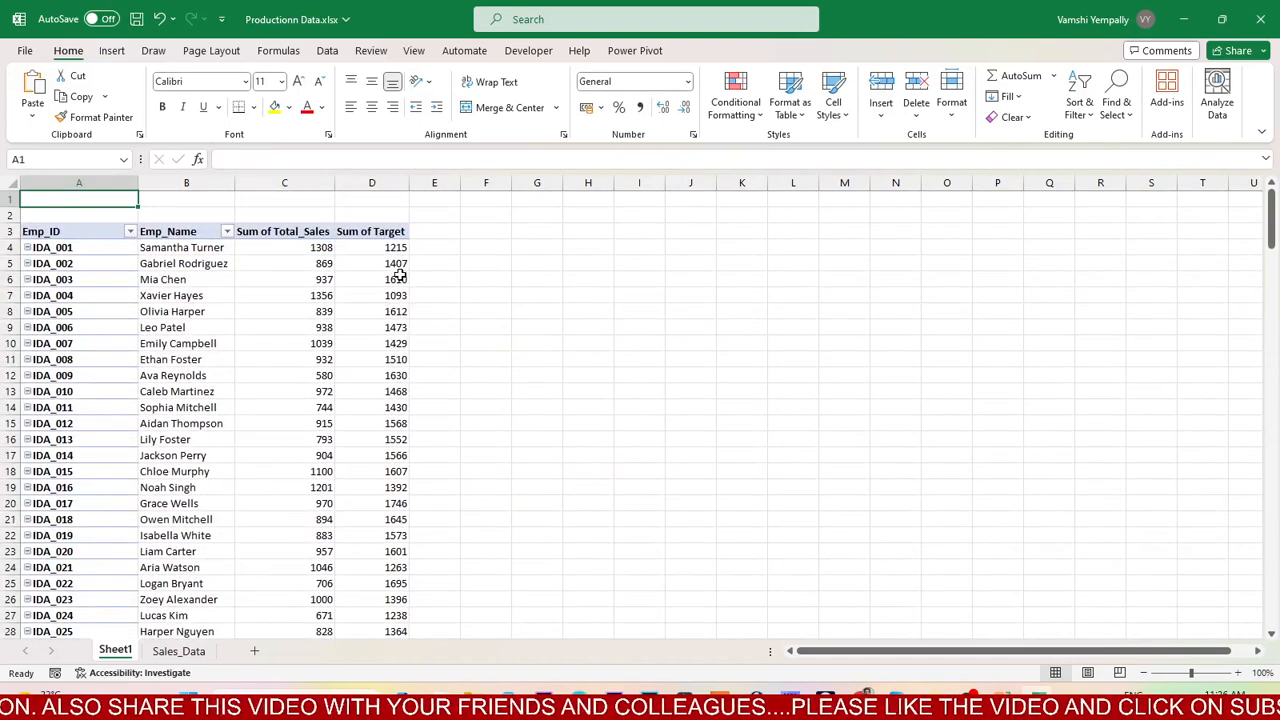
Widen the Emp_Name column of the PivotTable slightly
click(194, 284)
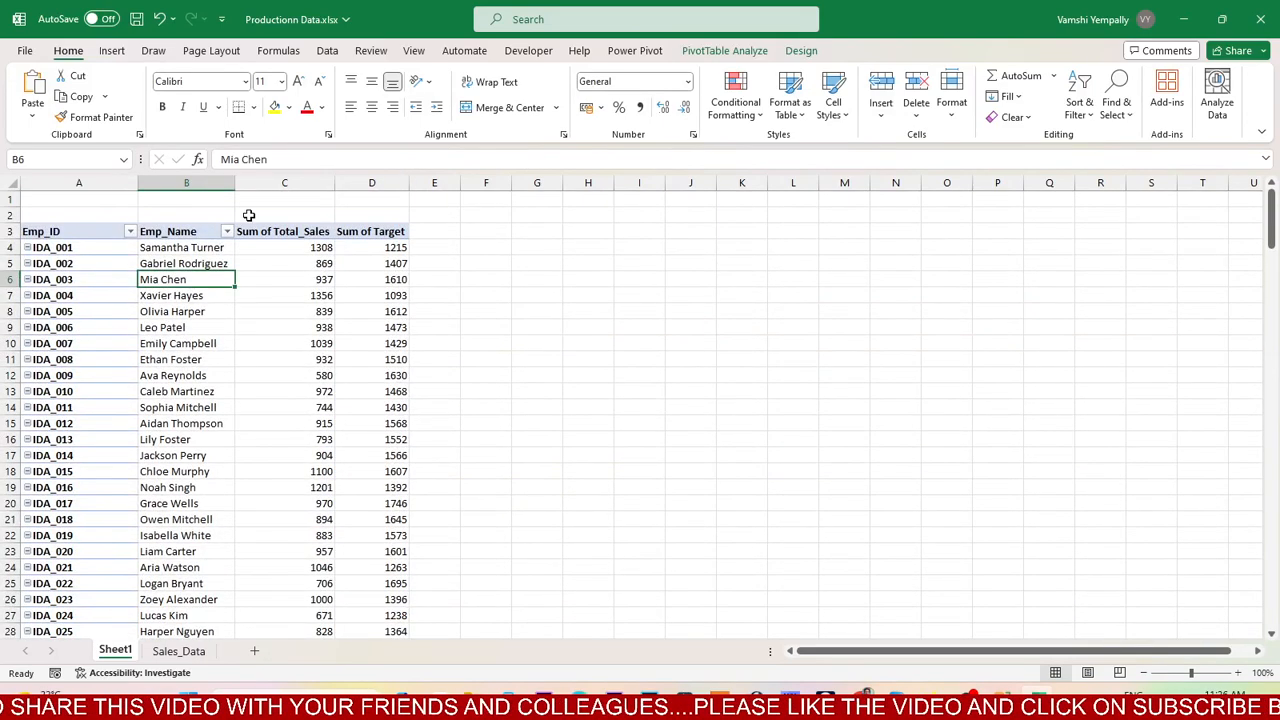
drag(234, 183, 256, 183)
click(479, 233)
click(455, 240)
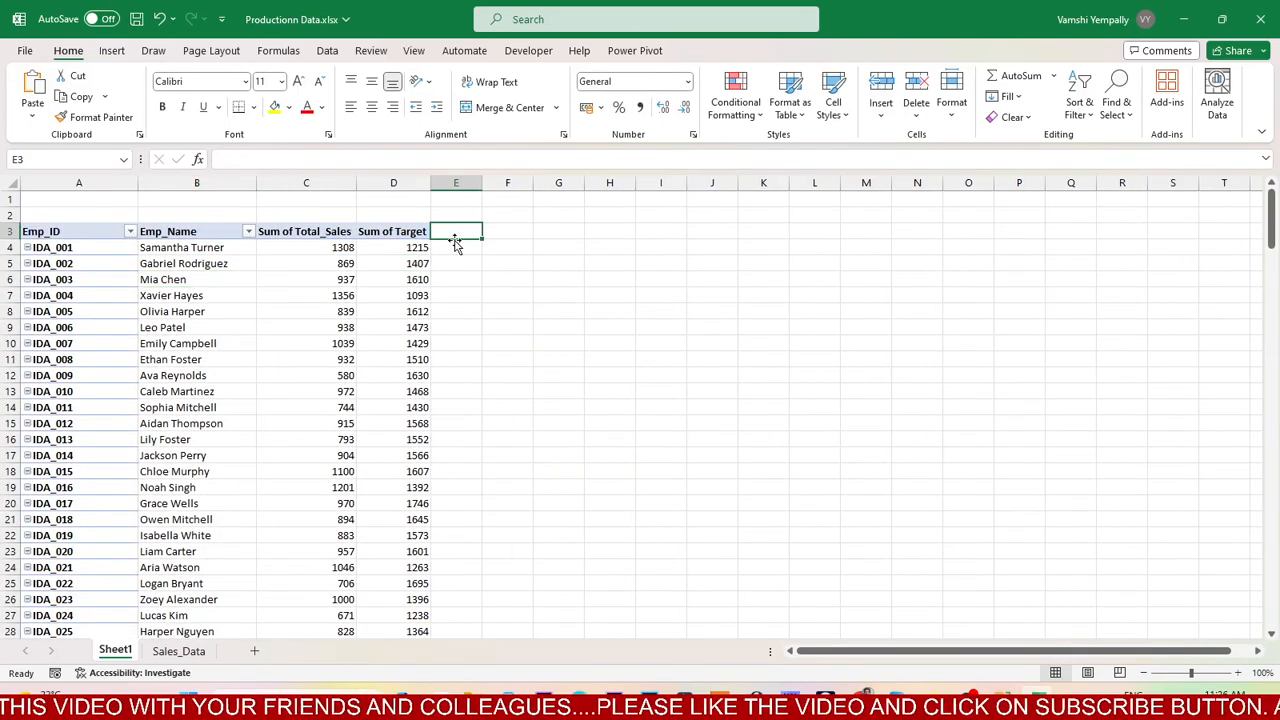
Insert a calculated field named Achd% in the PivotTable with the formula = Total_Sales/Target
click(400, 247)
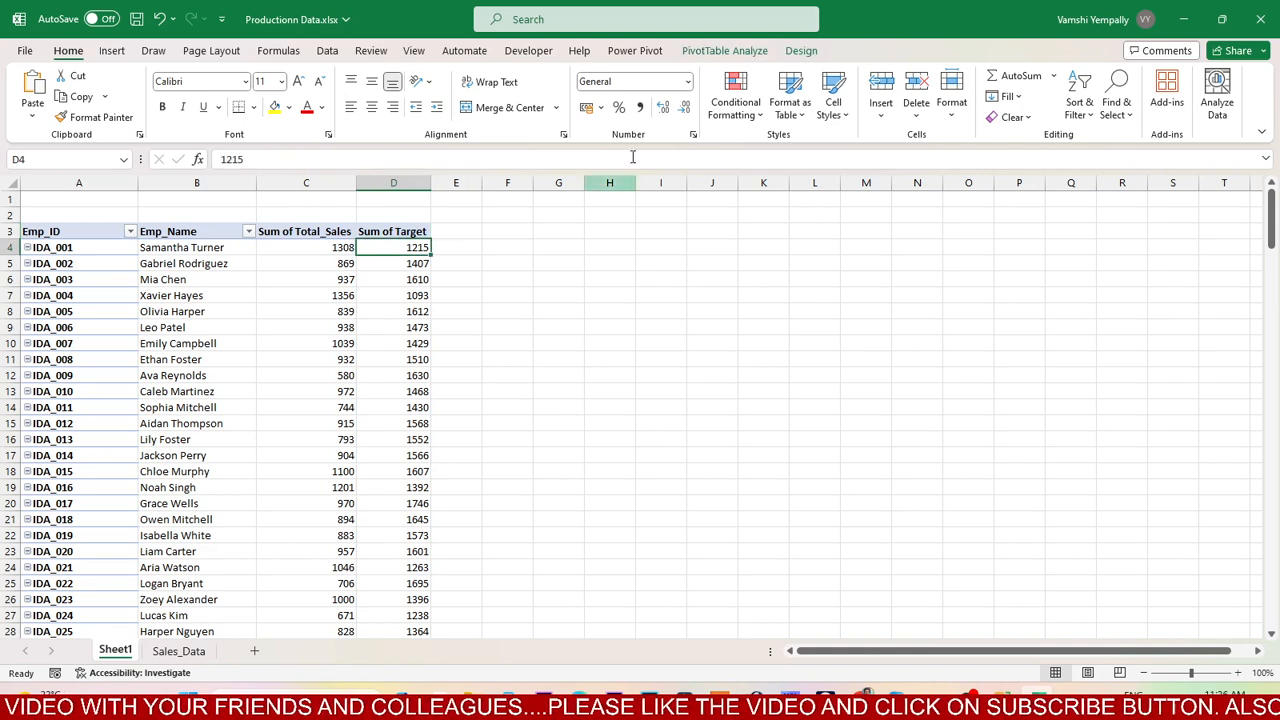
click(740, 51)
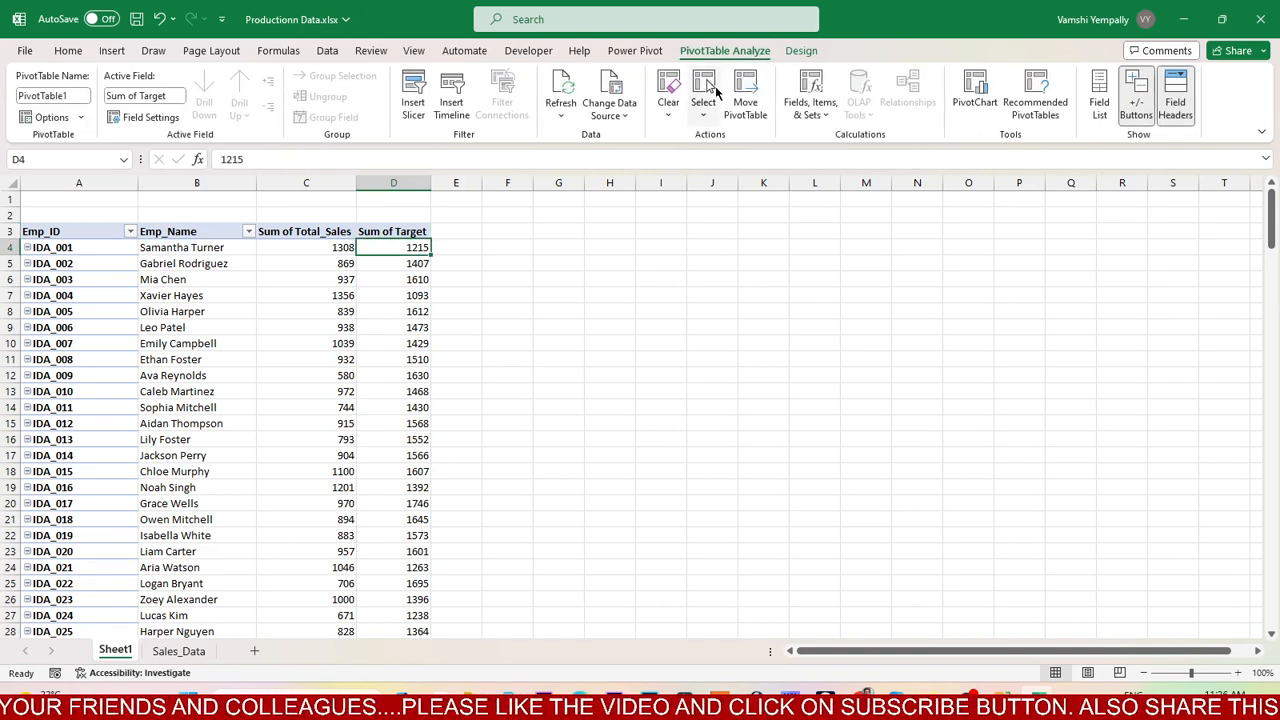
click(812, 104)
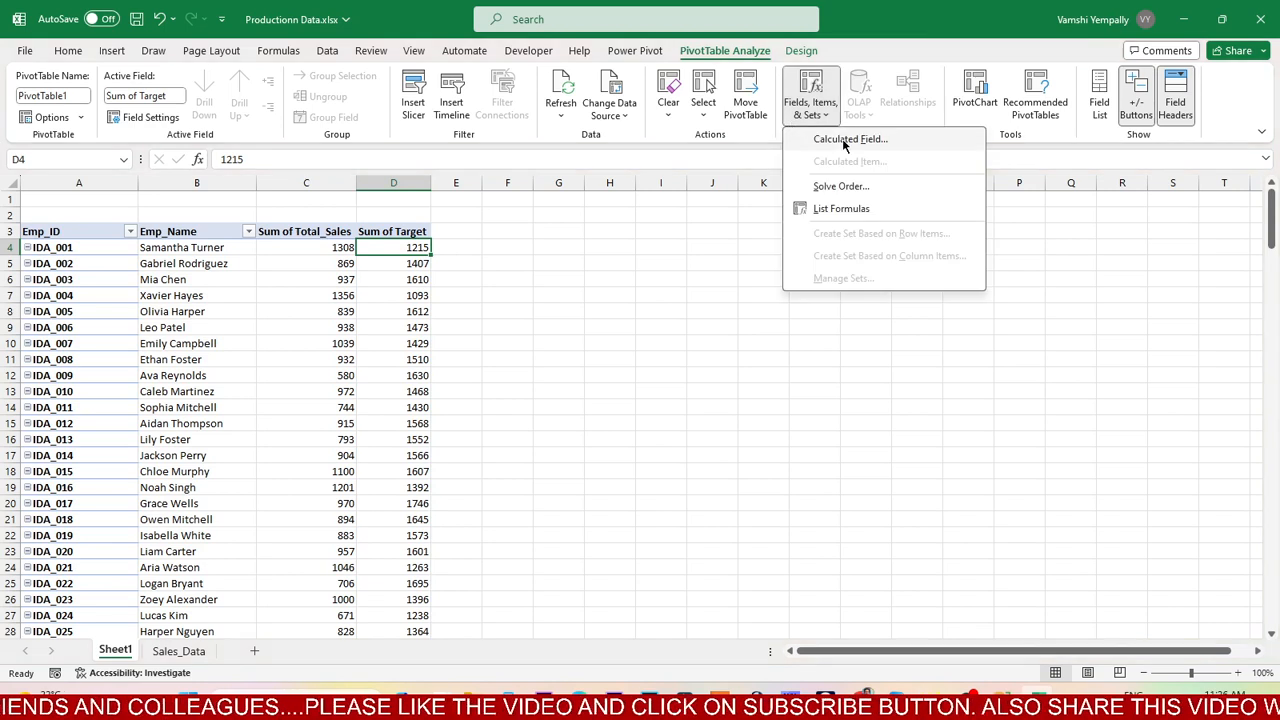
click(848, 136)
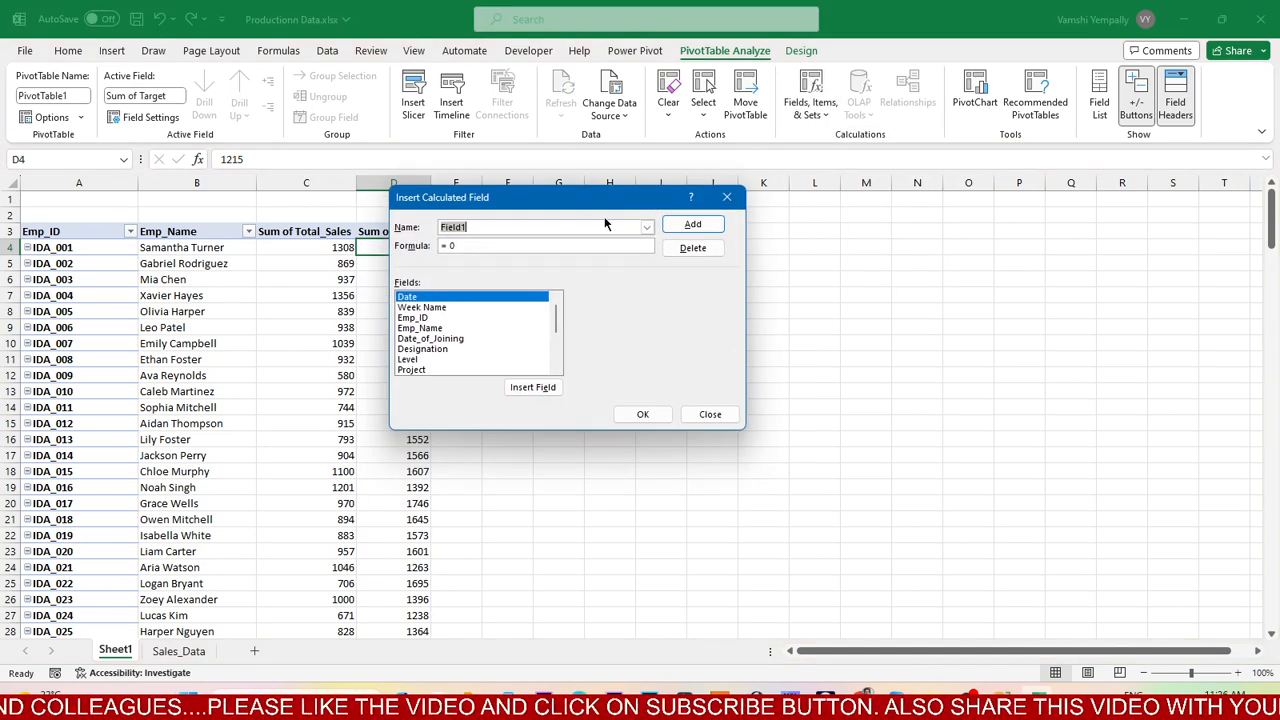
text(Achd%)
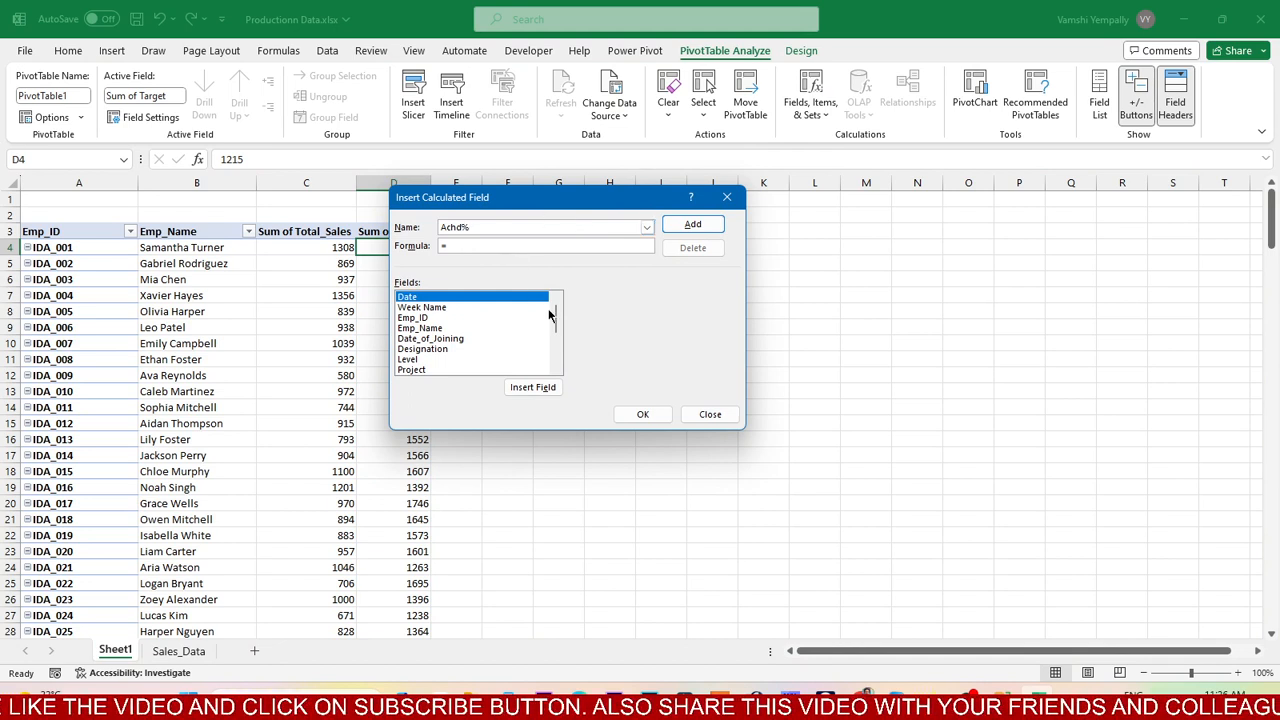
drag(549, 316, 555, 368)
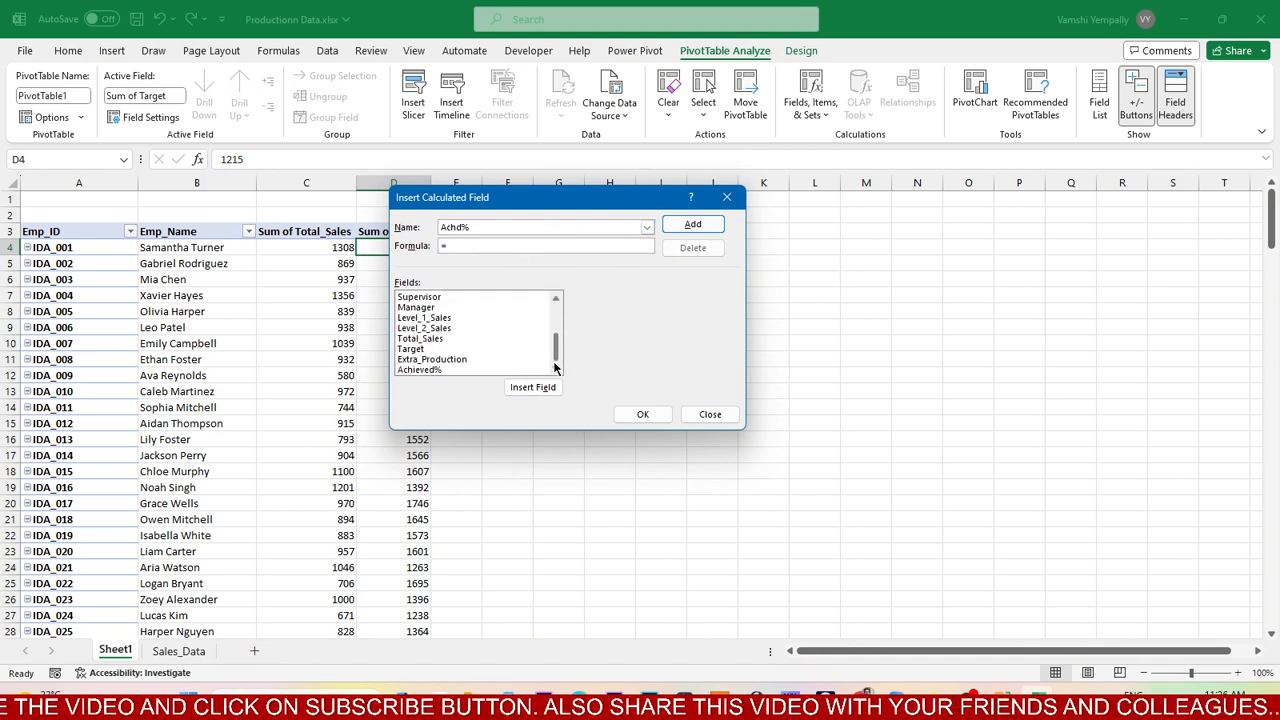
double_click(431, 340)
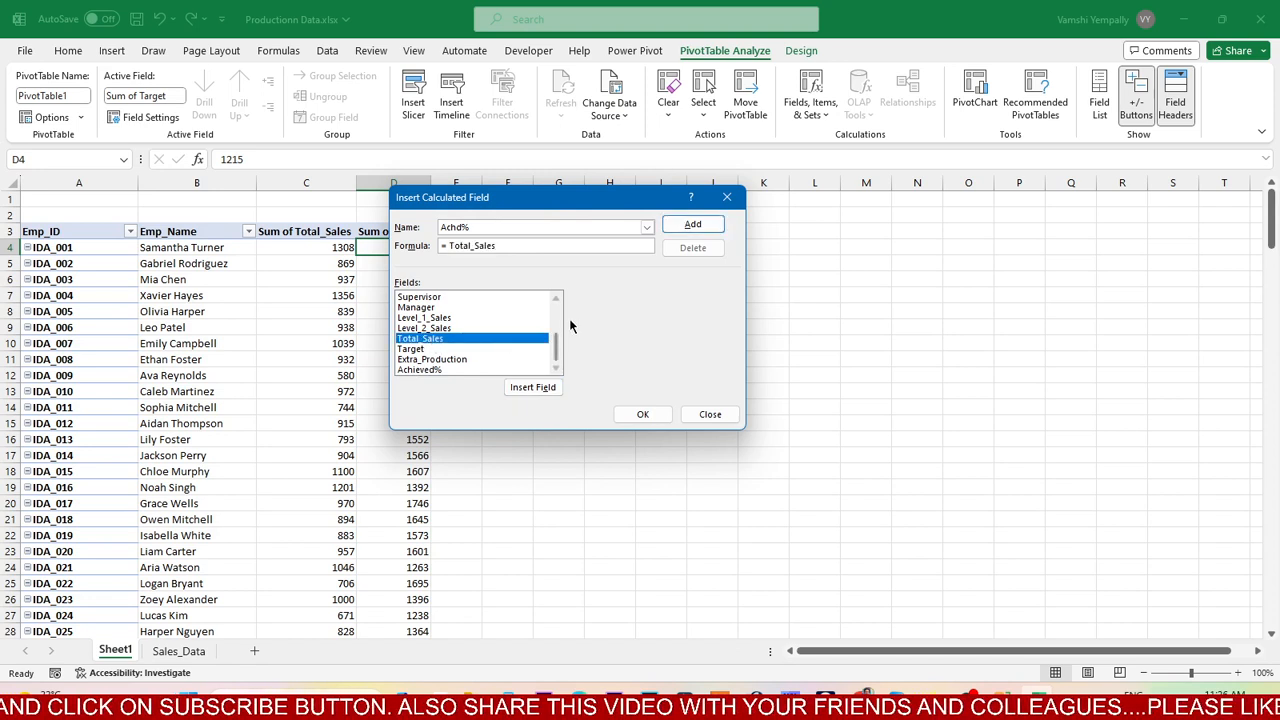
text(/)
double_click(452, 350)
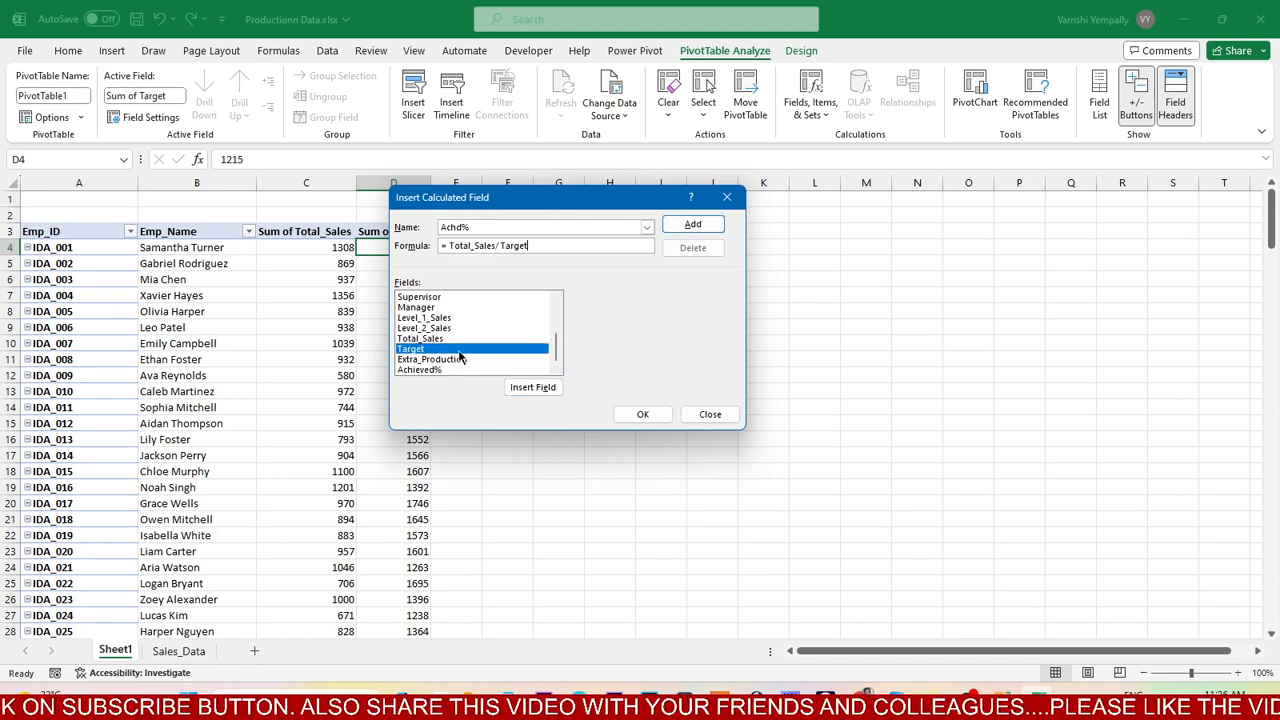
click(698, 226)
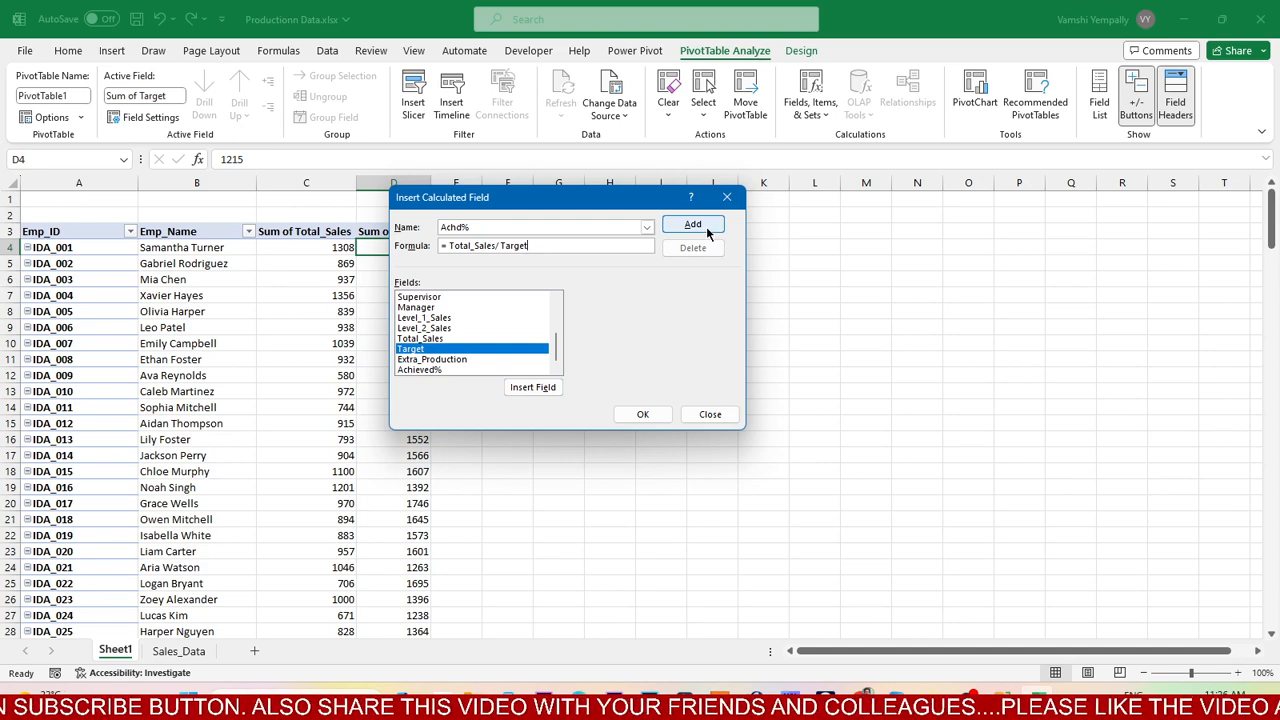
click(640, 414)
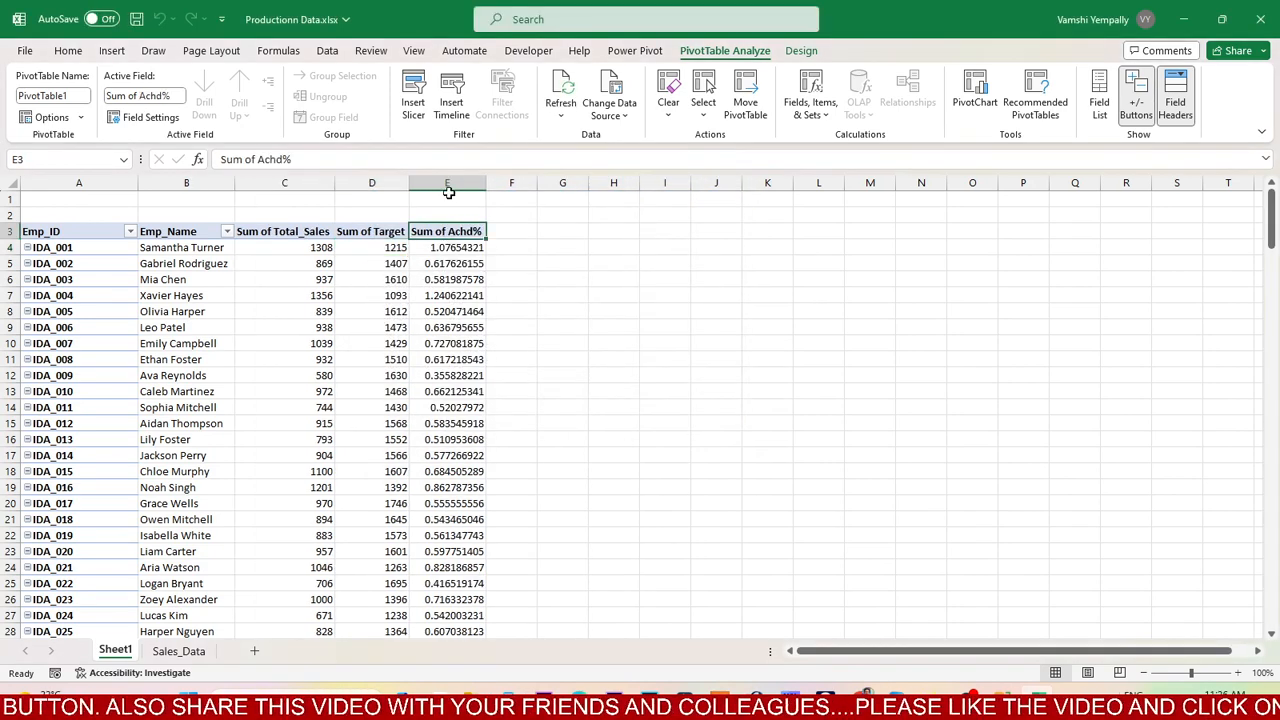
Format the PivotTable's Sum of Achd% column as percentages with two decimal places
click(451, 183)
key(ctrl+shift+5)
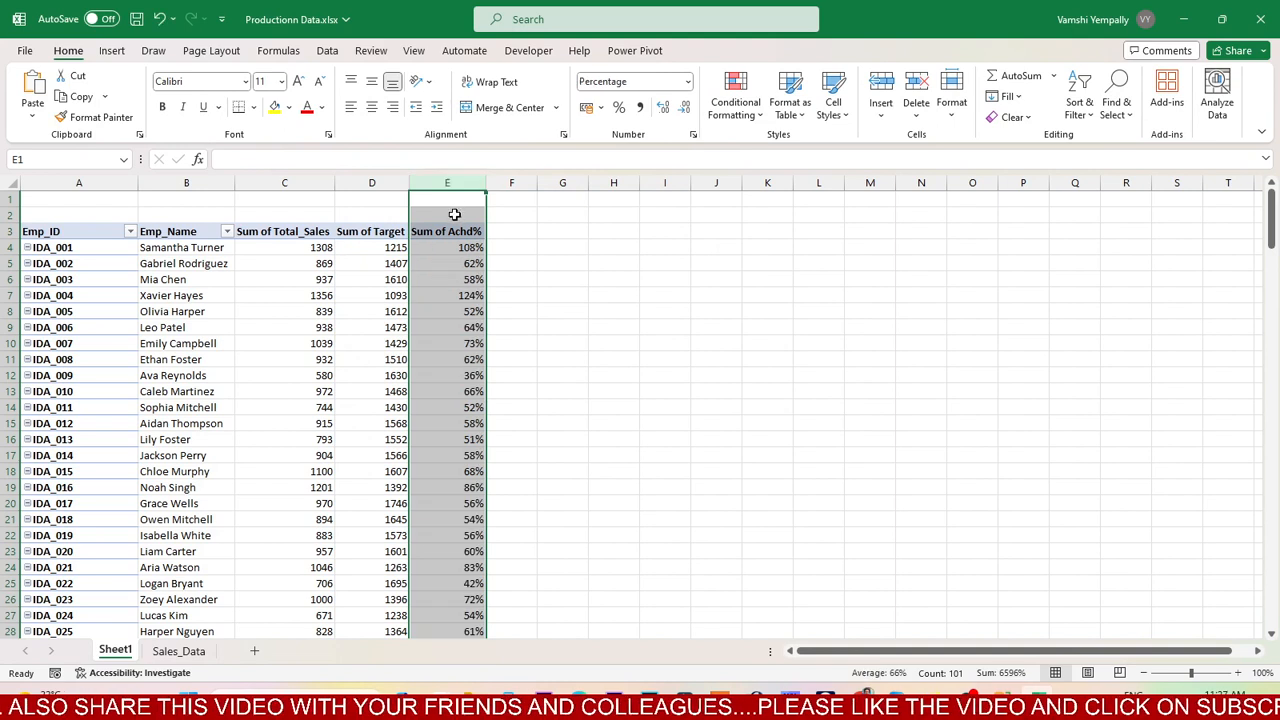
double_click(662, 107)
click(566, 329)
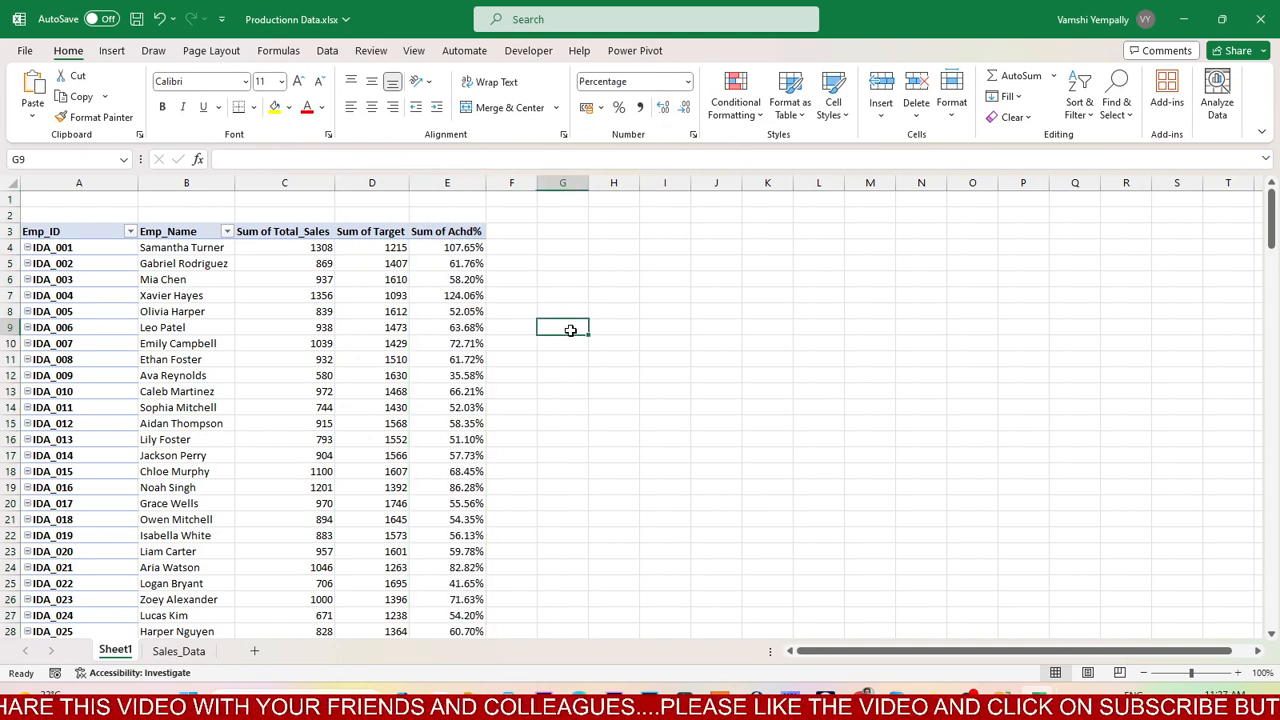
Look over the source columns on the Sales_Data sheet and return to the PivotTable on Sheet1
click(481, 266)
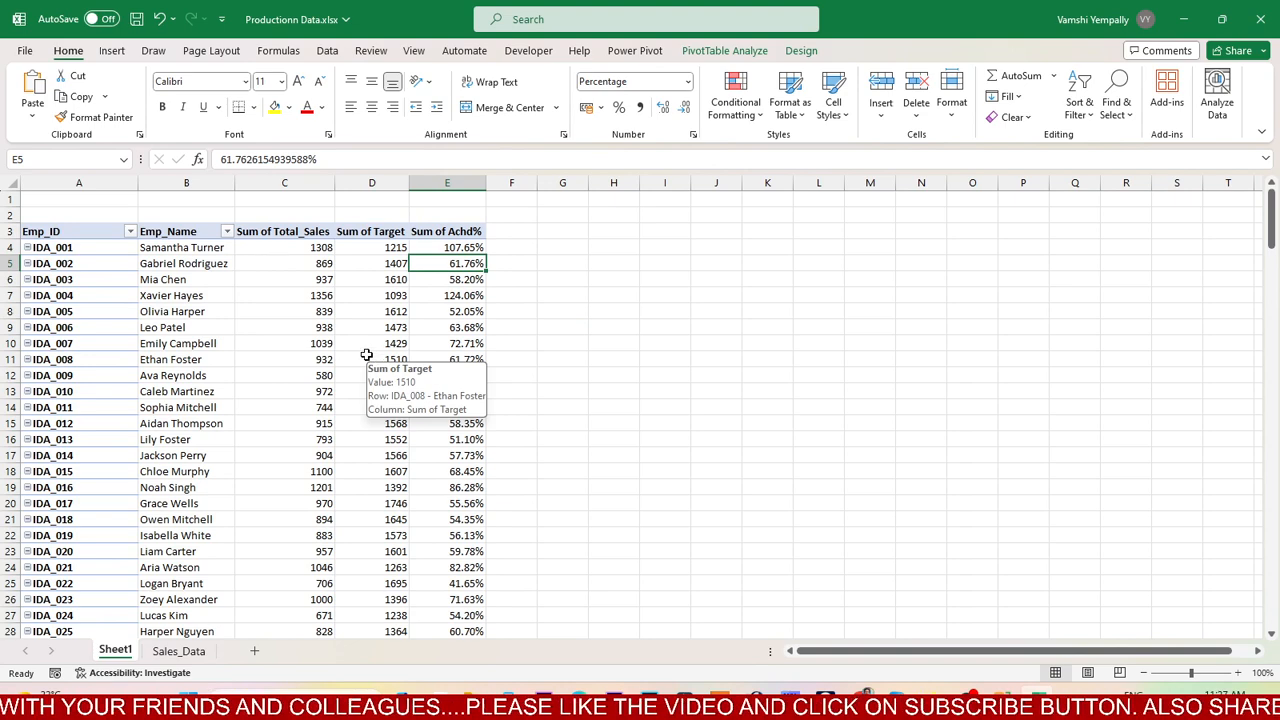
click(180, 631)
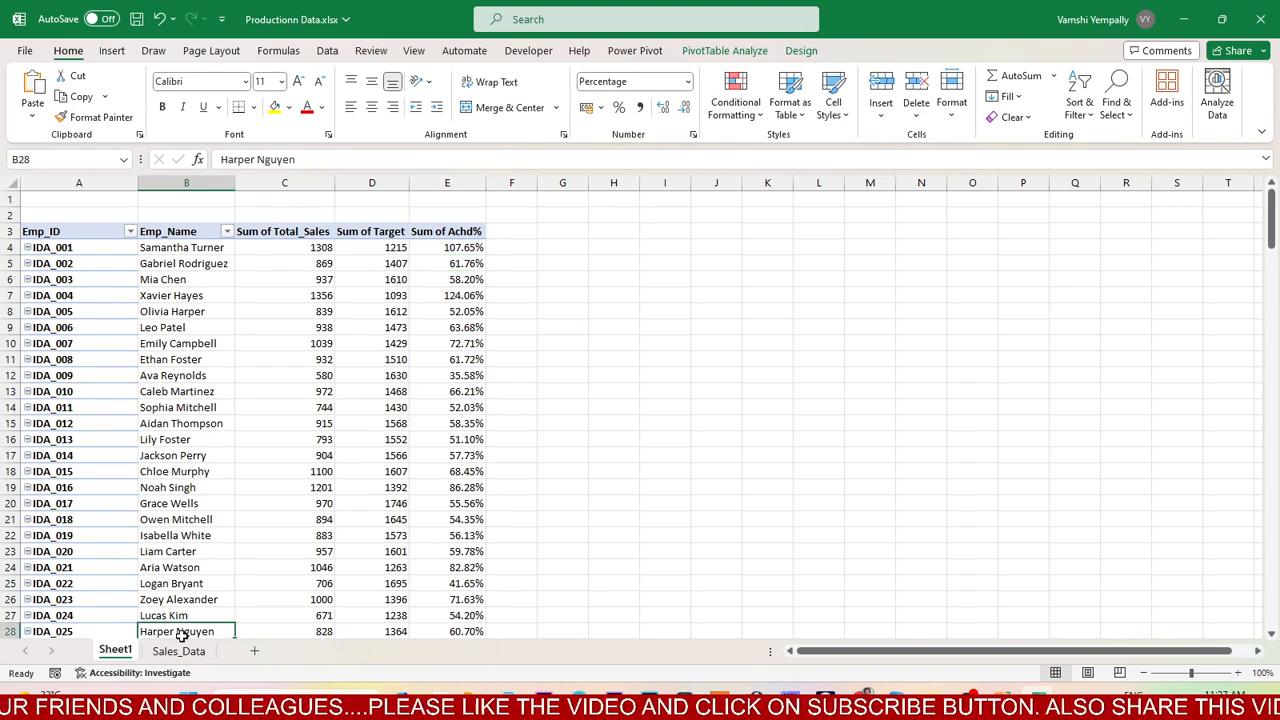
click(180, 651)
key(ctrl+a)
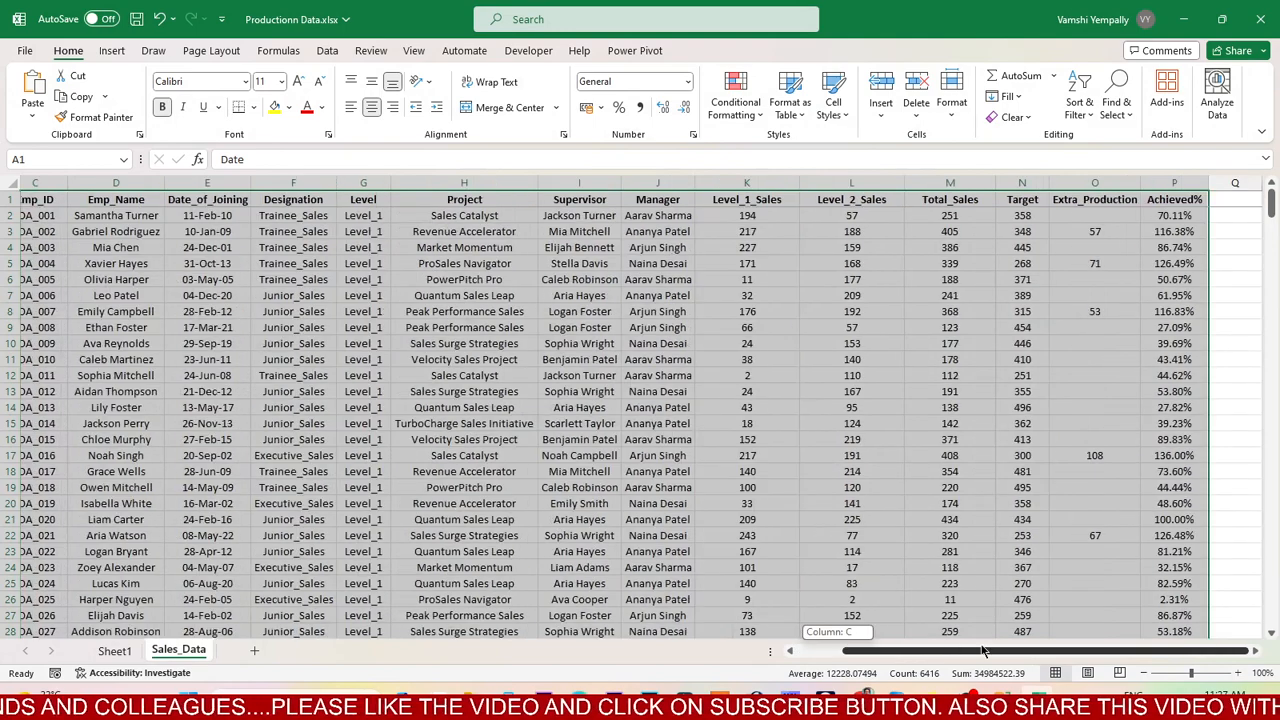
click(115, 651)
click(371, 359)
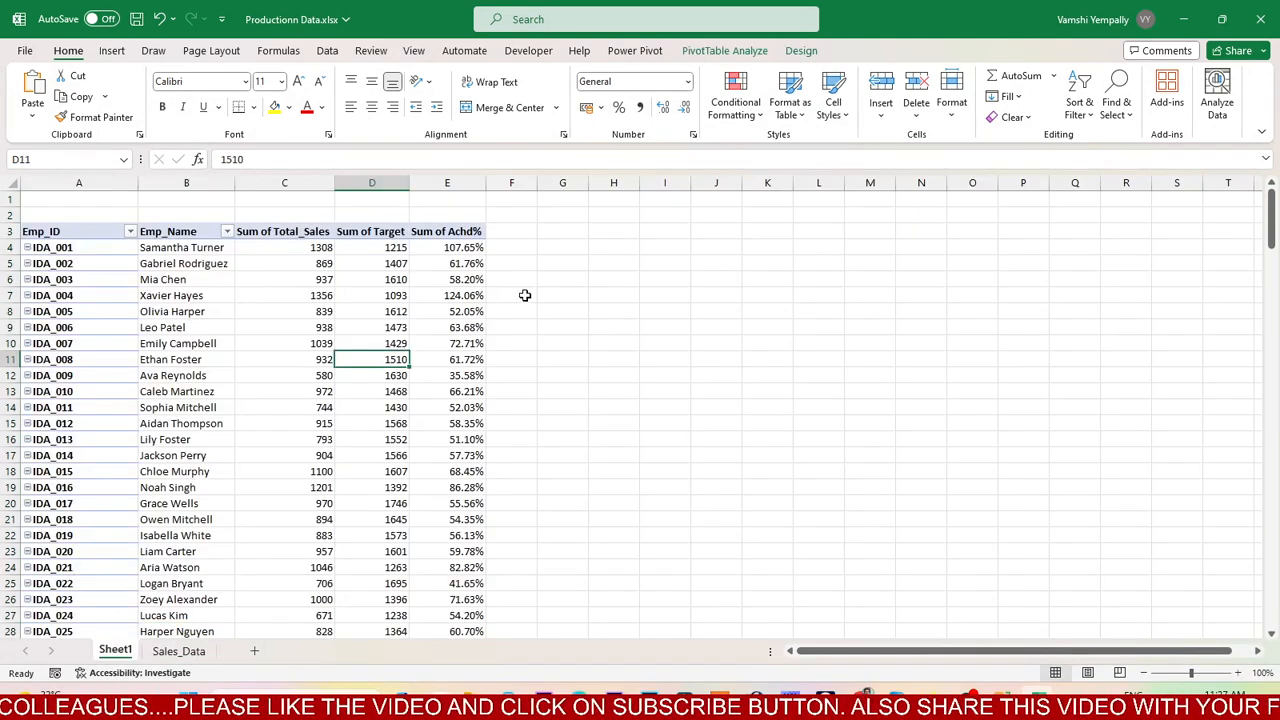
Reopen the PivotTable field list and summarize the Achd% value field by Average
click(460, 279)
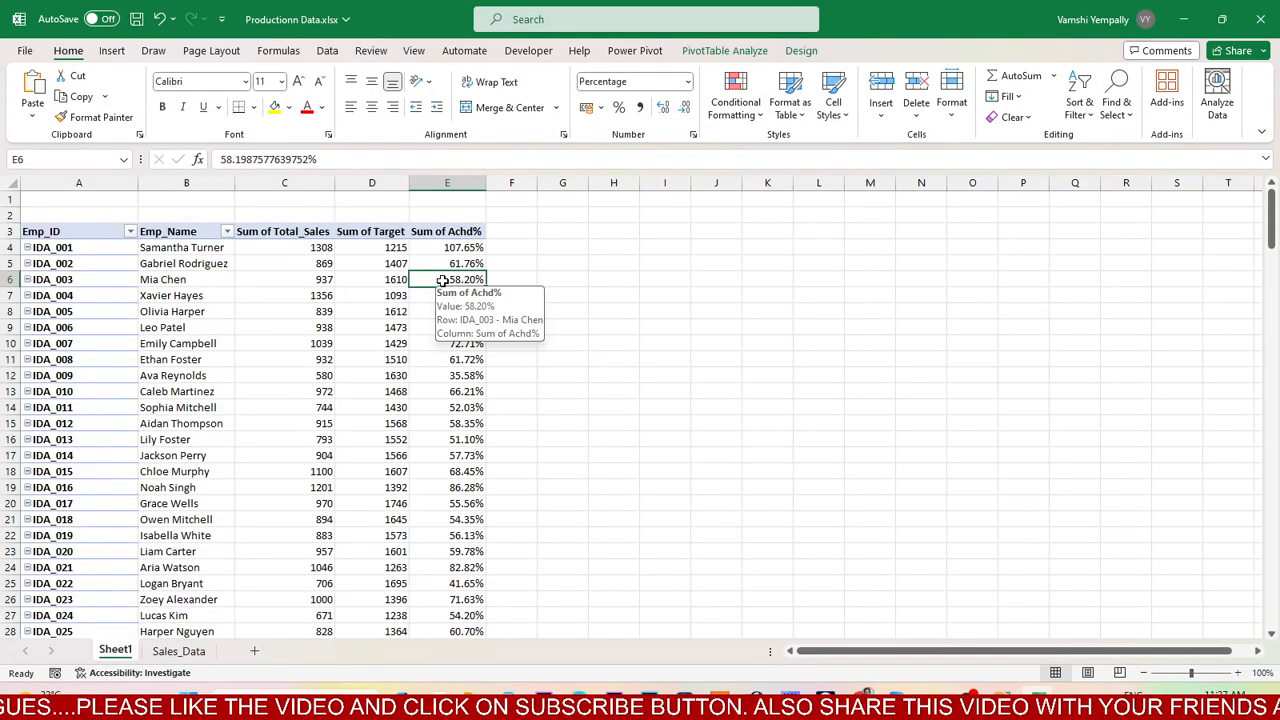
right_click(442, 281)
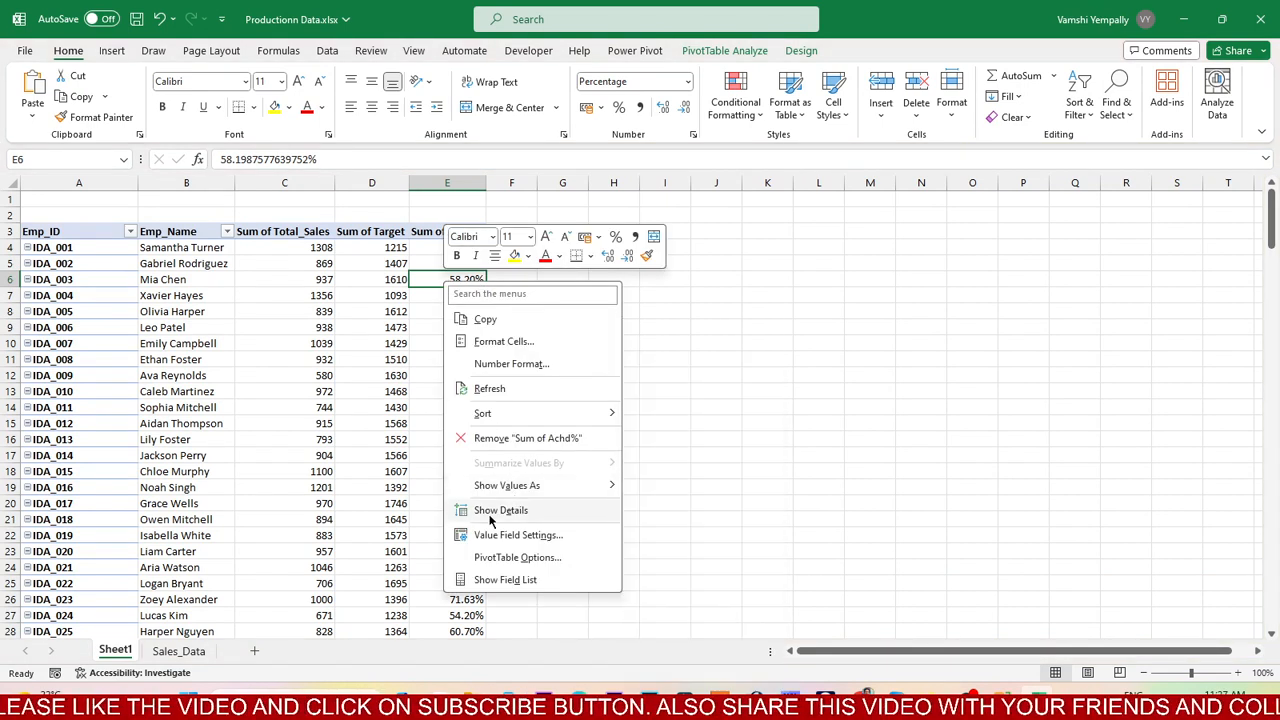
click(505, 580)
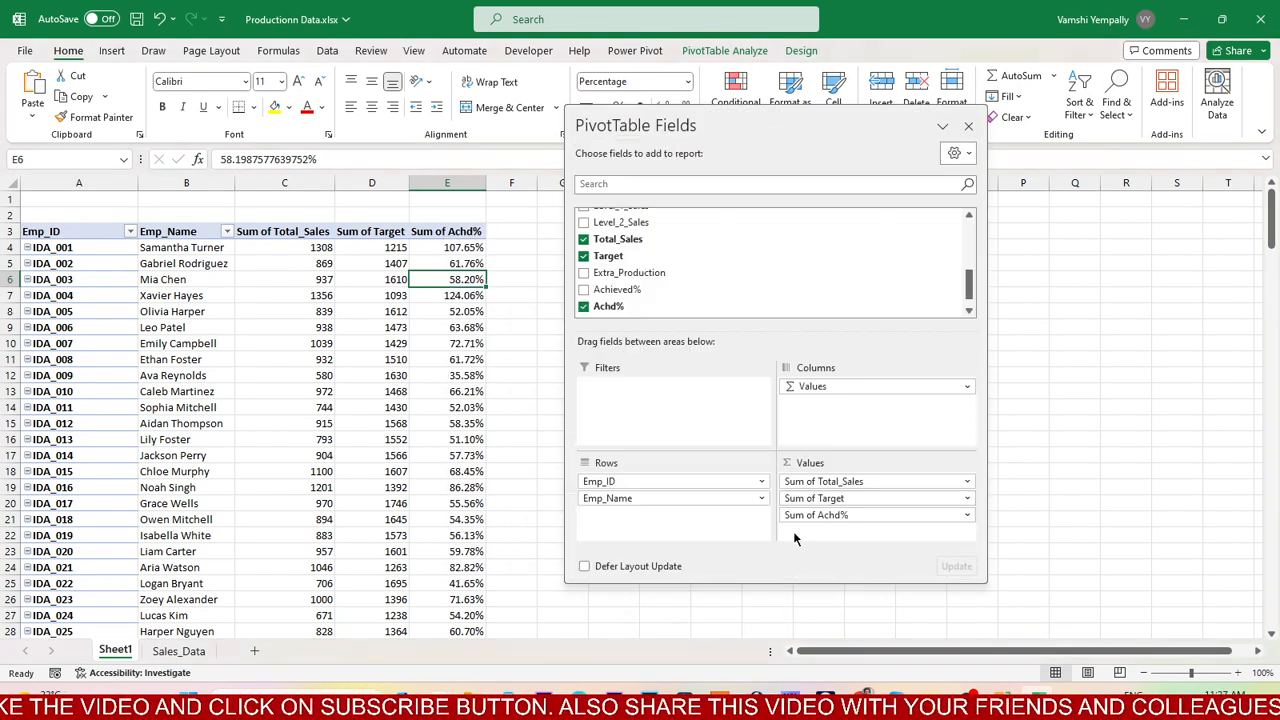
click(818, 515)
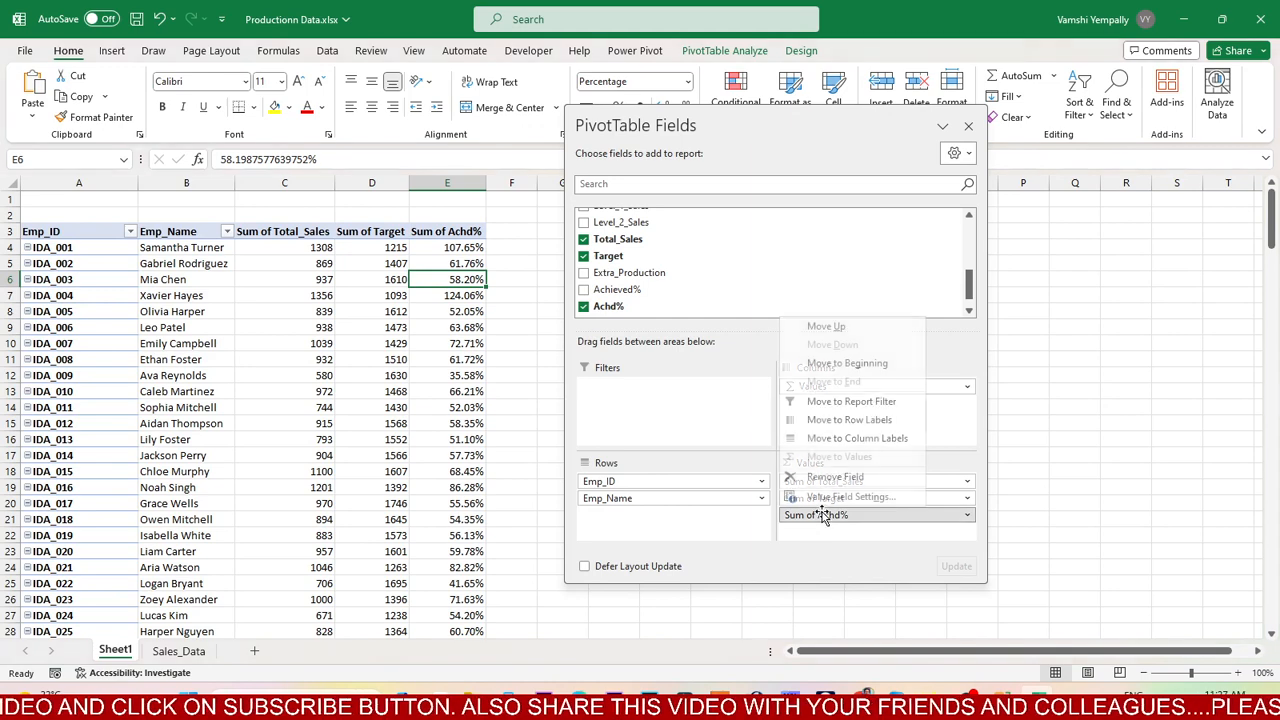
click(850, 496)
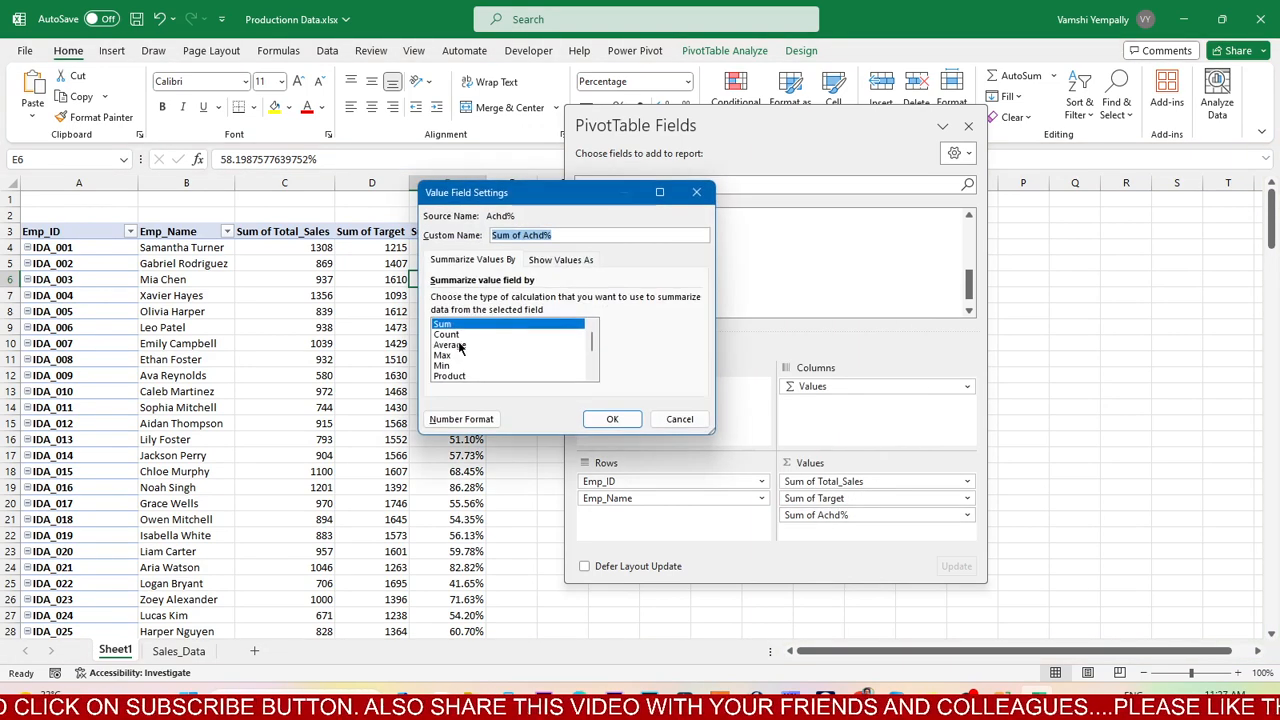
click(452, 345)
click(612, 419)
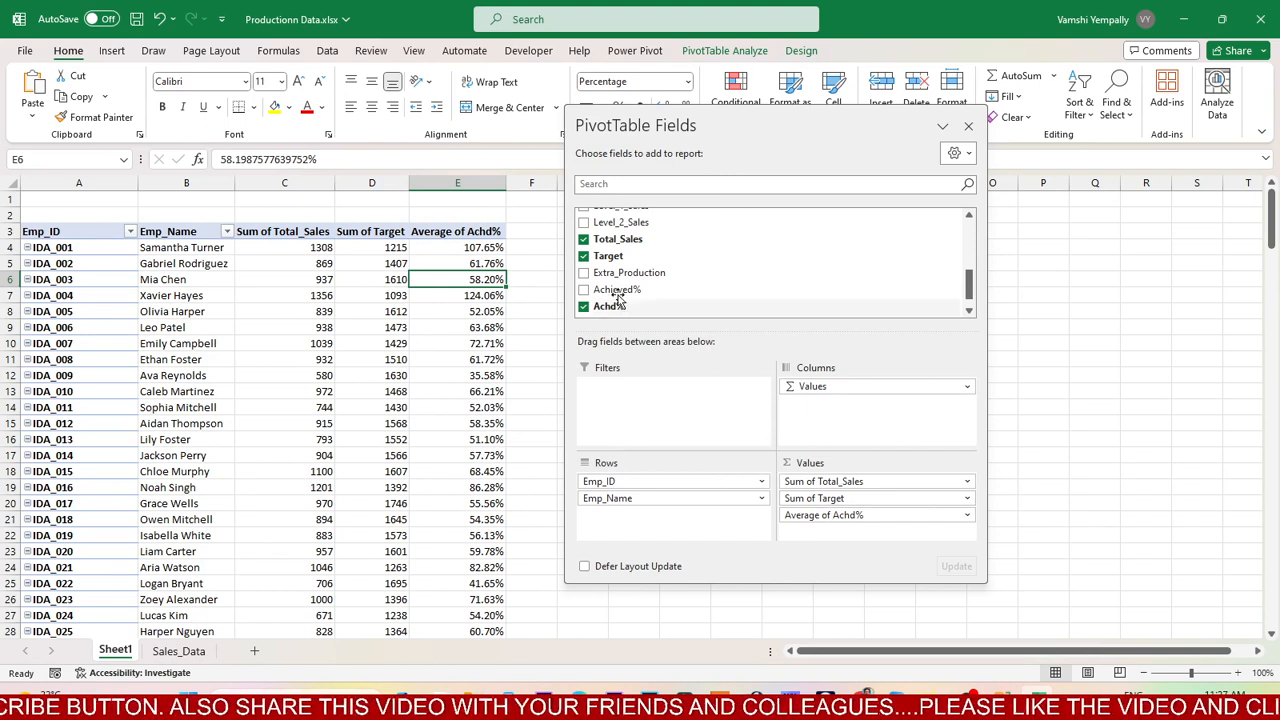
Add Achieved% as a PivotTable value field summarized by Average, and close the field list
drag(618, 290, 873, 538)
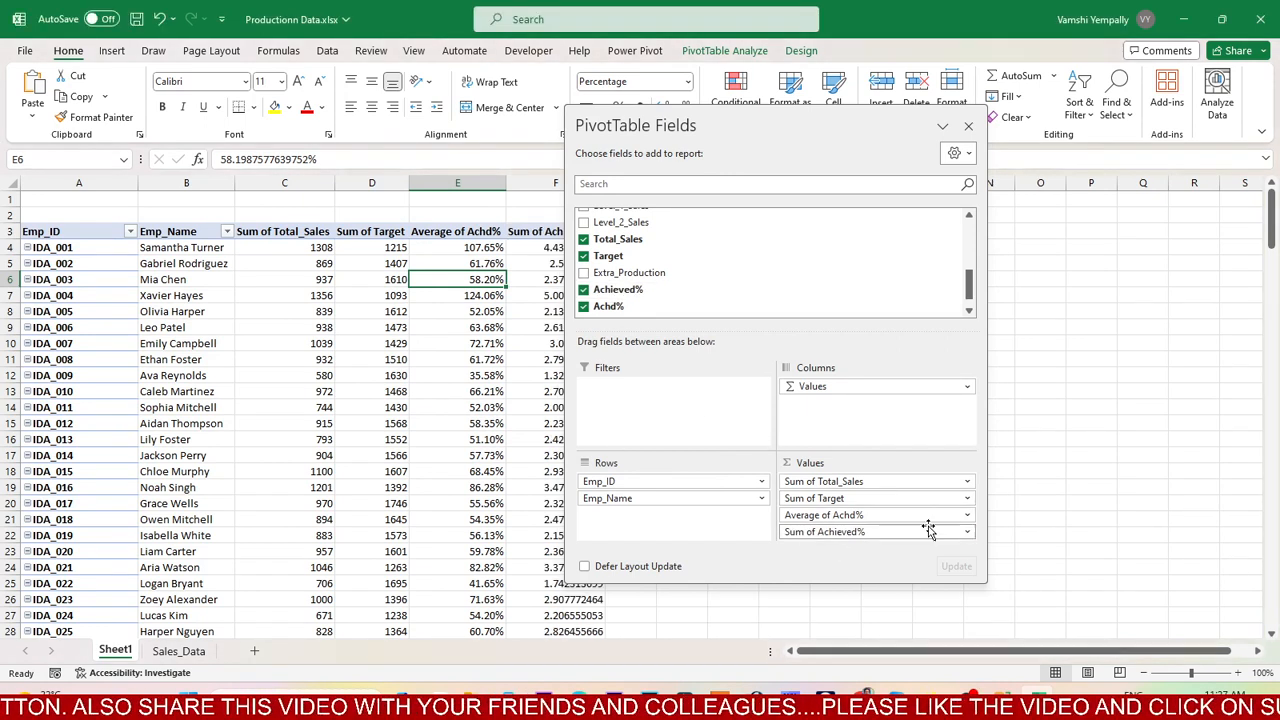
click(951, 535)
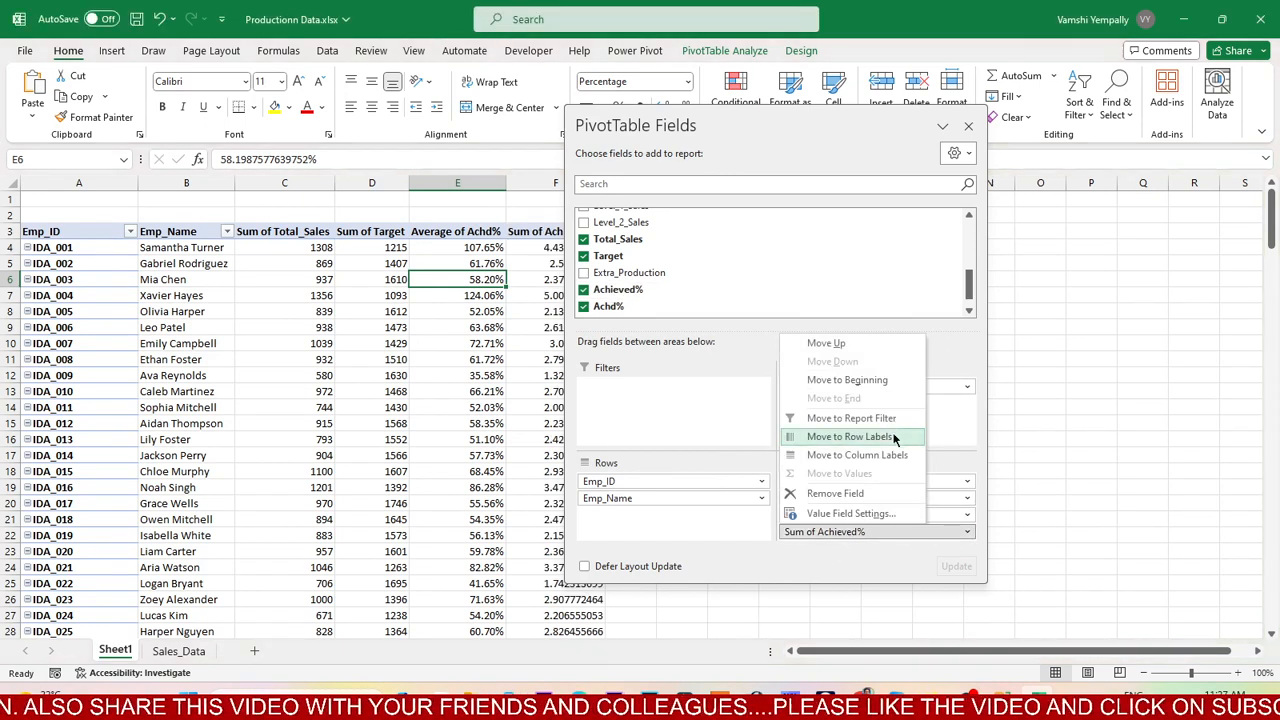
click(857, 512)
click(449, 344)
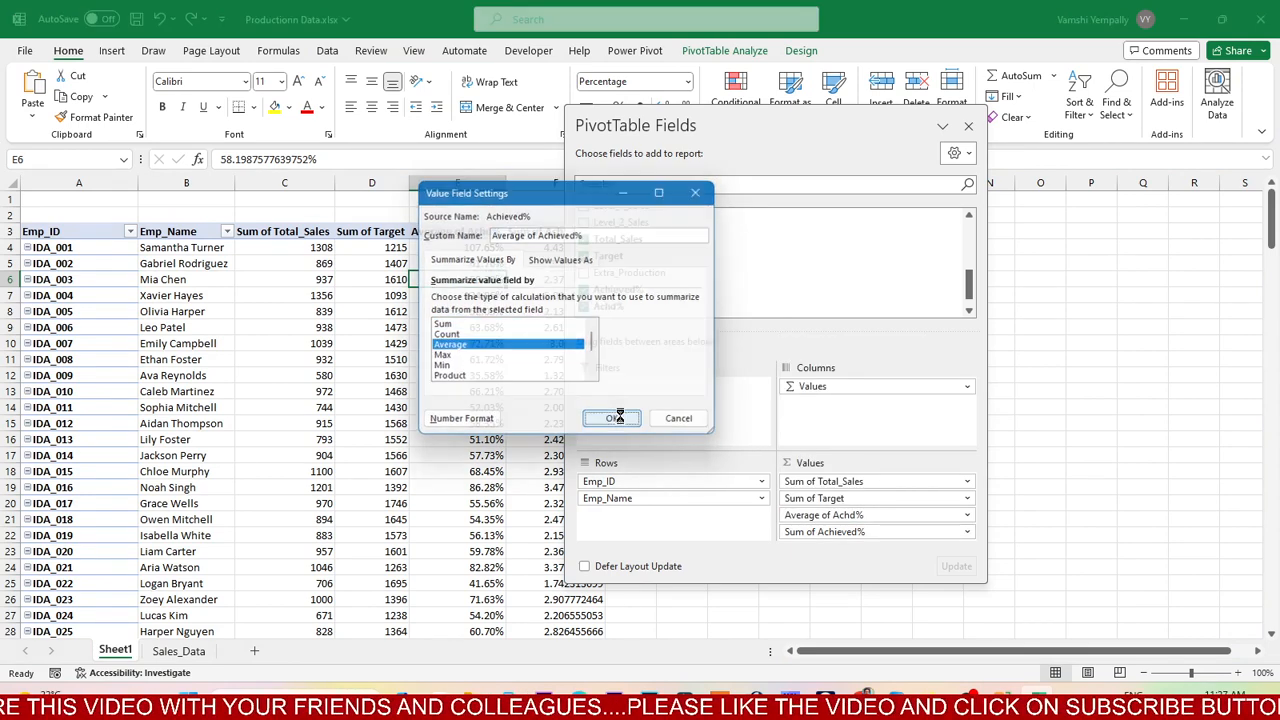
click(612, 419)
double_click(703, 126)
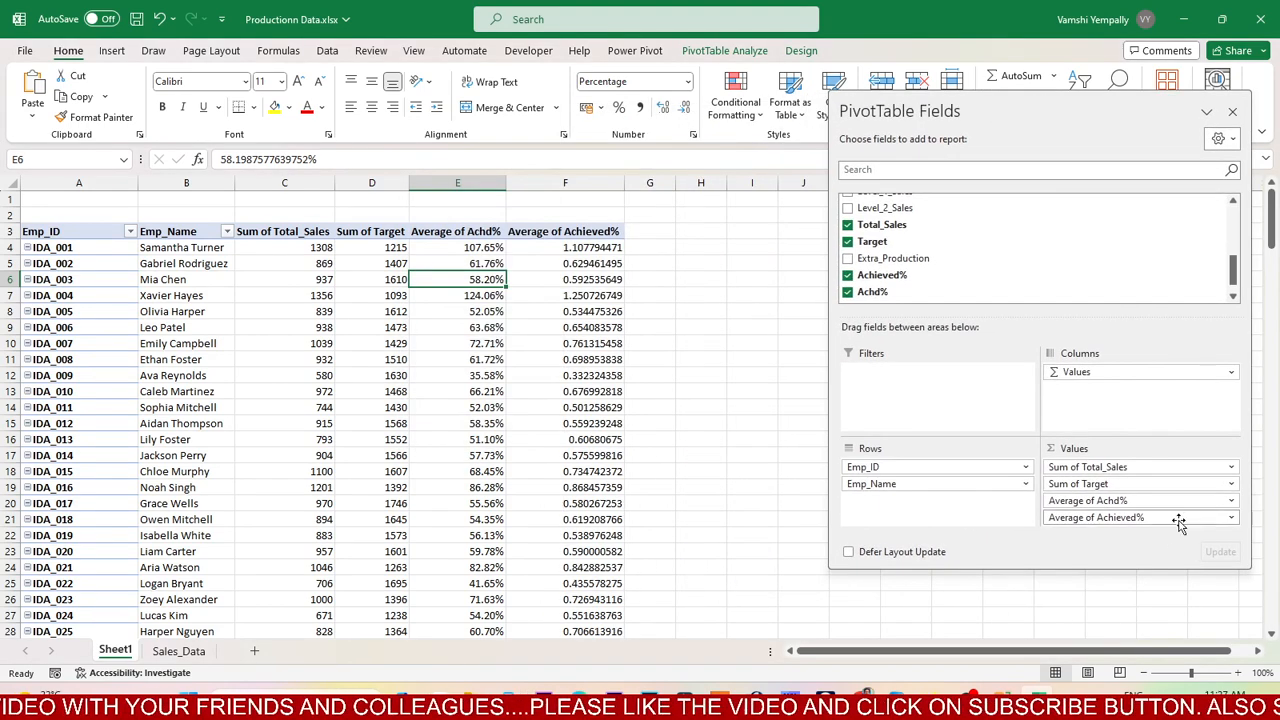
click(1232, 111)
Format the Average of Achieved% column as percentages with two decimal places
click(560, 183)
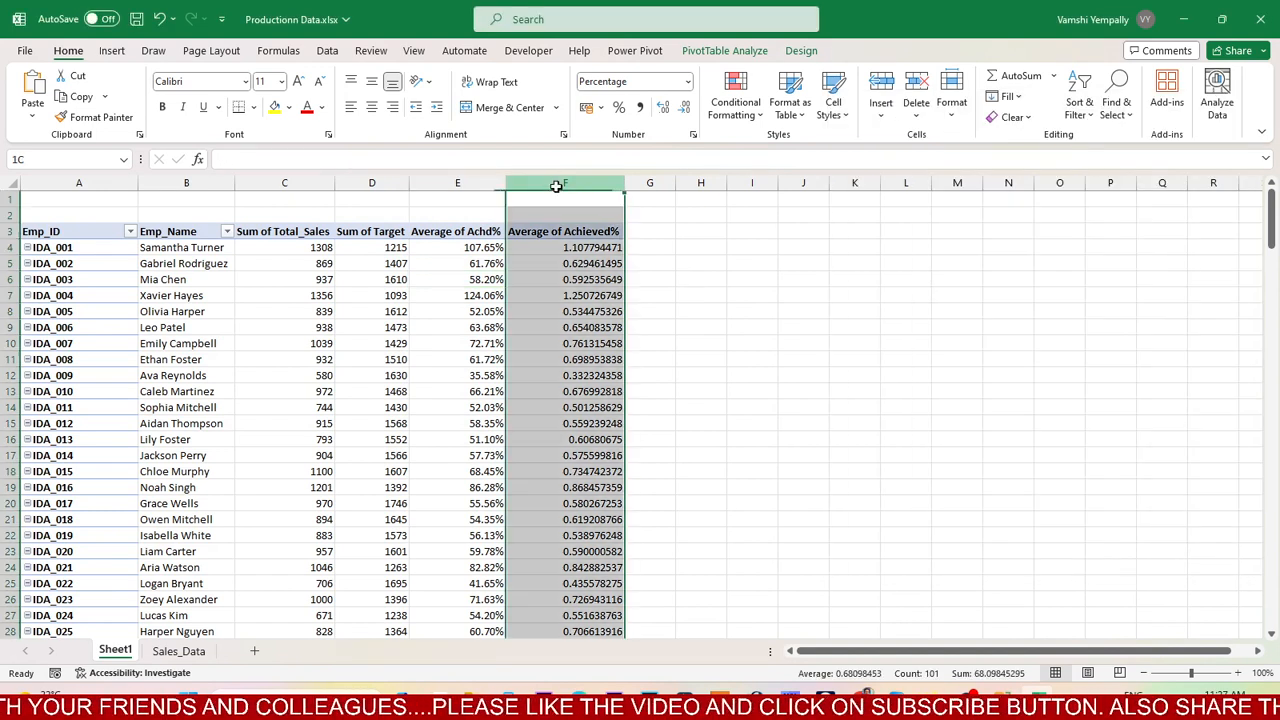
key(ctrl+shift+5)
click(752, 407)
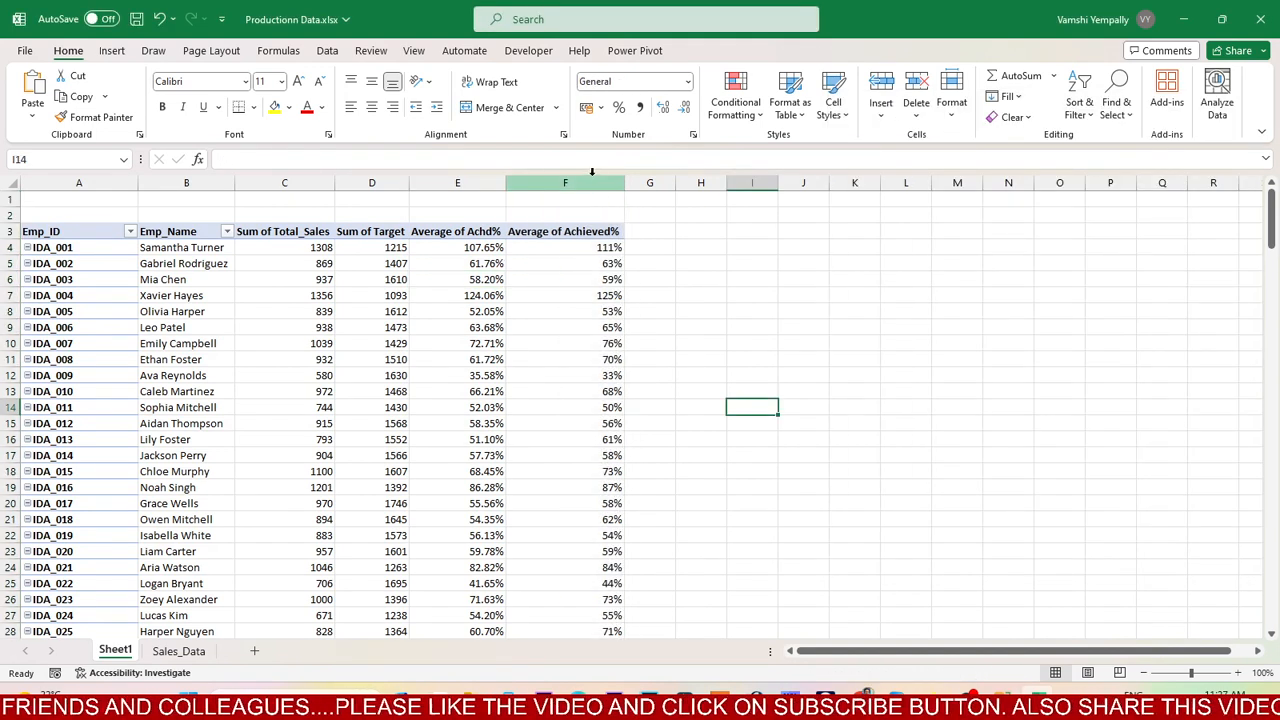
click(585, 182)
double_click(666, 111)
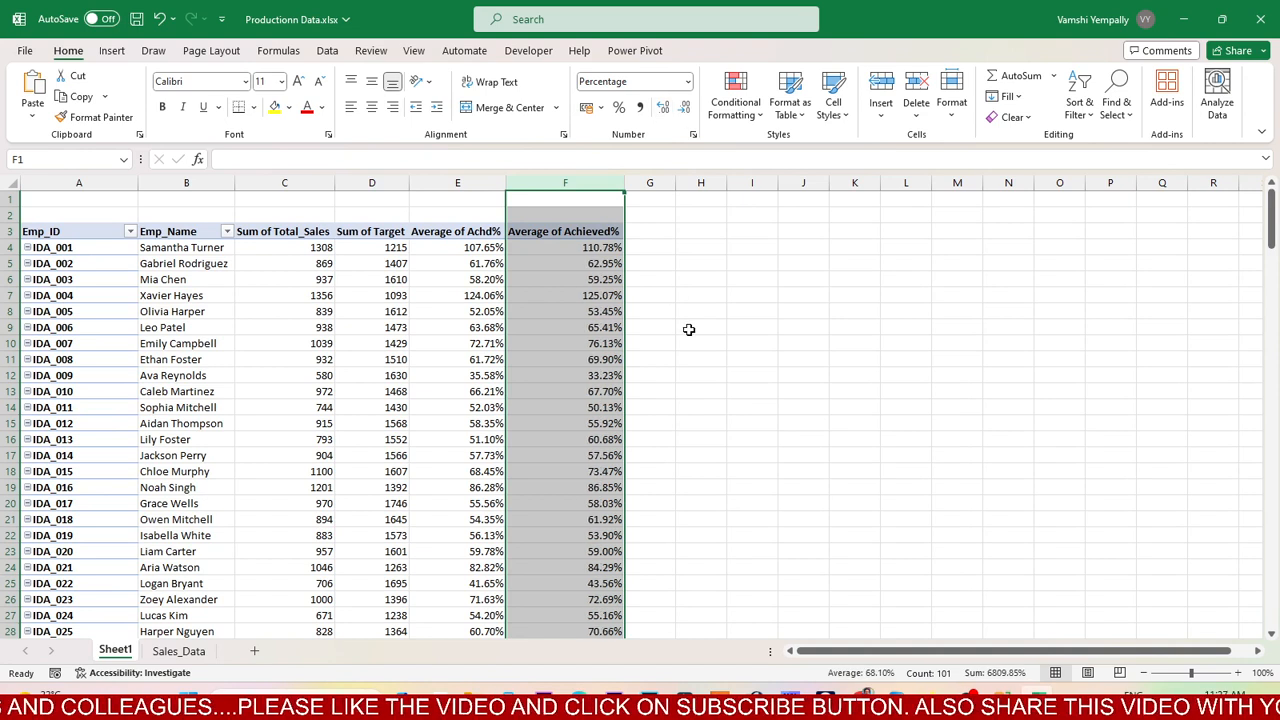
click(688, 326)
Compare the first employee's Average of Achd% with the Average of Achieved%
click(469, 186)
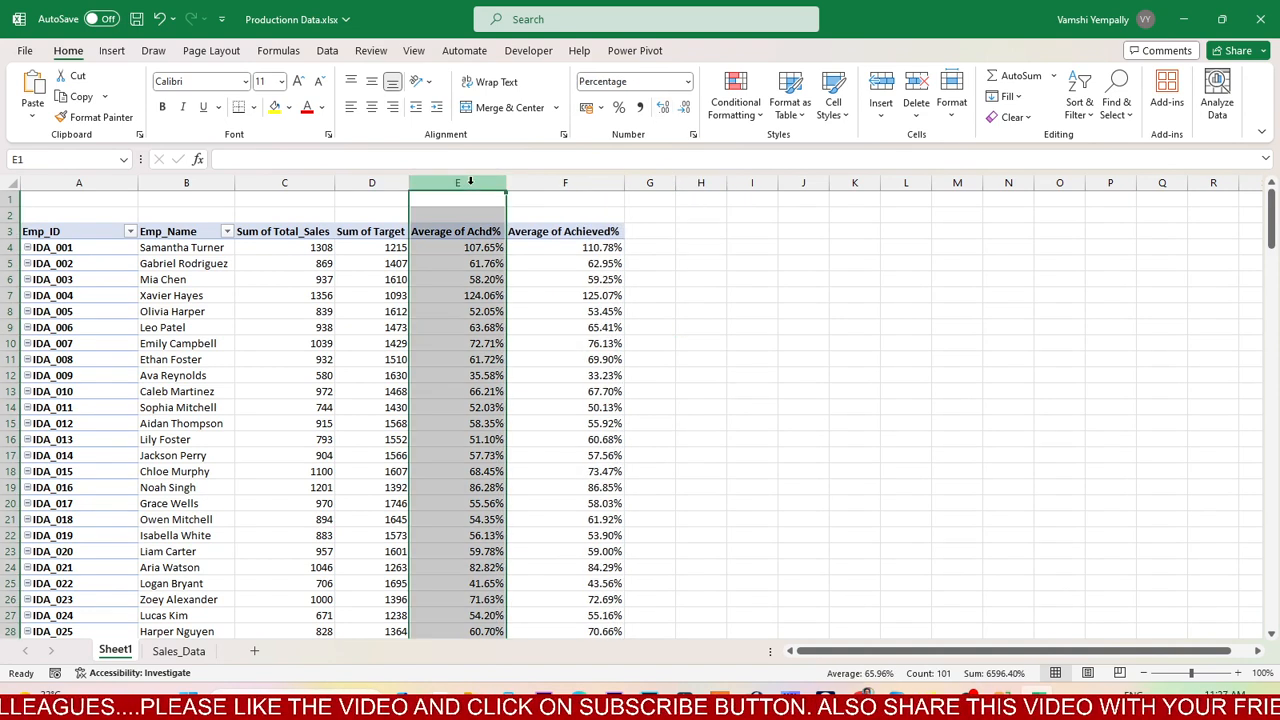
click(487, 249)
click(600, 247)
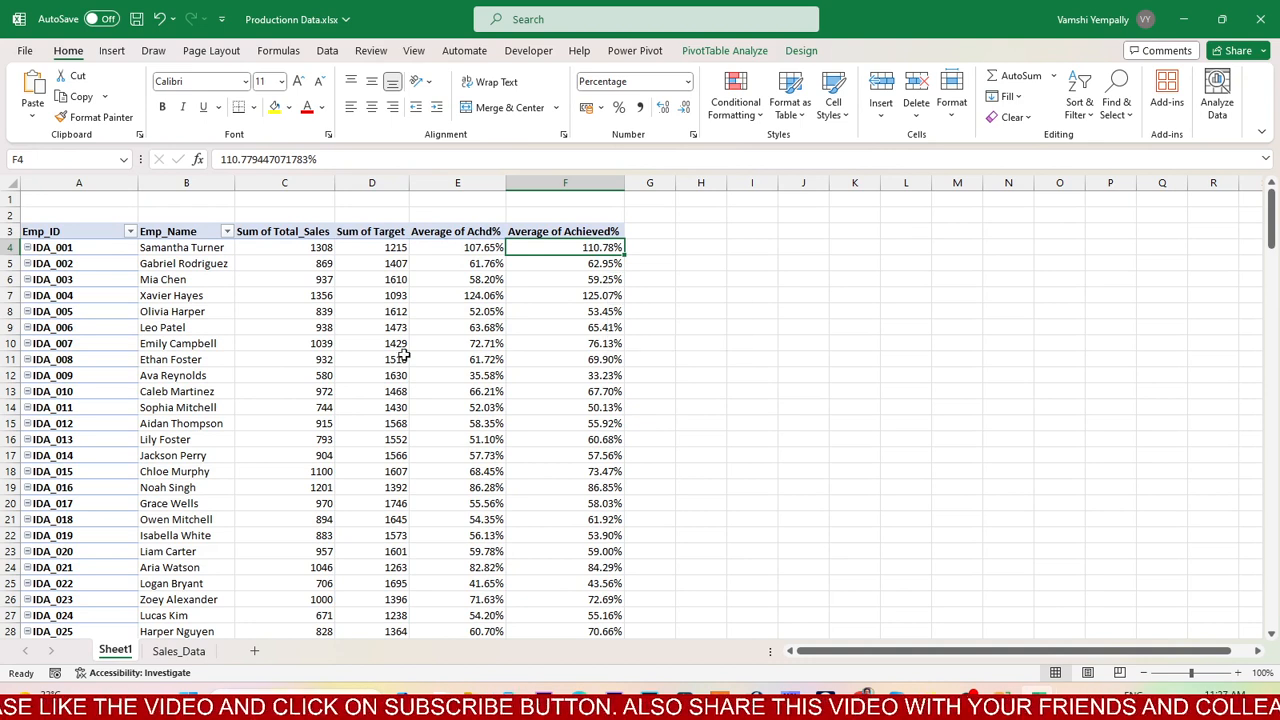
click(594, 183)
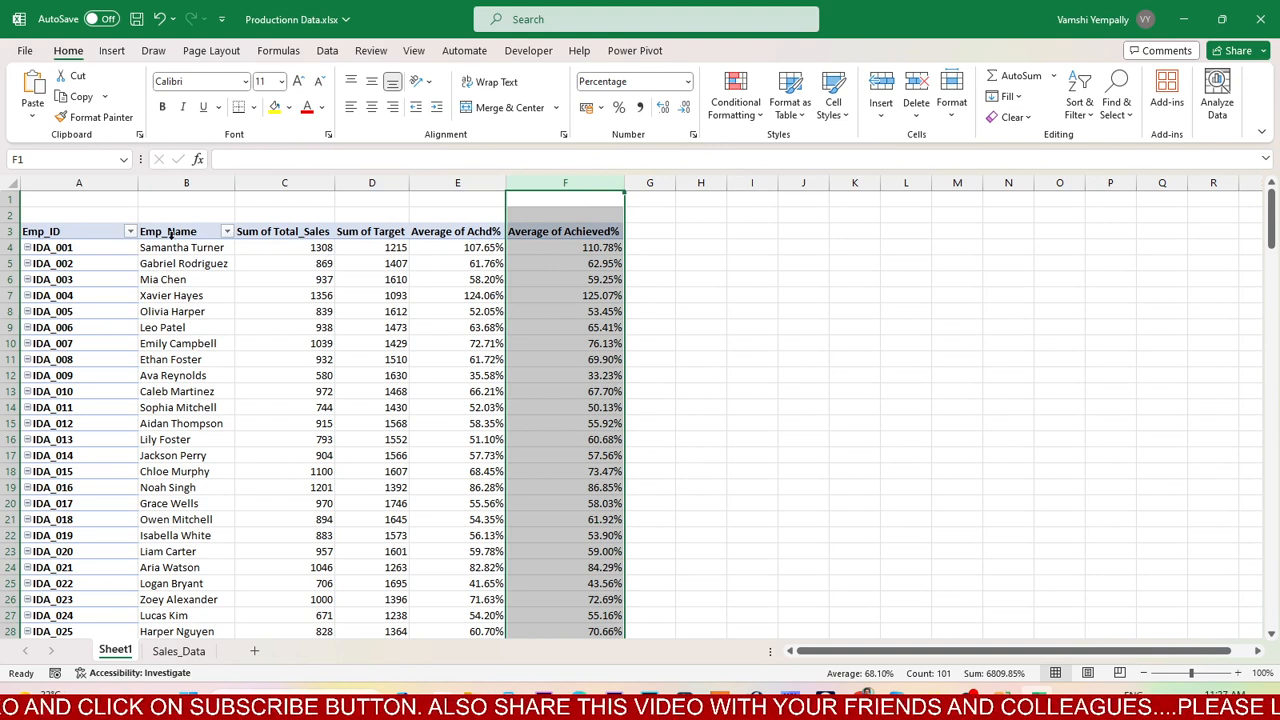
Copy the PivotTable's headers and first employee row from A3:D4 to I3, and autofit columns I to L
drag(60, 235, 346, 248)
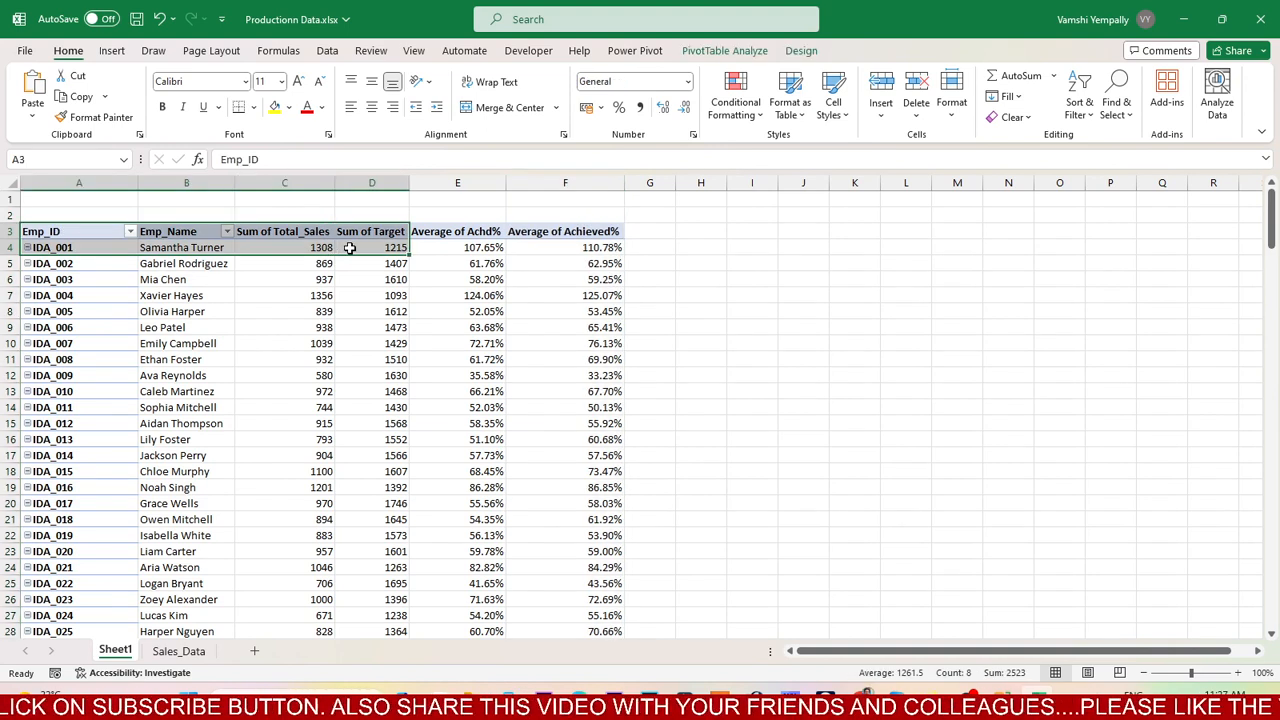
key(ctrl+c)
click(751, 236)
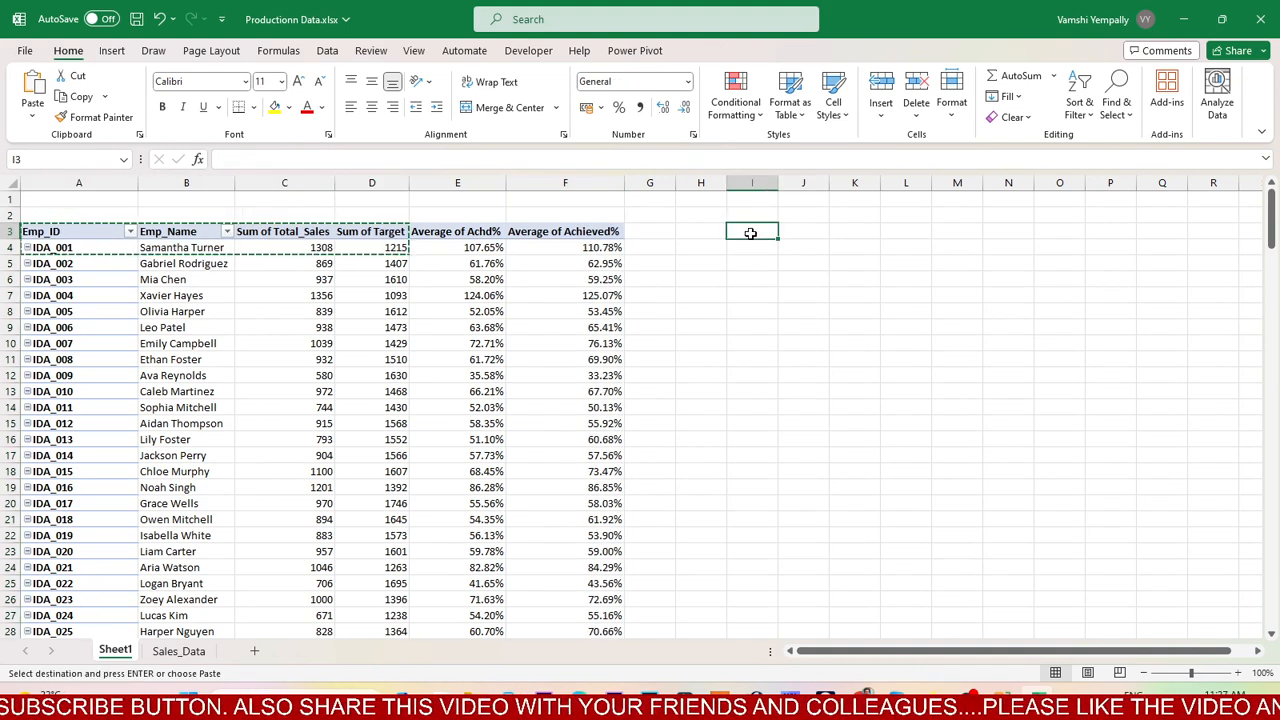
key(ctrl+v)
click(905, 295)
drag(757, 183, 918, 182)
double_click(931, 182)
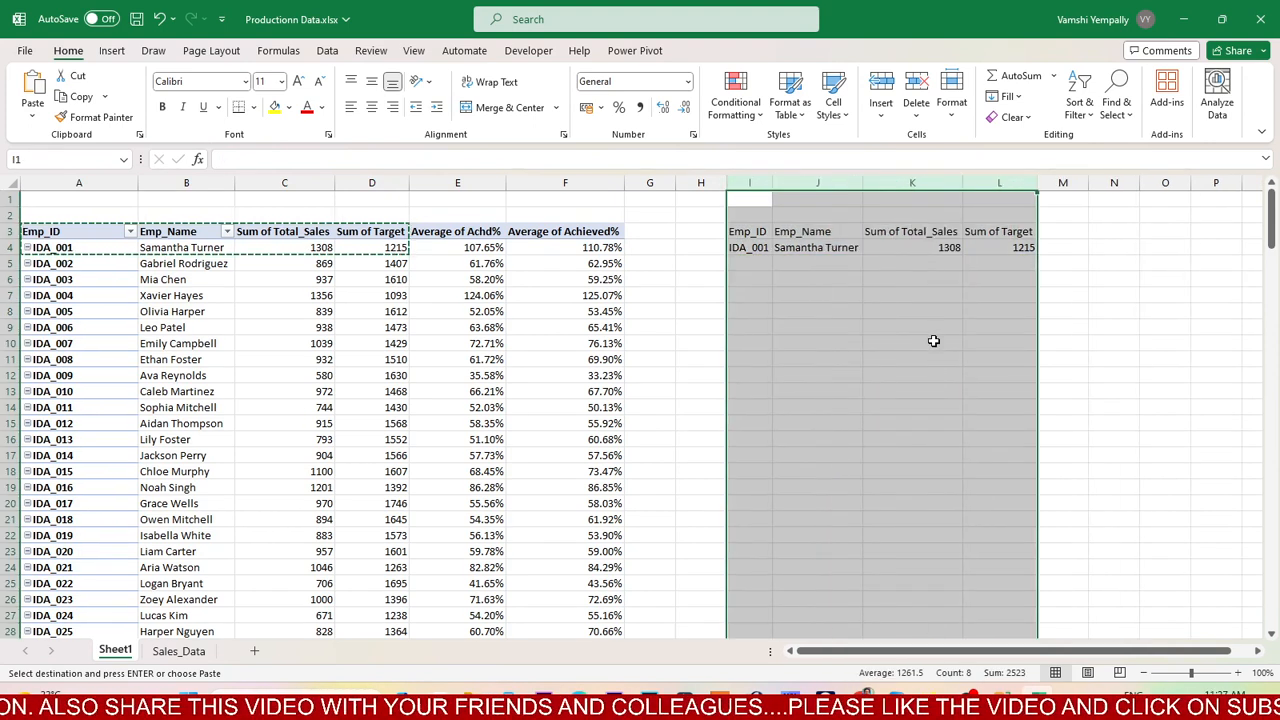
Calculate the copied employee's achievement in M4 by dividing total sales by target with =K4/L4
click(931, 342)
key(Escape)
click(1072, 246)
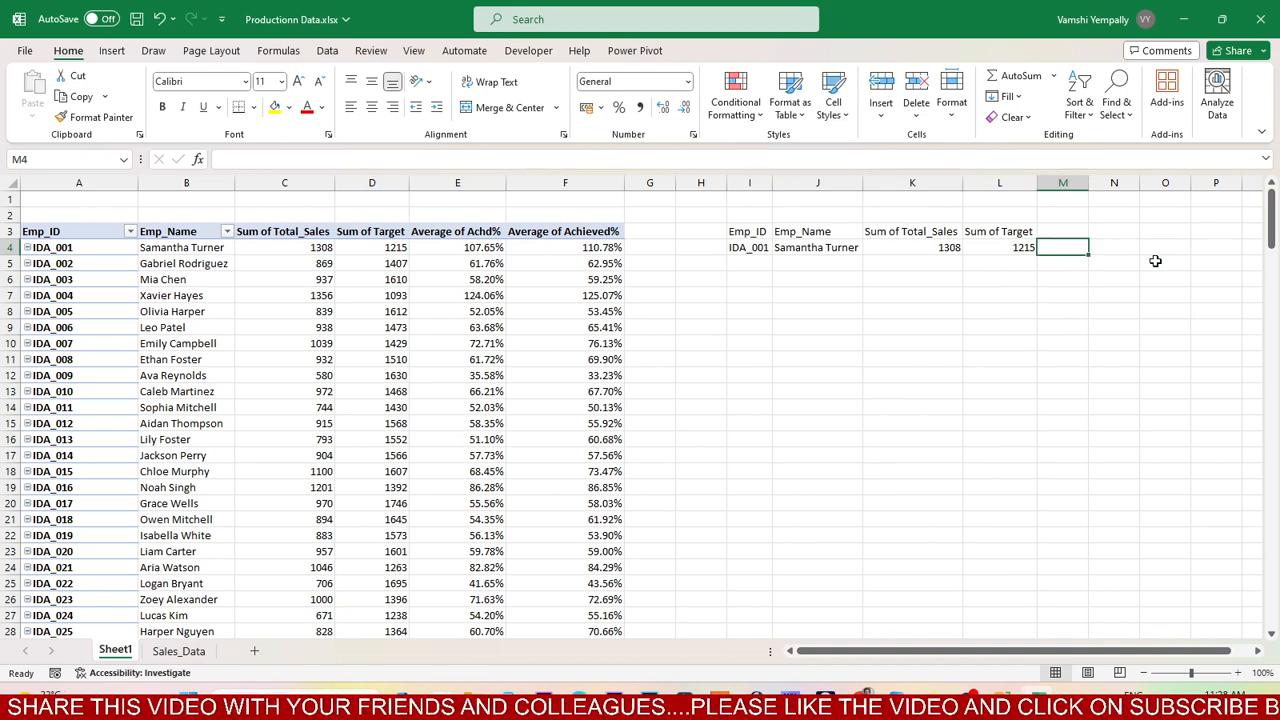
text(=)
key(Left)
key(Left)
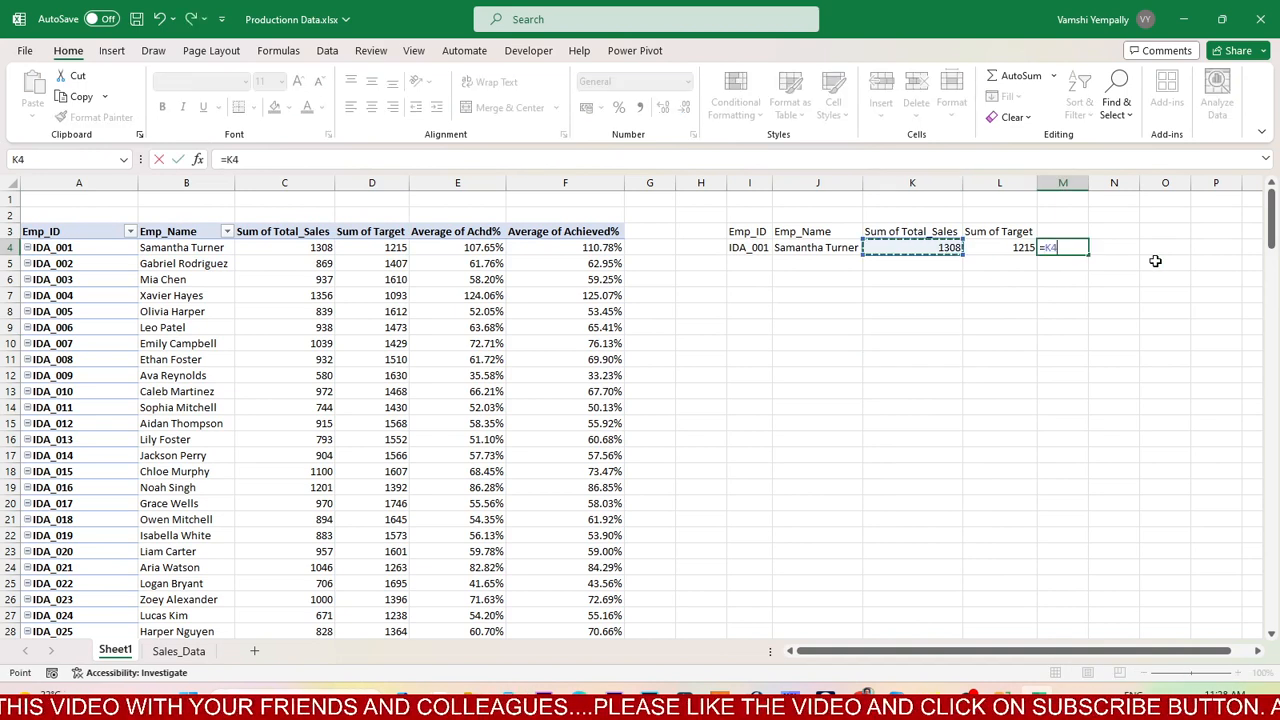
text(/)
key(Left)
key(Return)
key(Up)
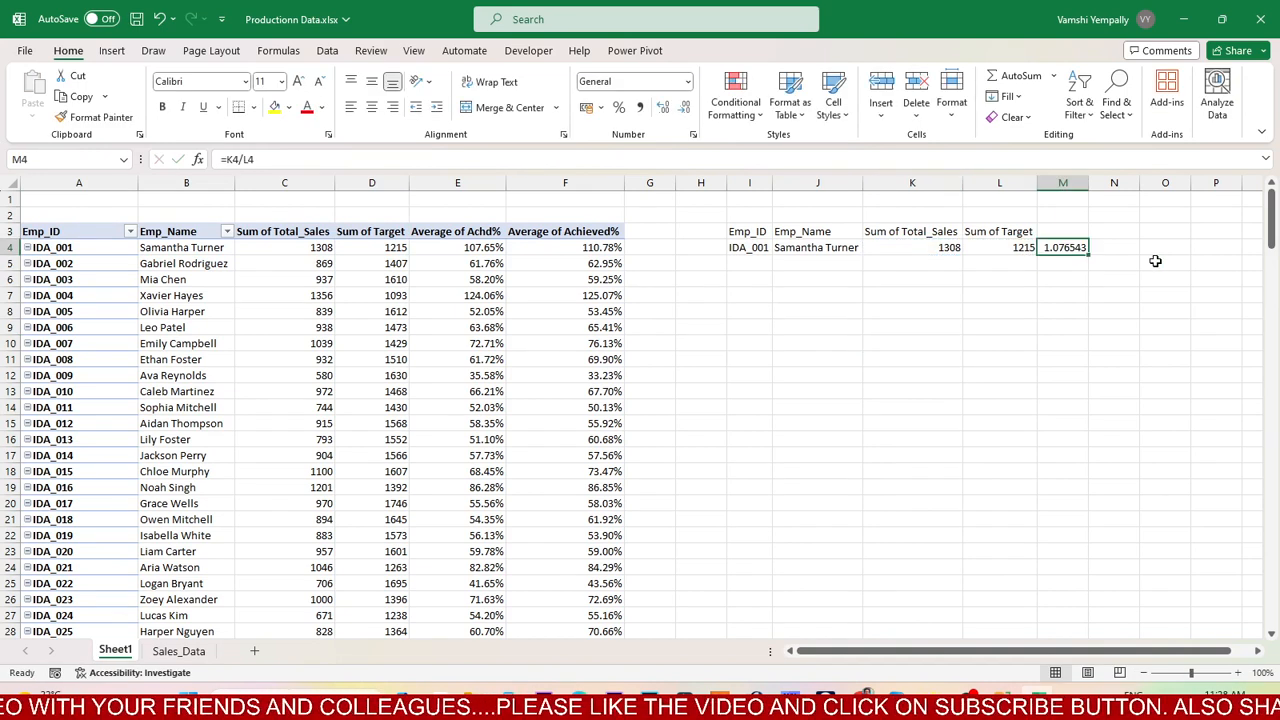
Format M4 as a percentage with two decimals and compare it with the first employee's Average of Achd% and Average of Achieved%
key(ctrl+shift+5)
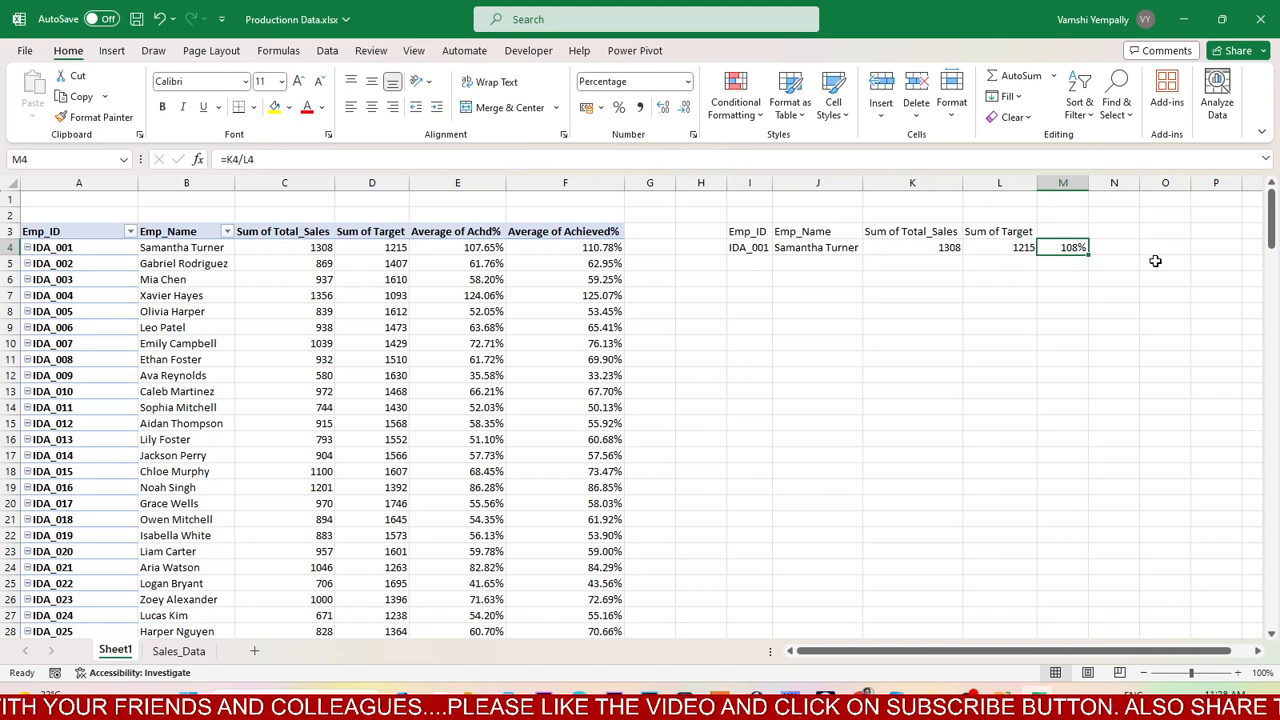
click(660, 109)
click(660, 109)
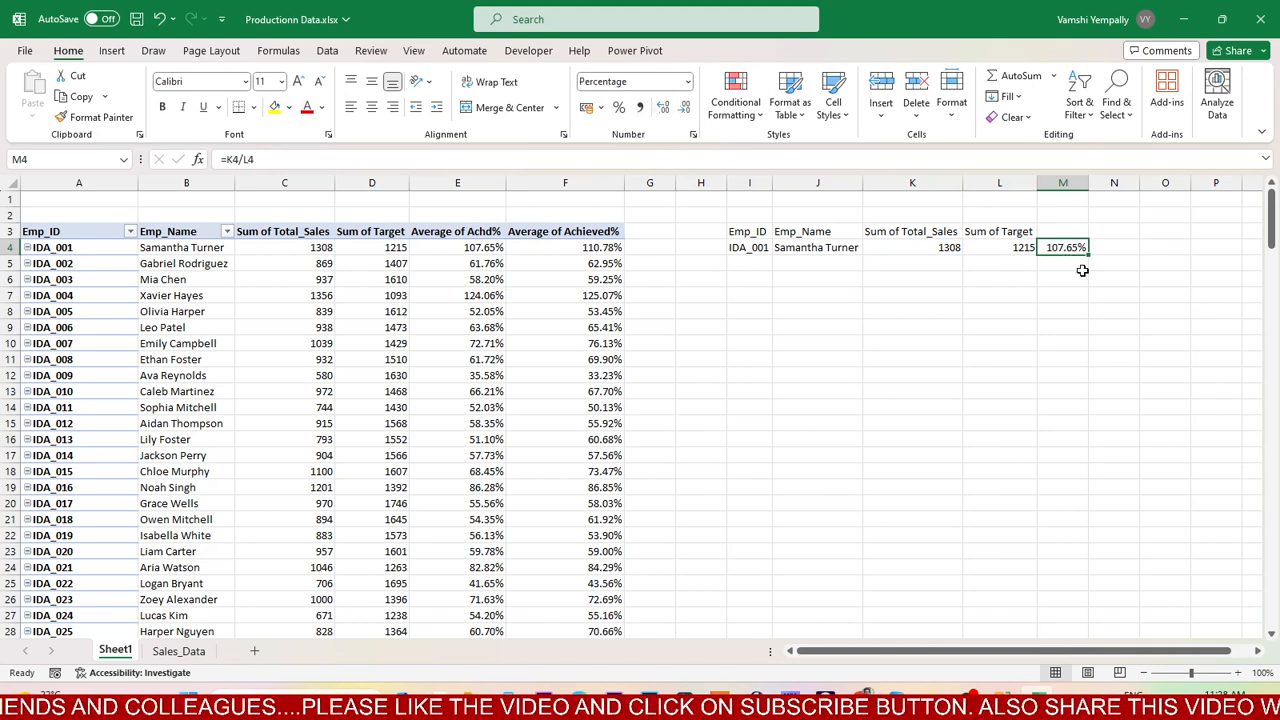
click(444, 250)
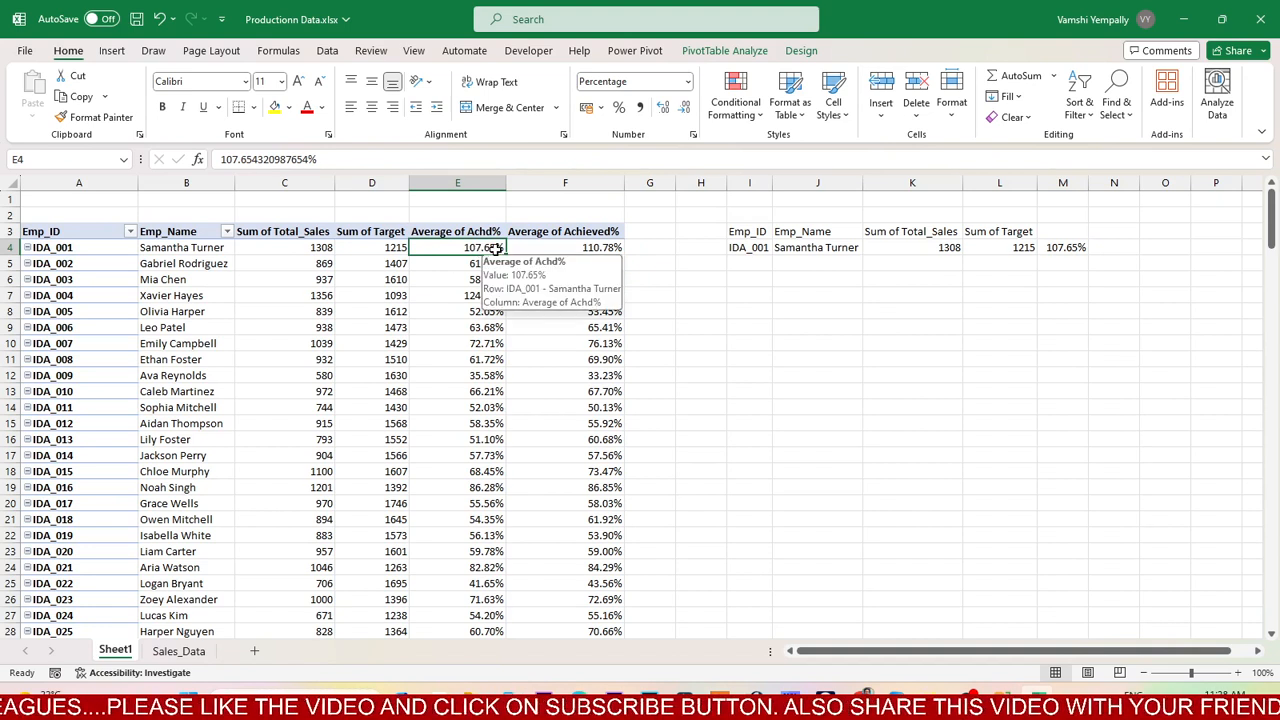
click(598, 247)
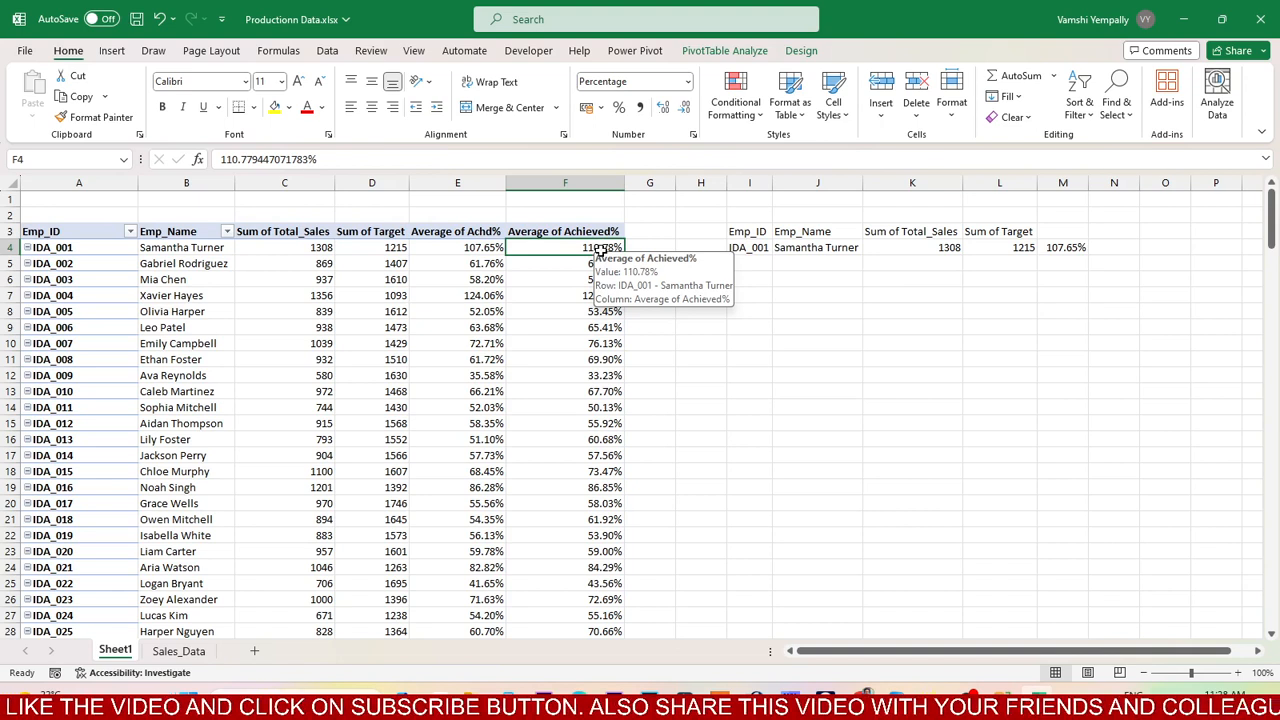
Clear the copied check data and its formula from columns I to M beside the PivotTable
click(910, 390)
drag(749, 199, 1082, 250)
key(Delete)
click(545, 264)
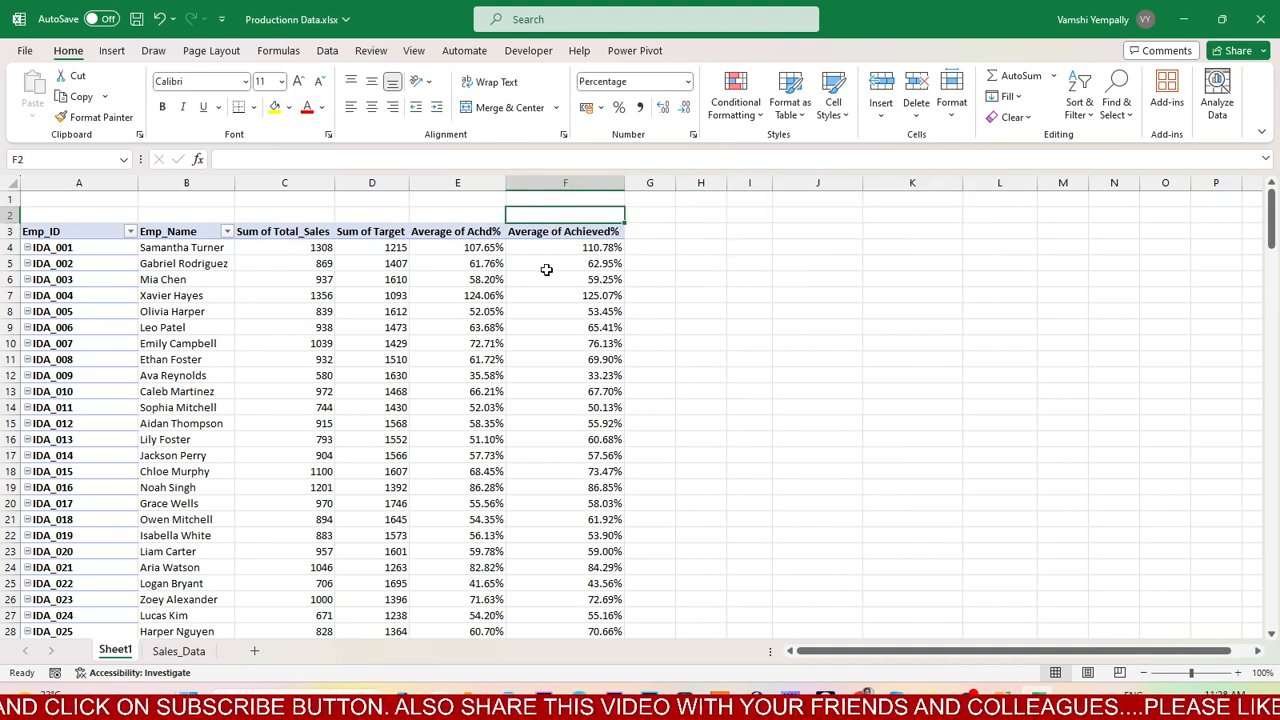
Remove Average of Achieved% from the PivotTable values, close the field list, and slightly widen column E
right_click(487, 263)
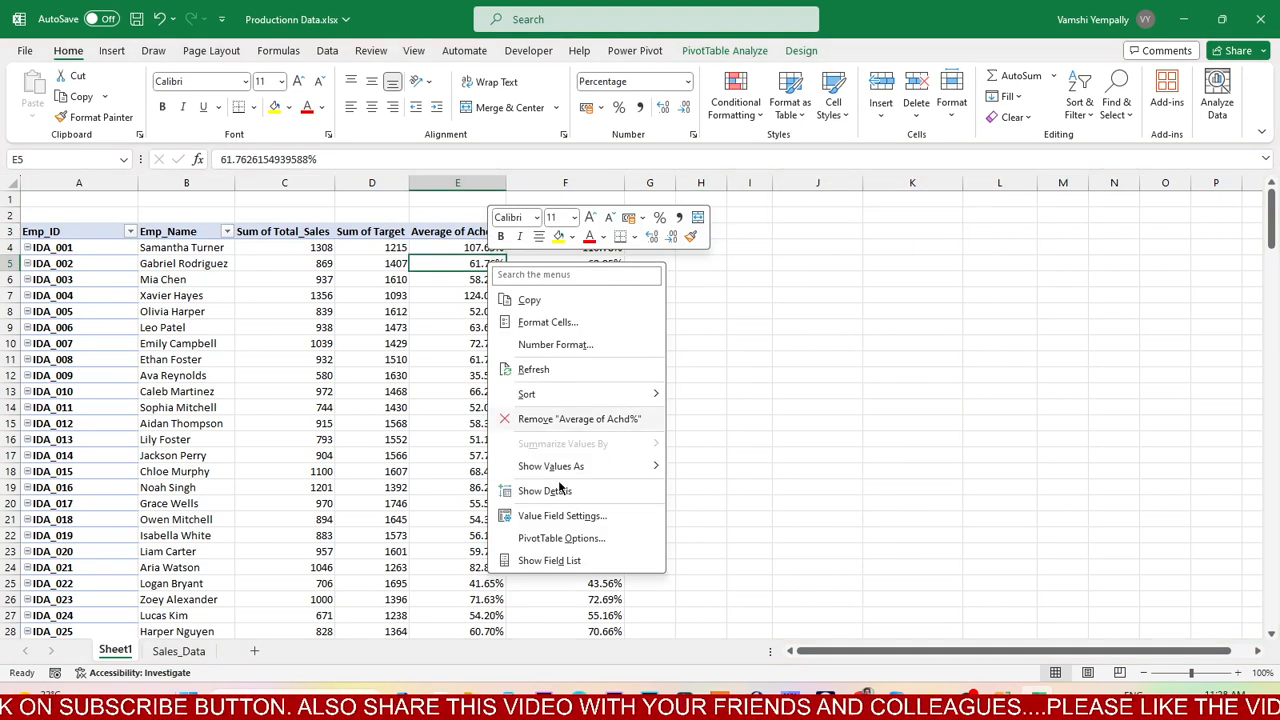
click(572, 561)
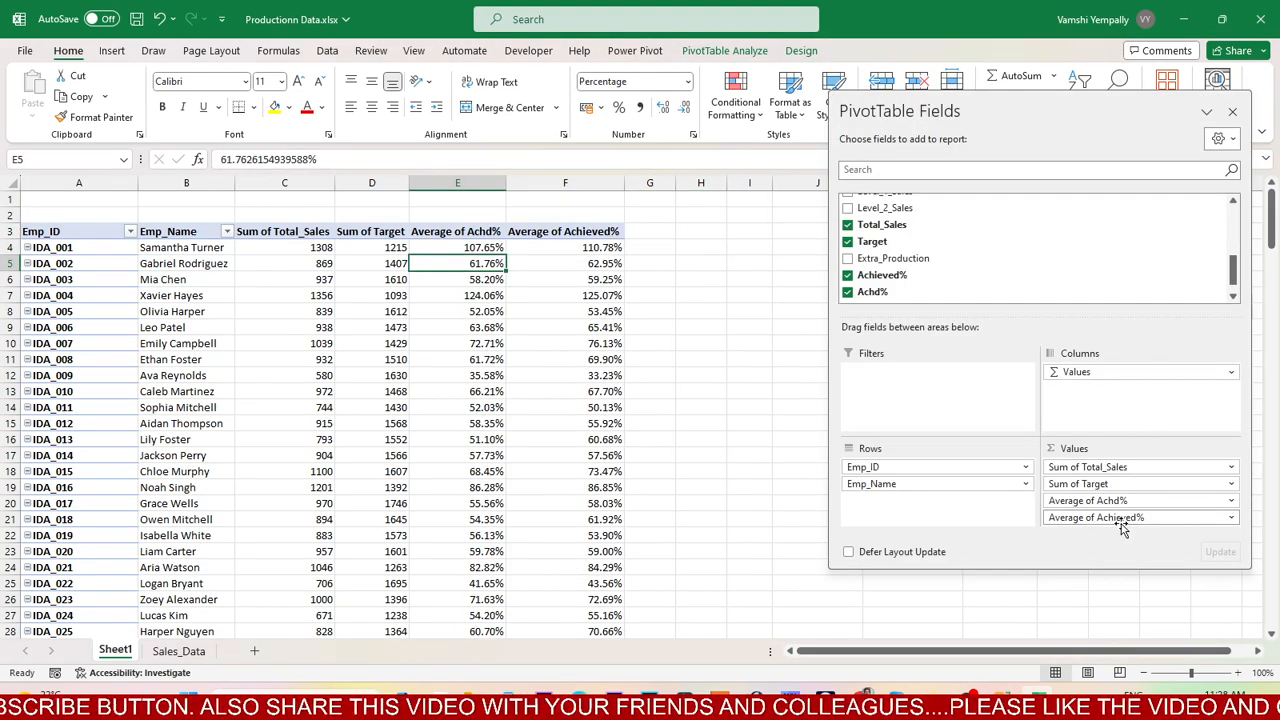
drag(1120, 517, 1031, 567)
click(1232, 111)
click(496, 344)
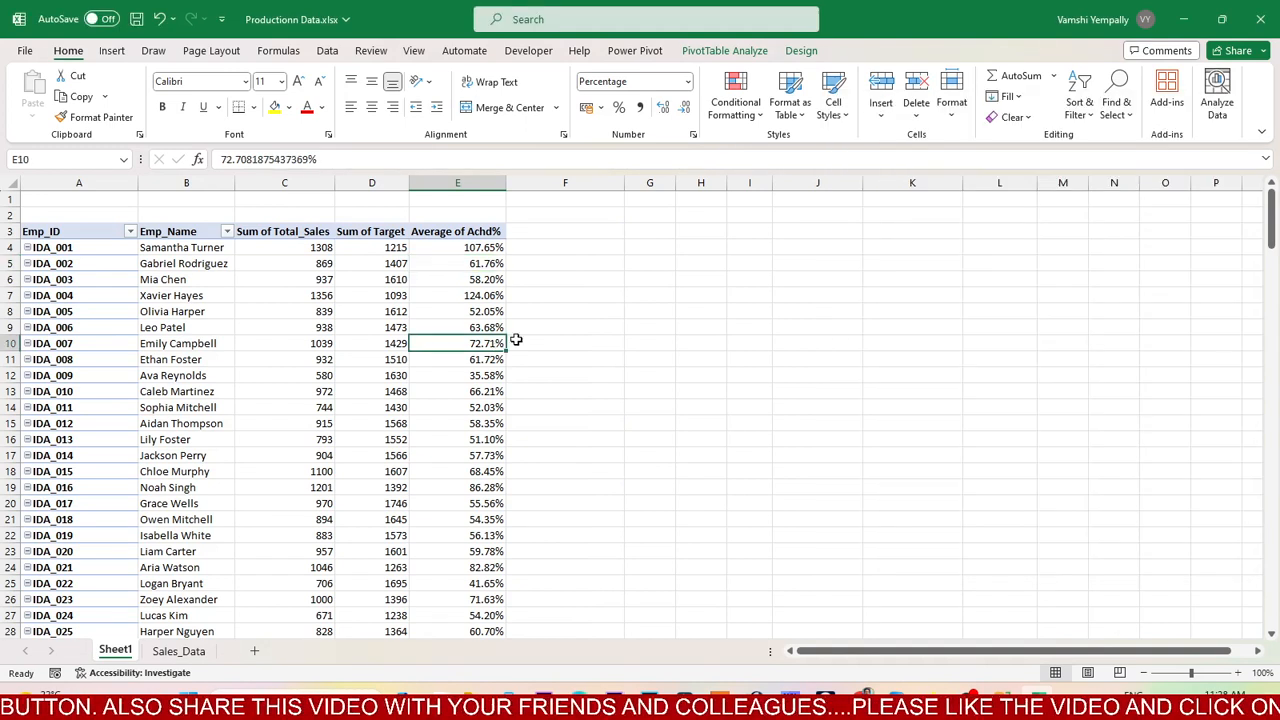
drag(508, 186, 509, 186)
click(547, 280)
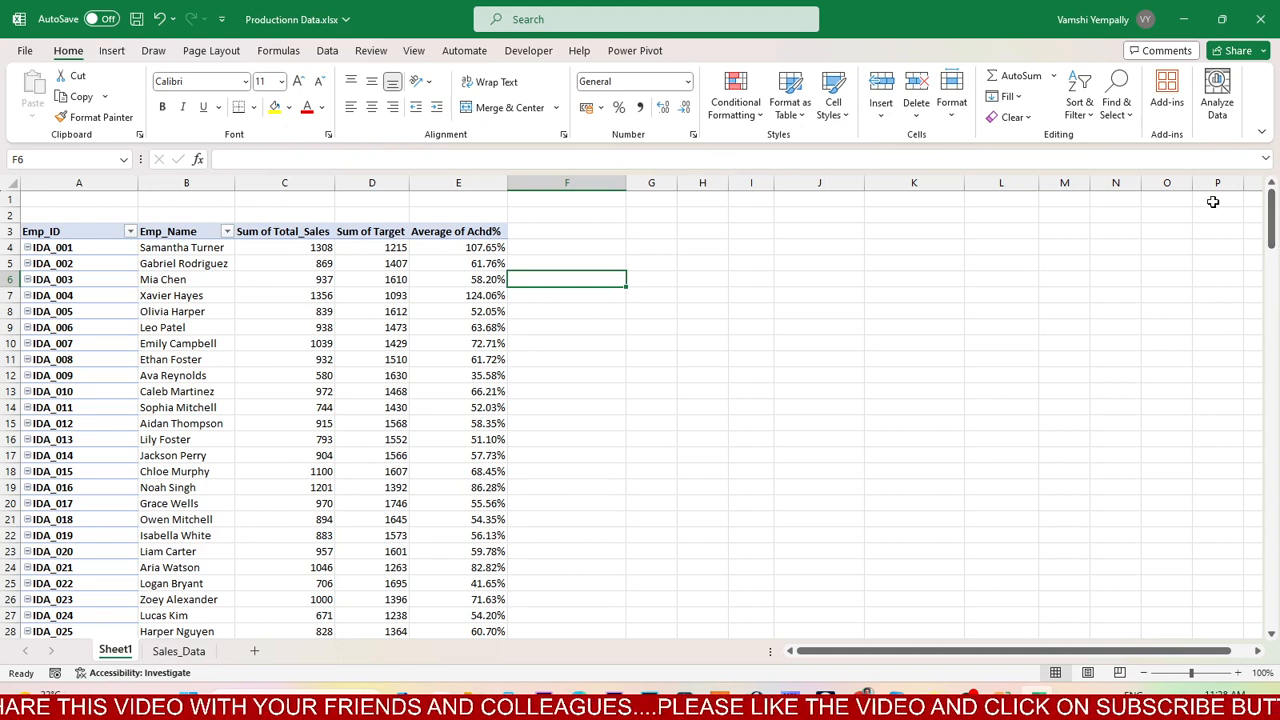
Freeze the rows above row 4 and scroll through the employees to check that the headers stay in view
click(72, 236)
click(80, 248)
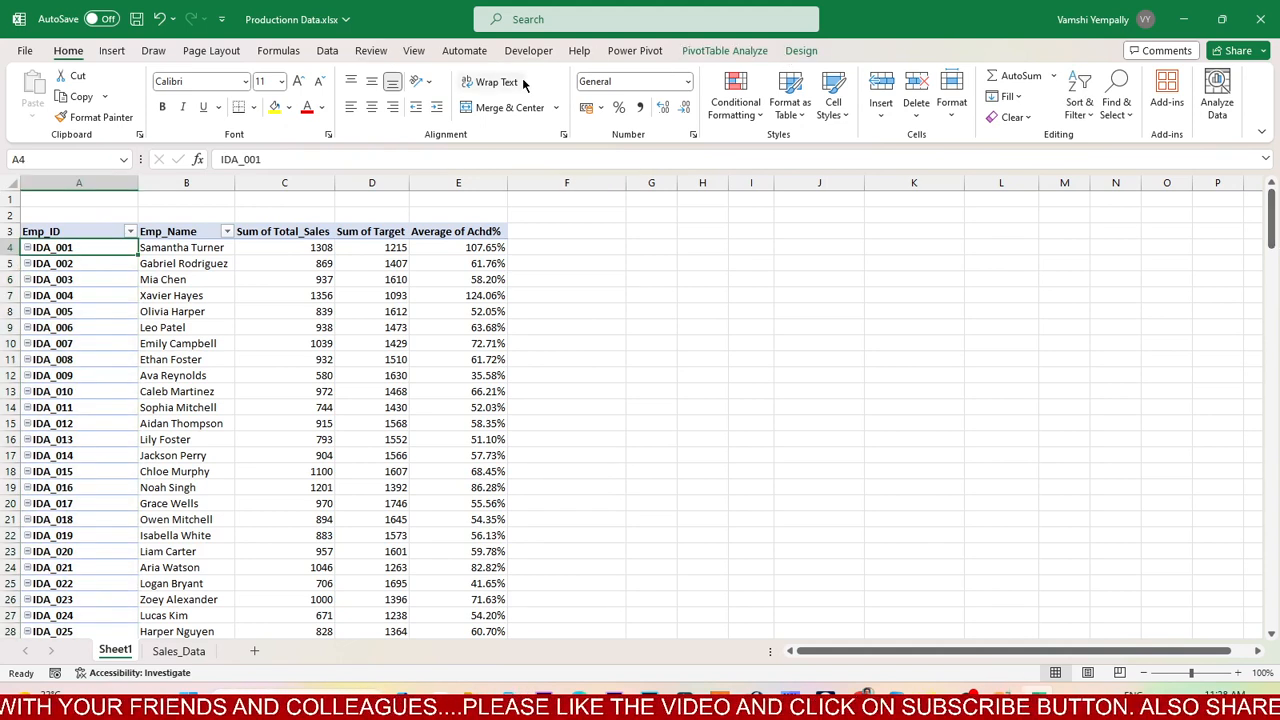
click(413, 50)
scroll(360, 377, down, 9)
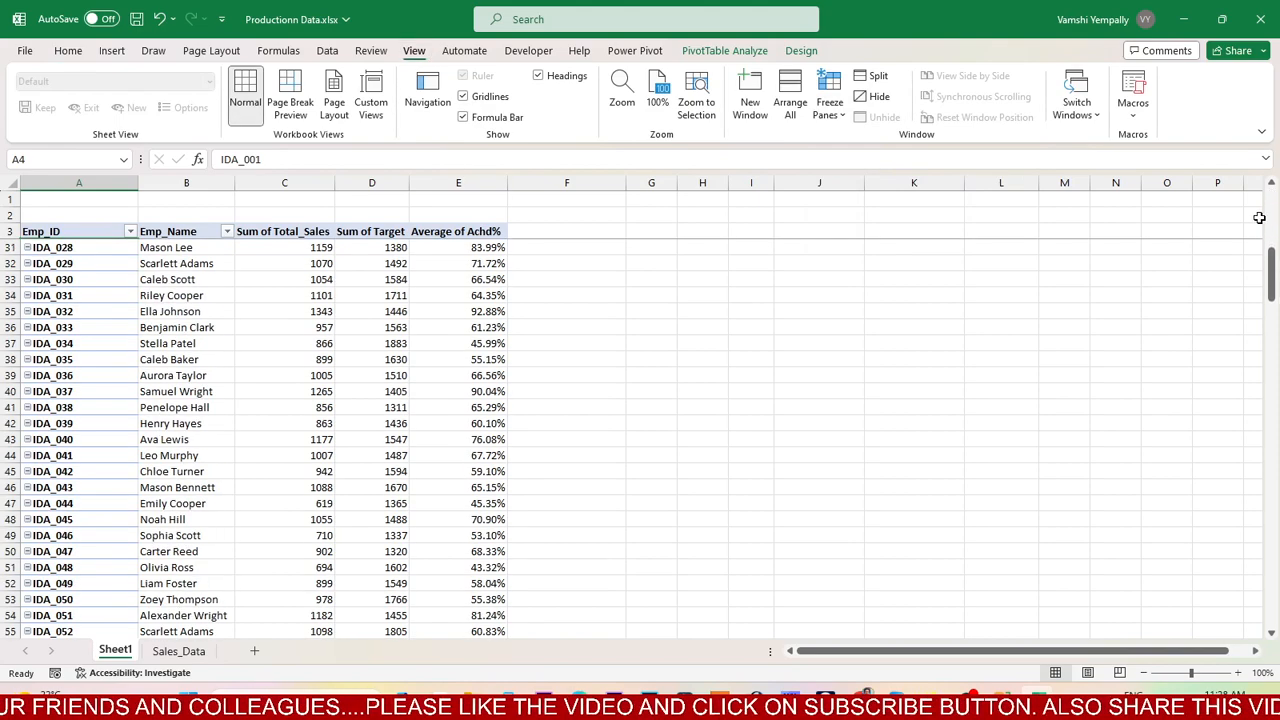
drag(1270, 270, 1270, 200)
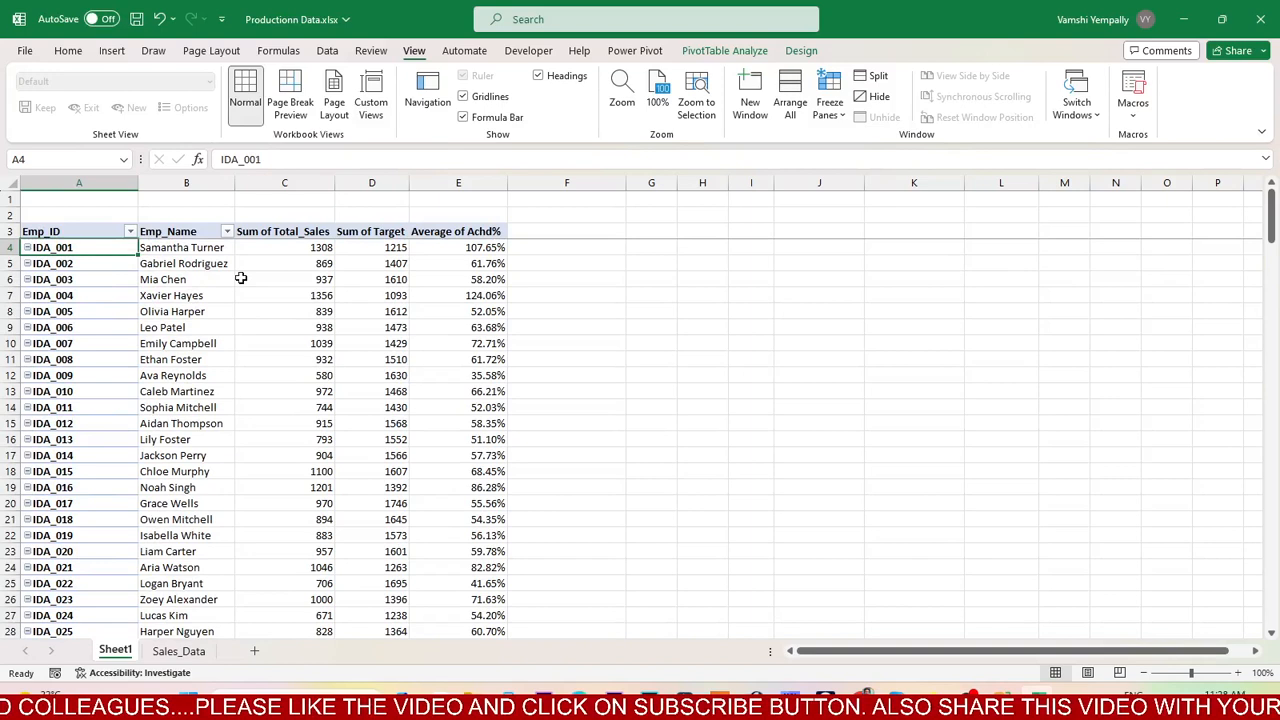
Examine the Sum of Total_Sales and Sum of Target columns of the PivotTable
click(314, 250)
click(285, 183)
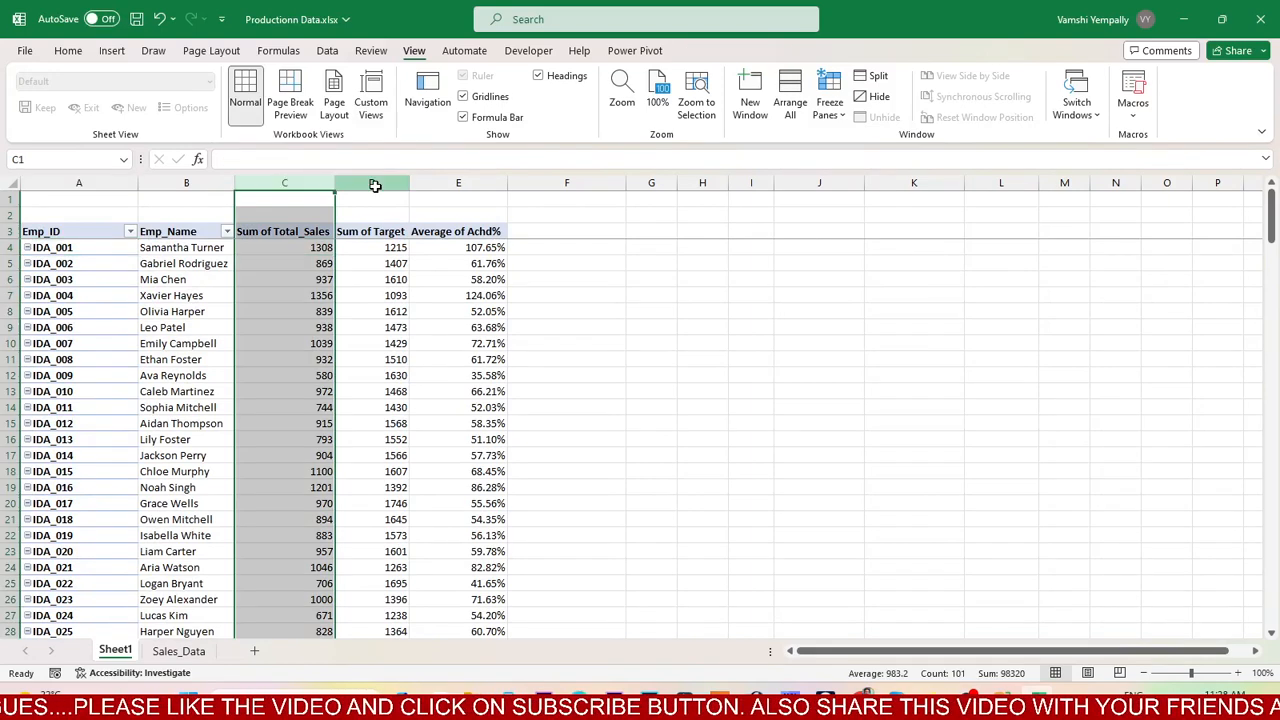
click(372, 183)
click(335, 258)
drag(285, 183, 371, 180)
click(439, 282)
Add Extra_Production to the PivotTable values between Sum of Target and Average of Achd%
click(471, 261)
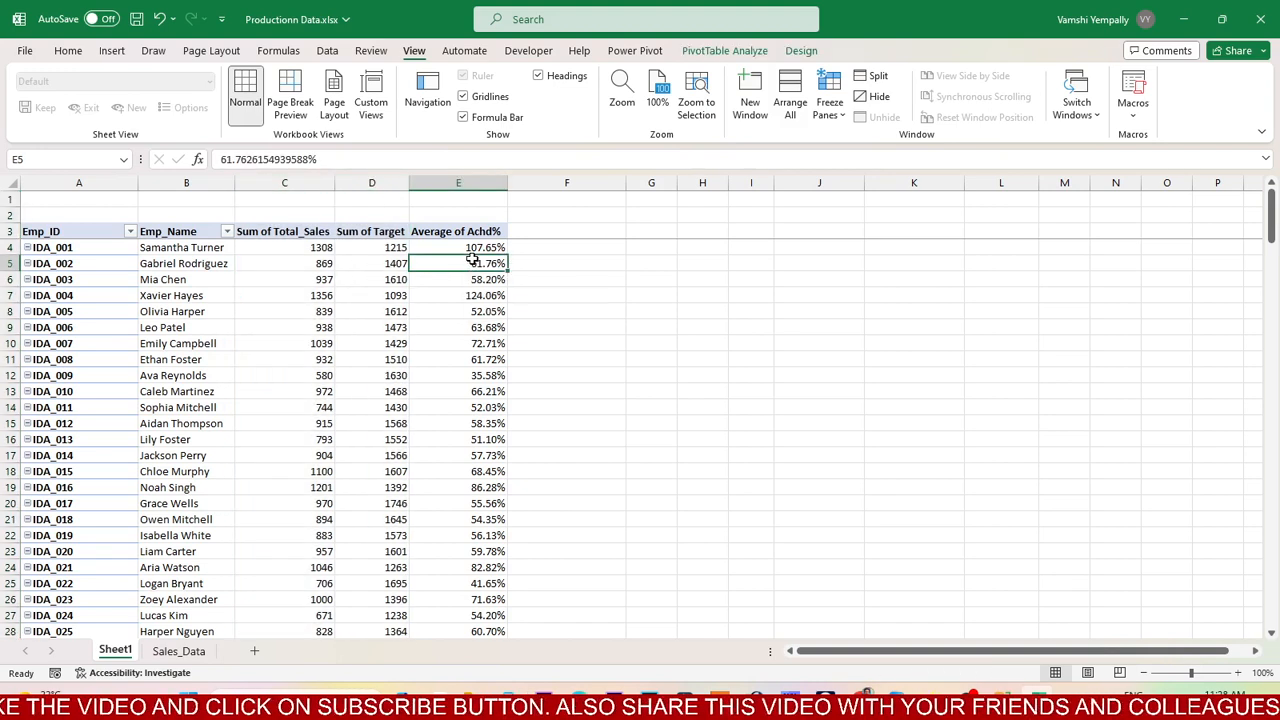
right_click(472, 262)
click(535, 558)
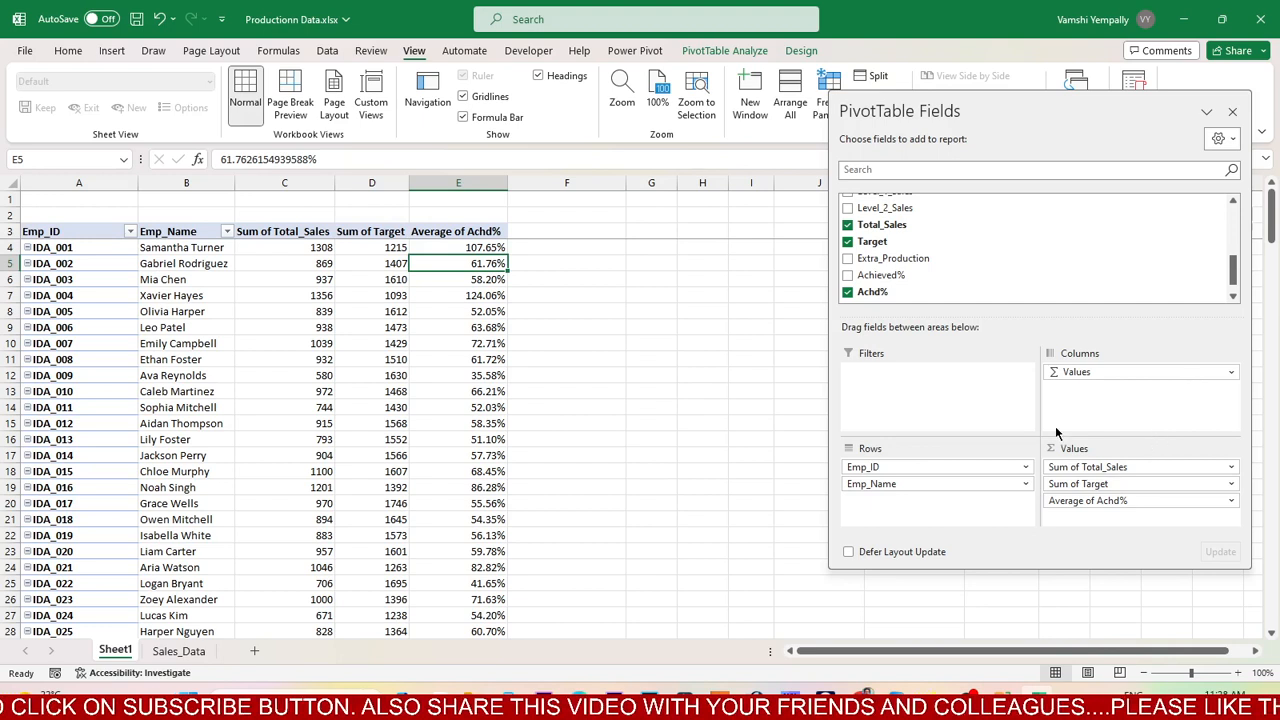
scroll(920, 250, up, 1)
drag(900, 296, 1130, 495)
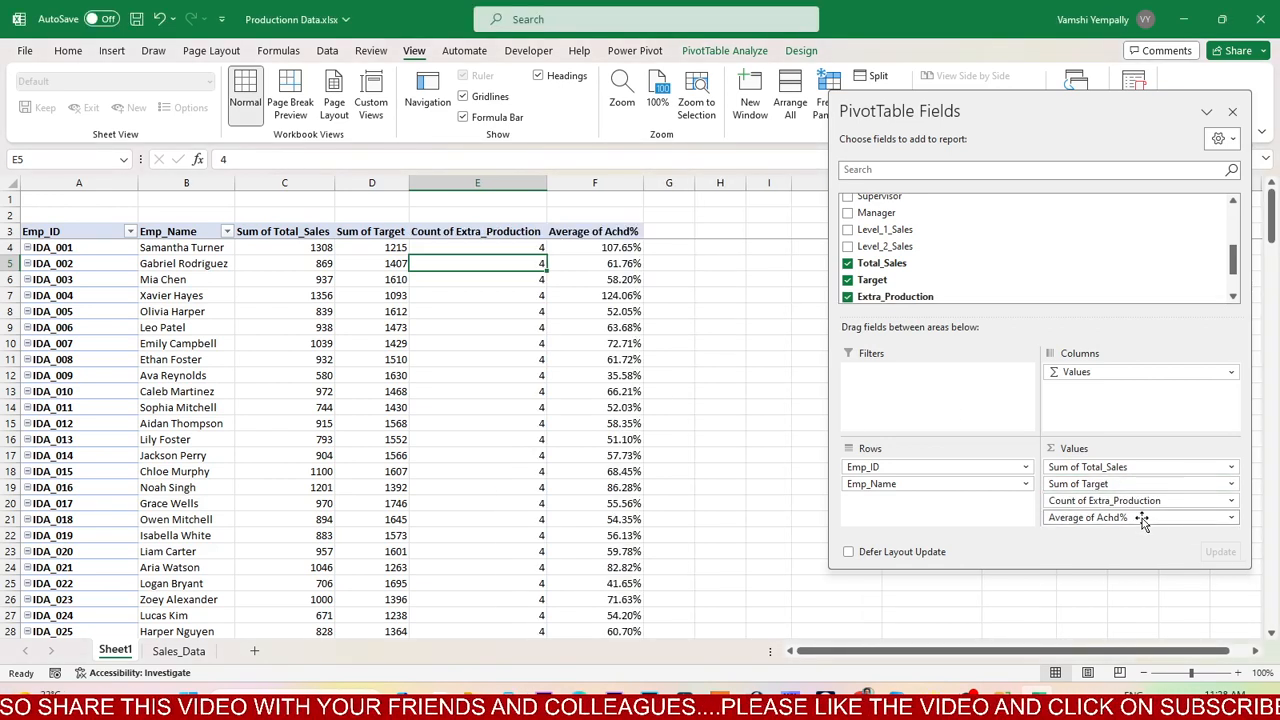
Summarize the Extra_Production value field by Sum and close the field list
click(1105, 500)
click(1116, 483)
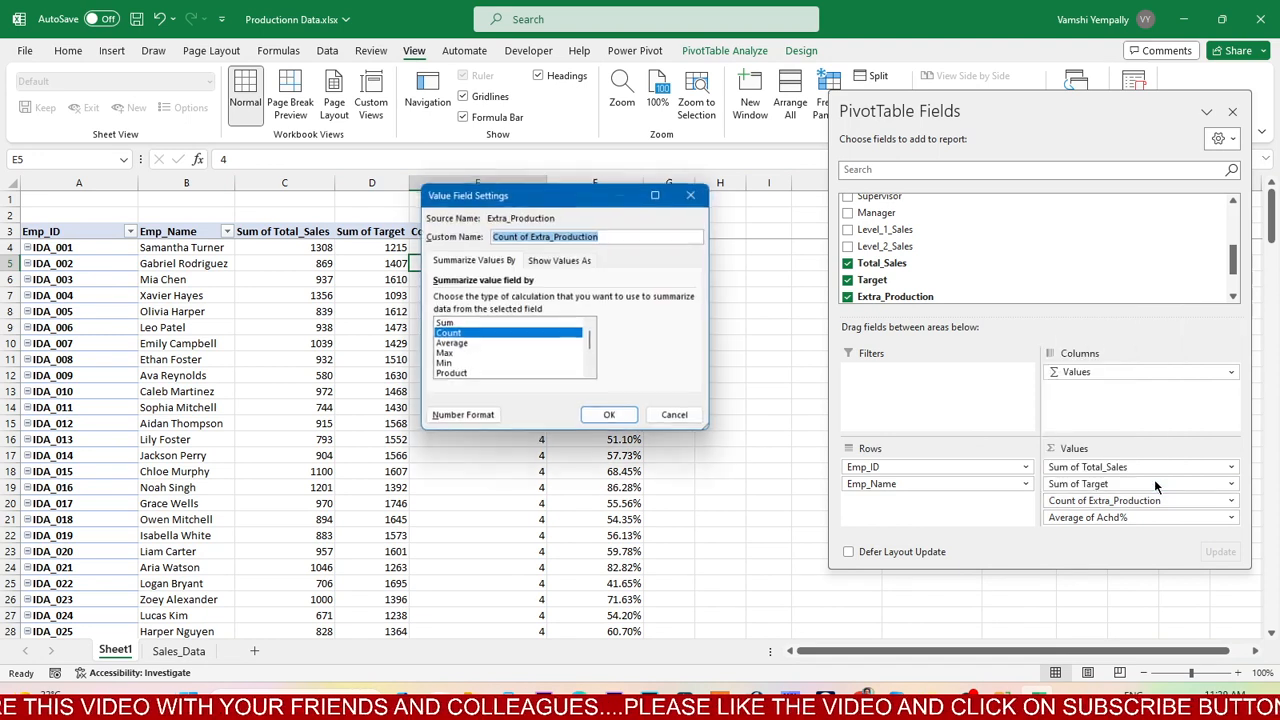
click(443, 324)
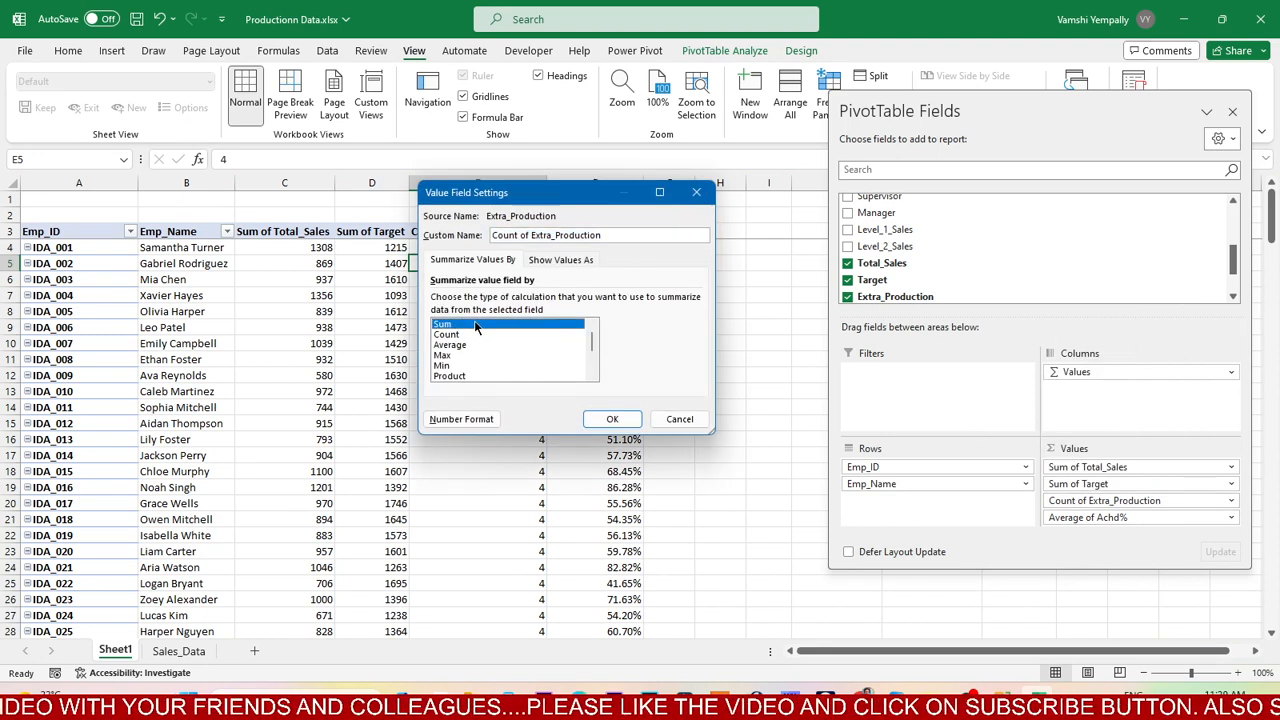
click(612, 419)
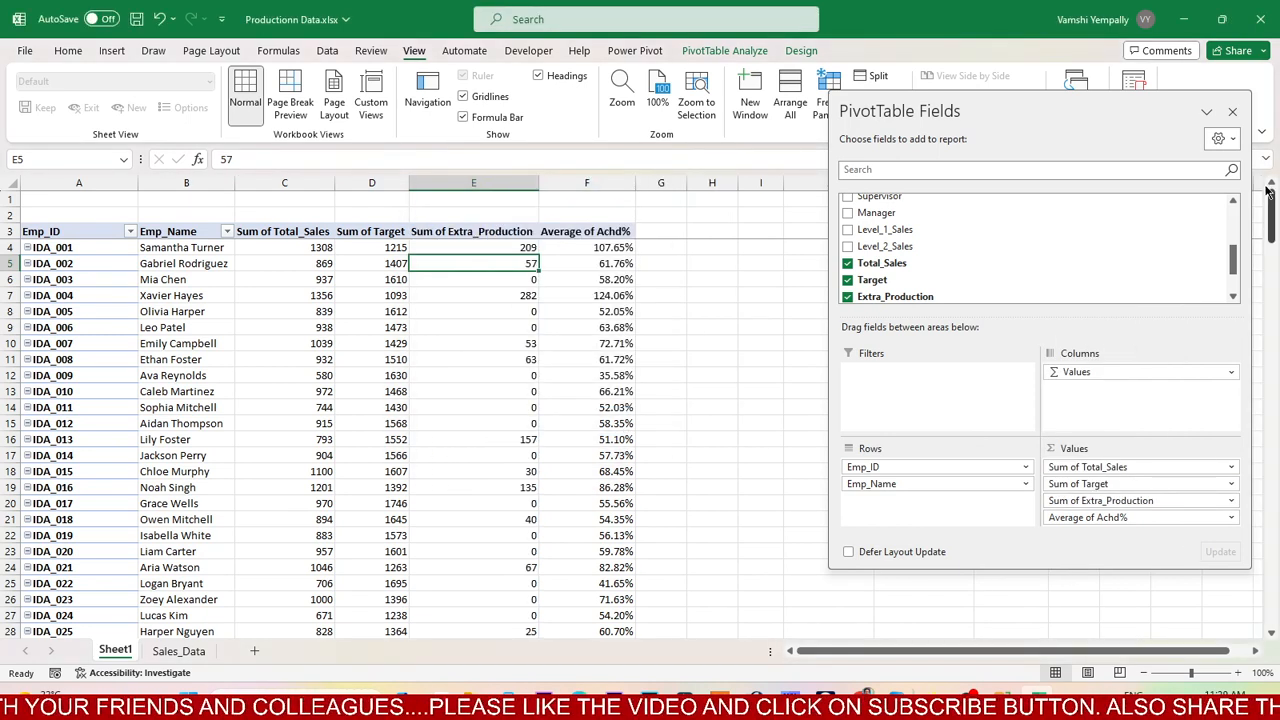
click(1232, 111)
click(960, 405)
Check the first employee's Sum of Total_Sales and Sum of Extra_Production values
click(305, 248)
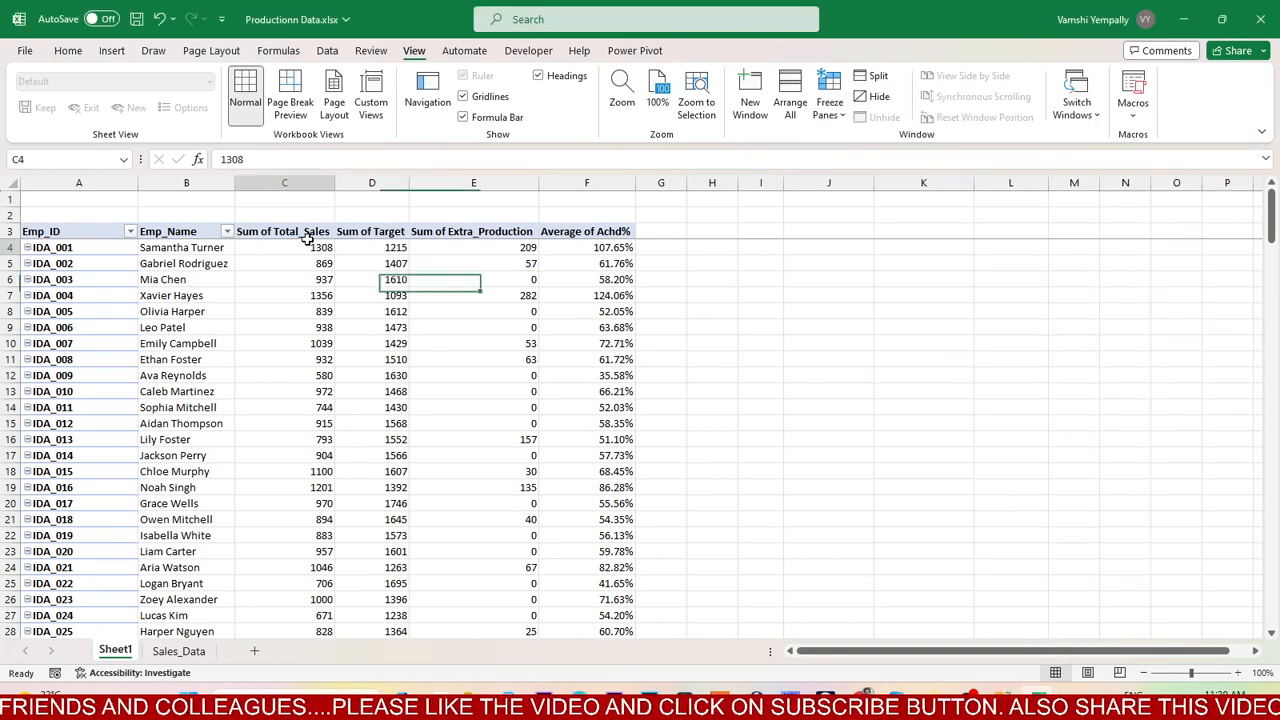
click(437, 268)
click(265, 247)
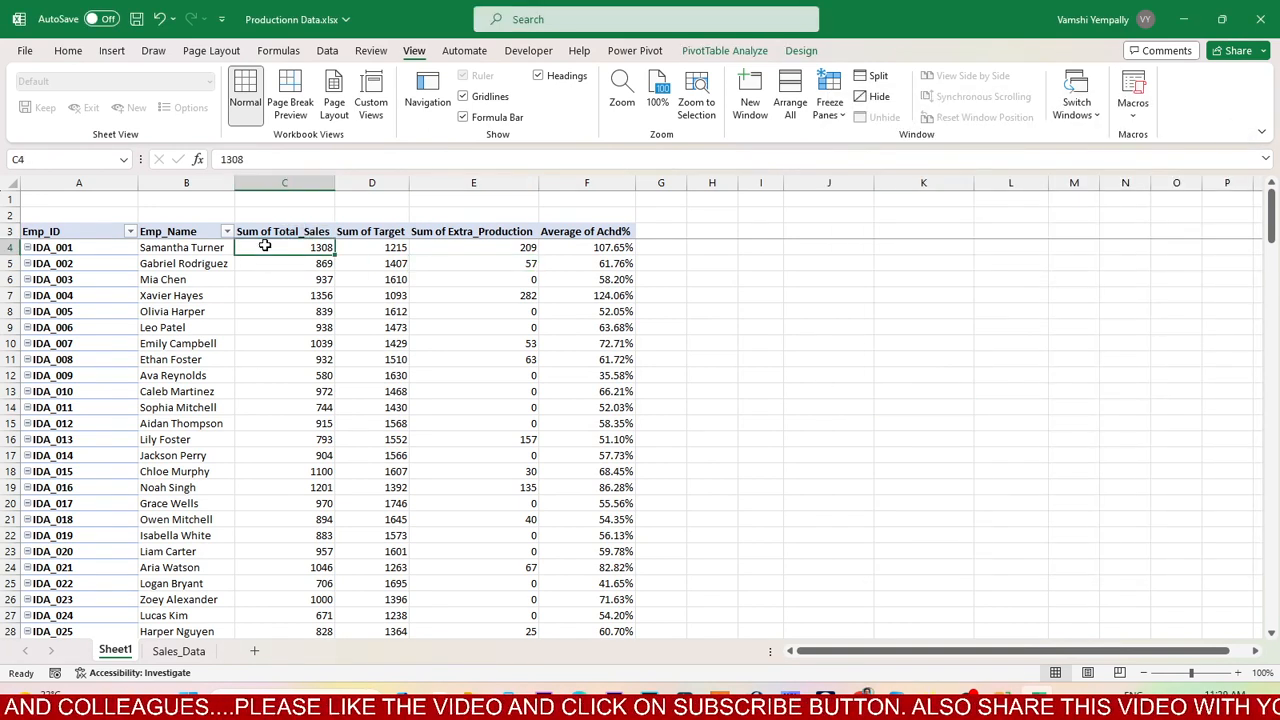
click(523, 248)
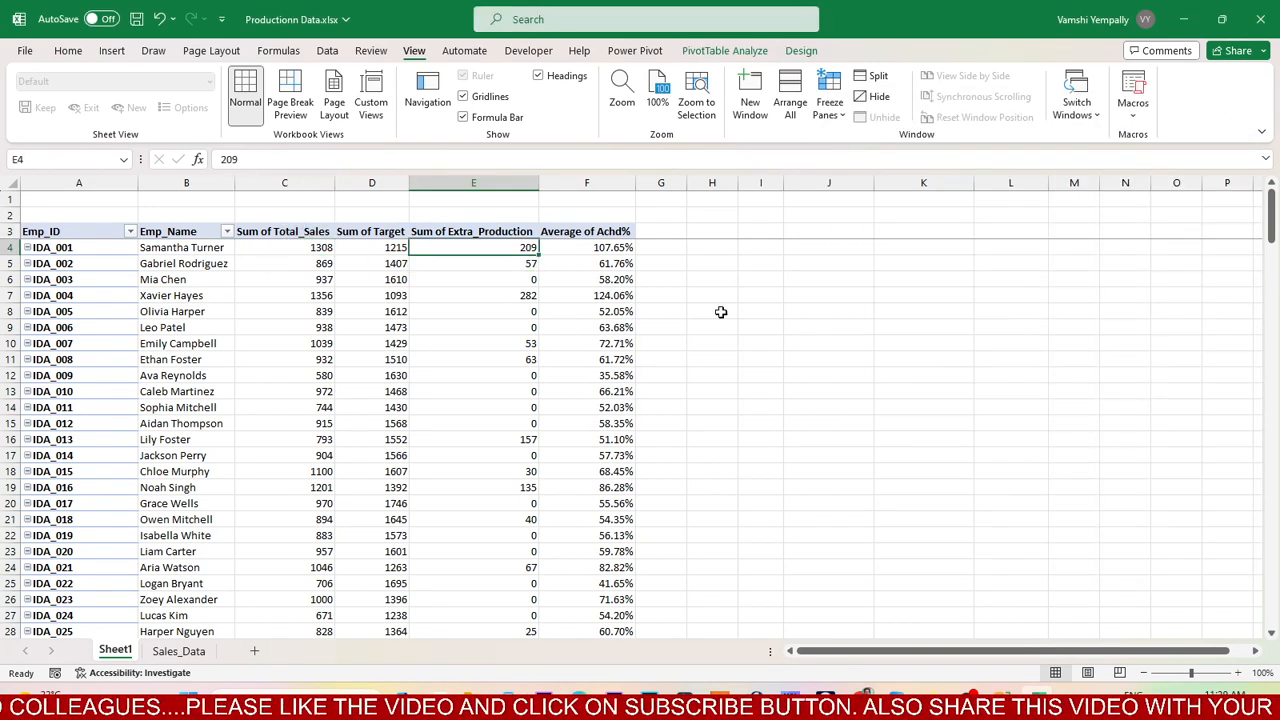
click(678, 250)
text(=)
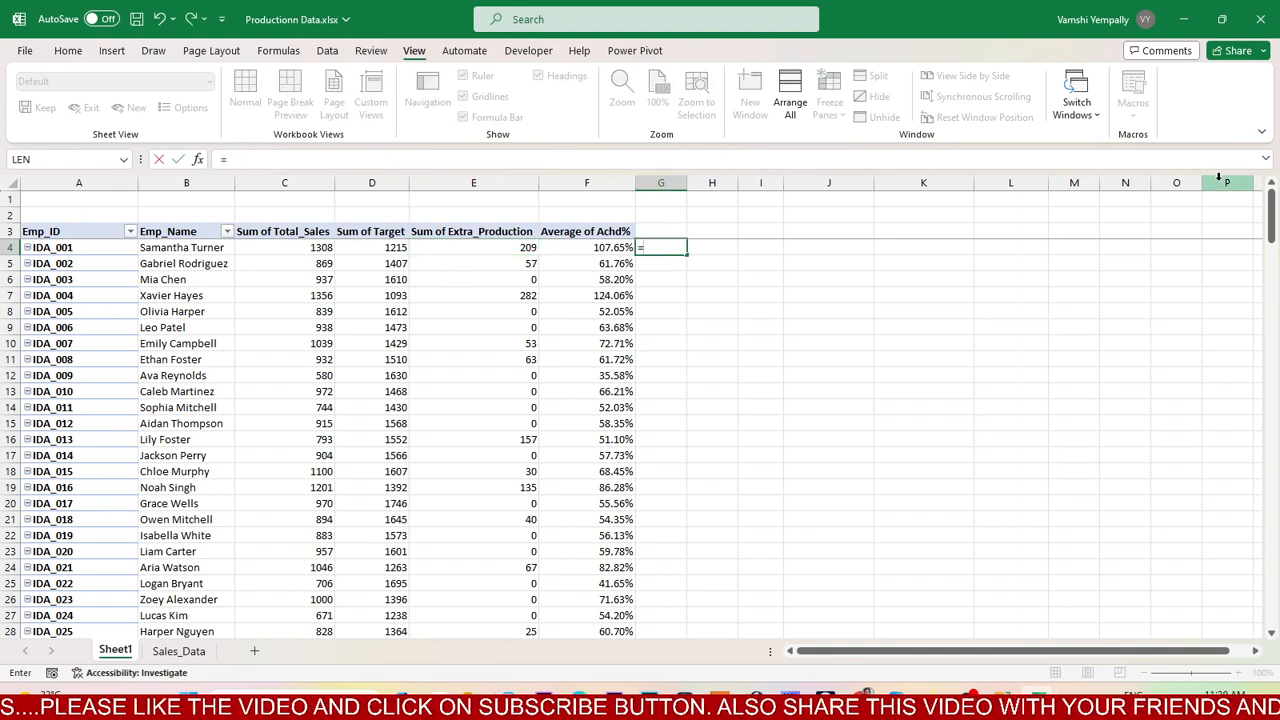
key(Escape)
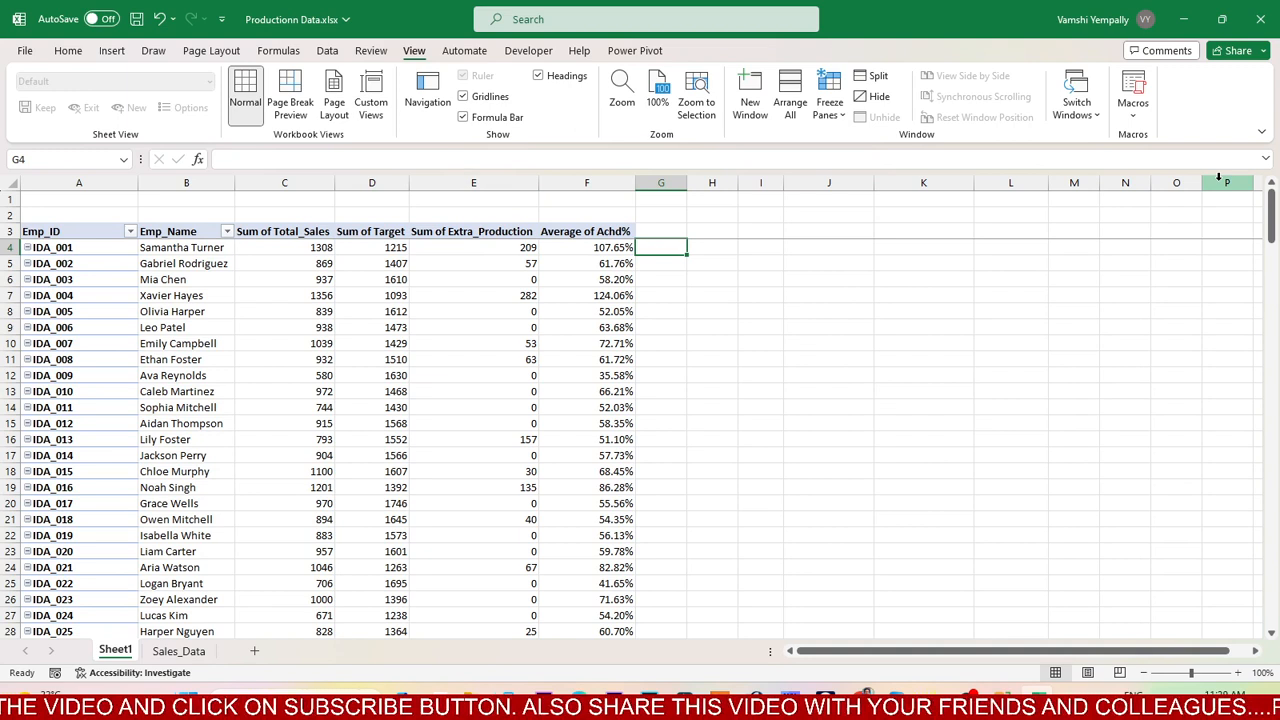
Compare the first employee's total sales with the extra production to judge whether the two should be combined
click(325, 250)
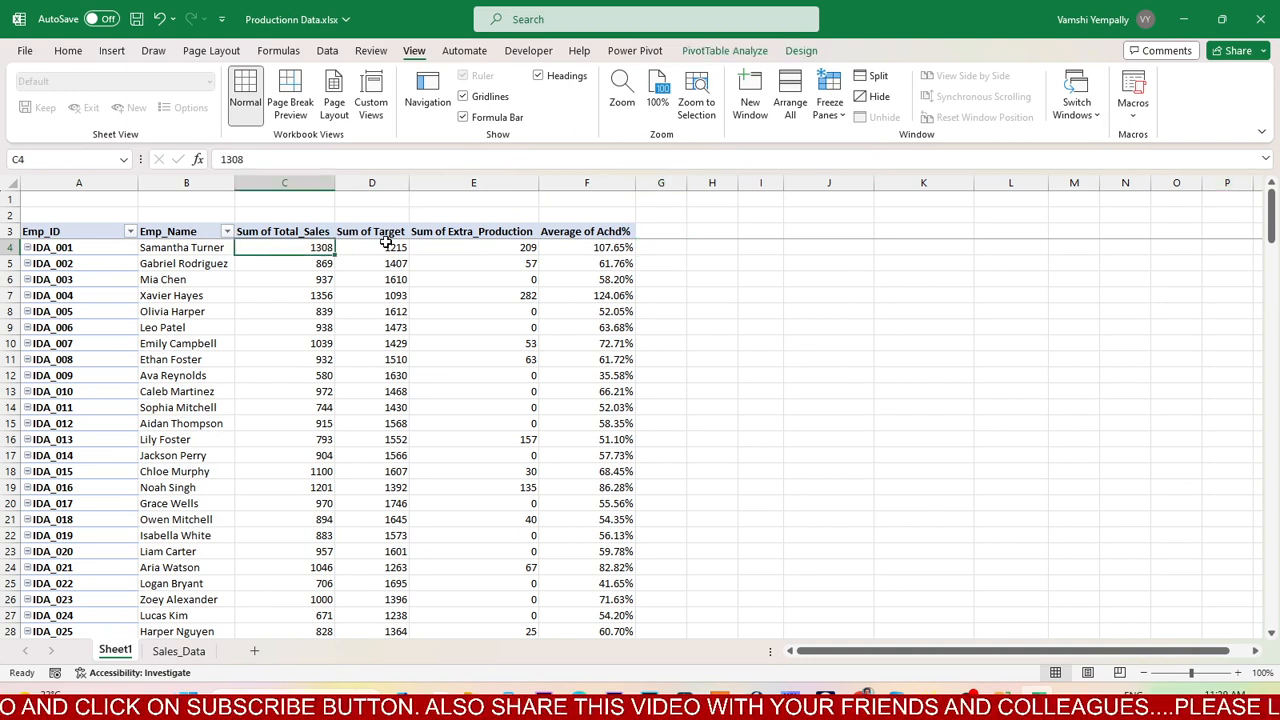
click(489, 251)
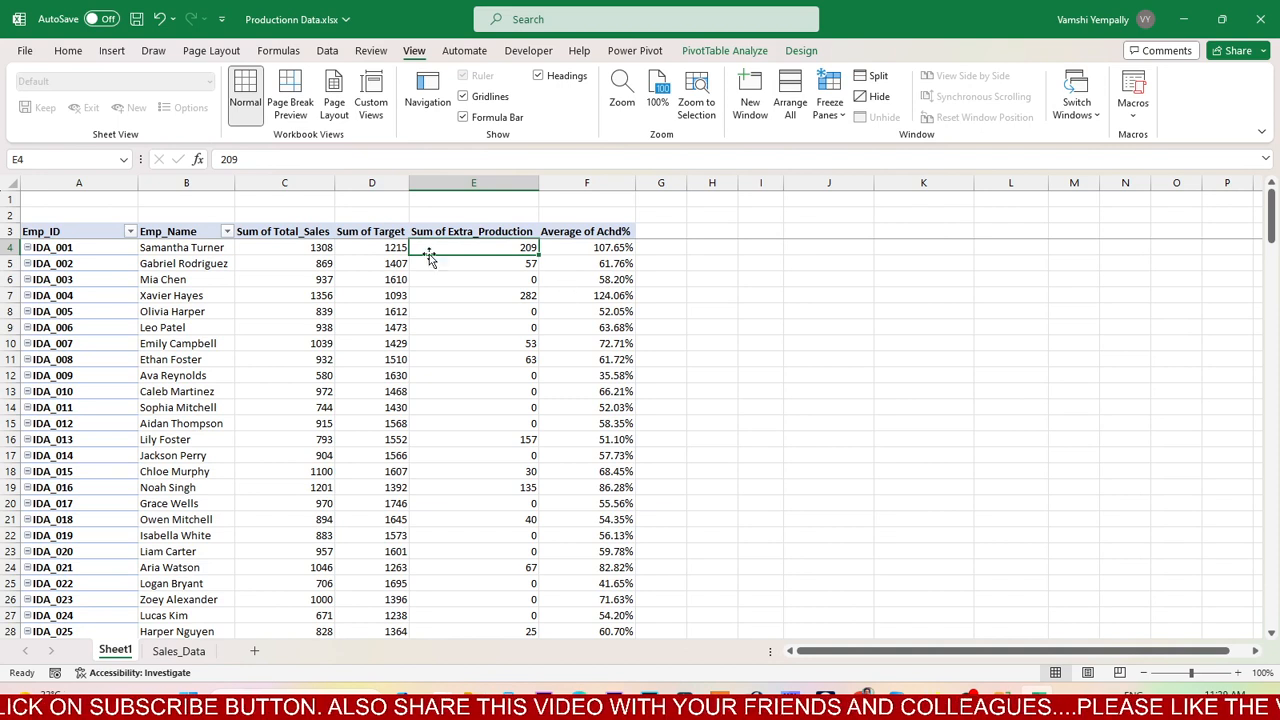
click(286, 247)
click(515, 247)
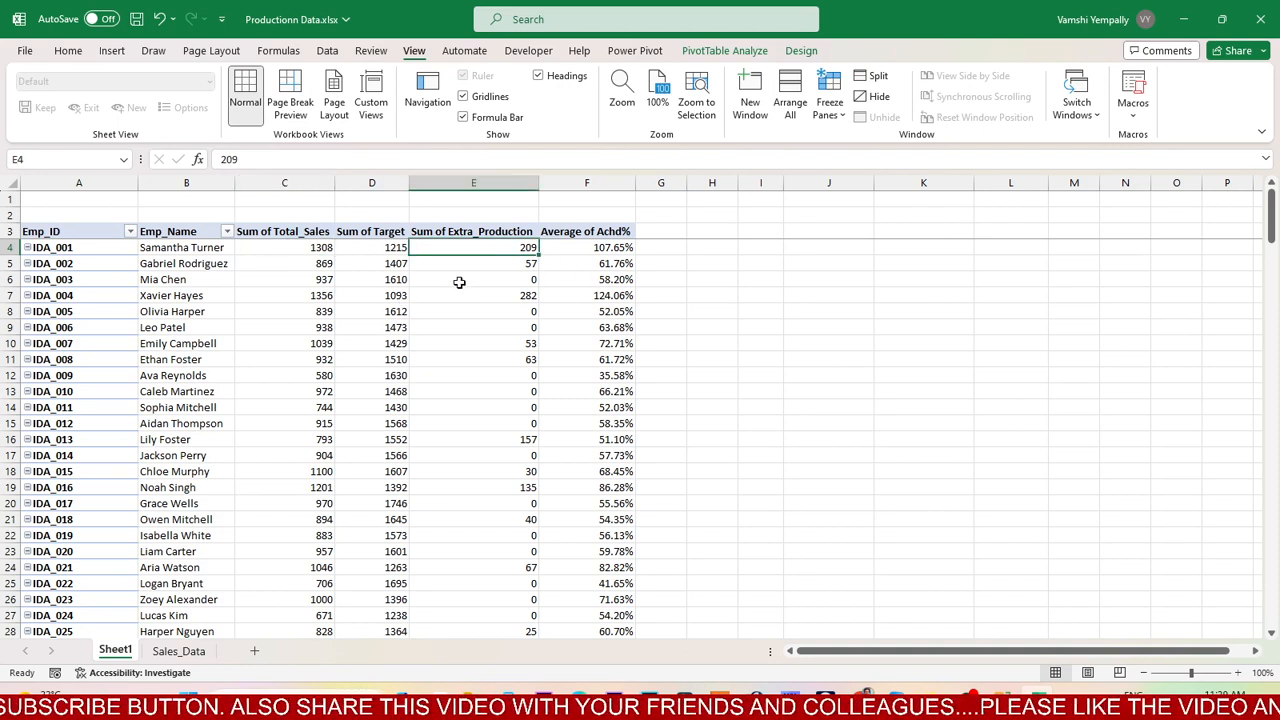
click(279, 252)
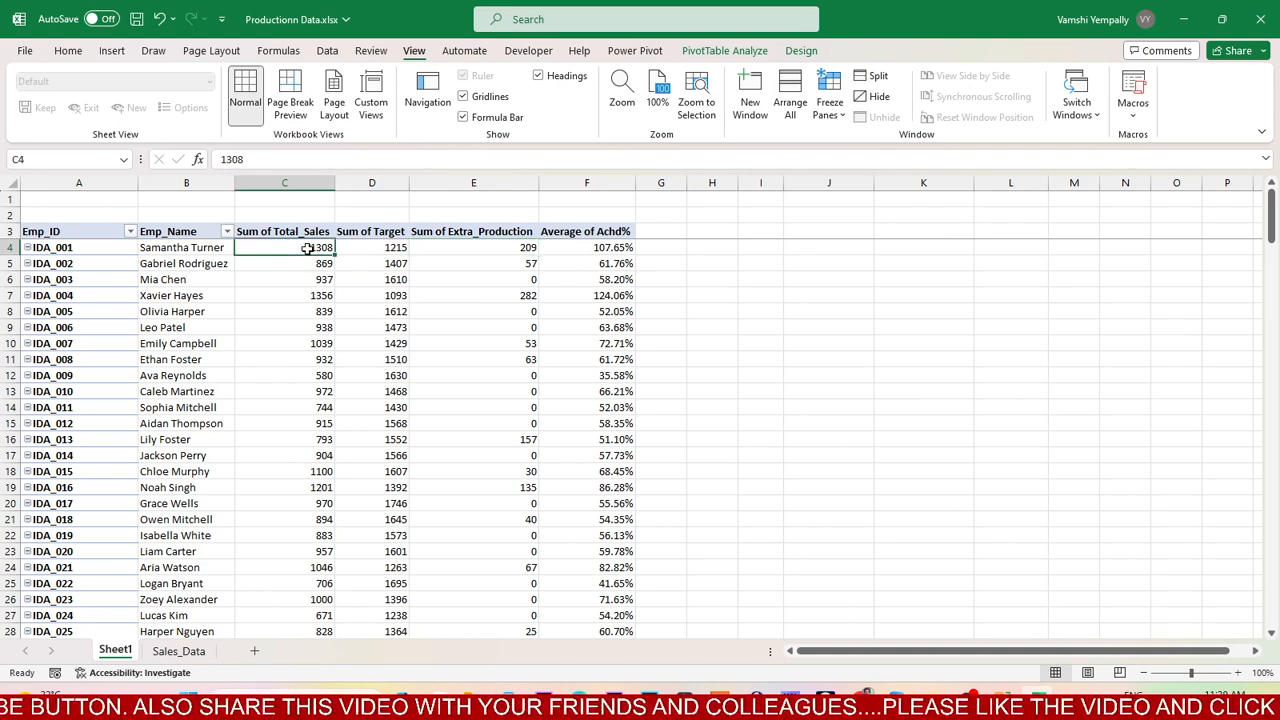
click(432, 251)
click(292, 245)
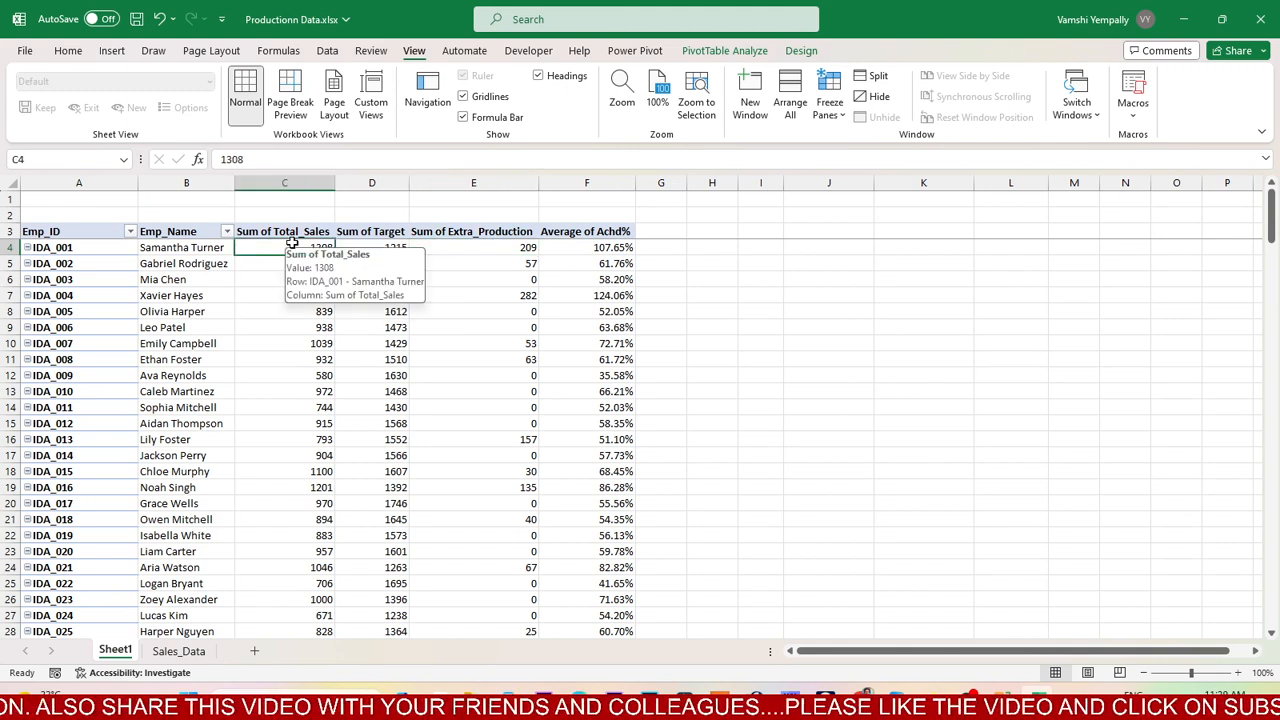
click(509, 243)
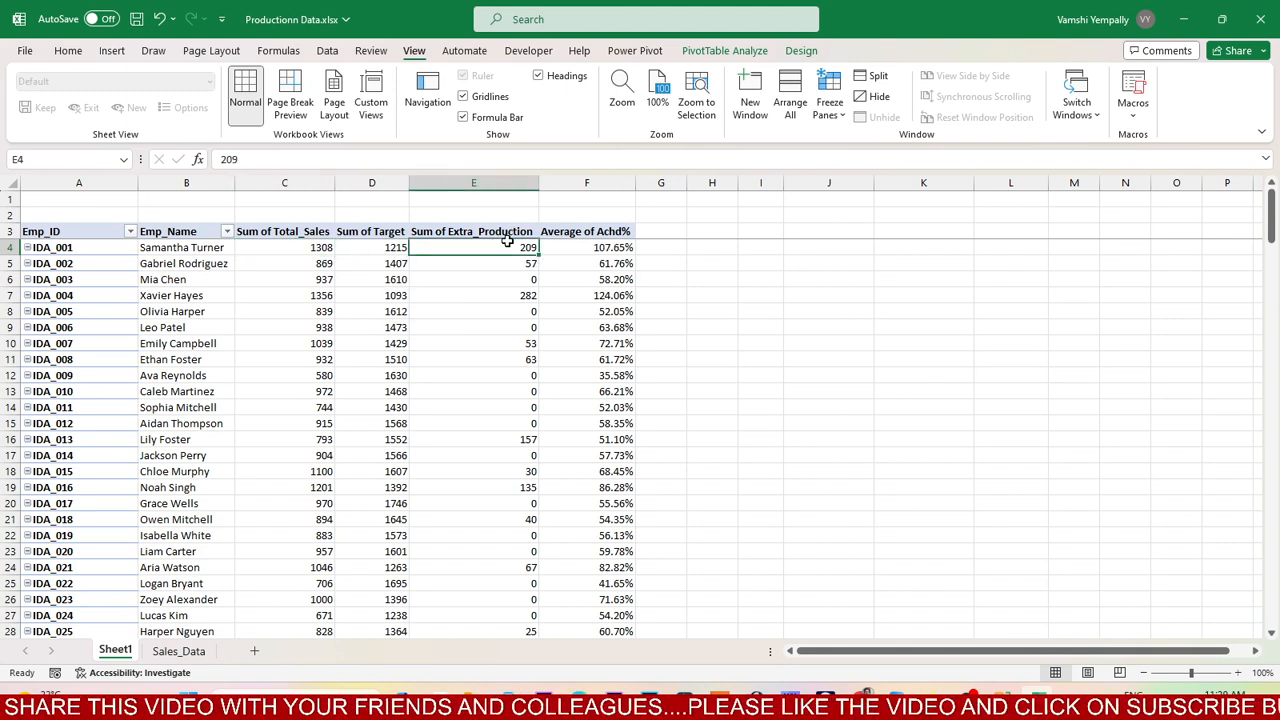
click(283, 254)
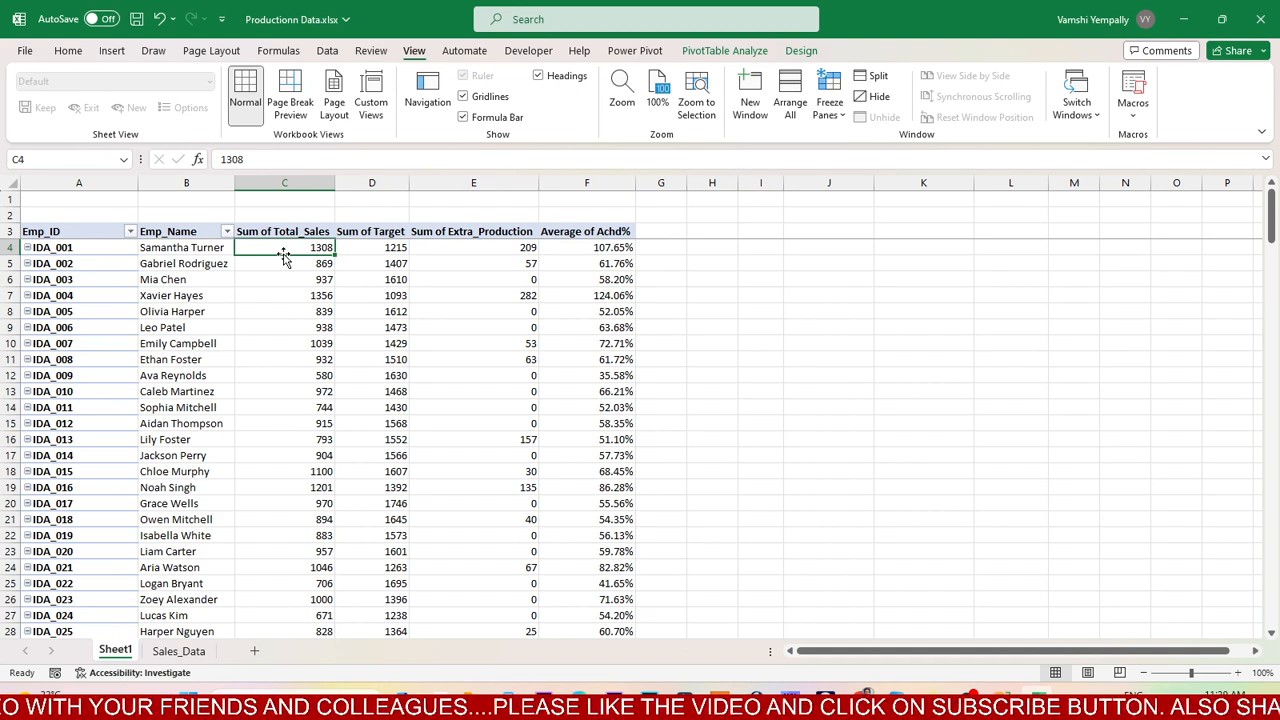
click(440, 251)
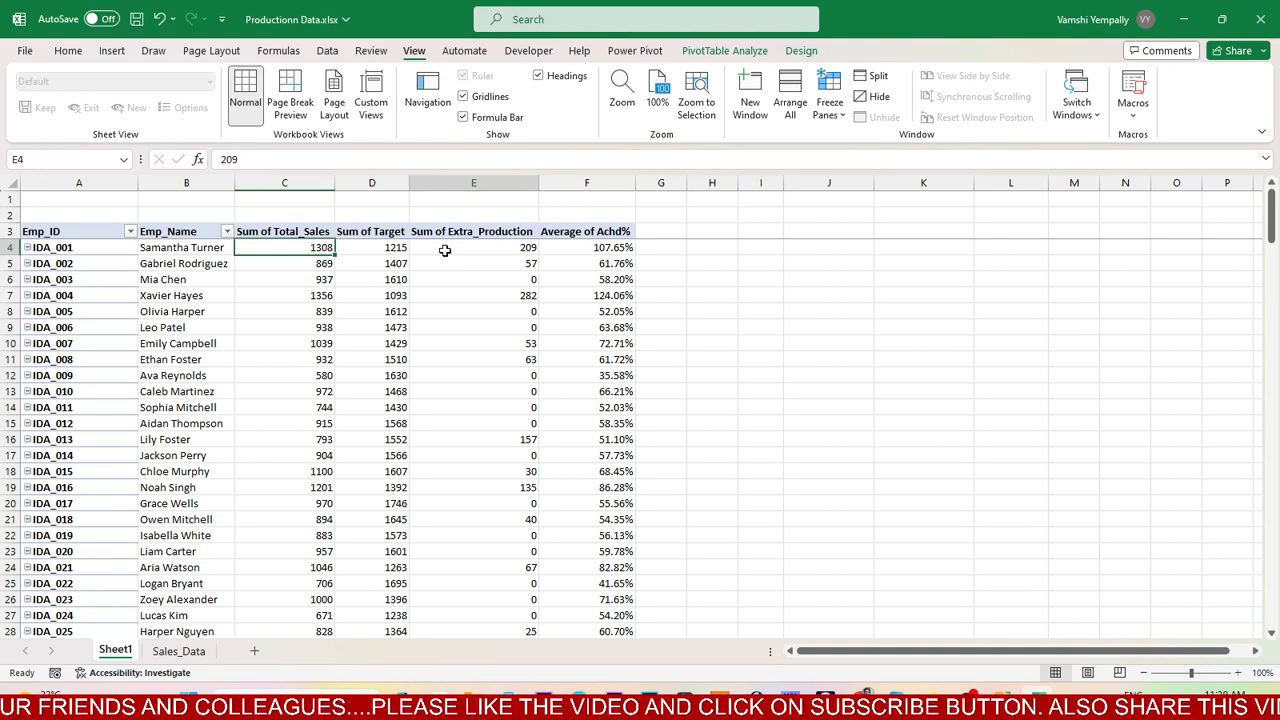
Drill down into the first employee's Sum of Total_Sales in C4 to list the source records on a separate sheet
click(106, 241)
click(65, 254)
double_click(69, 250)
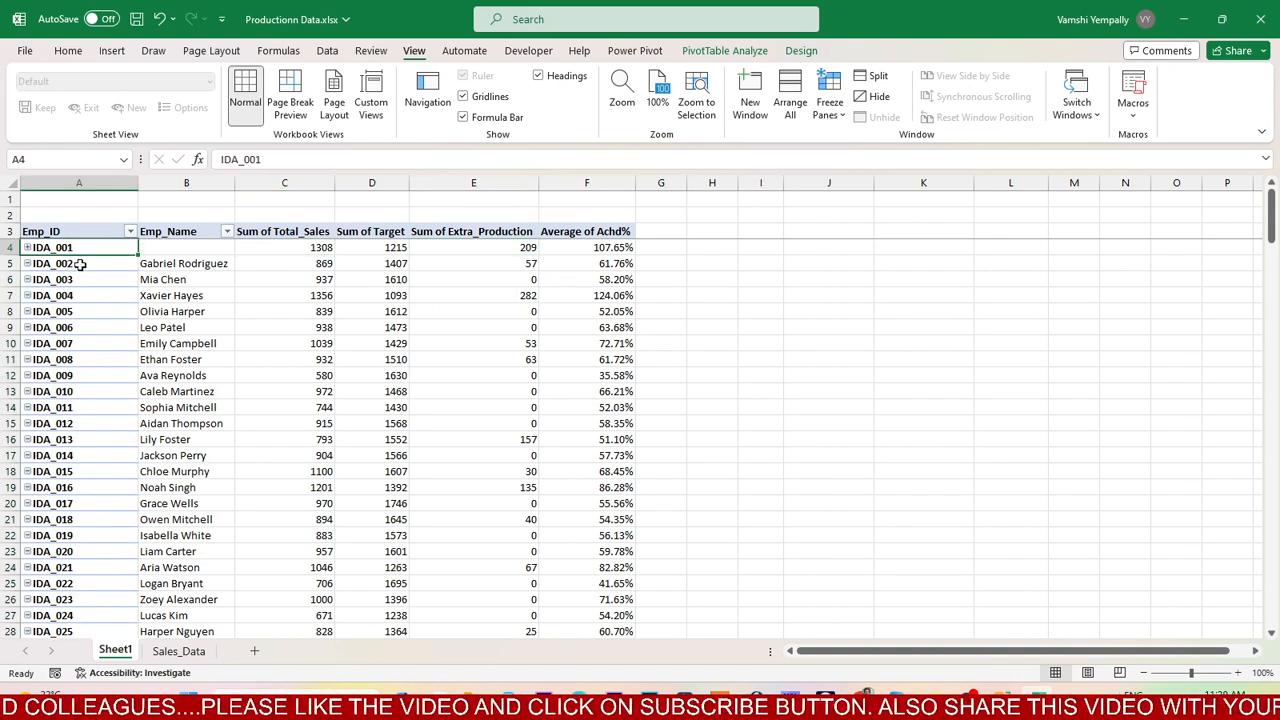
click(28, 247)
double_click(312, 247)
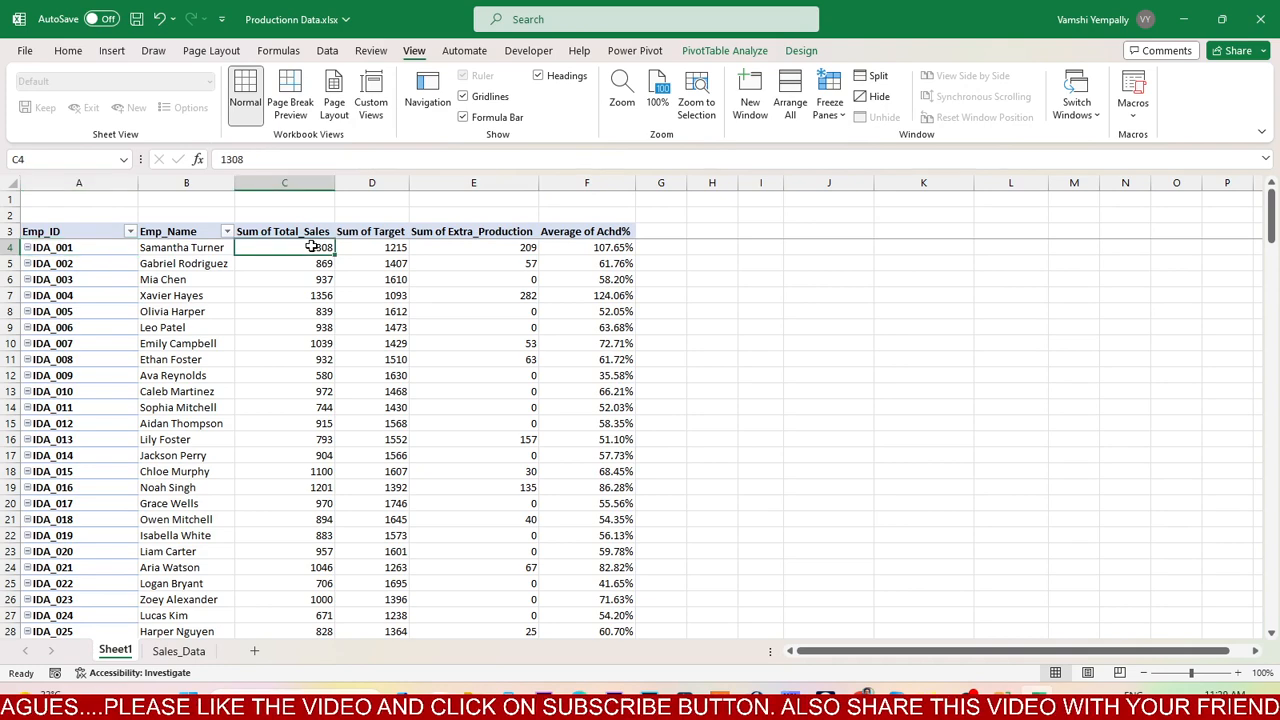
click(757, 308)
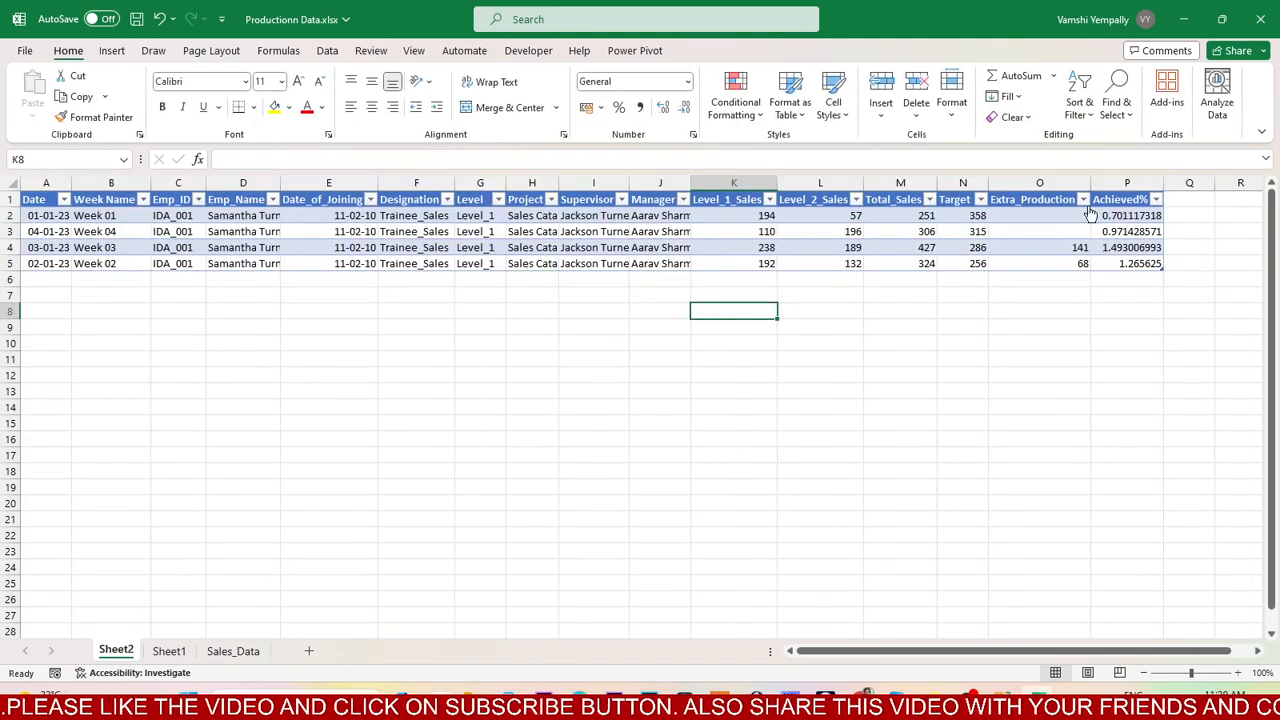
Compare the totals of Extra_Production, Total_Sales and Target in the detail records with the first employee's PivotTable values
drag(1057, 213, 1021, 266)
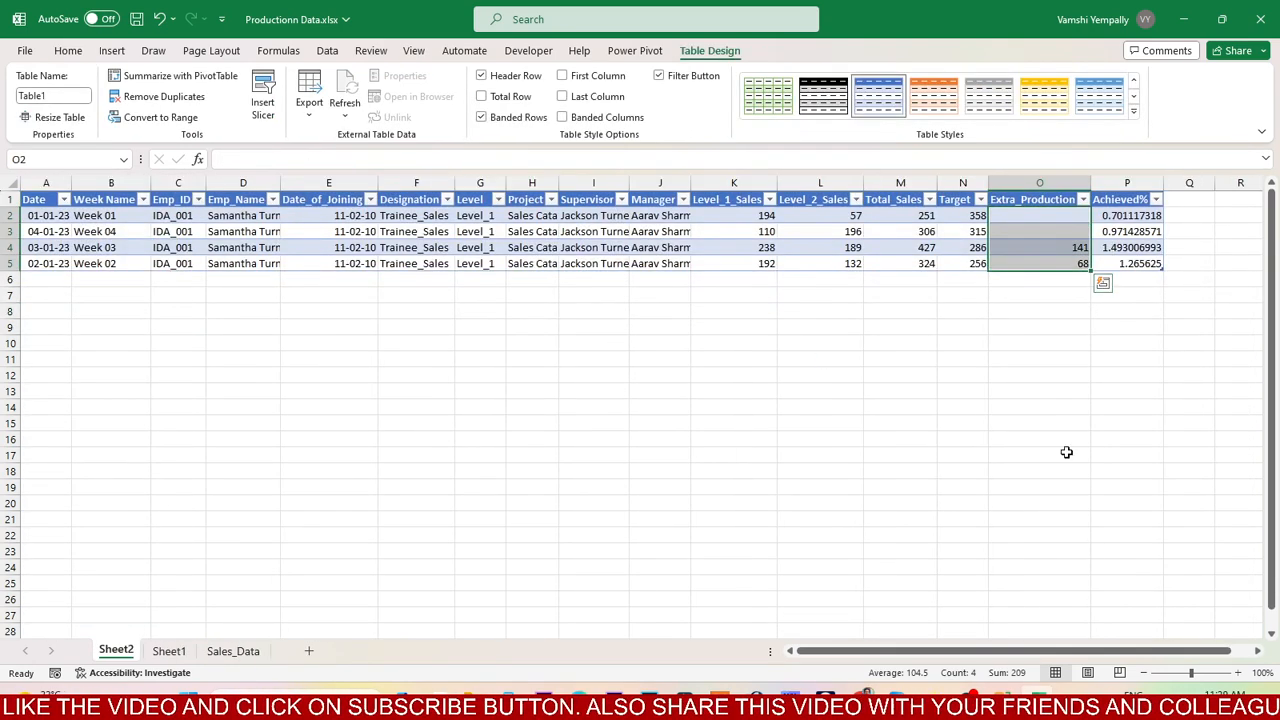
click(1021, 499)
drag(917, 217, 921, 266)
click(172, 651)
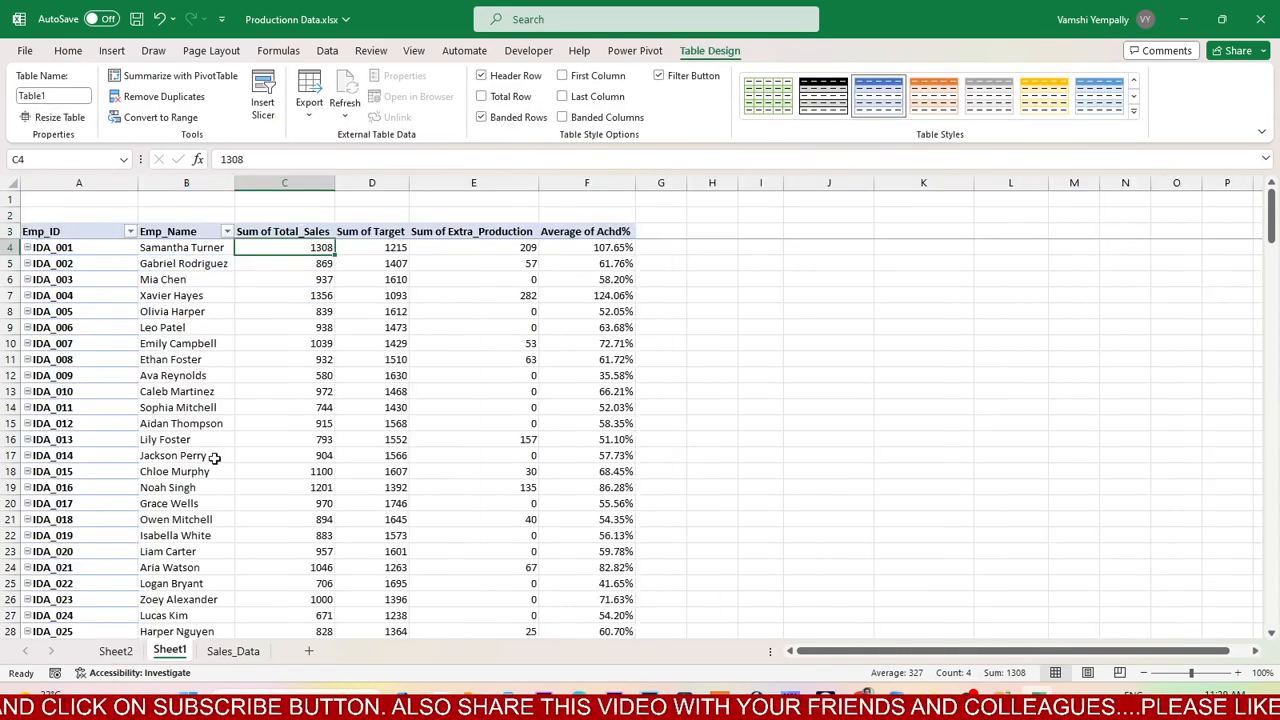
click(115, 651)
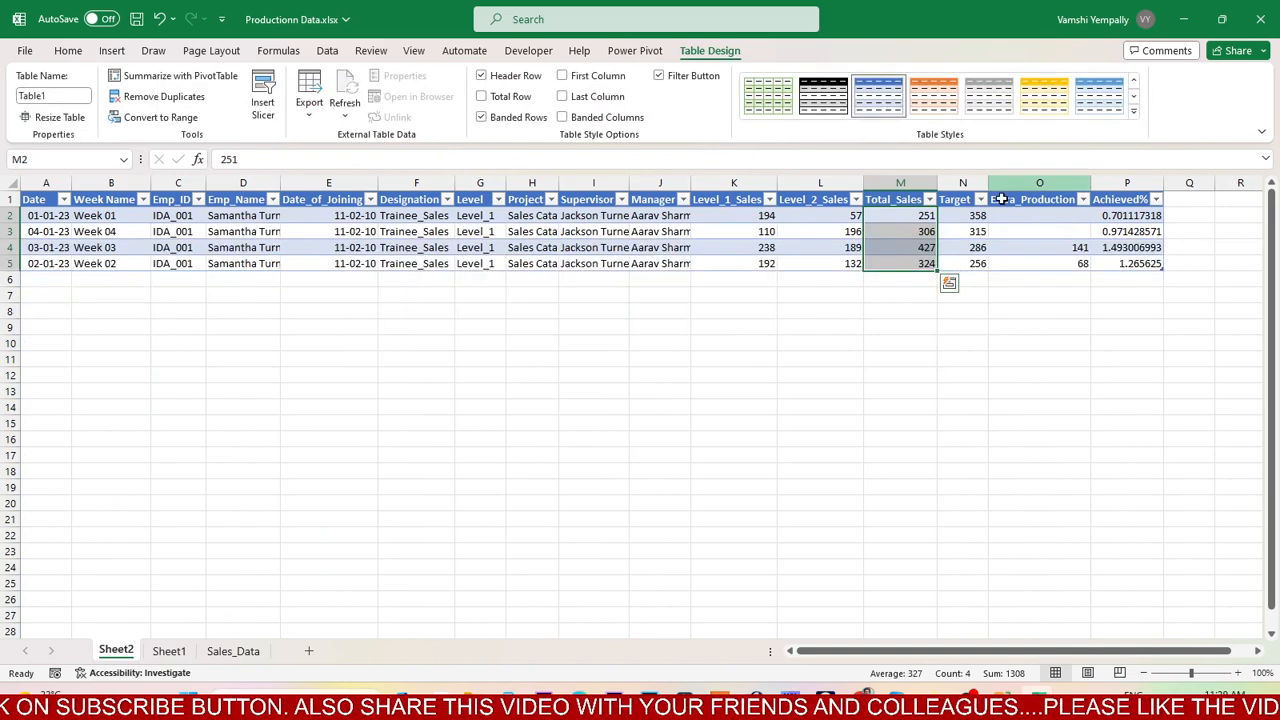
drag(973, 216, 974, 265)
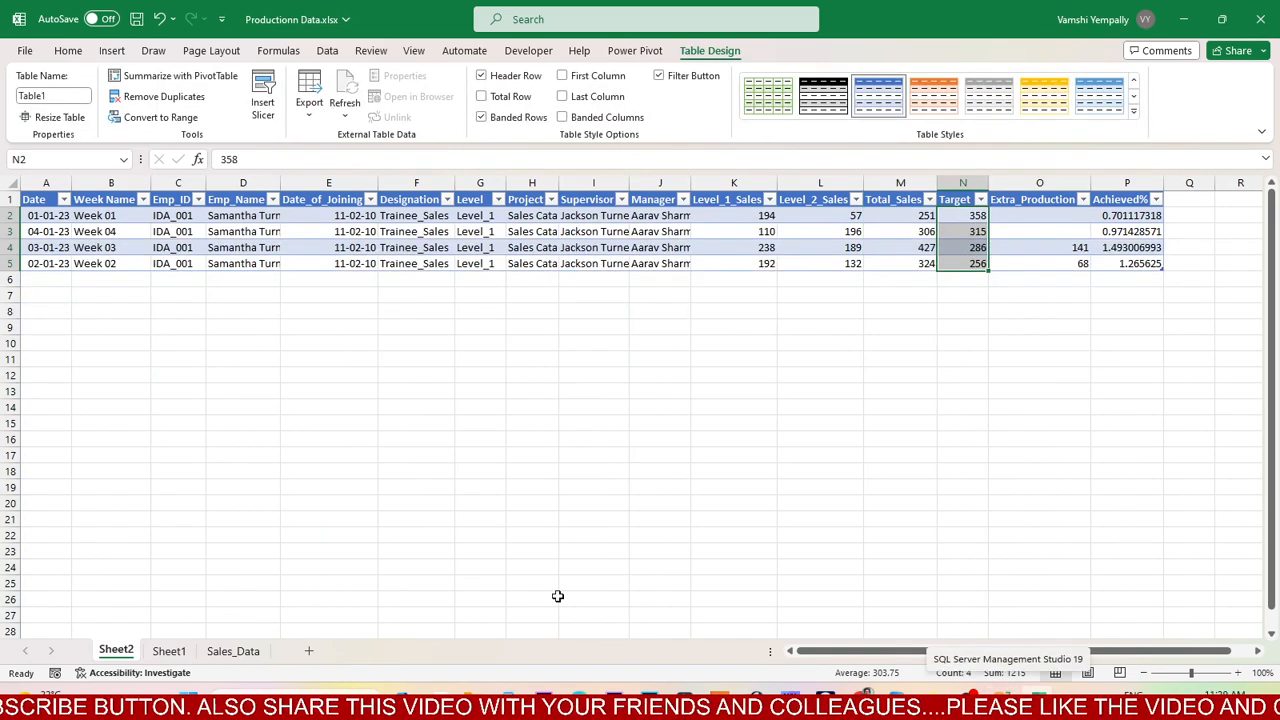
click(169, 651)
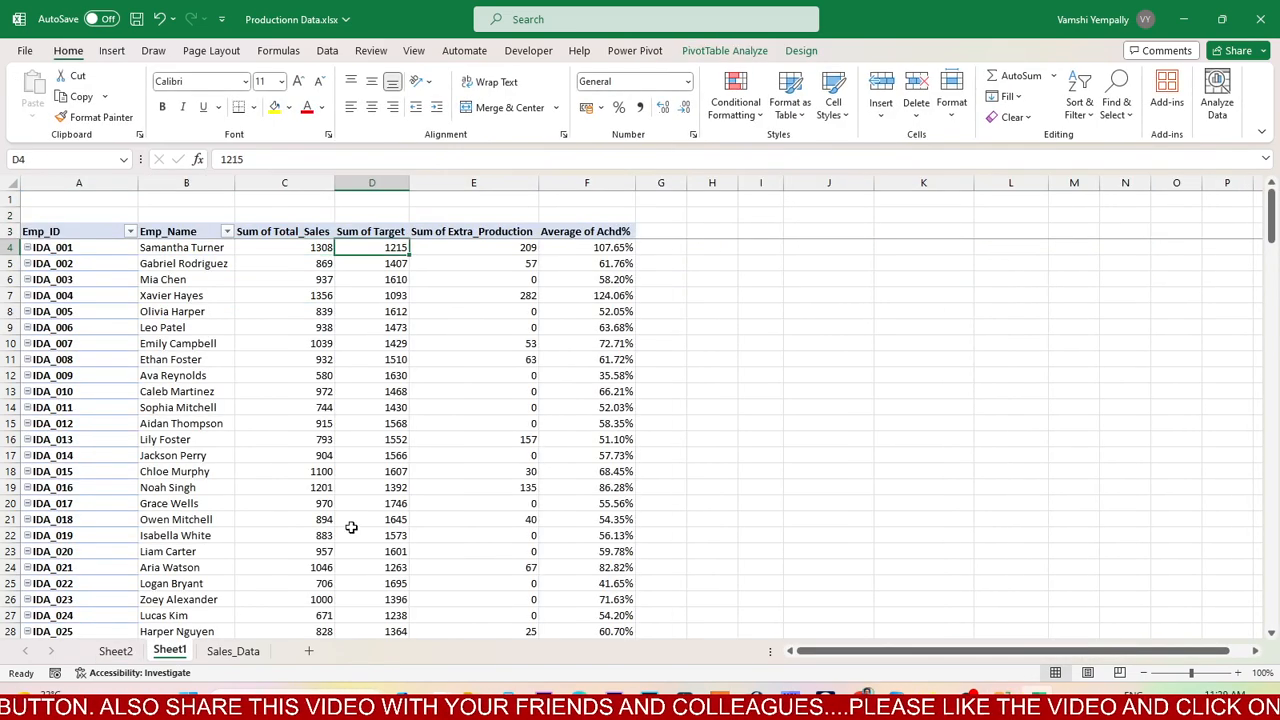
Format the detail records' Achieved% values as percentages and compare their average with the PivotTable's Average of Achd%
click(115, 651)
drag(1067, 205, 1066, 263)
drag(1136, 214, 1134, 262)
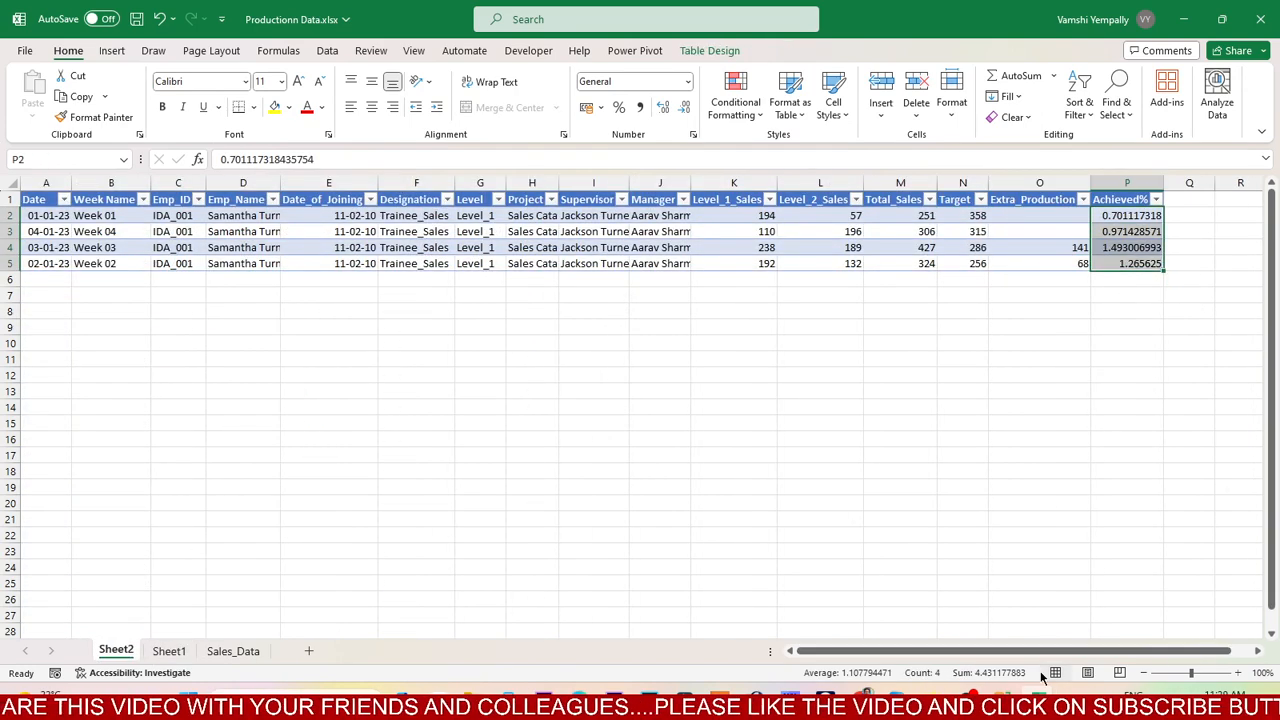
key(ctrl+shift+5)
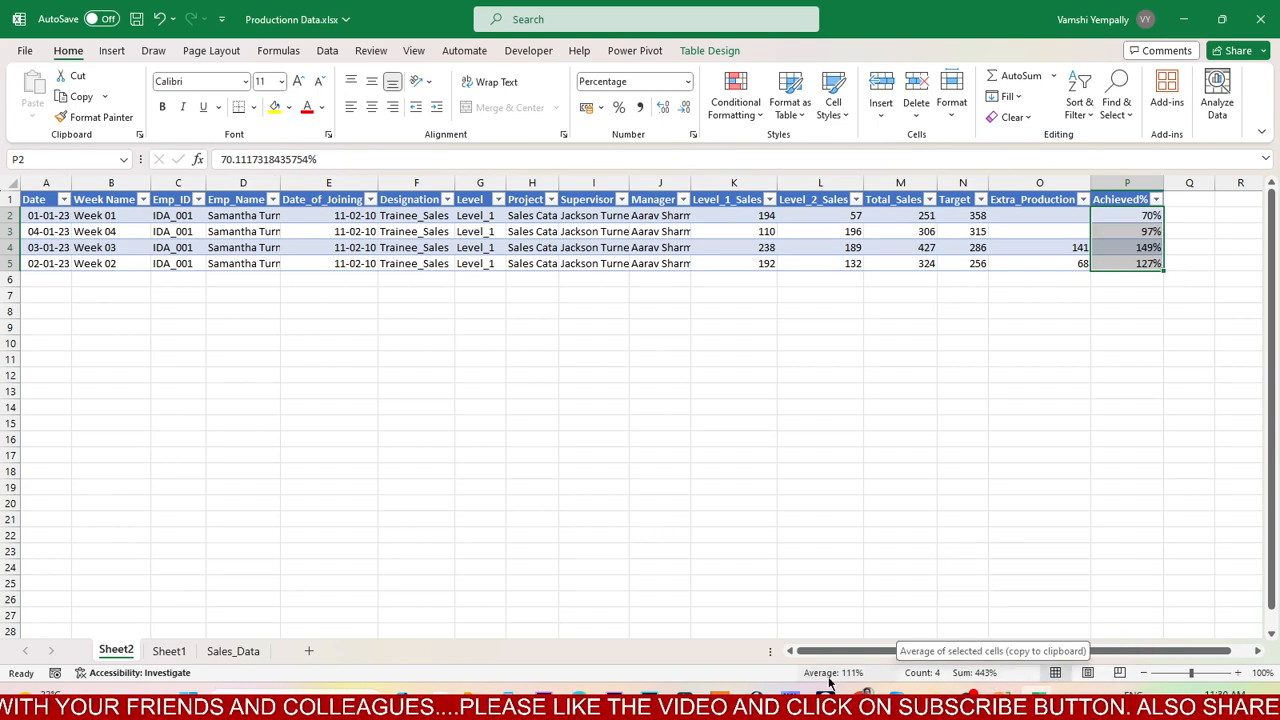
click(166, 651)
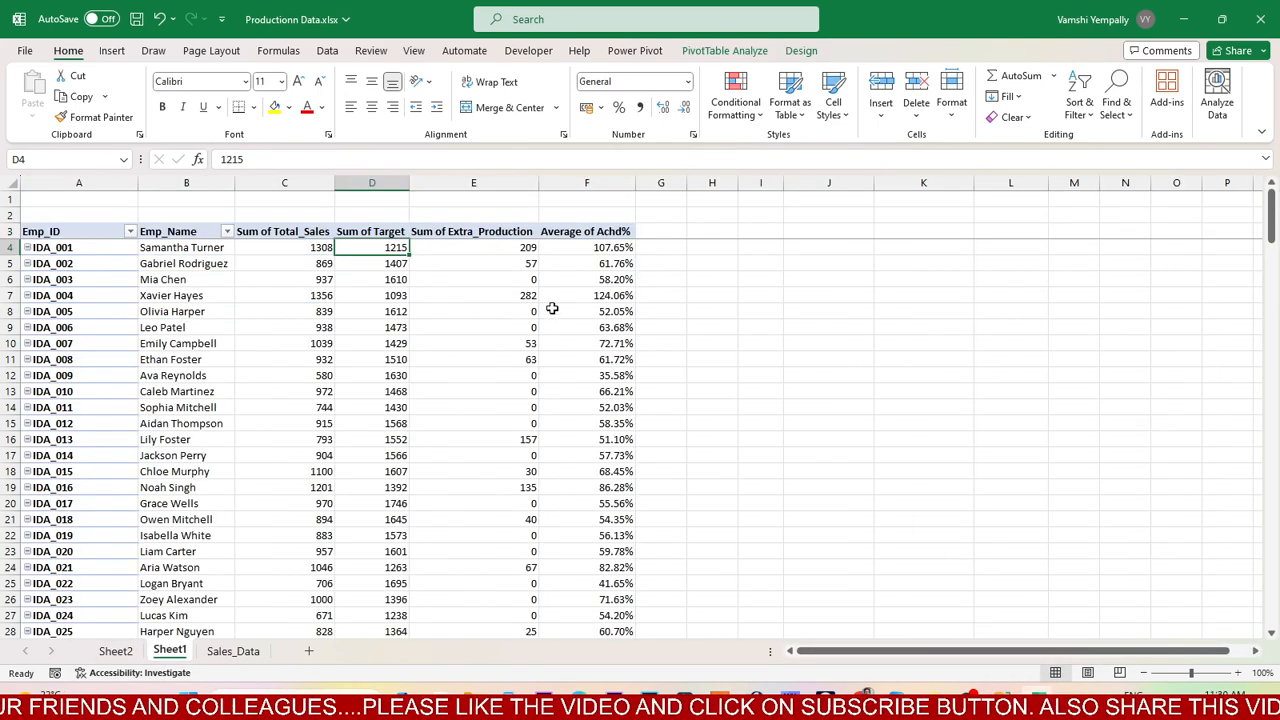
click(115, 651)
click(620, 425)
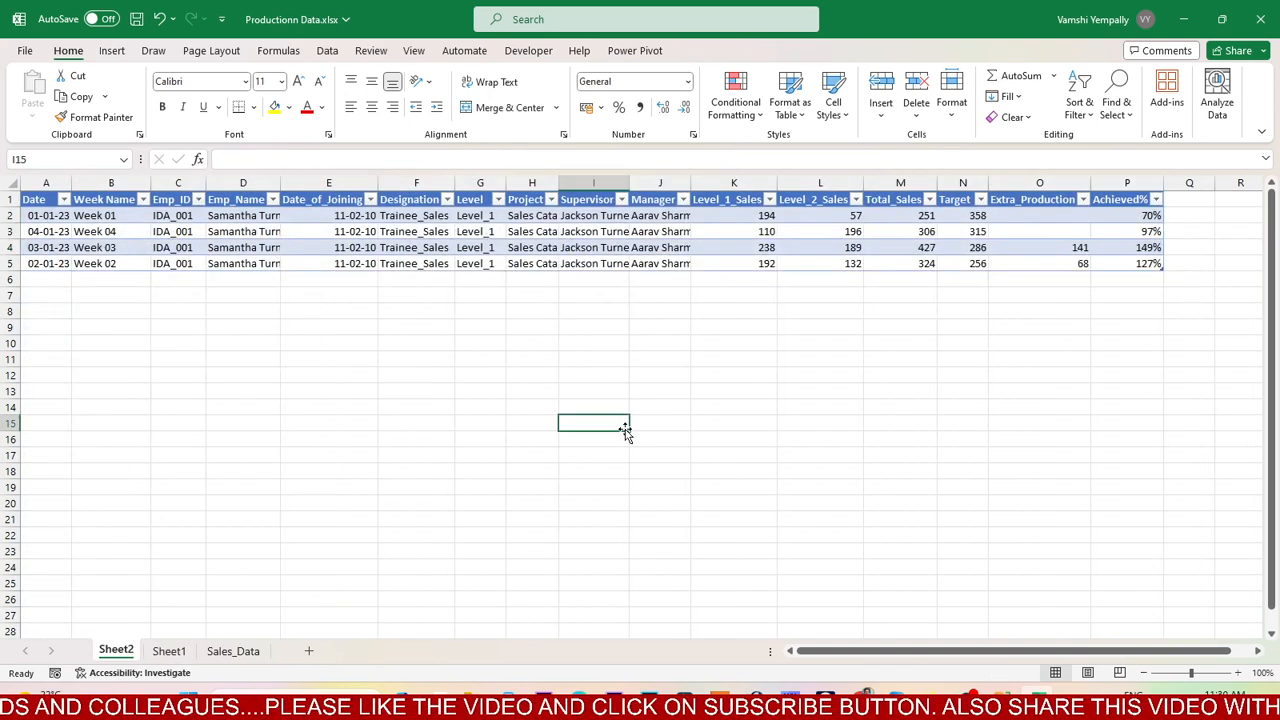
Delete the Sheet2 detail sheet and return to the PivotTable
right_click(122, 645)
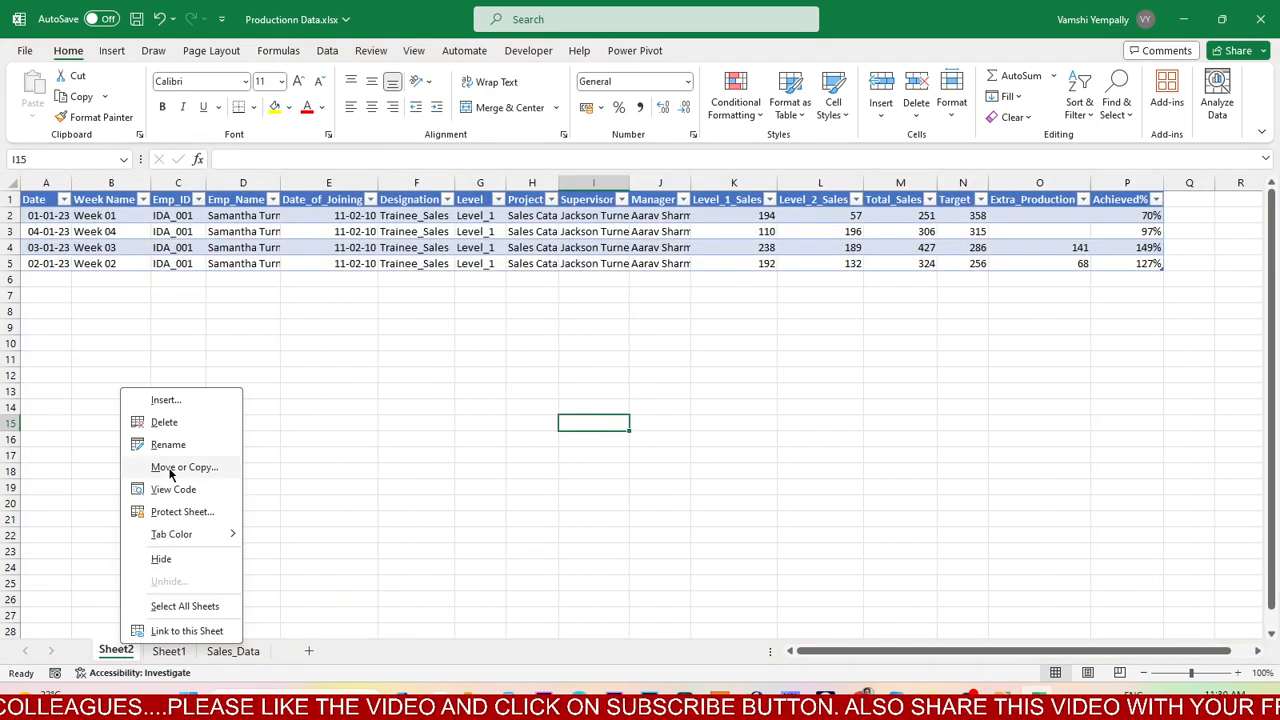
click(152, 423)
click(612, 393)
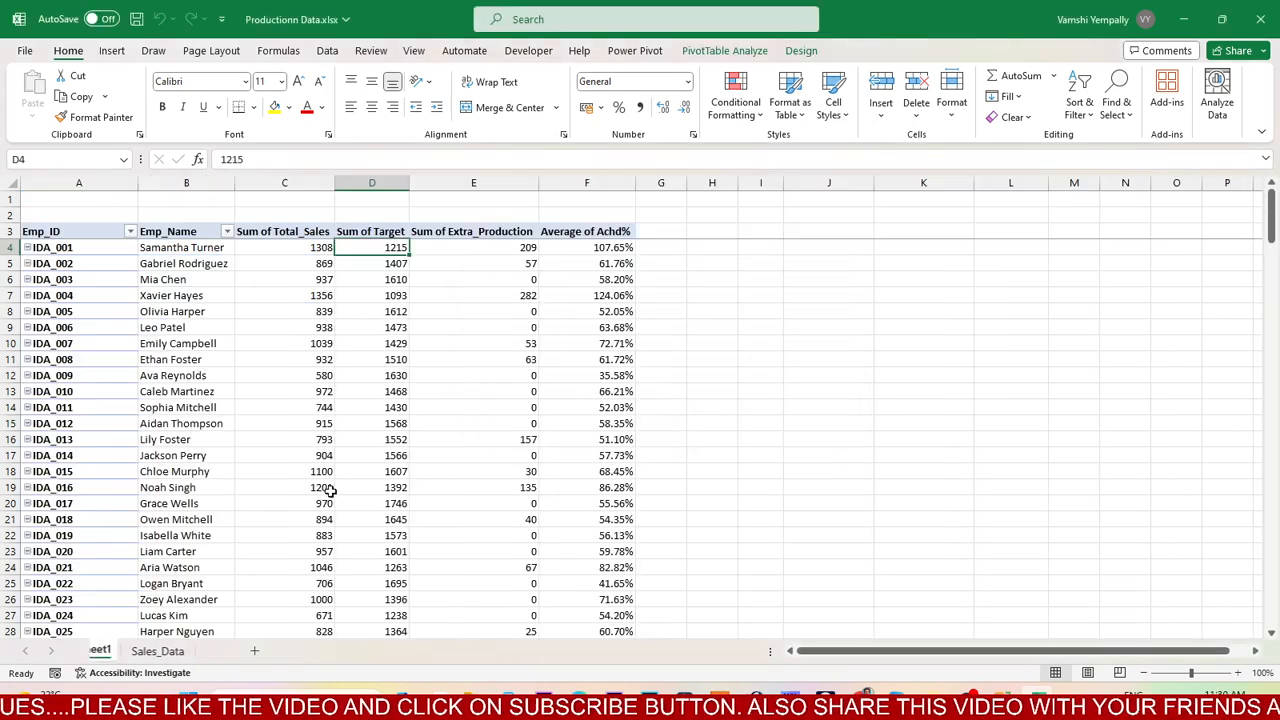
click(305, 505)
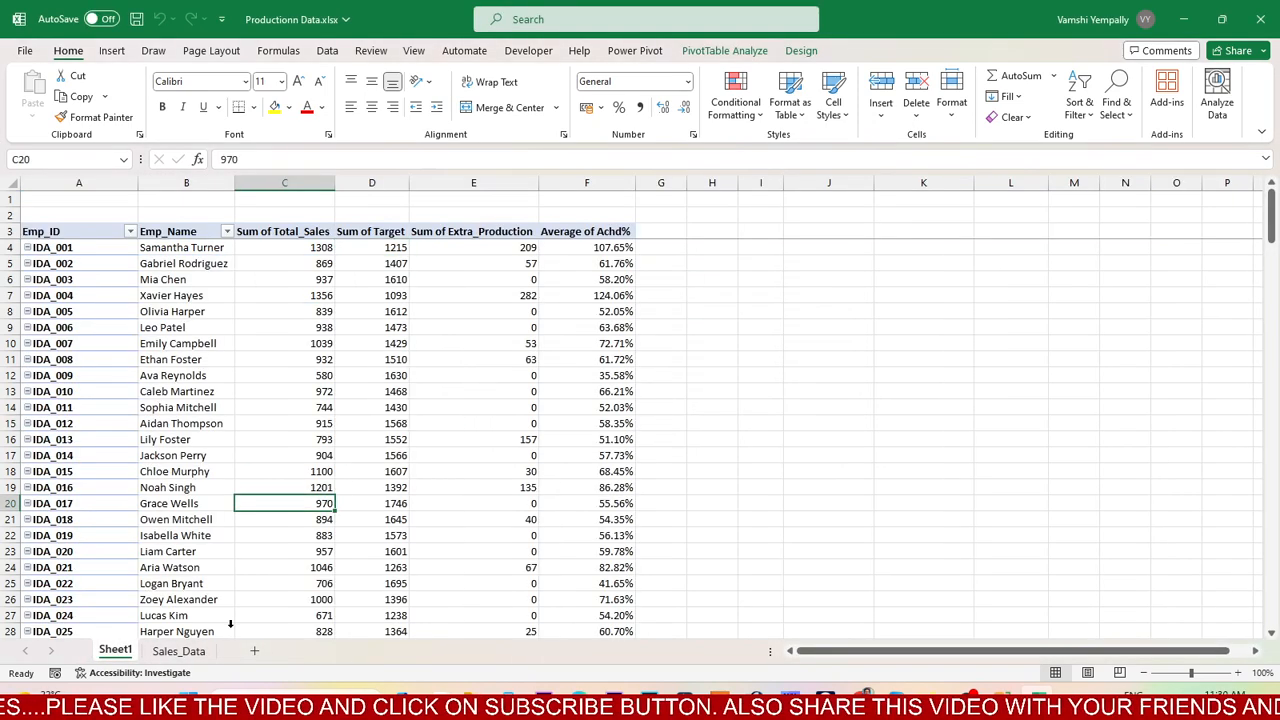
Drill down into the third employee's Sum of Target in D6 to list the underlying records on a separate sheet
click(175, 280)
double_click(405, 280)
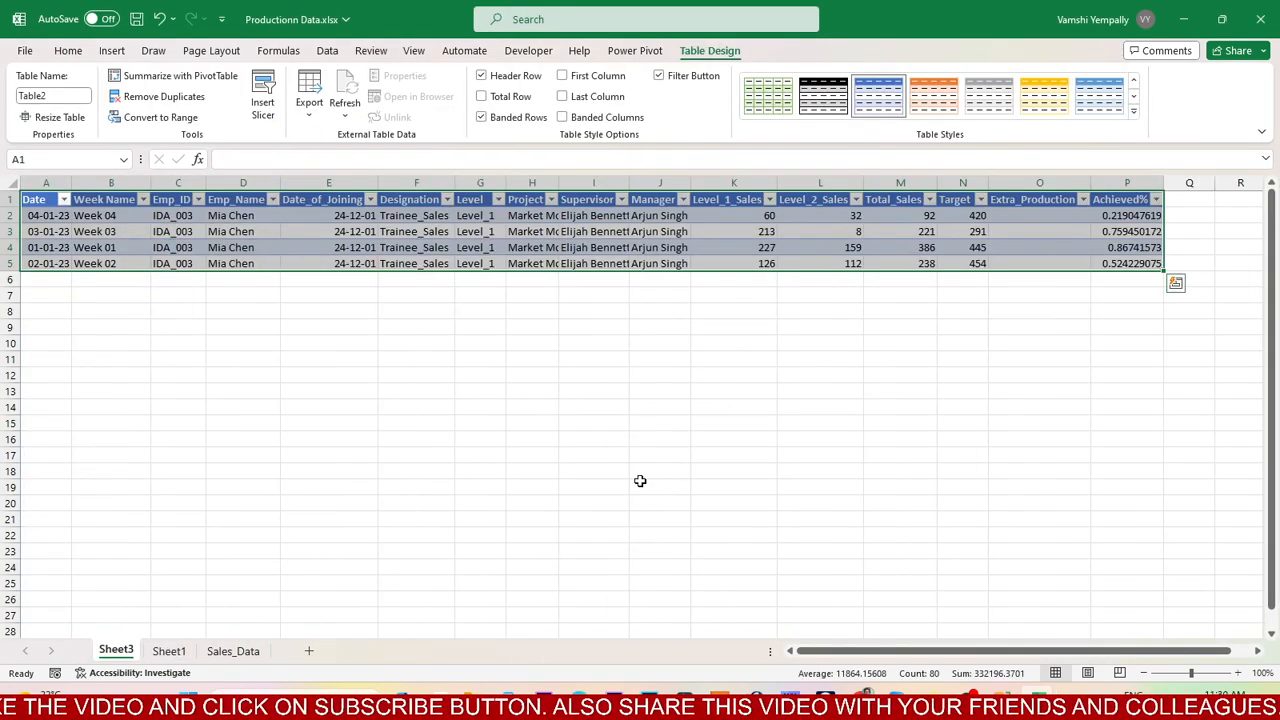
click(640, 481)
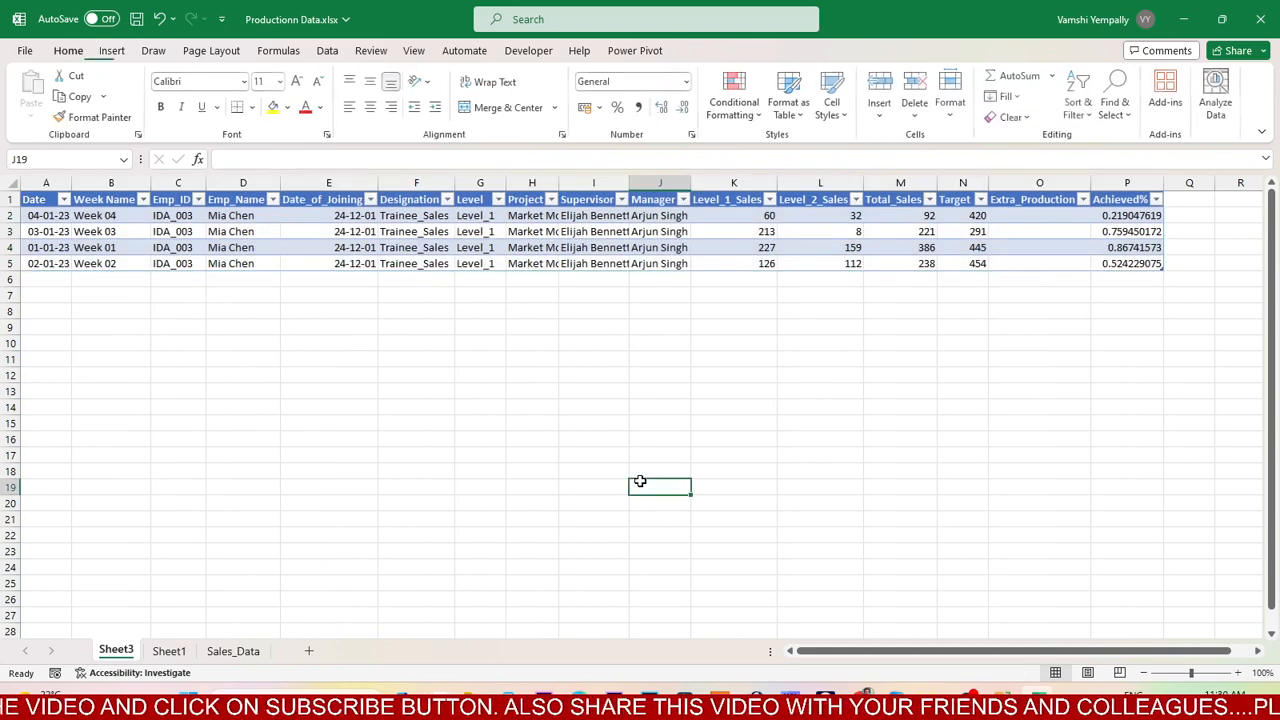
click(9, 178)
click(622, 356)
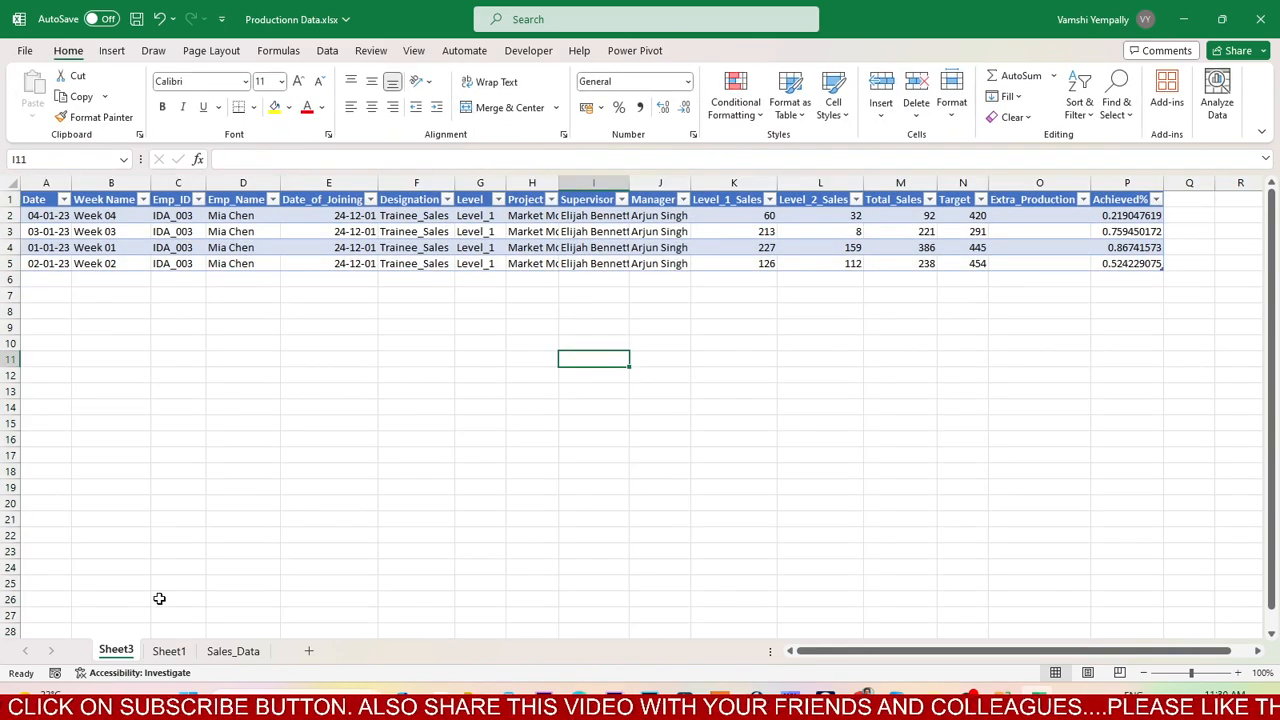
Delete the Sheet3 detail sheet, confirming the permanent deletion
right_click(128, 656)
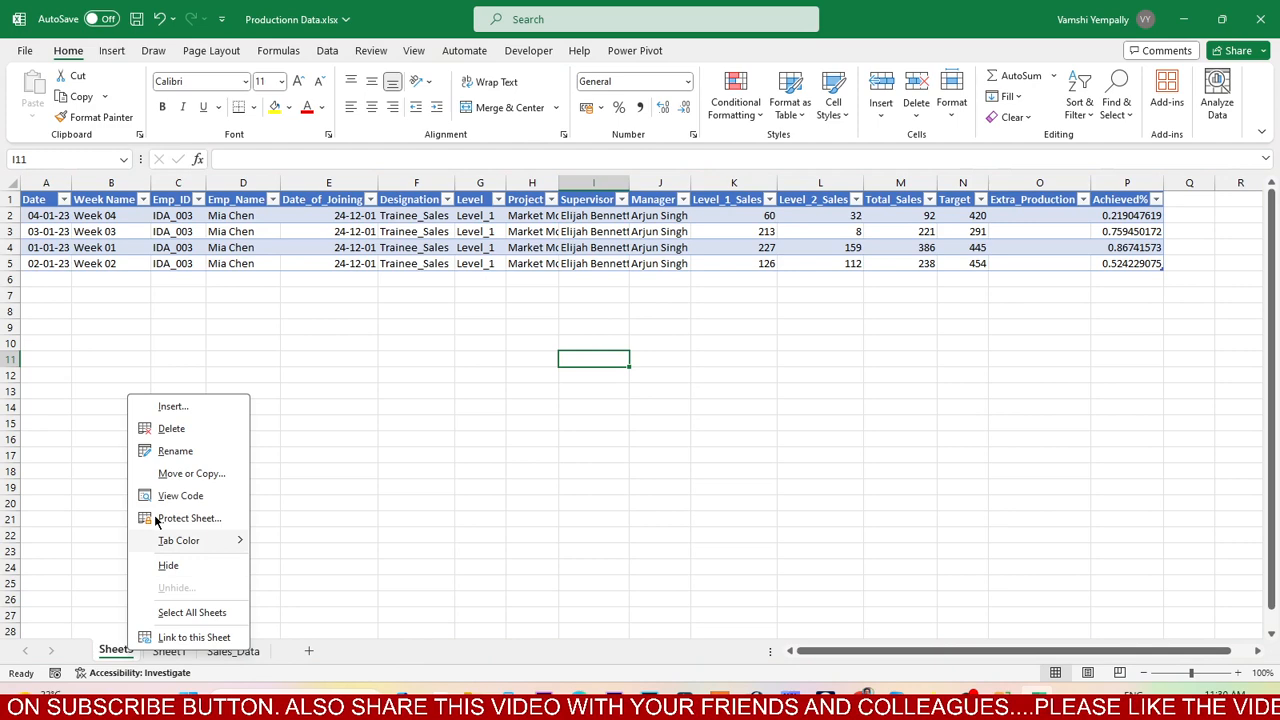
click(165, 423)
click(609, 394)
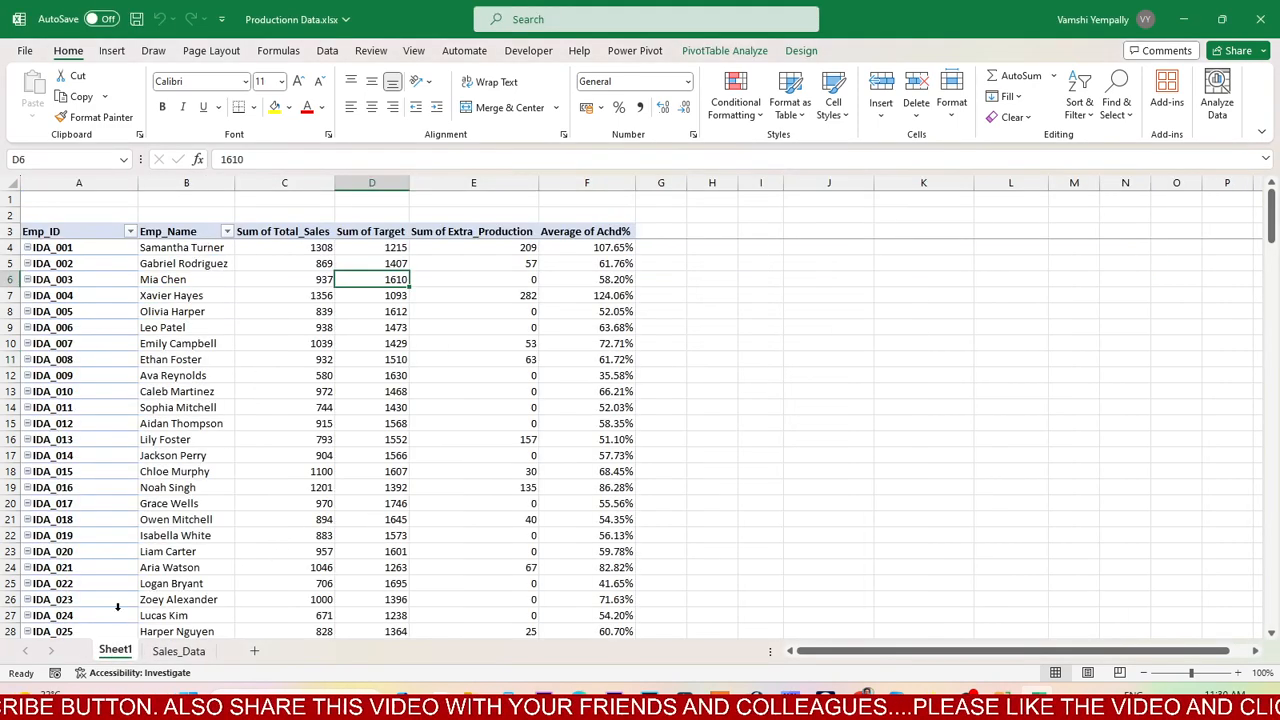
Drill down into the Sum of Target in D29 to list that employee's source records on a separate sheet
scroll(281, 410, down, 6)
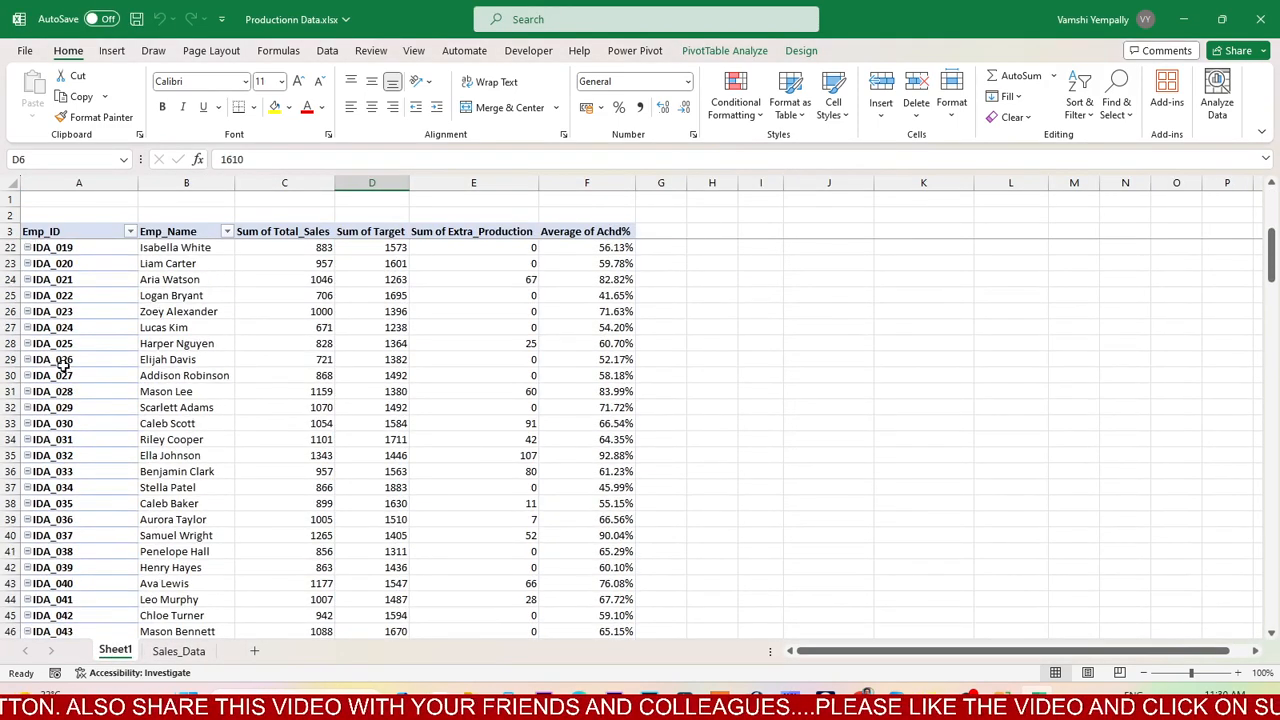
click(70, 360)
double_click(359, 362)
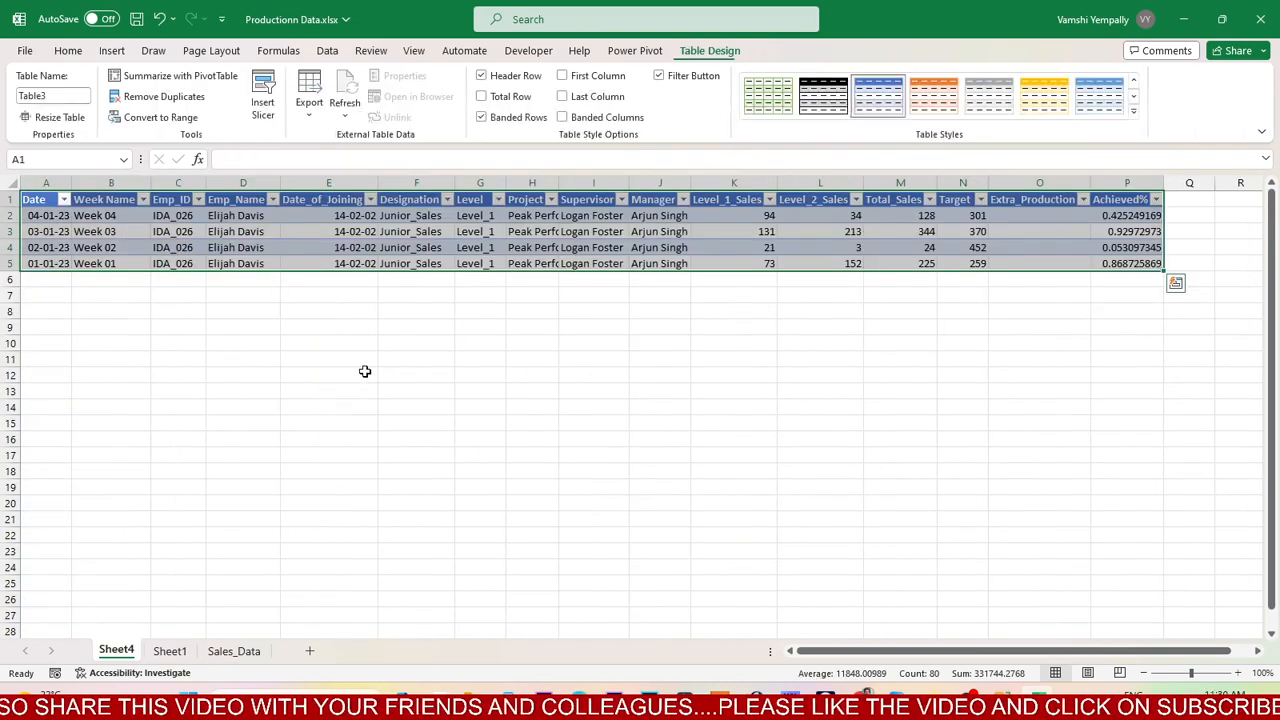
click(159, 358)
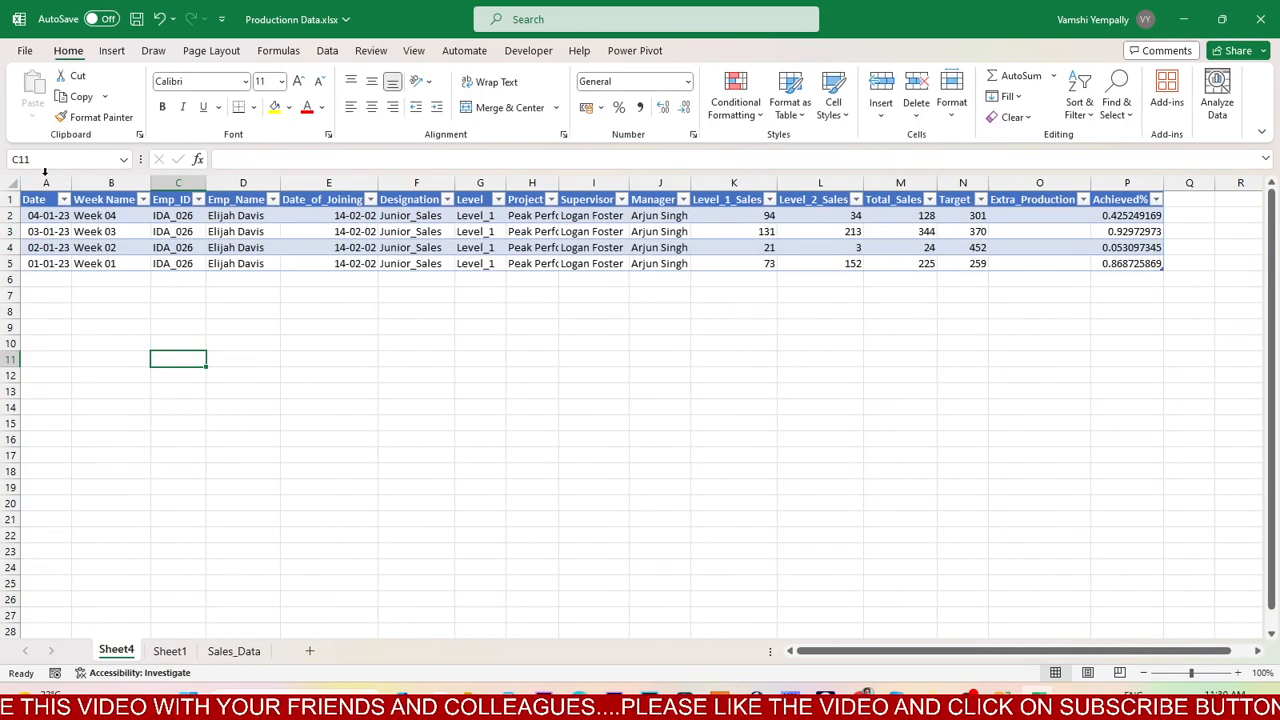
Examine the dates, employee details, Level_1_Sales and Level_2_Sales in the extracted records
click(46, 183)
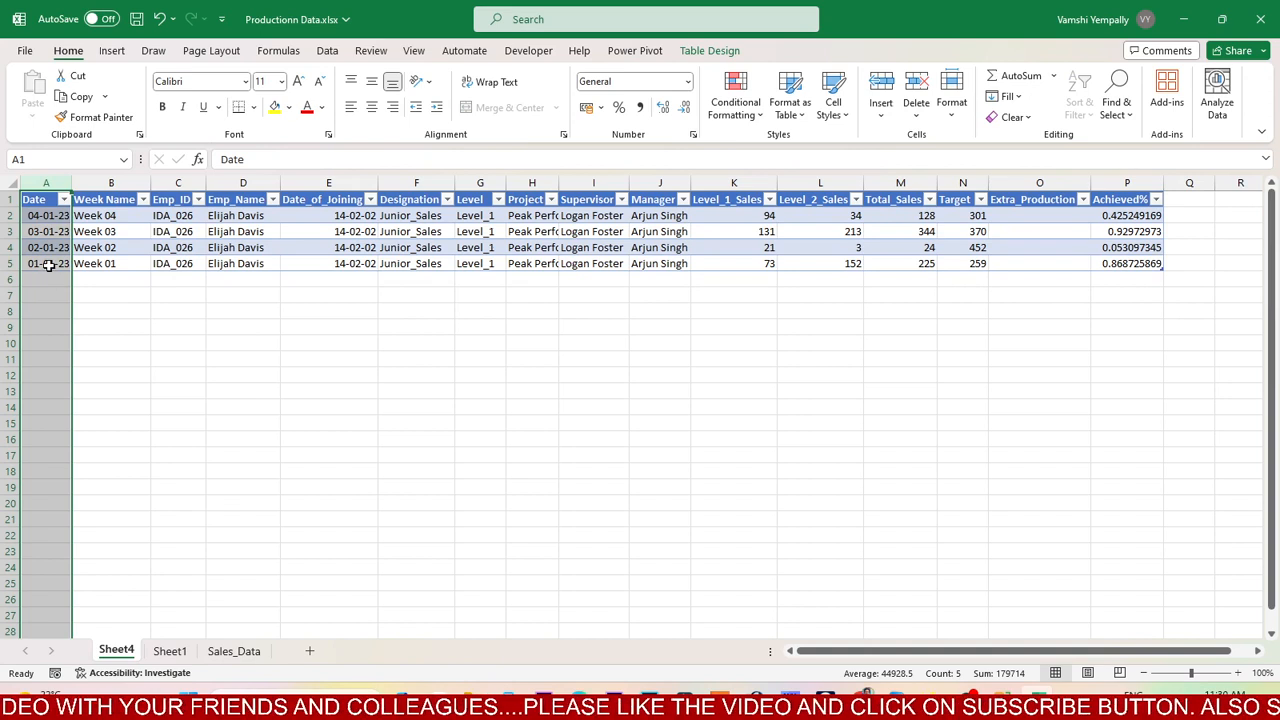
drag(46, 263, 46, 215)
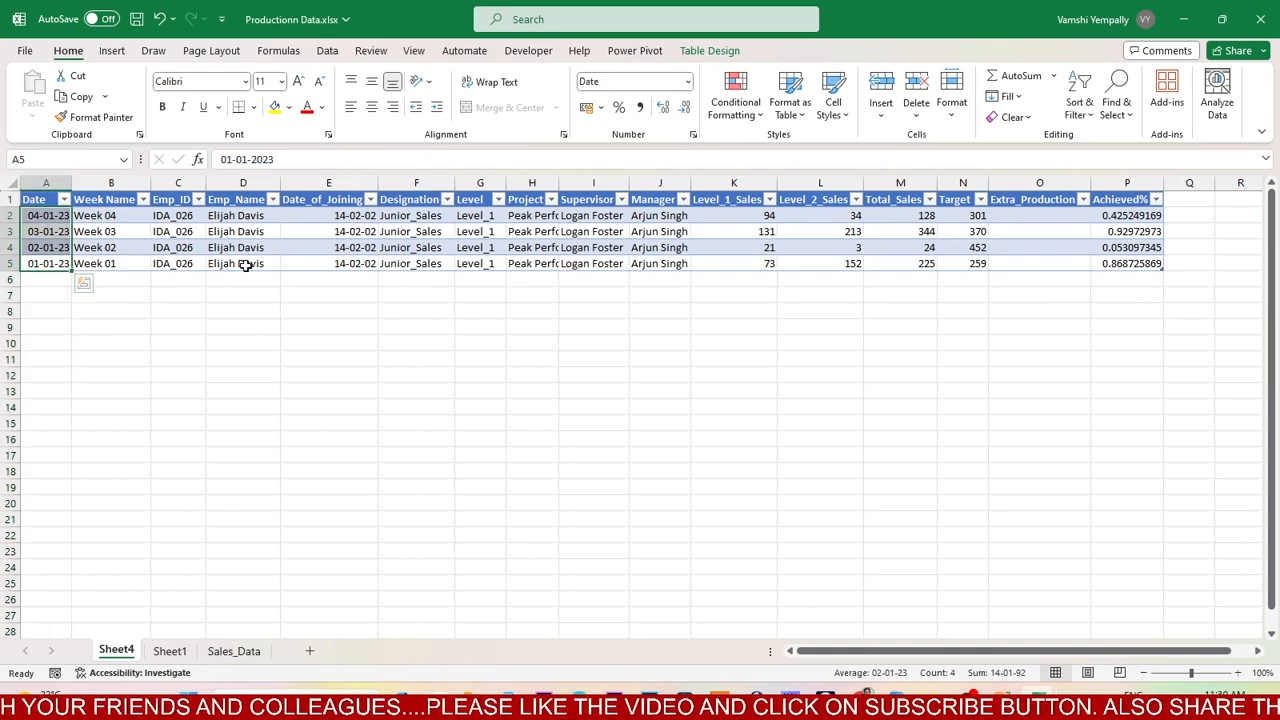
drag(240, 263, 330, 215)
click(724, 246)
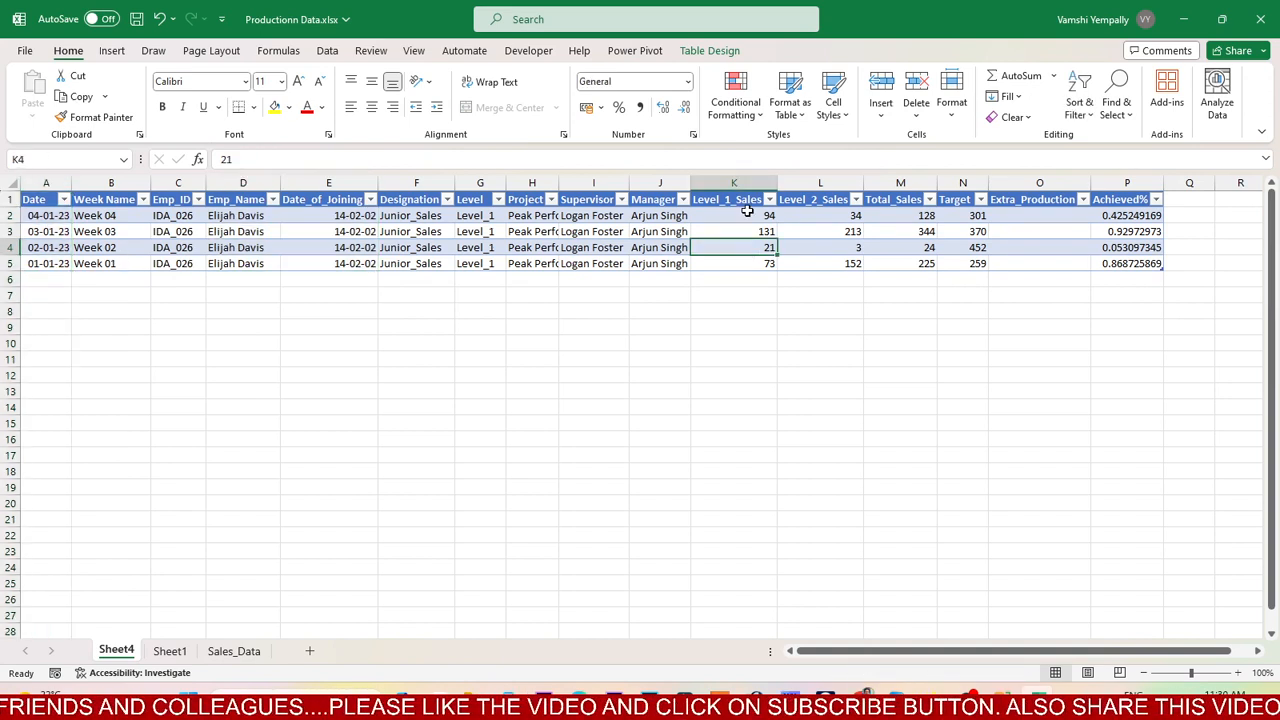
drag(748, 213, 752, 264)
drag(808, 214, 833, 274)
click(805, 343)
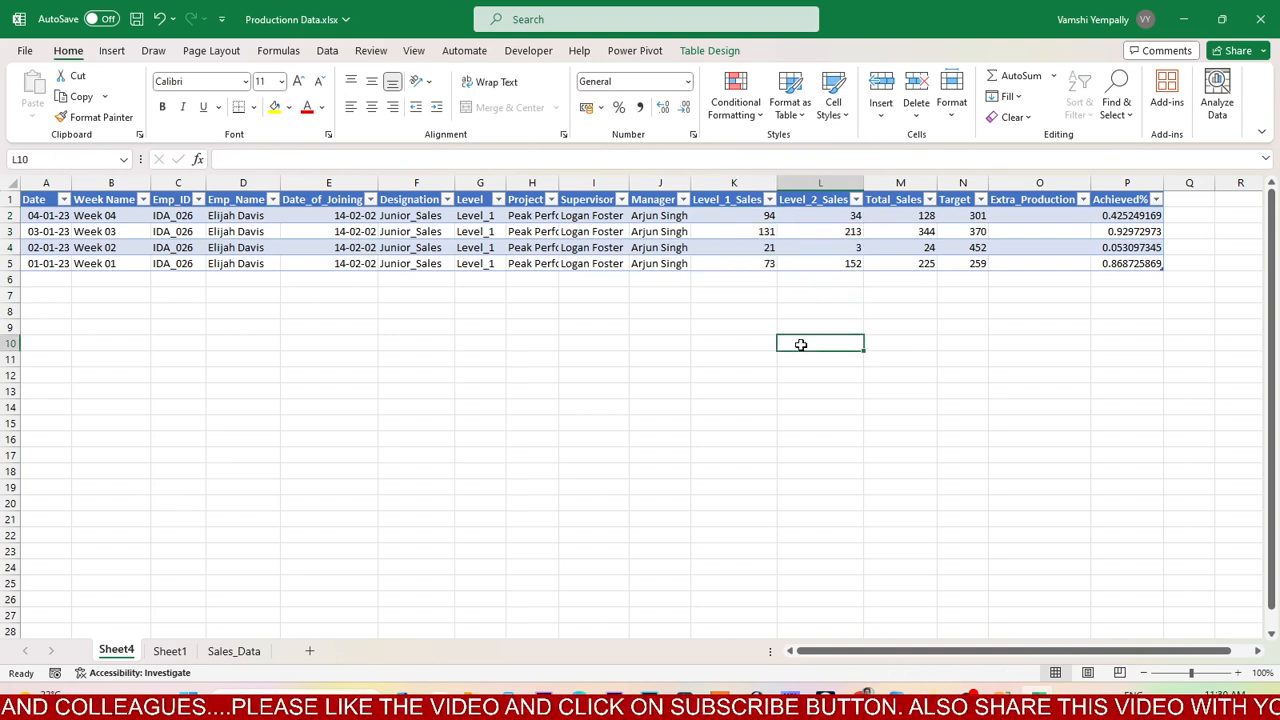
Delete the Sheet4 detail sheet, confirming the permanent deletion
right_click(135, 649)
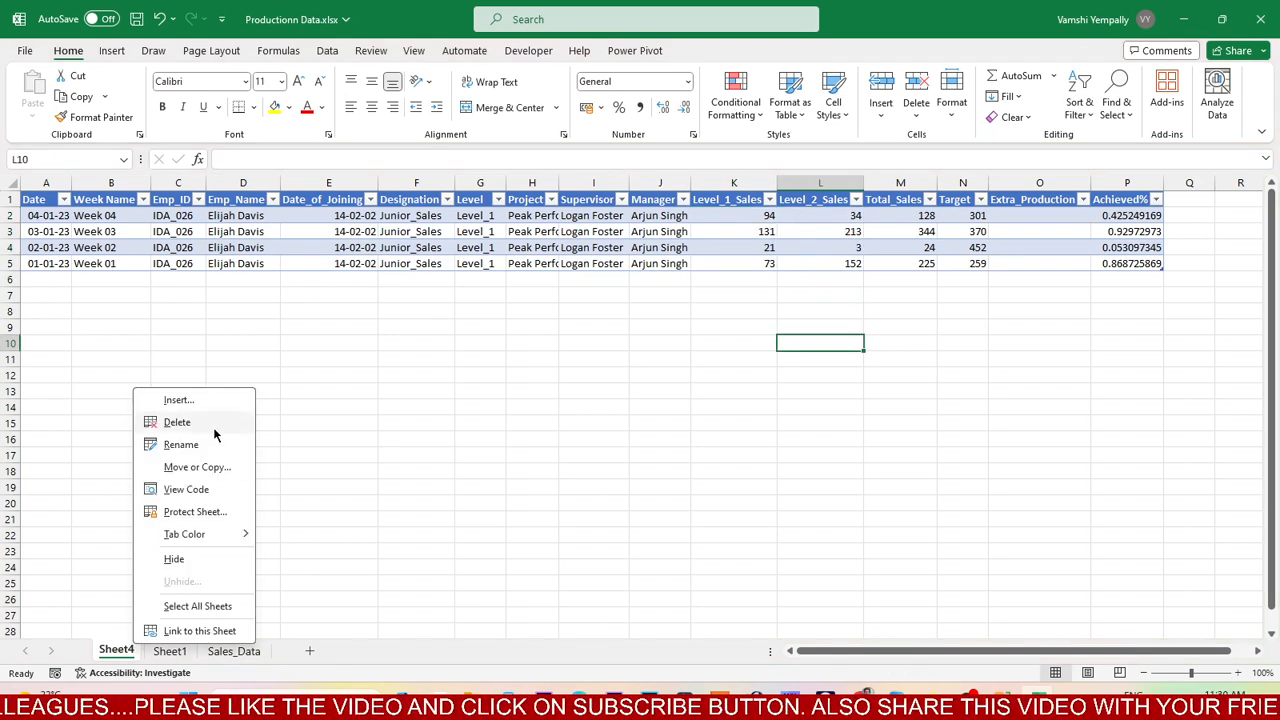
click(175, 420)
click(613, 394)
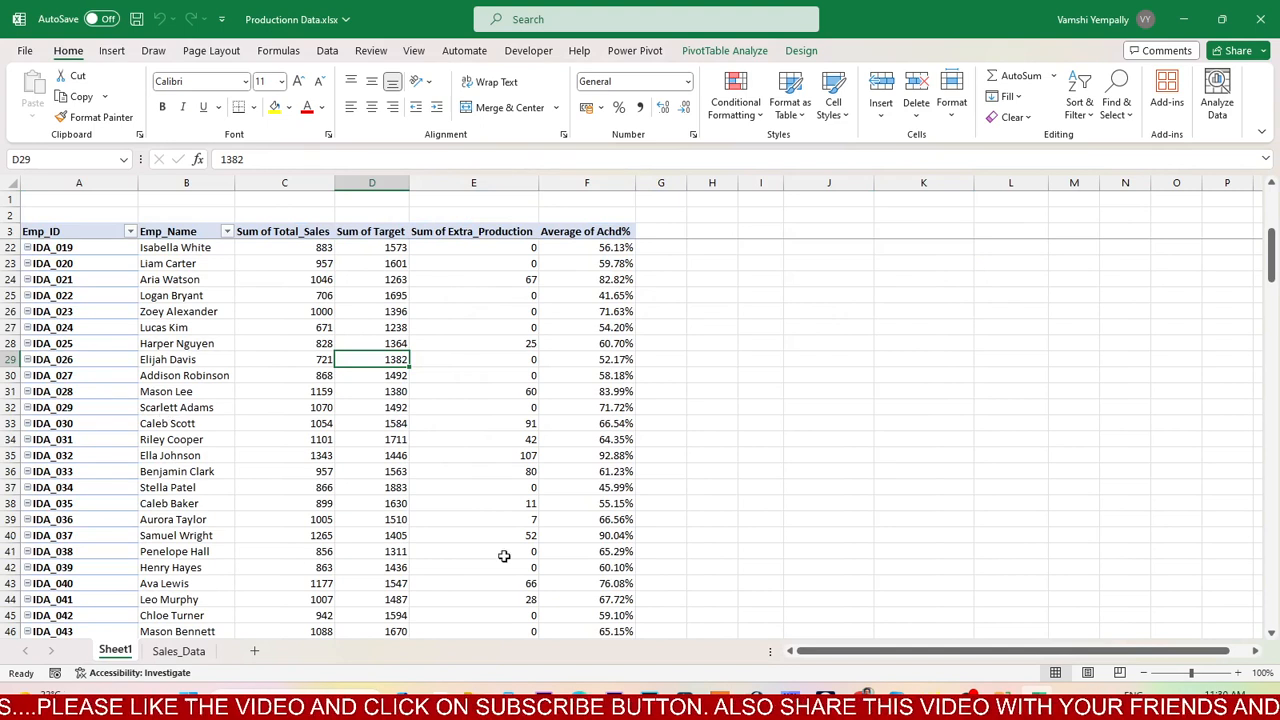
Show the PivotTable field list, add Manager and Supervisor as report filters, and close the list
click(219, 345)
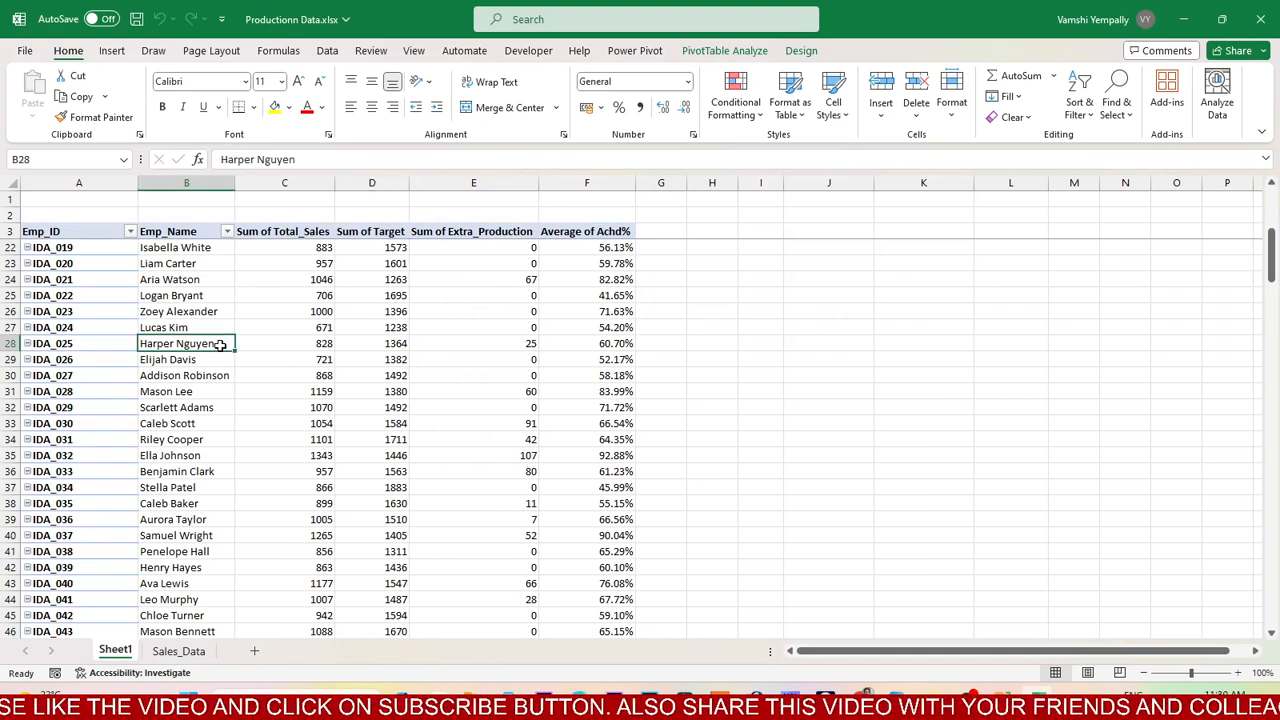
right_click(197, 337)
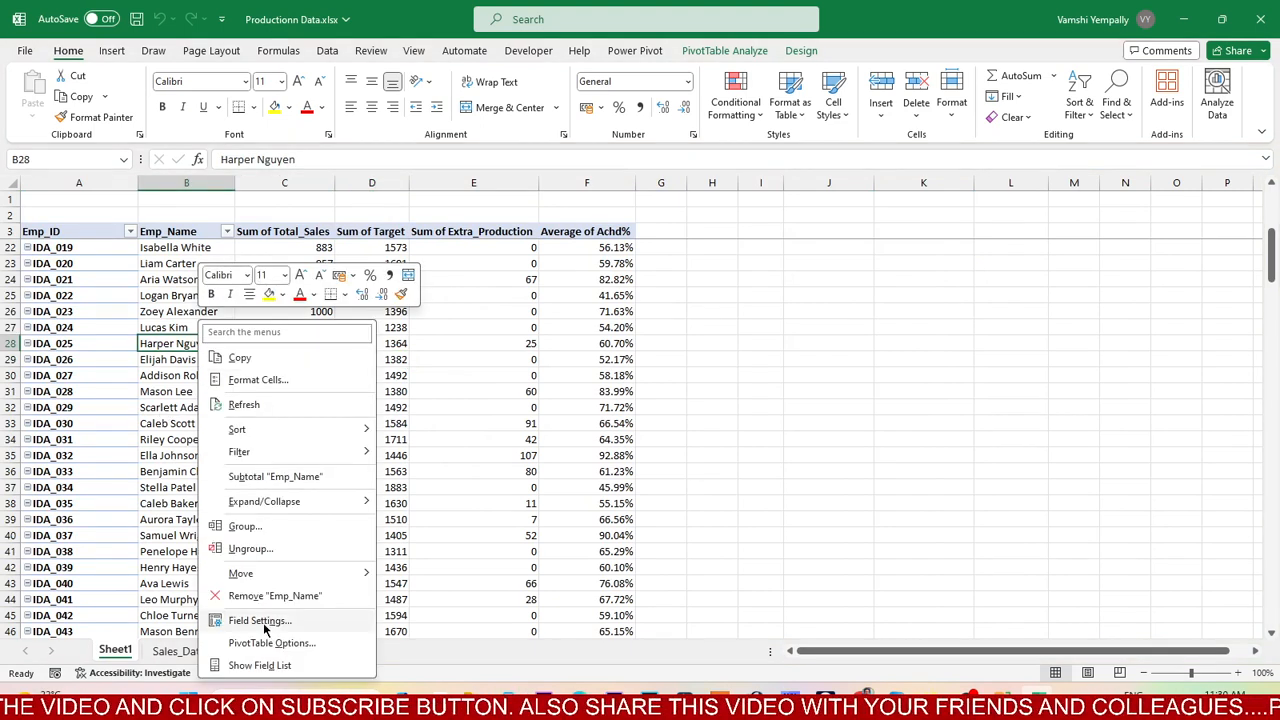
click(262, 665)
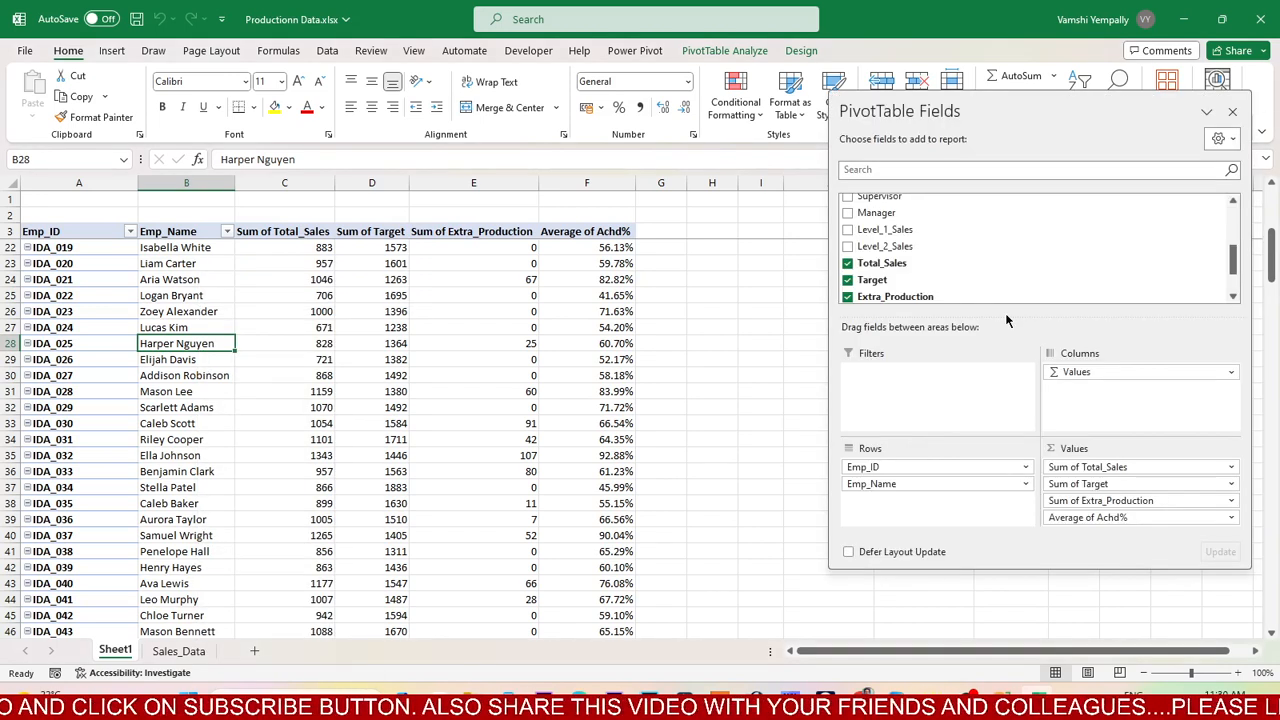
drag(885, 213, 922, 400)
scroll(1058, 245, up, 1)
drag(893, 236, 926, 405)
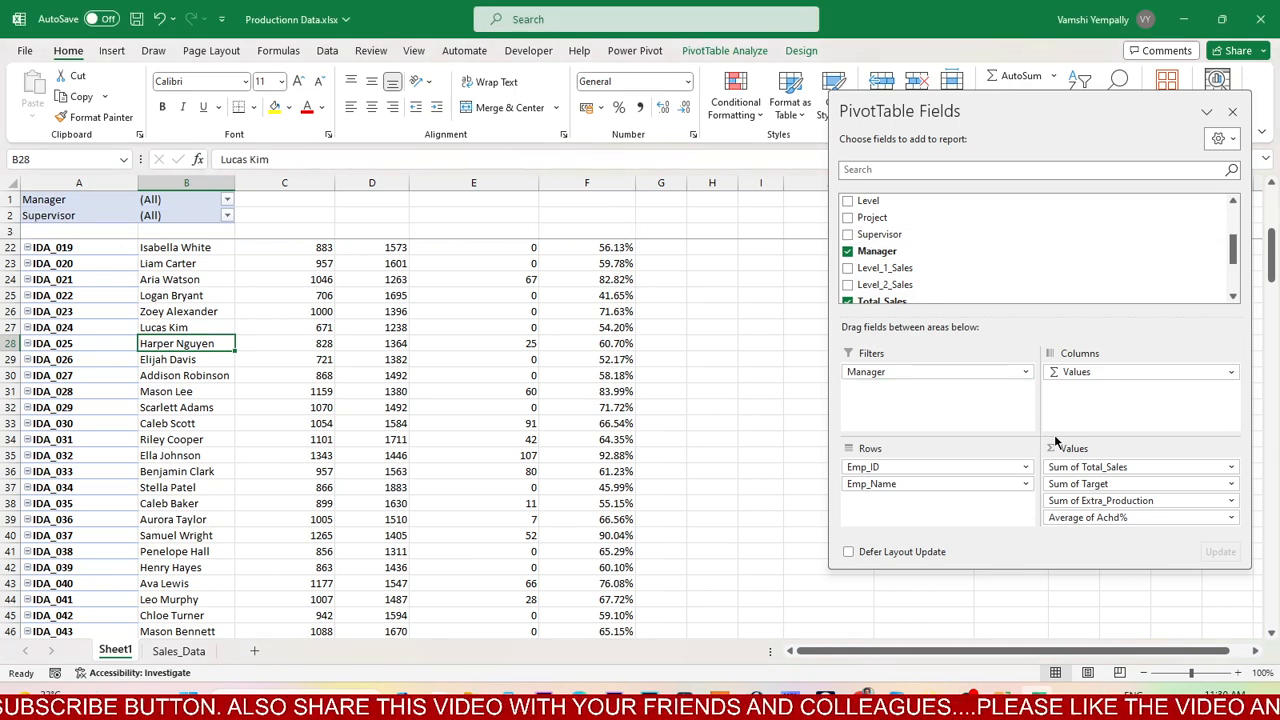
click(1232, 111)
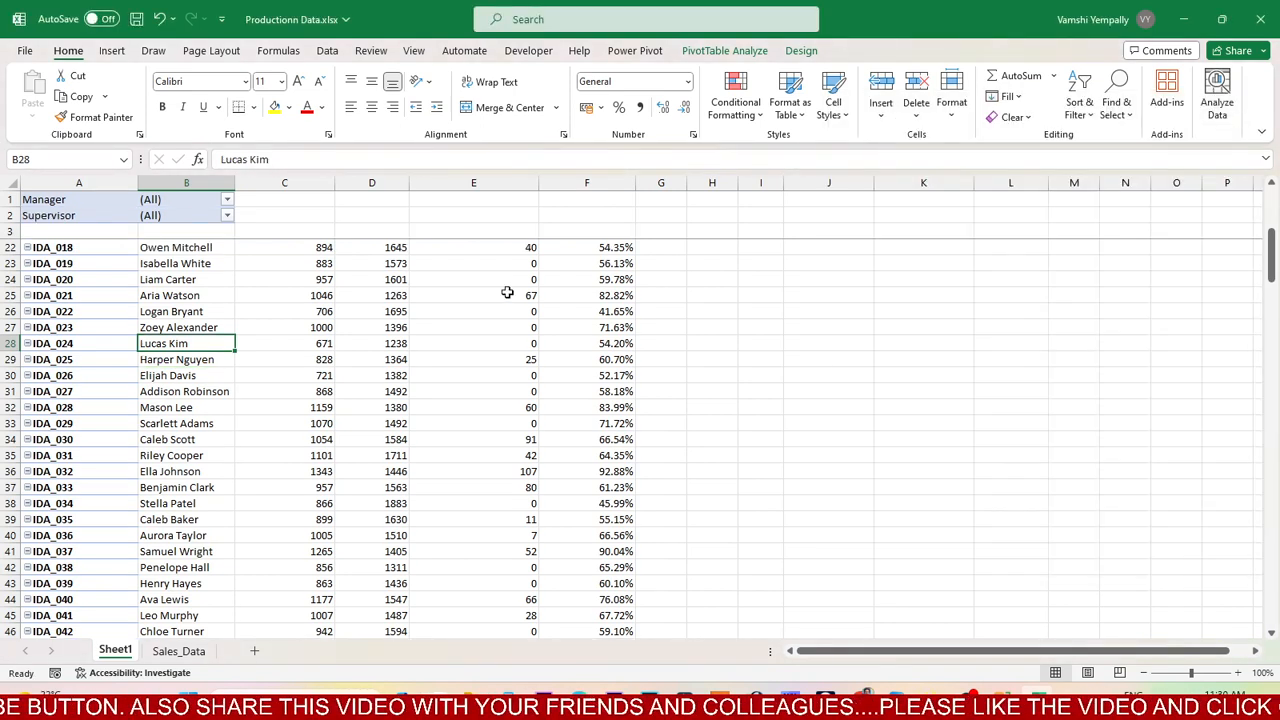
Filter the PivotTable report to the second listed manager
click(226, 200)
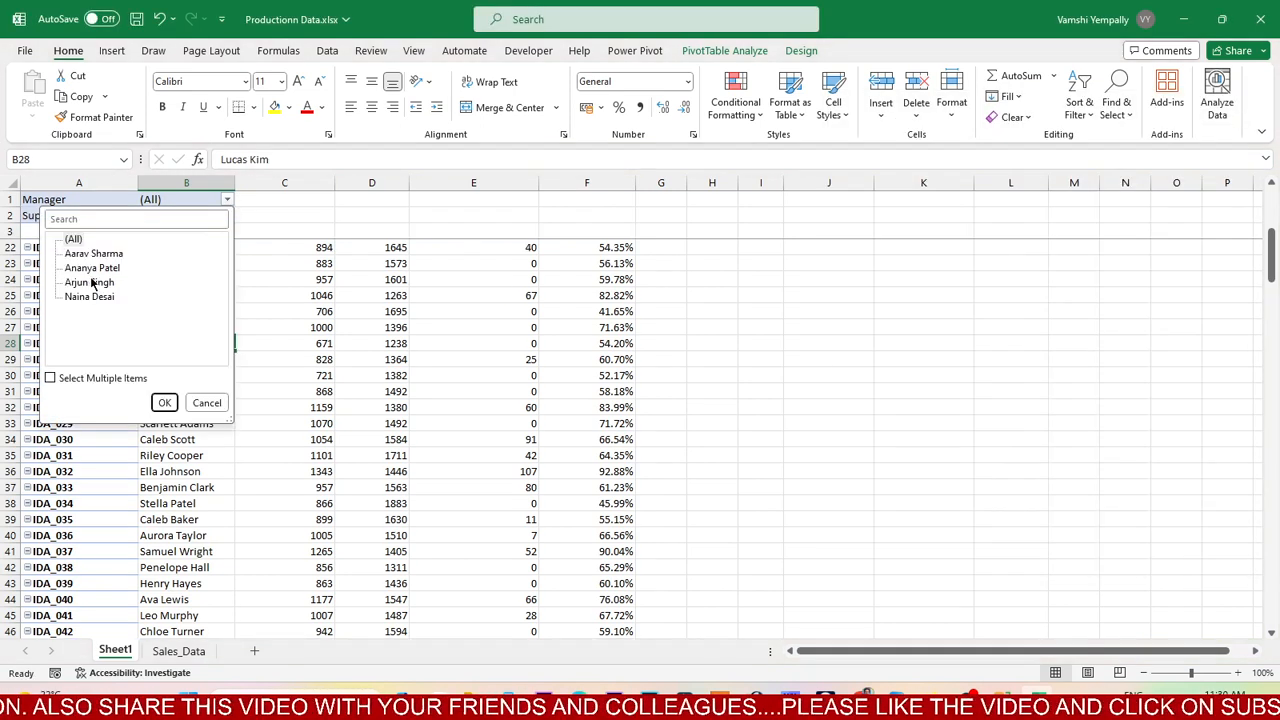
click(165, 402)
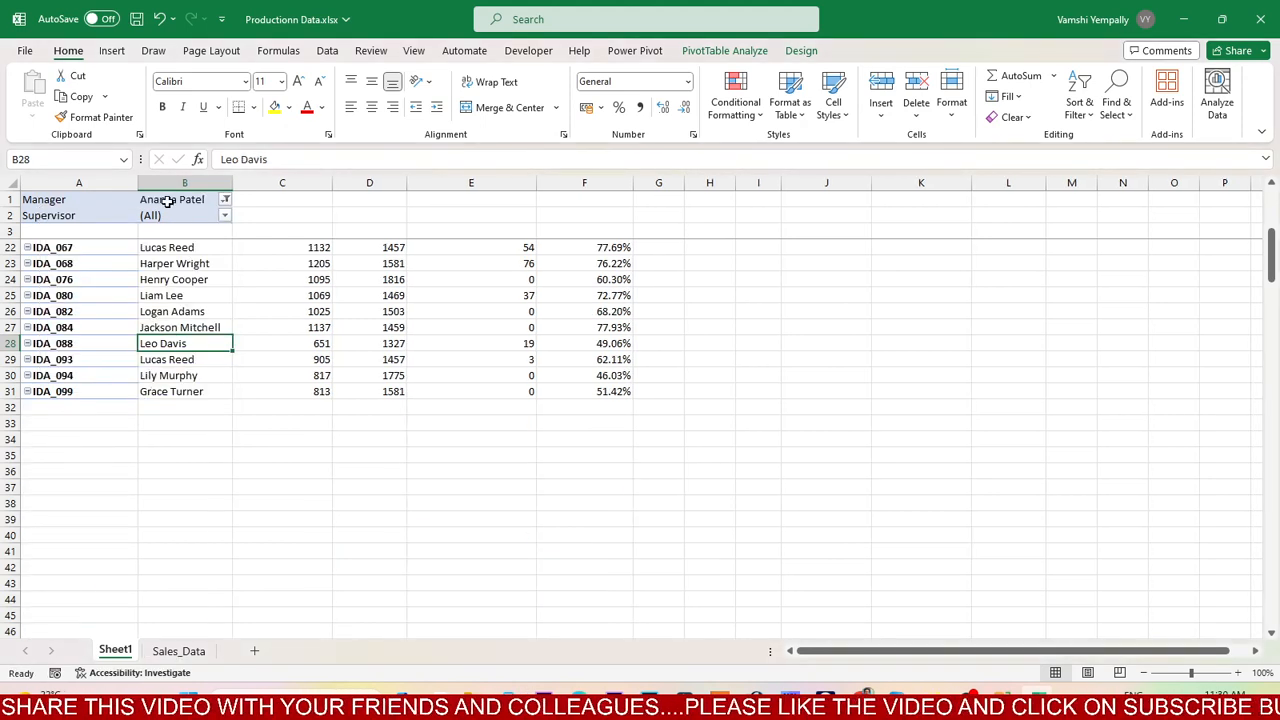
Examine the employee rows for the filtered manager and count all names in the Emp_Name column
drag(92, 252, 237, 394)
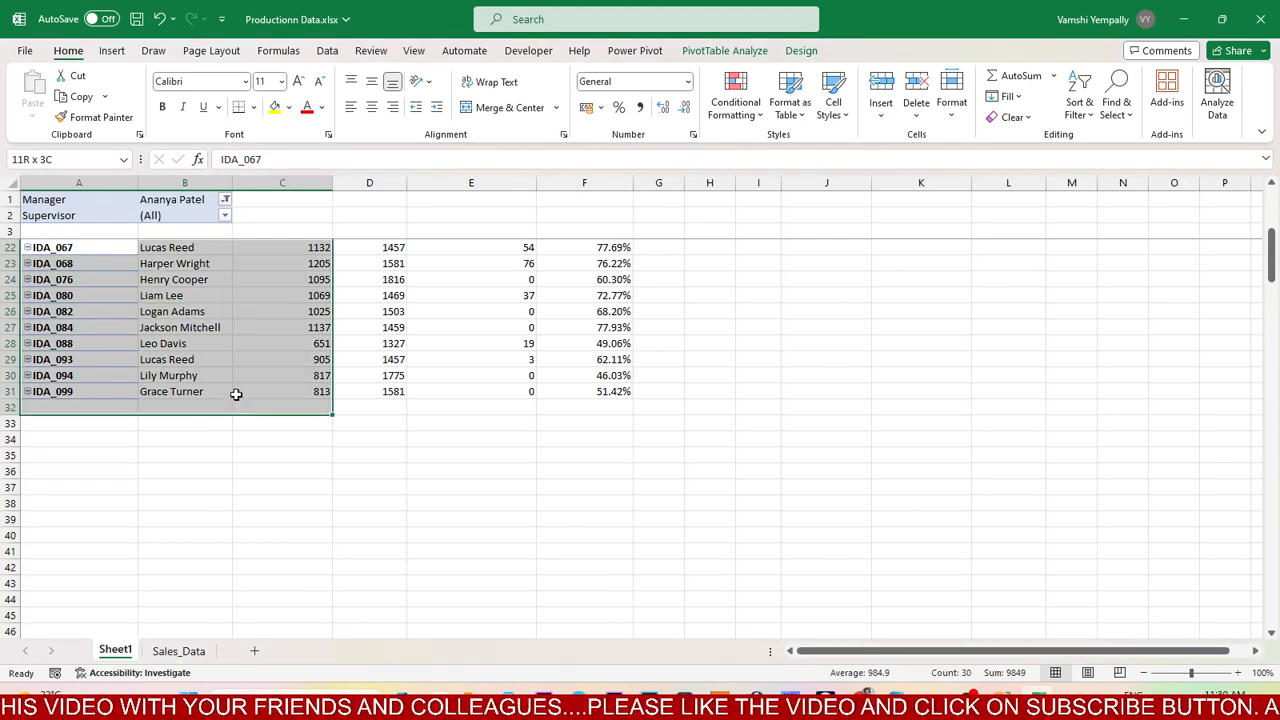
click(622, 540)
drag(180, 247, 188, 402)
scroll(188, 402, up, 6)
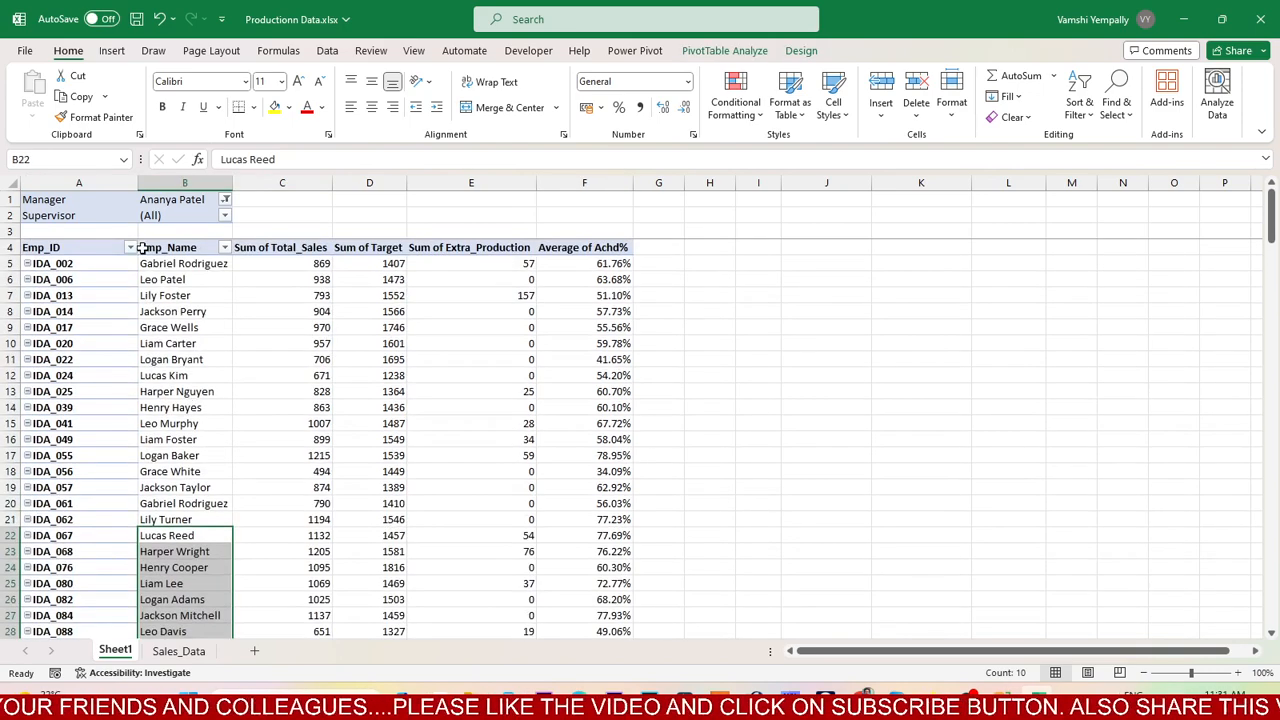
drag(182, 264, 185, 555)
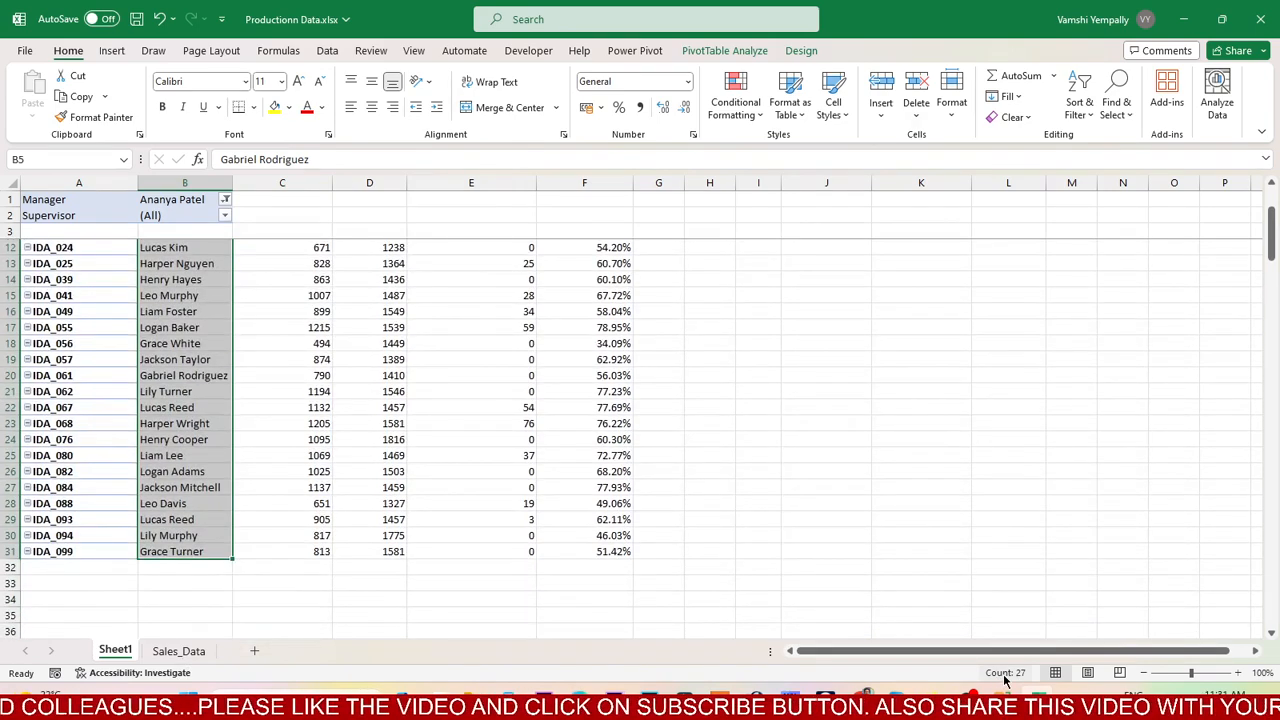
scroll(339, 354, up, 3)
click(331, 231)
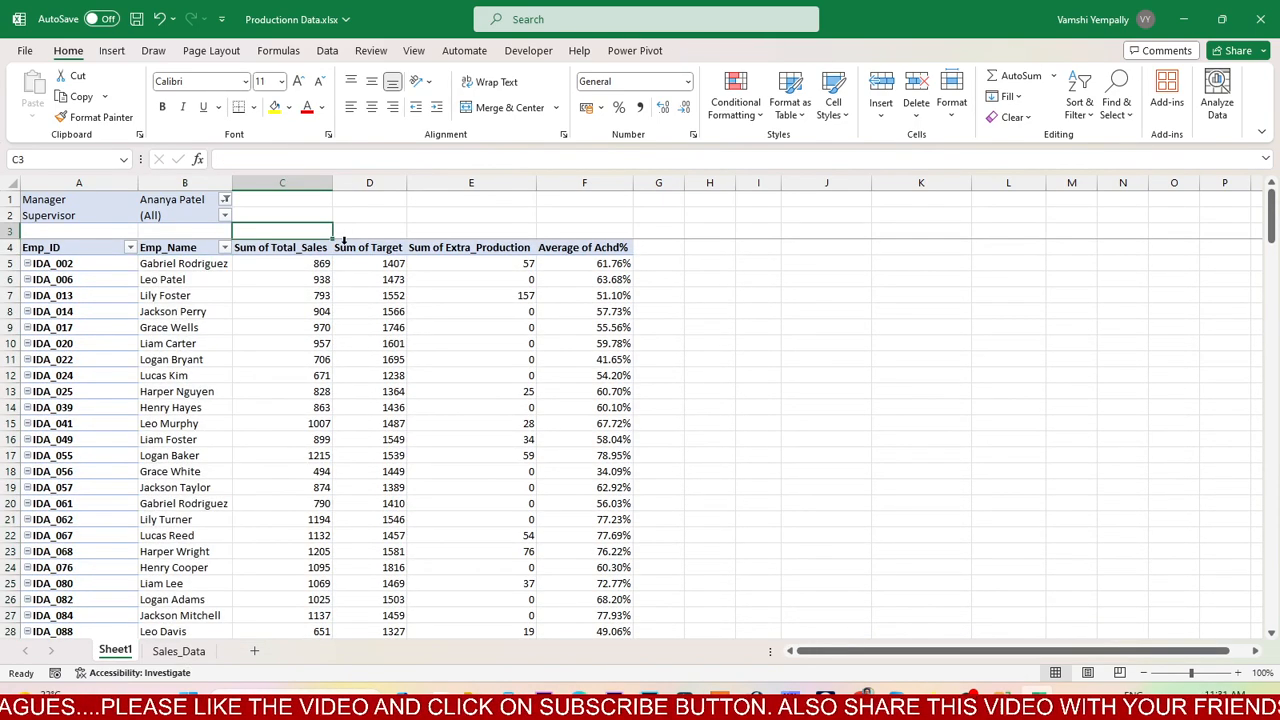
scroll(627, 362, down, 4)
scroll(614, 374, up, 4)
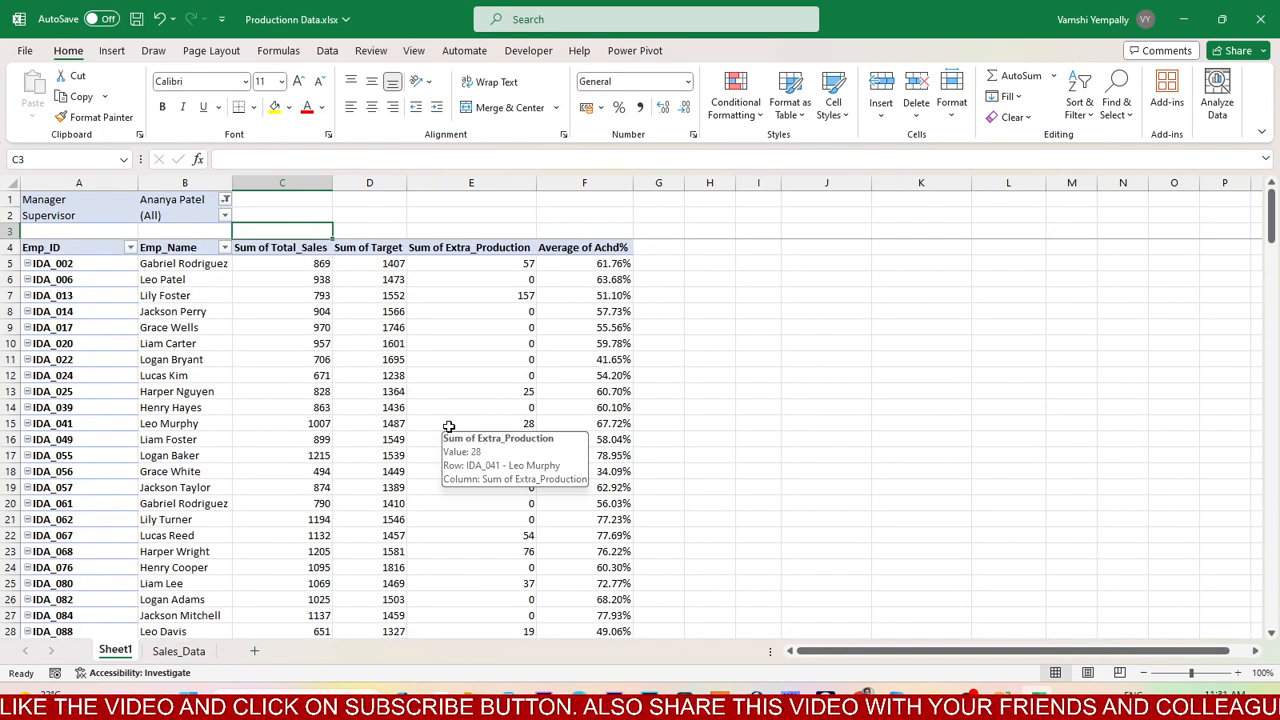
Switch the Manager filter to the last listed manager and reset it to (All)
click(203, 199)
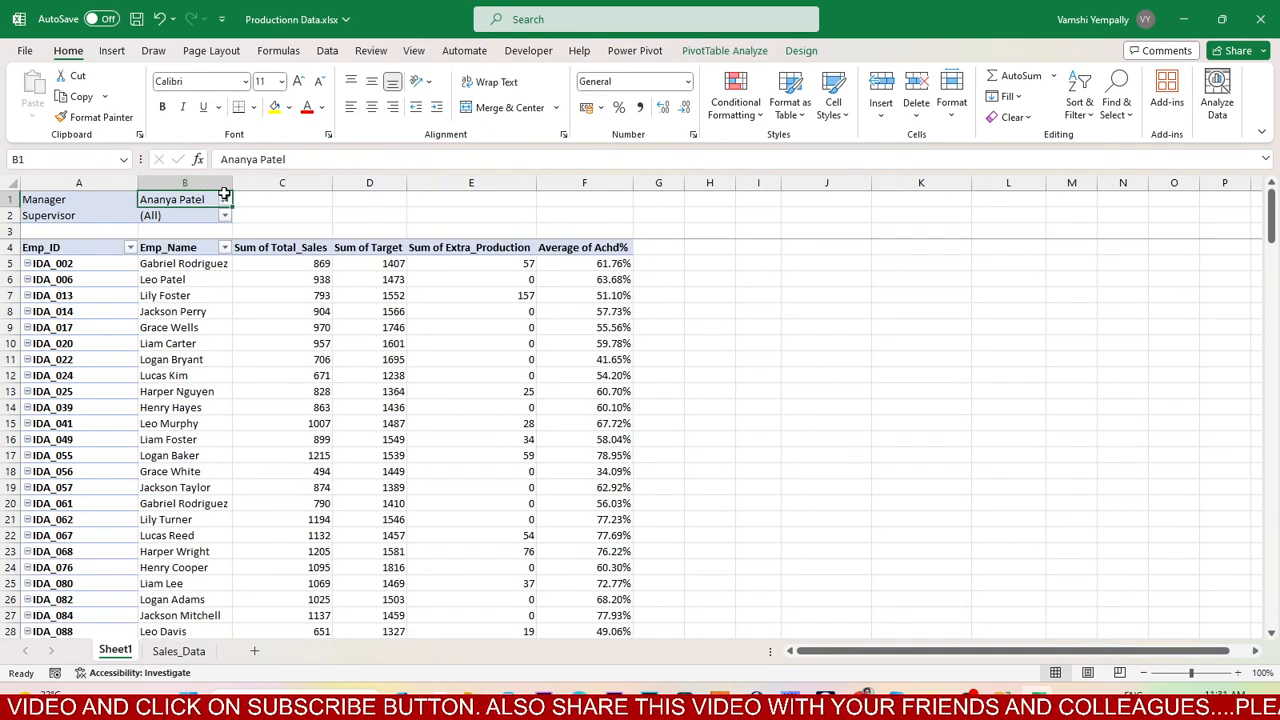
click(226, 200)
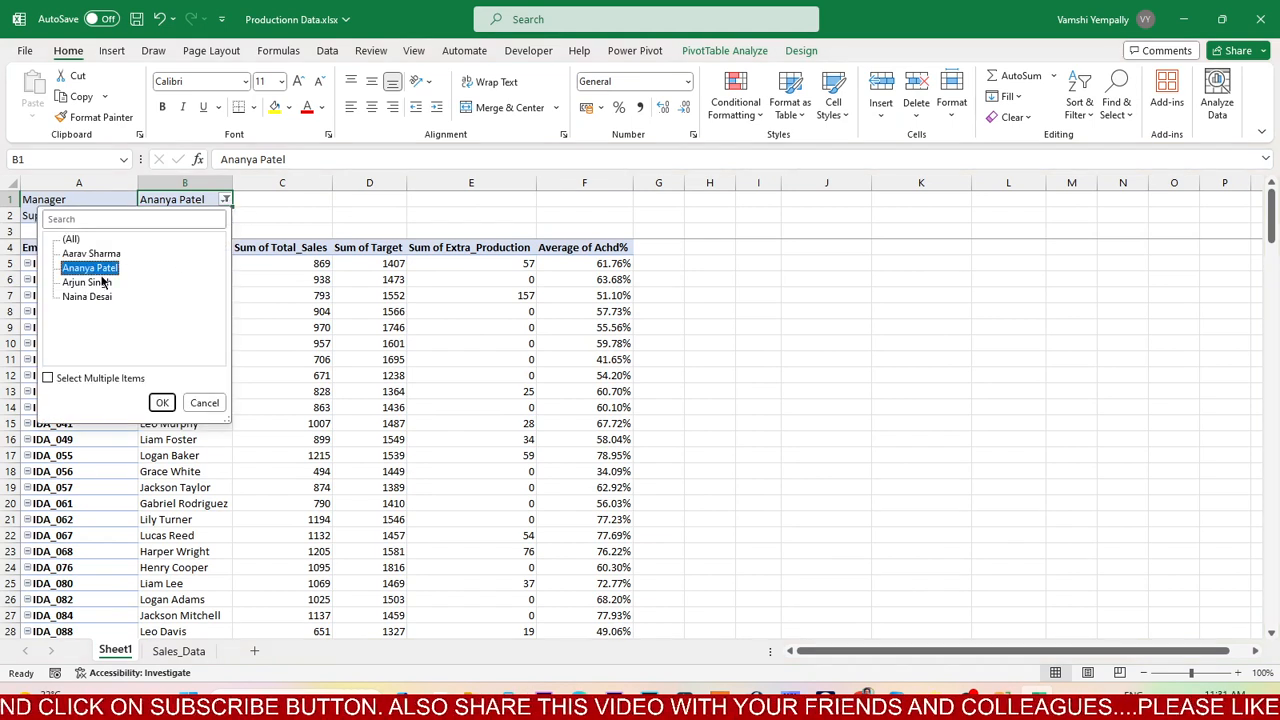
click(104, 297)
click(158, 402)
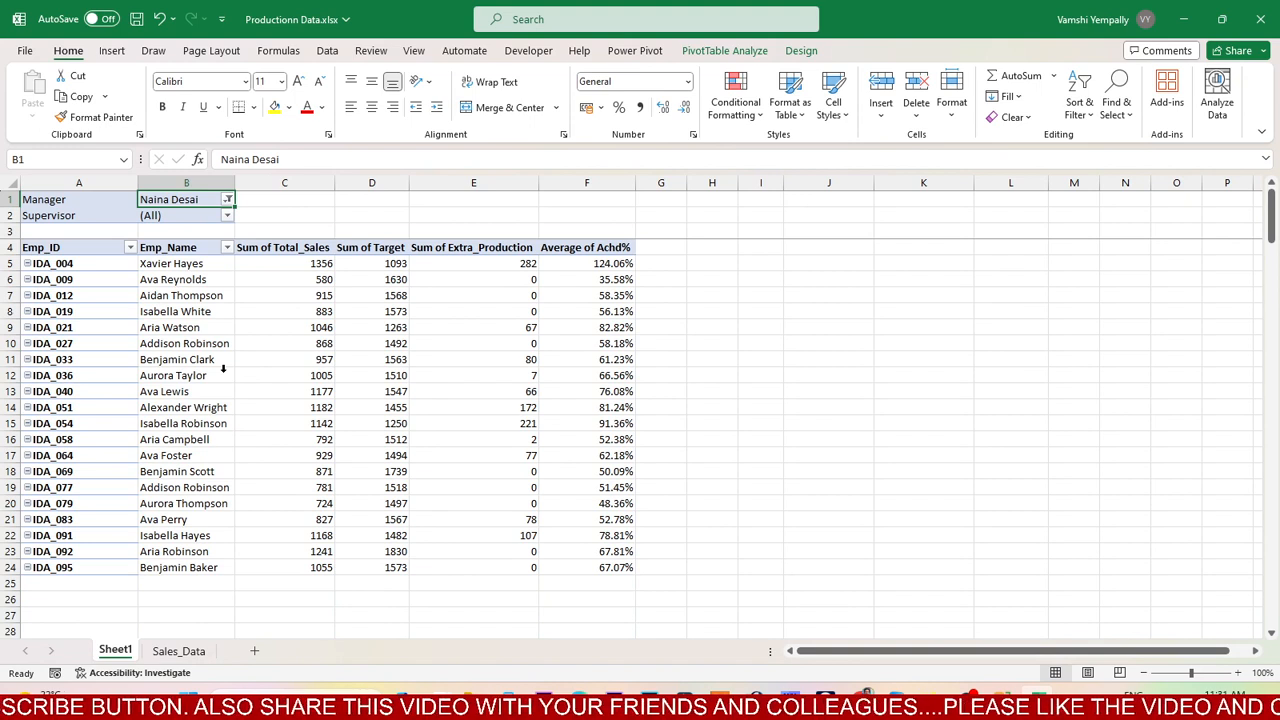
click(227, 199)
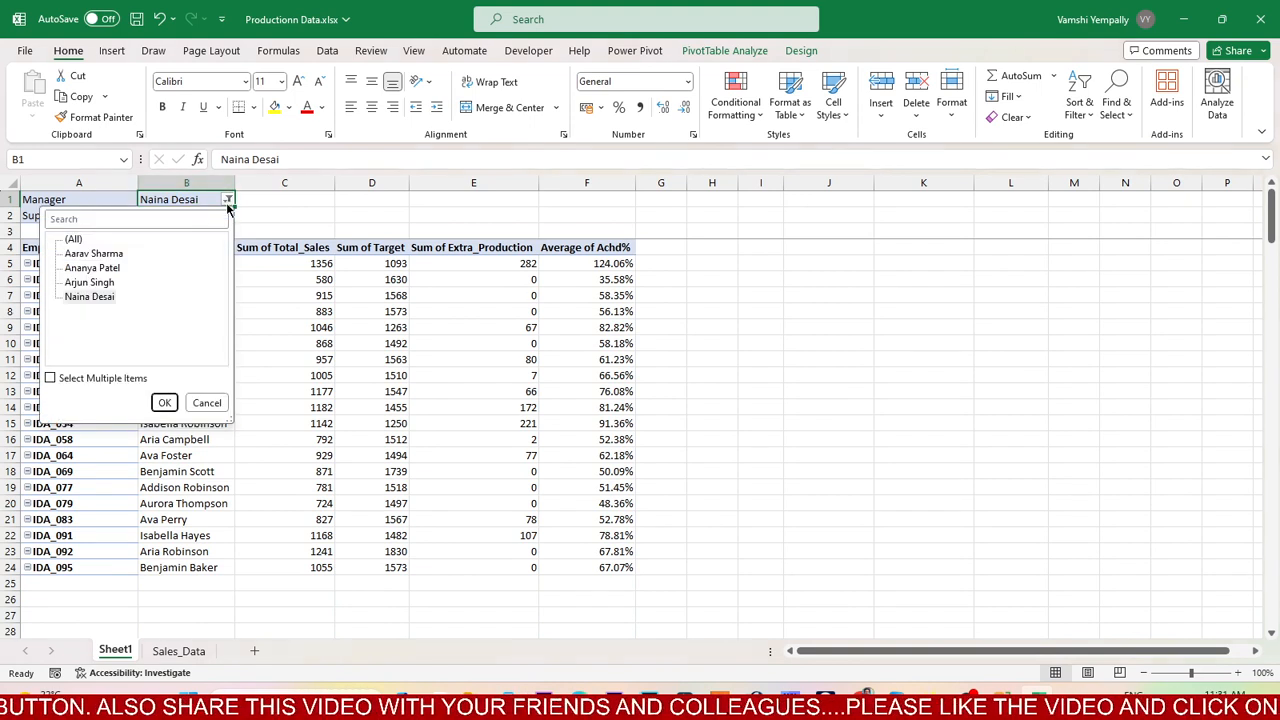
click(73, 242)
click(164, 402)
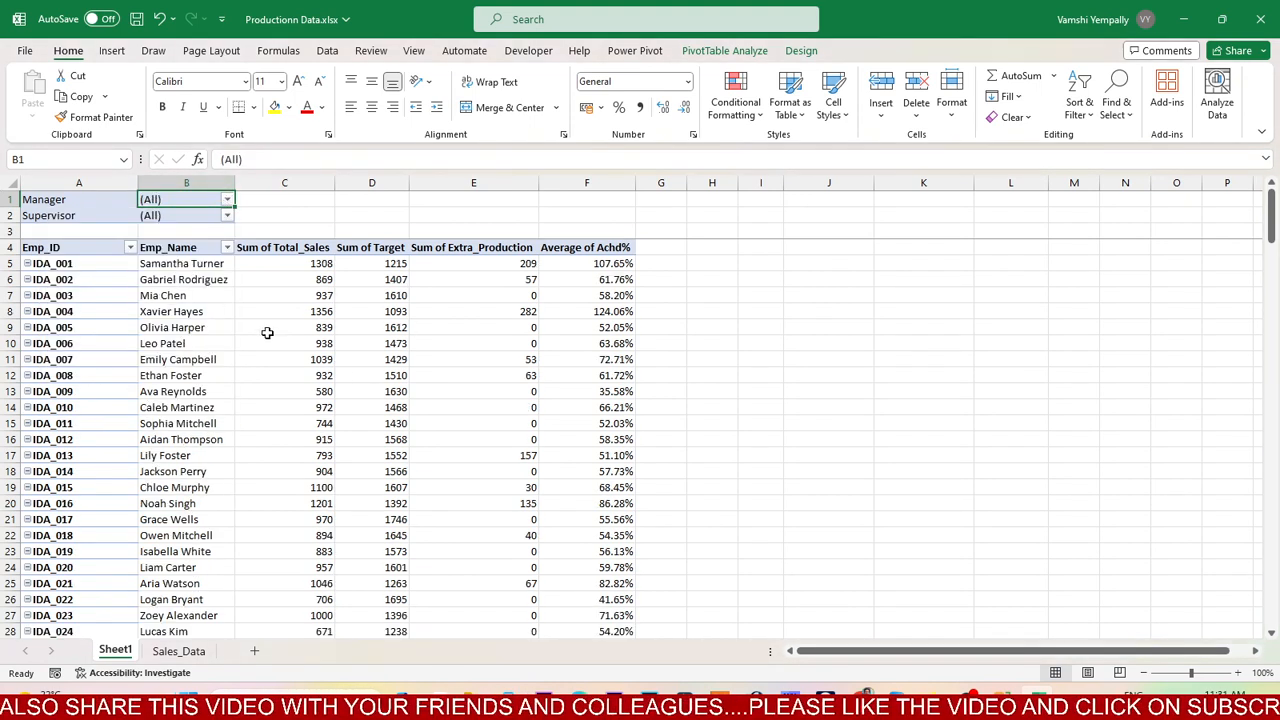
Look through the Supervisor filter's names and filter the report to the second listed manager
click(227, 216)
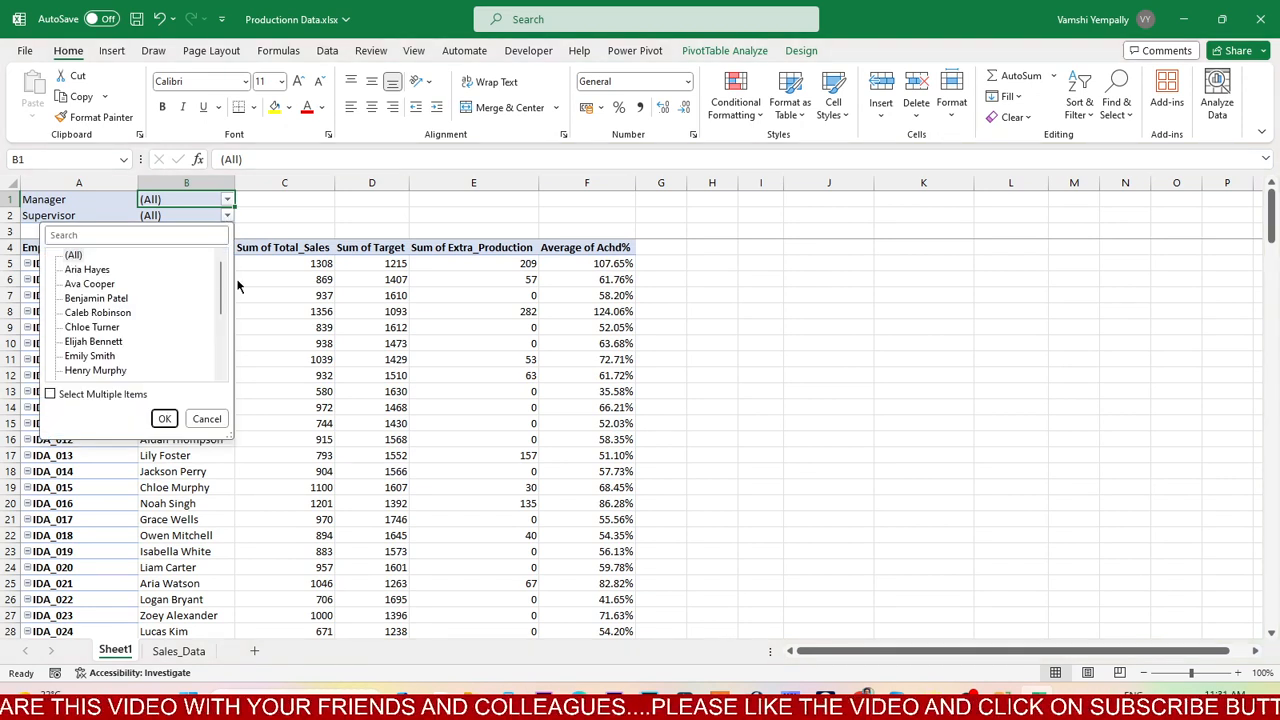
drag(224, 283, 222, 343)
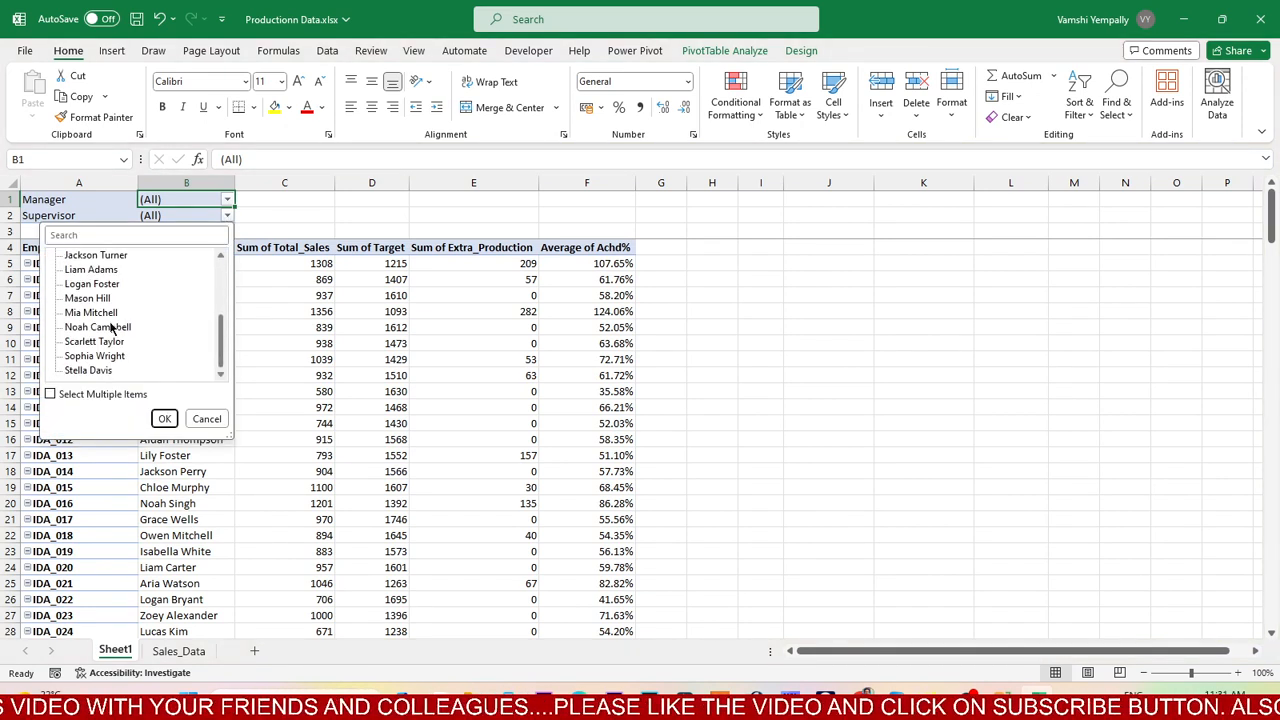
click(227, 200)
click(227, 200)
click(85, 278)
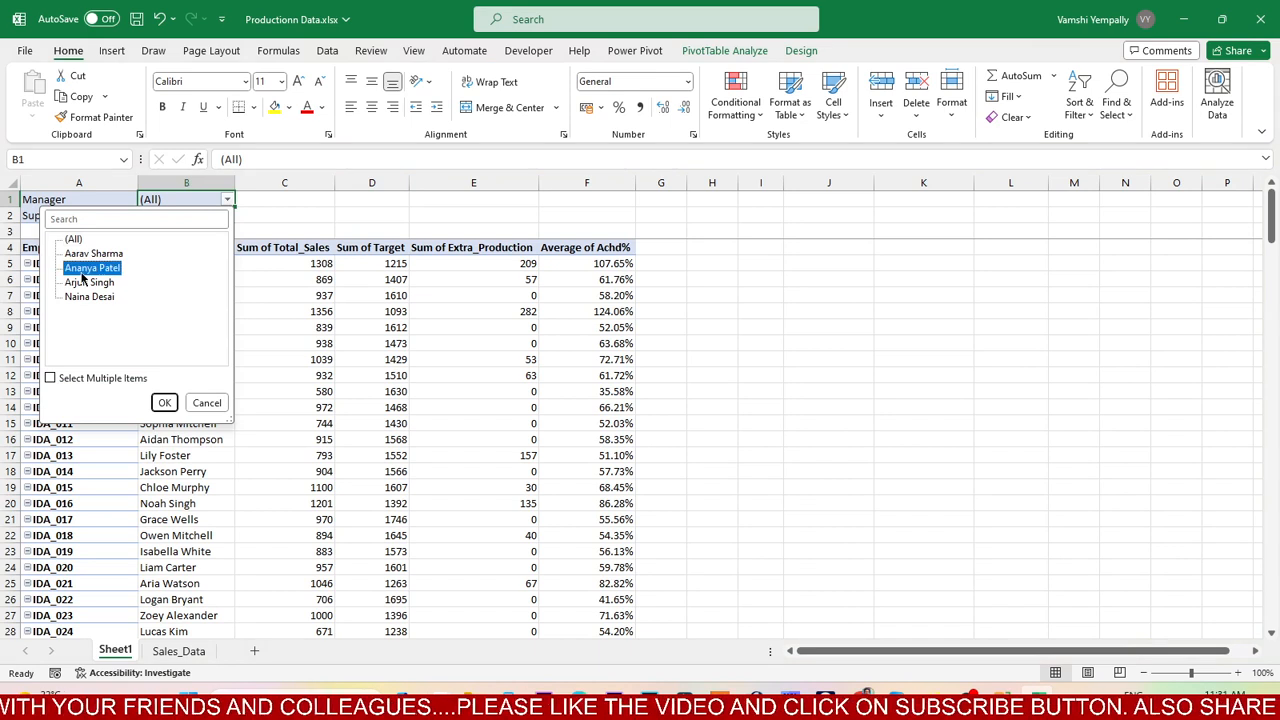
click(164, 402)
Try the Supervisor filter with the sixth listed supervisor and with the fourth listed supervisor
click(225, 216)
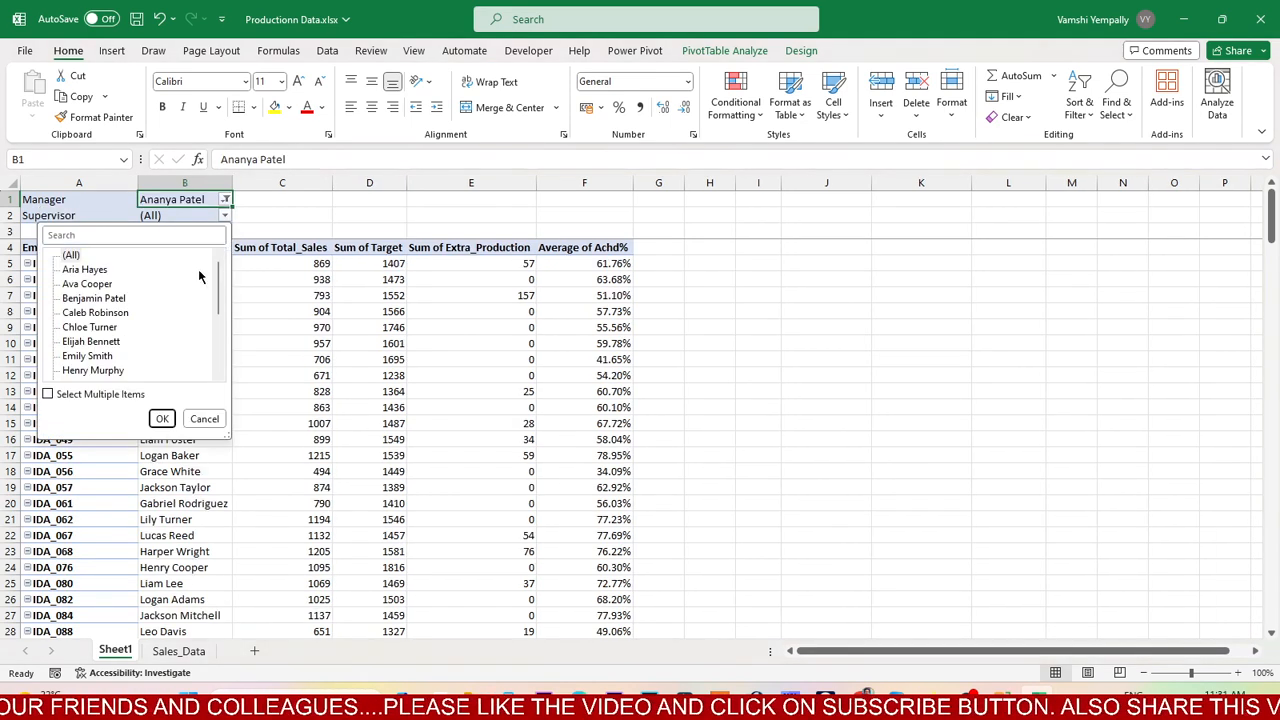
click(97, 343)
click(161, 418)
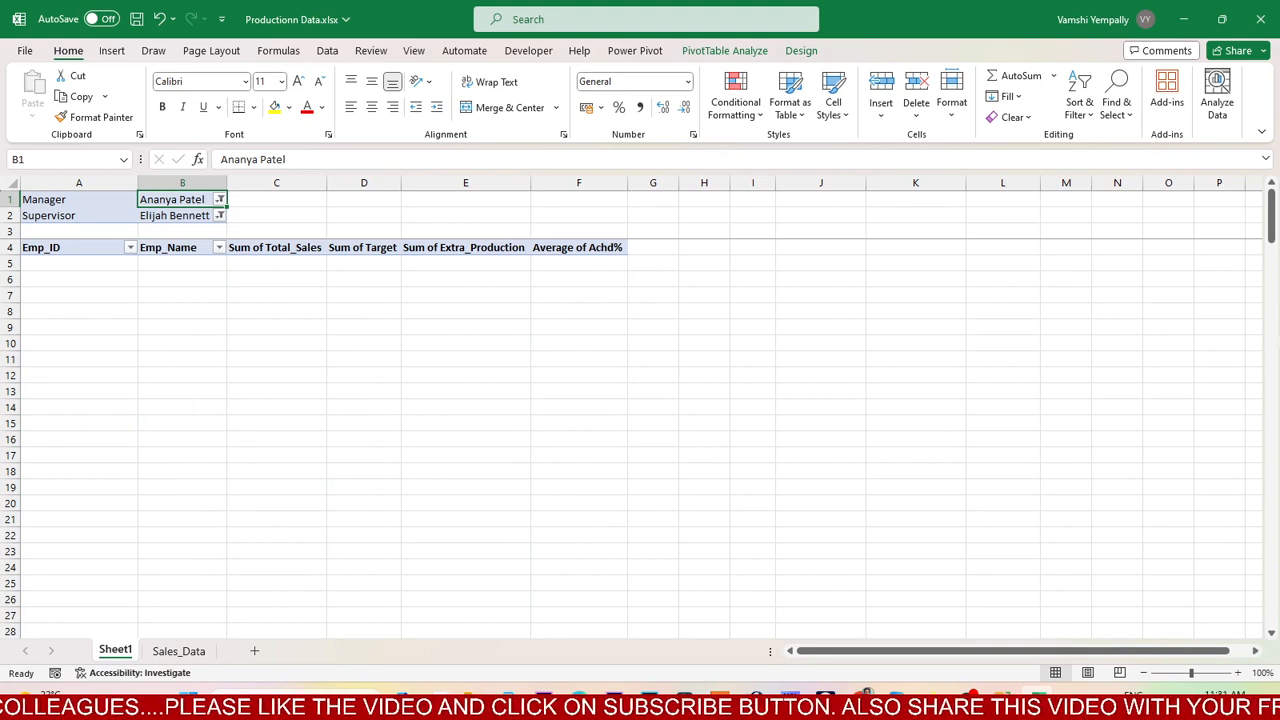
click(219, 216)
click(97, 312)
click(157, 417)
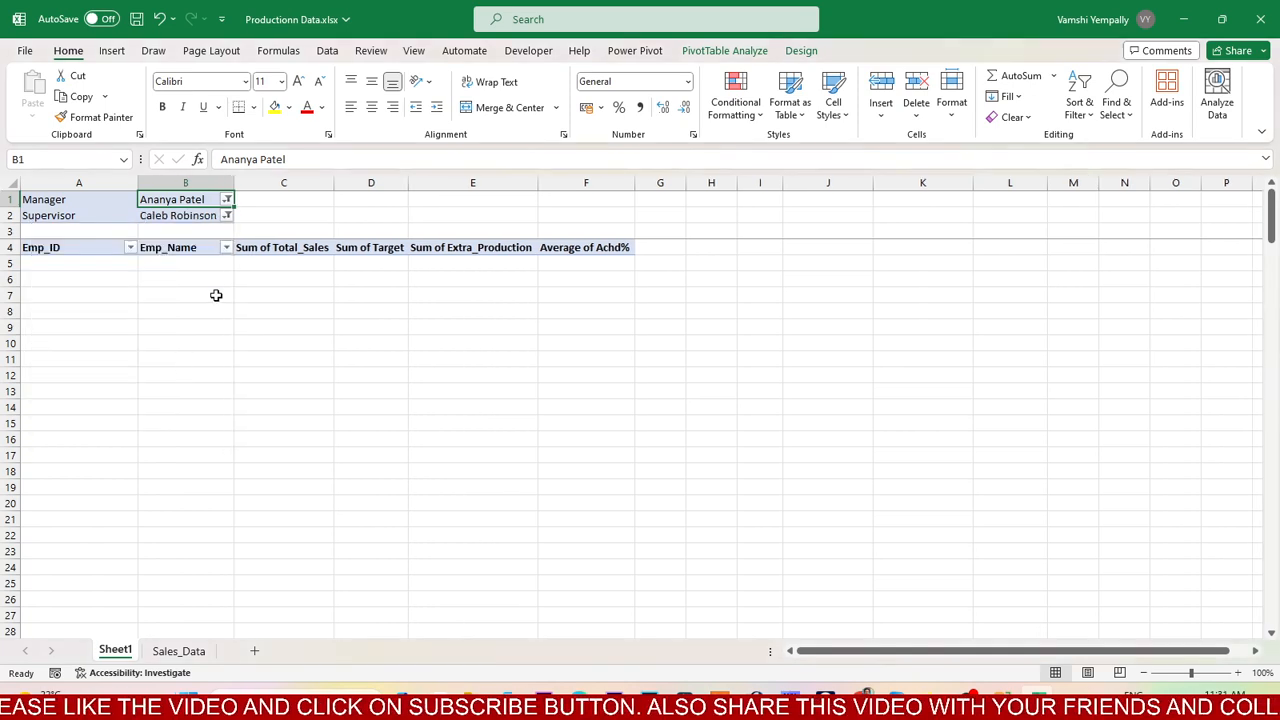
Filter the report to the second listed supervisor and check the employee rows and Average of Achd% values
click(225, 216)
click(89, 284)
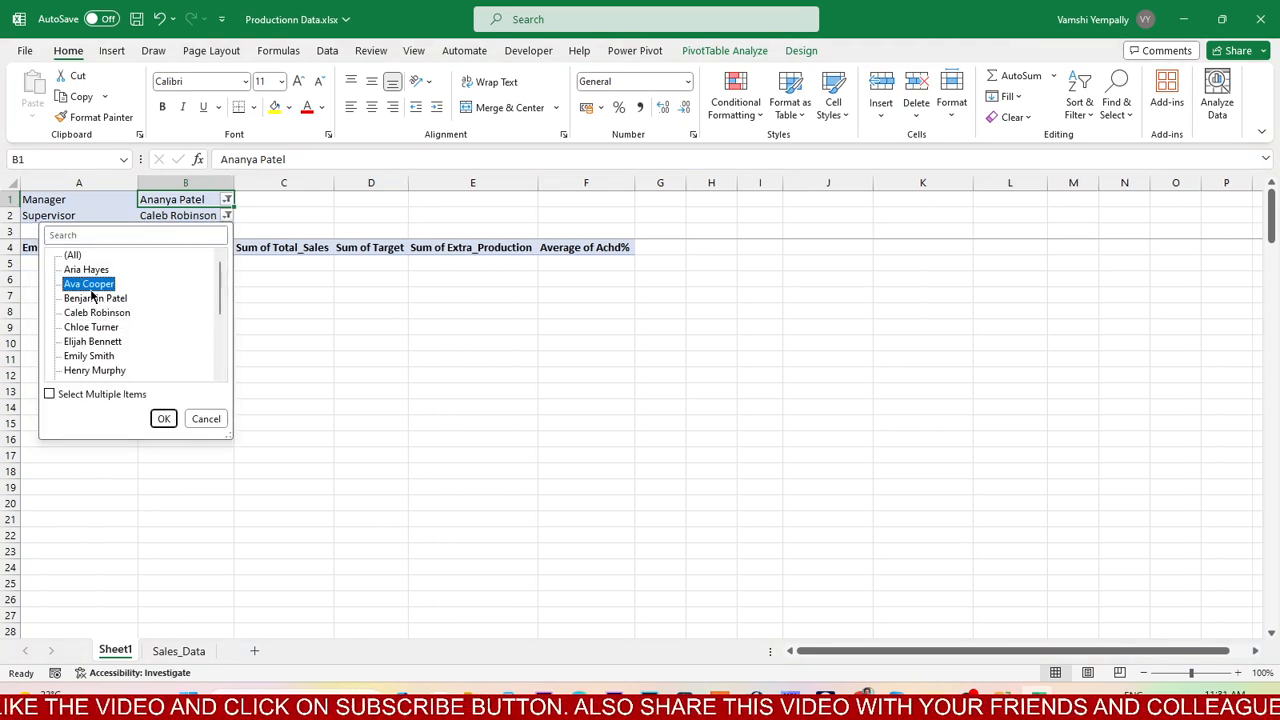
click(163, 419)
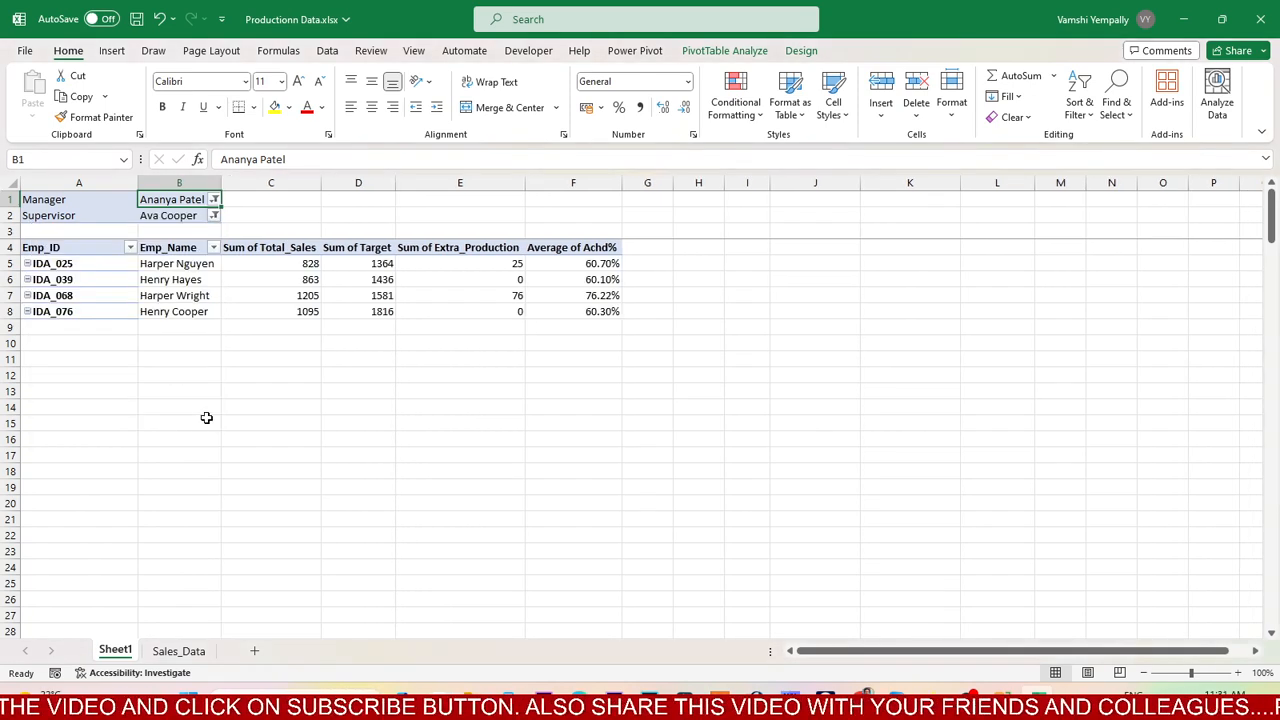
click(553, 292)
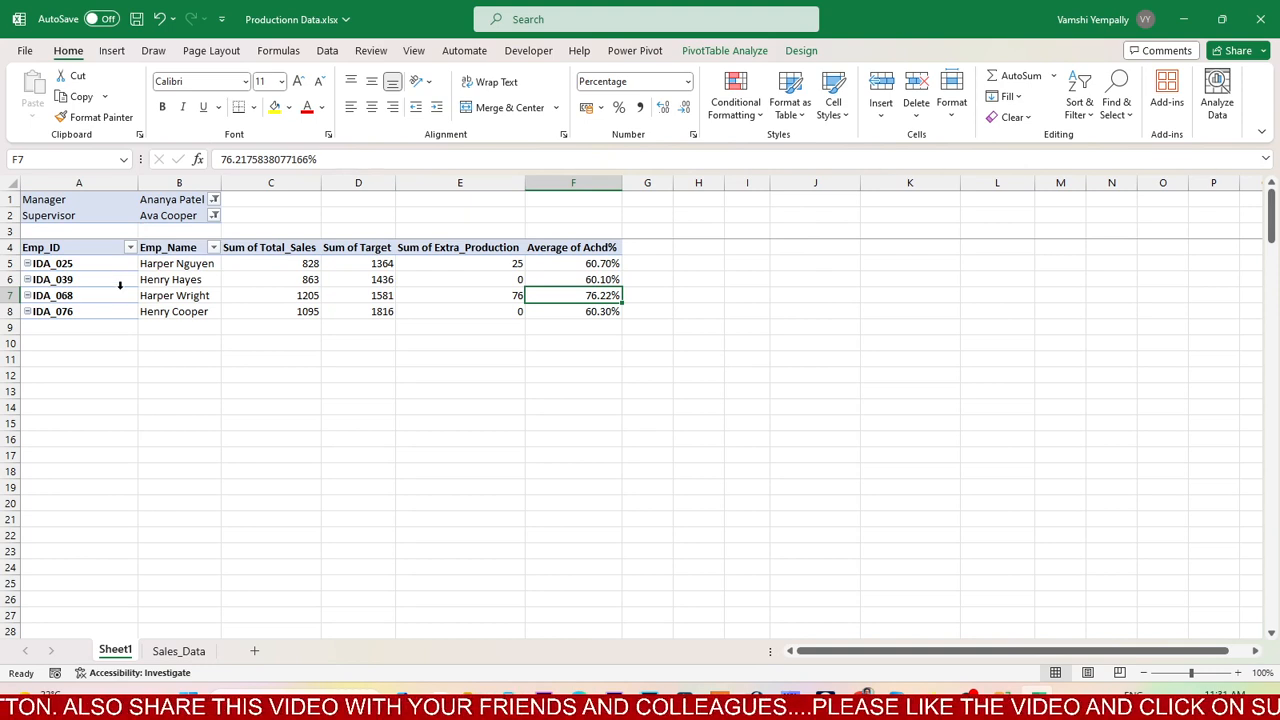
click(185, 280)
Reset both the Supervisor and Manager report filters to (All)
click(213, 215)
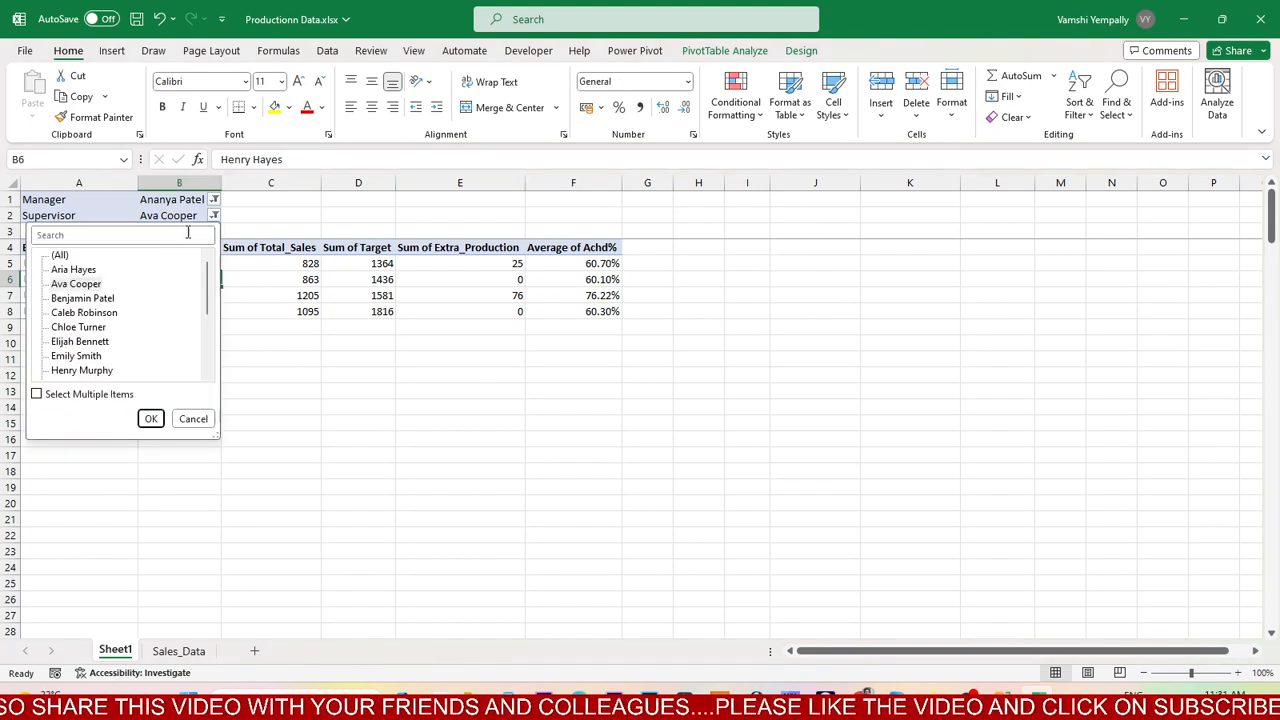
click(60, 259)
click(150, 417)
click(226, 200)
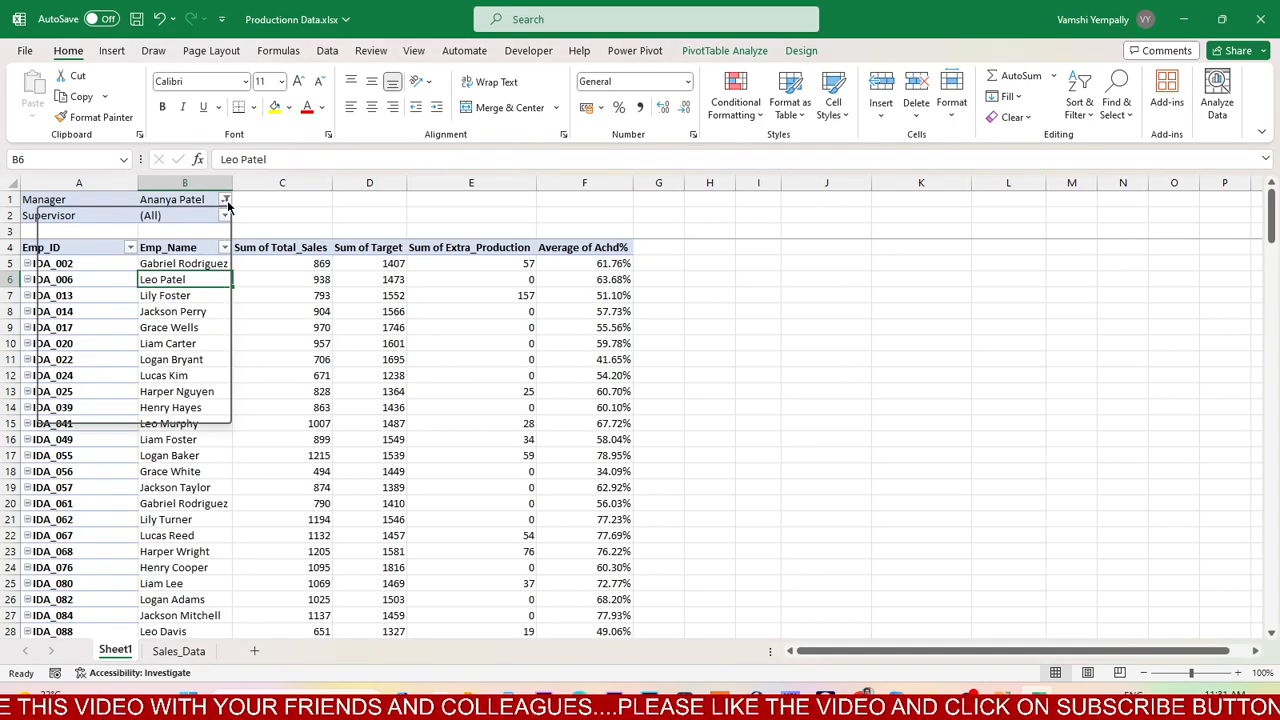
click(163, 402)
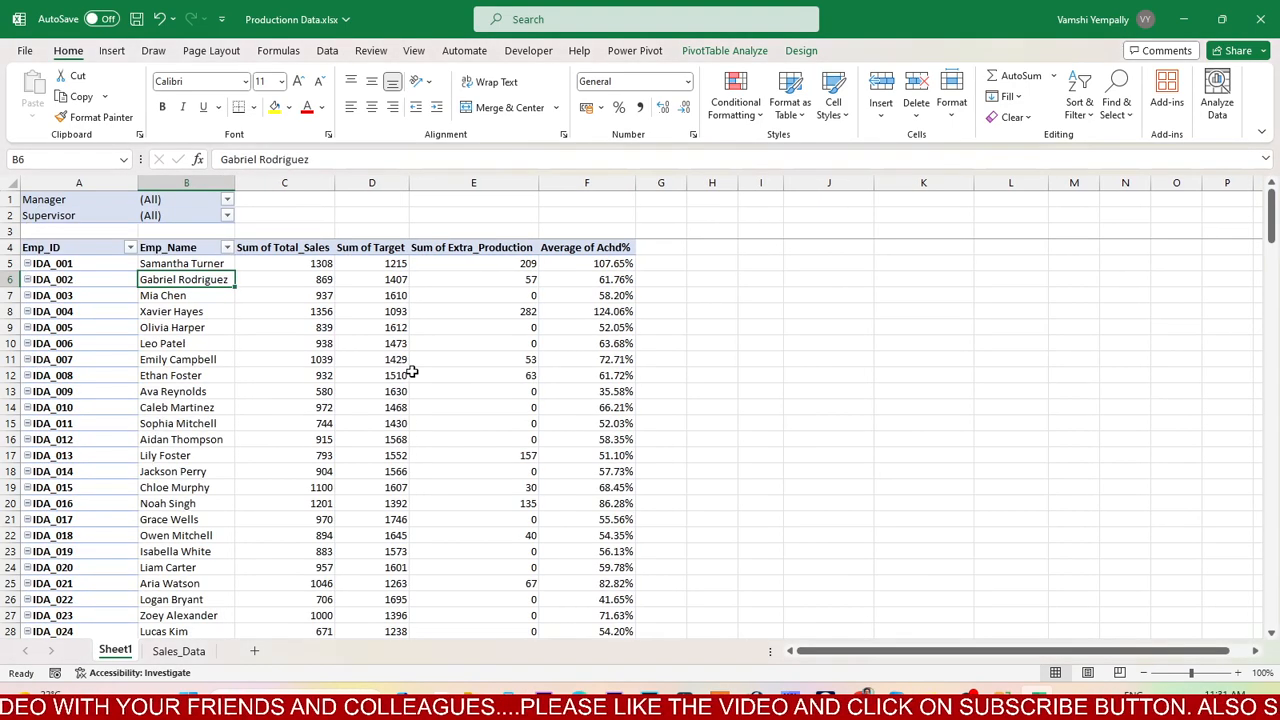
Show the PivotTable field list, look over the available fields and close the list
right_click(414, 376)
click(498, 359)
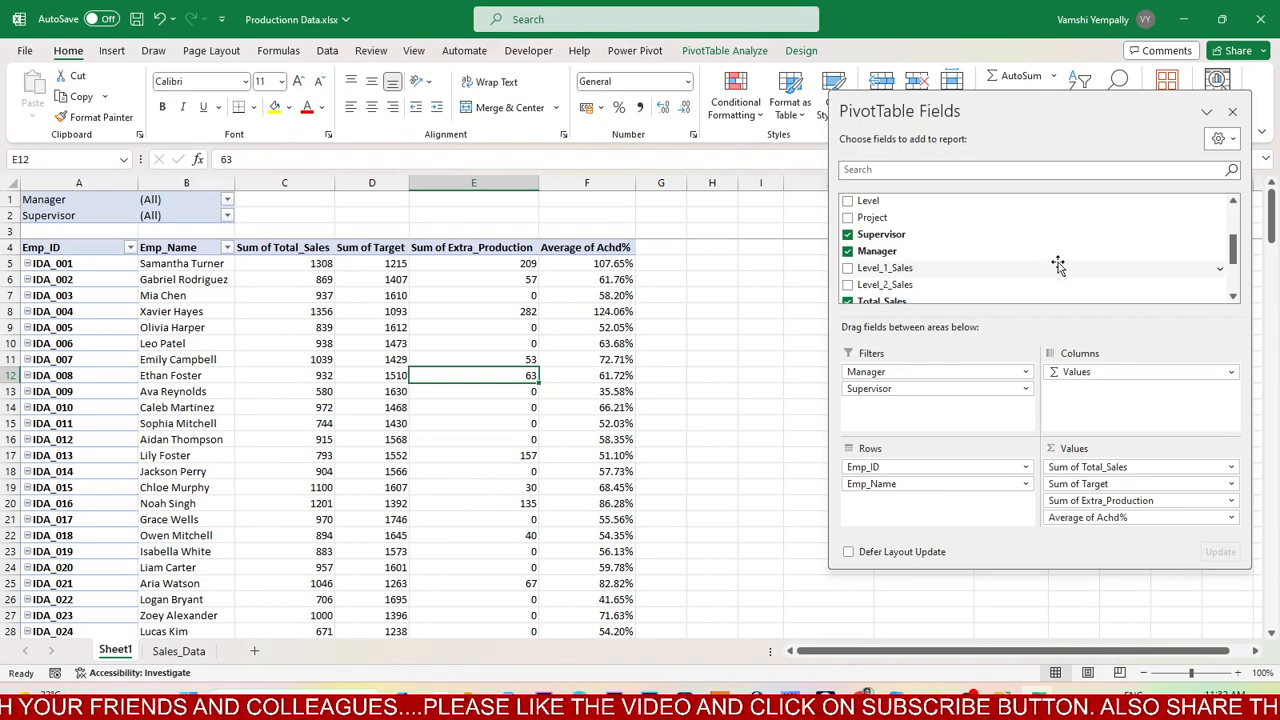
scroll(957, 240, up, 3)
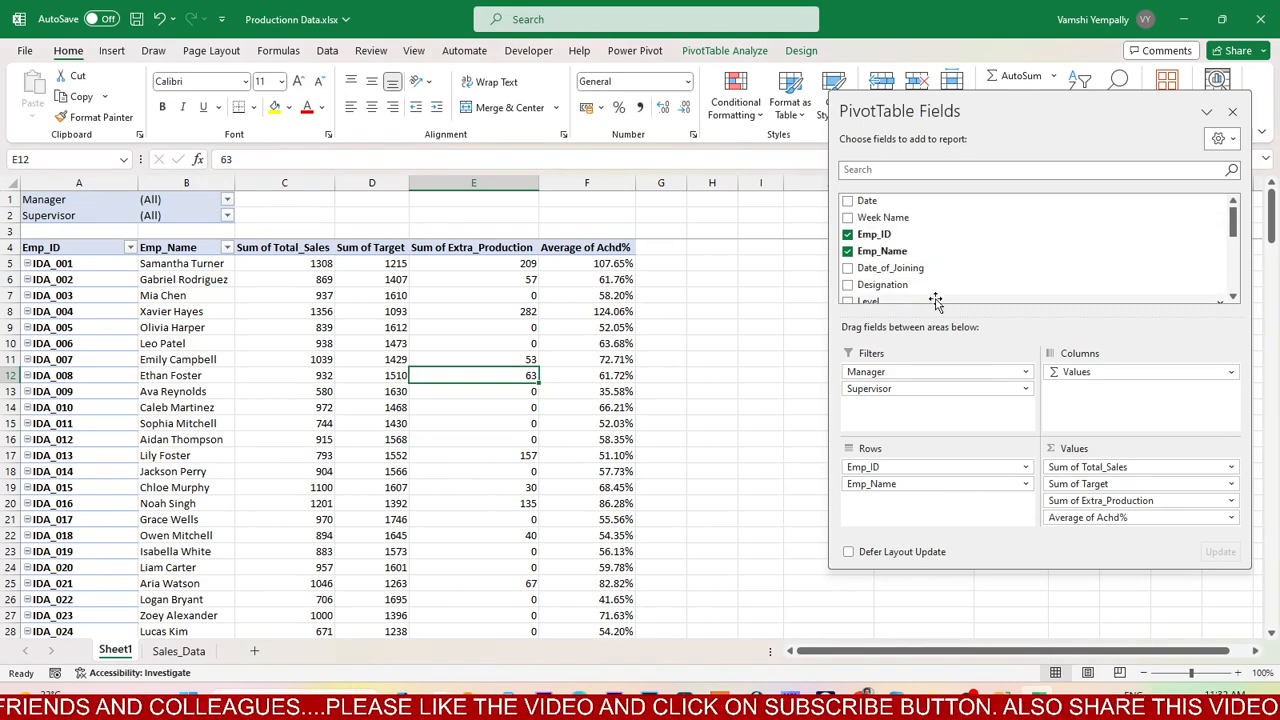
click(1232, 111)
click(598, 280)
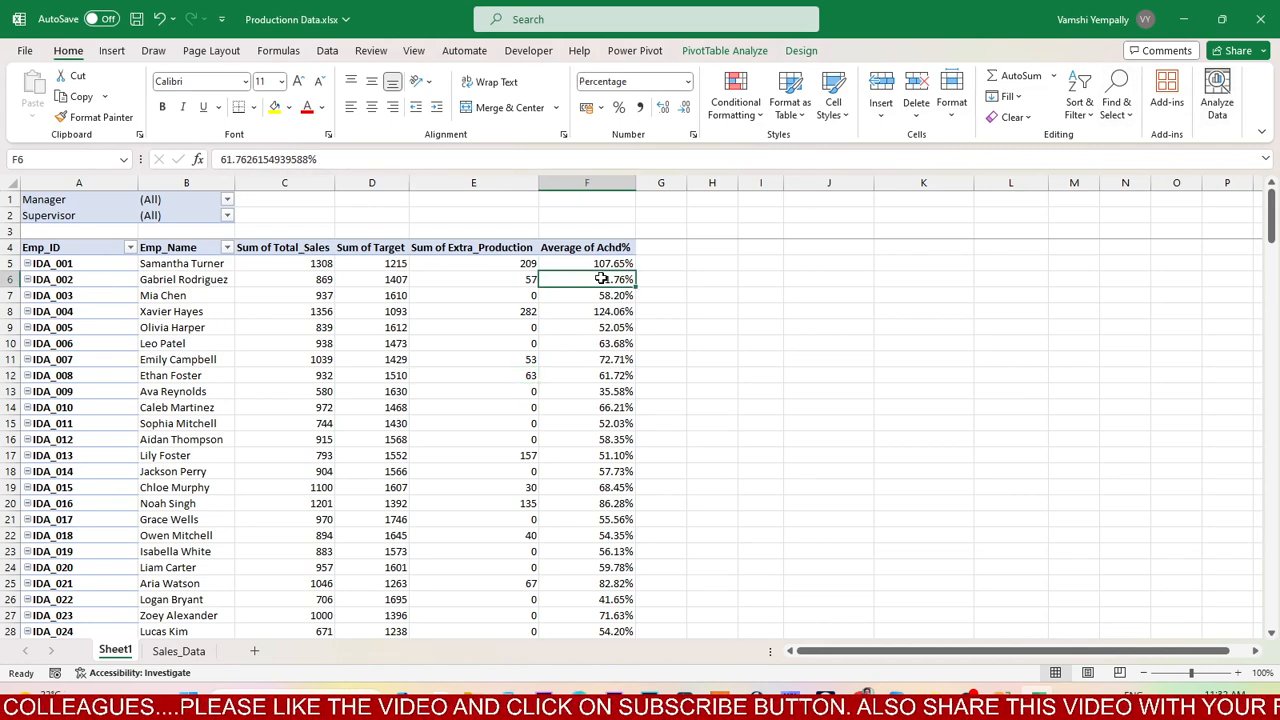
Insert a slicer for the Level field of the PivotTable
click(115, 52)
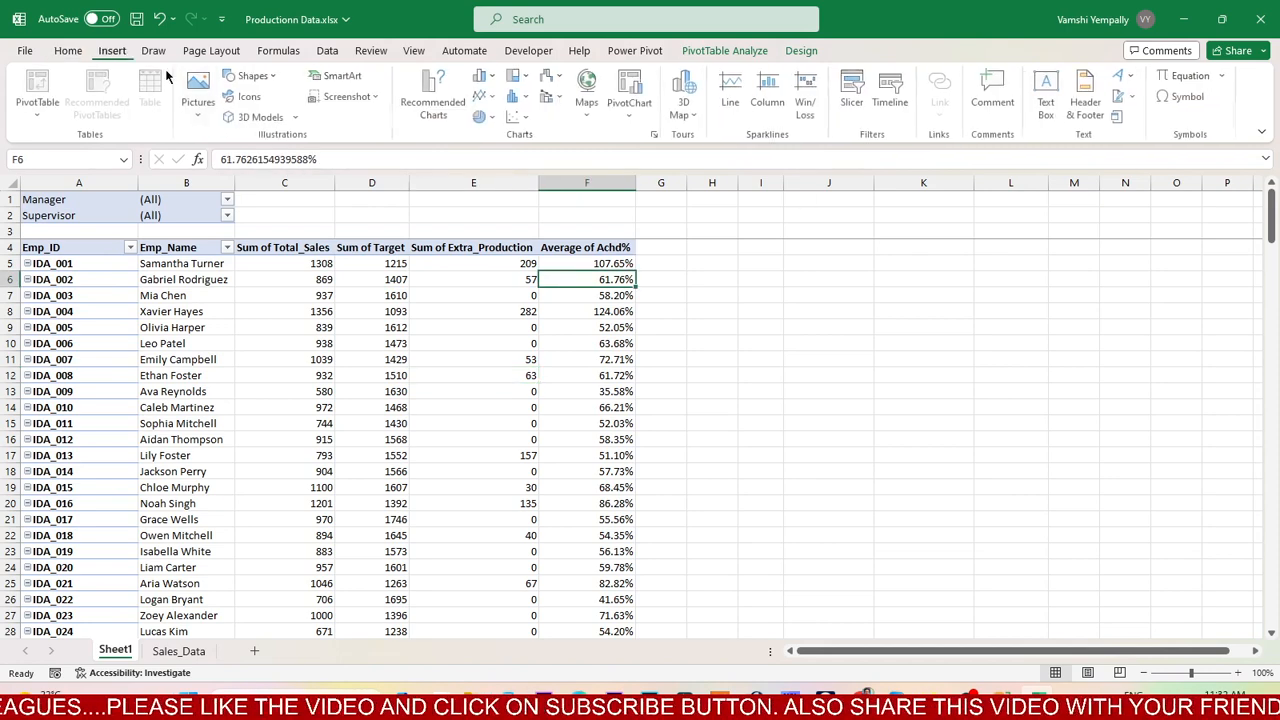
click(853, 92)
drag(552, 174, 540, 156)
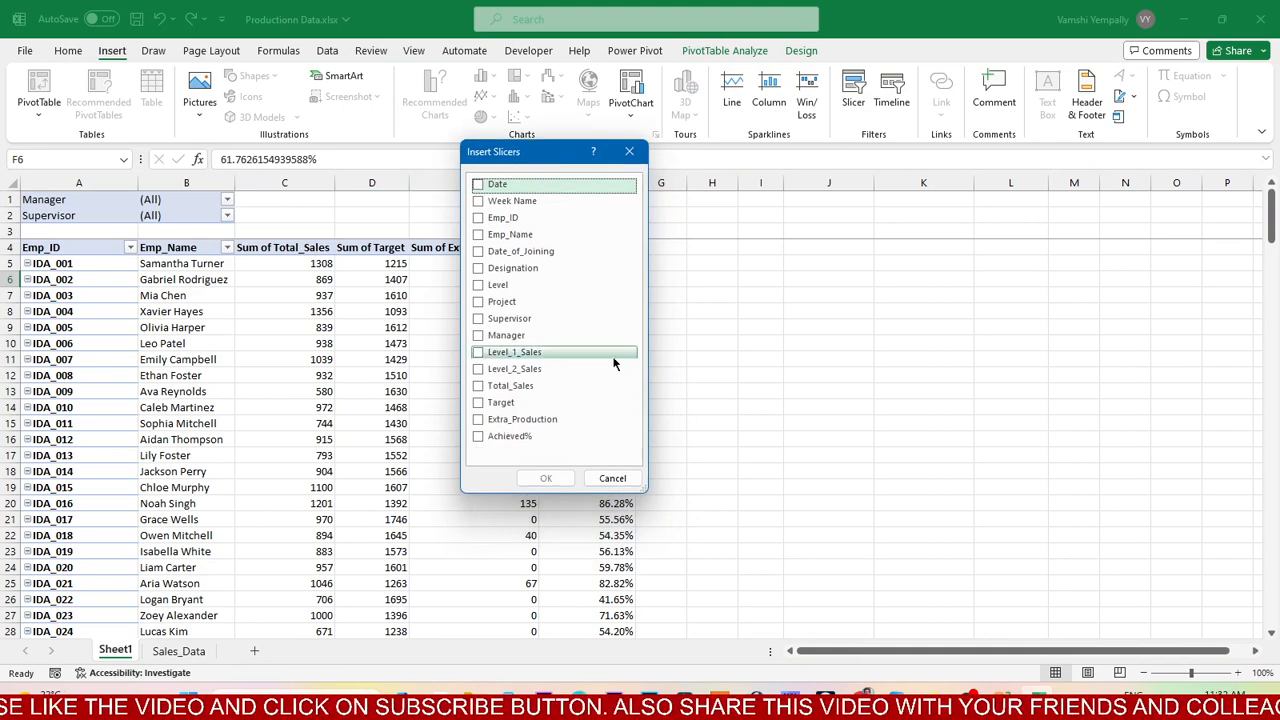
click(488, 288)
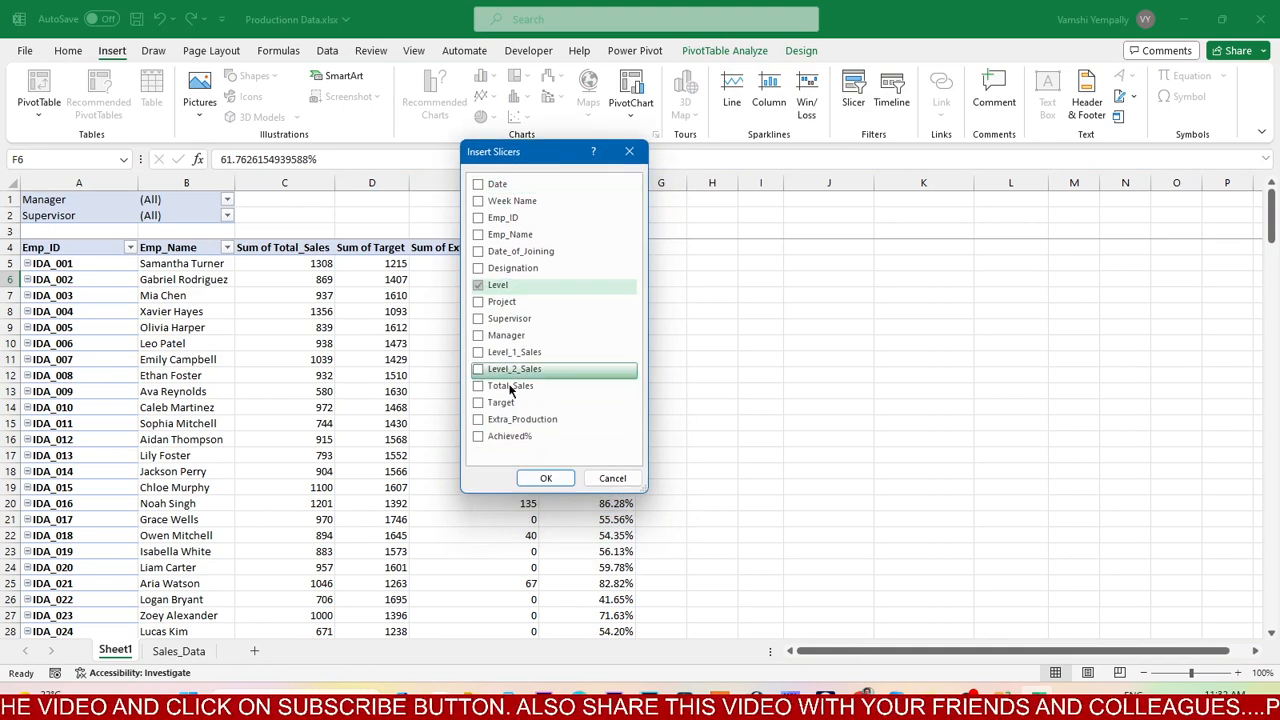
click(546, 478)
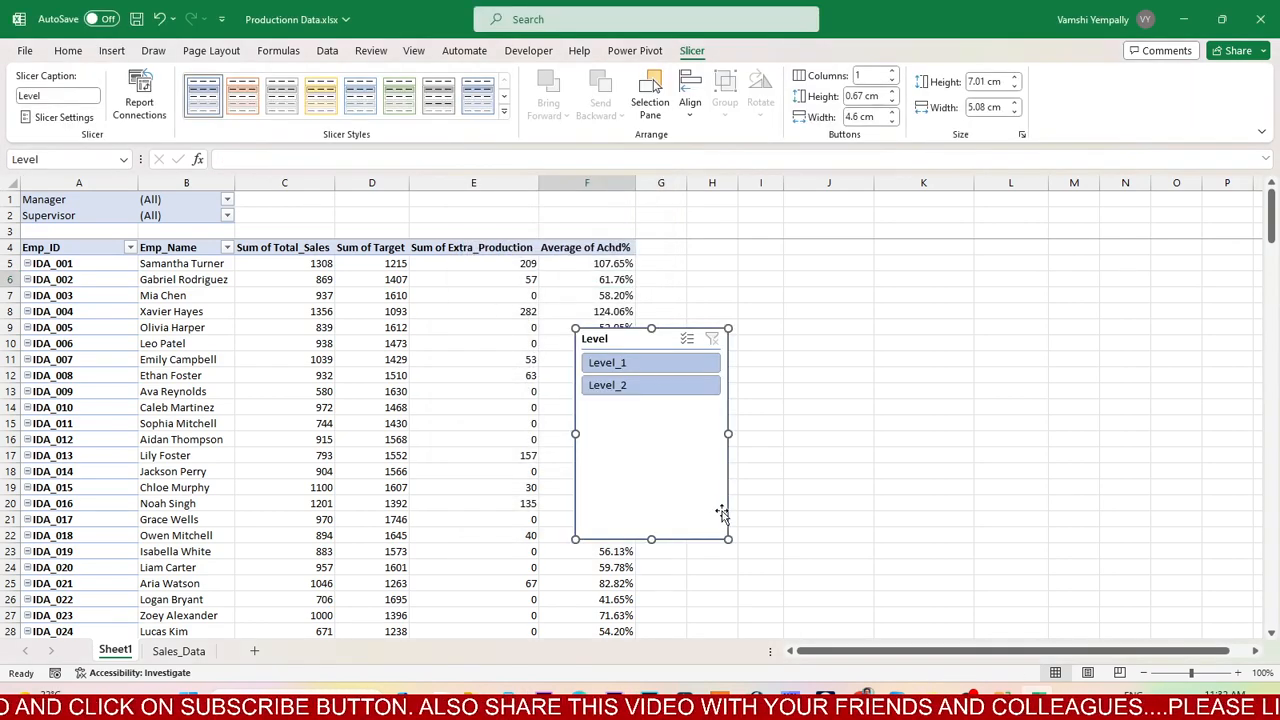
Resize the Level slicer to about 2.7 cm high by 5.74 cm wide and move it over the table's upper rows
drag(728, 540, 748, 409)
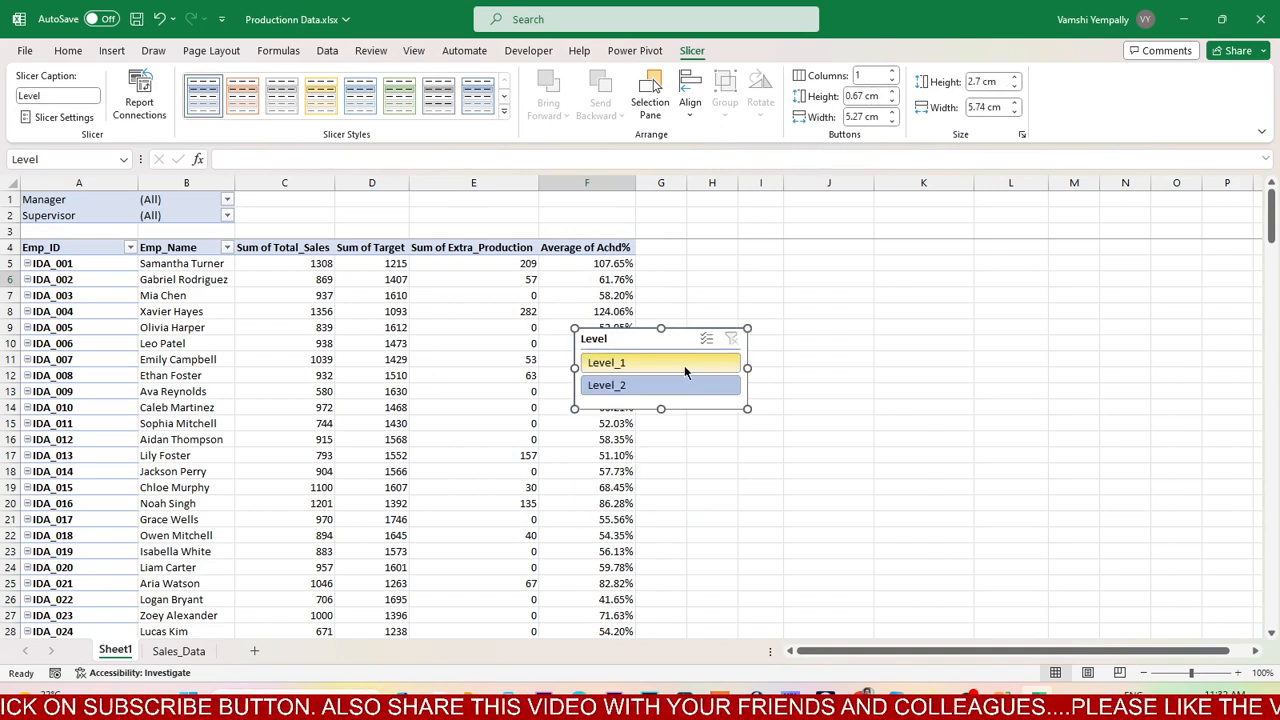
drag(640, 334, 341, 195)
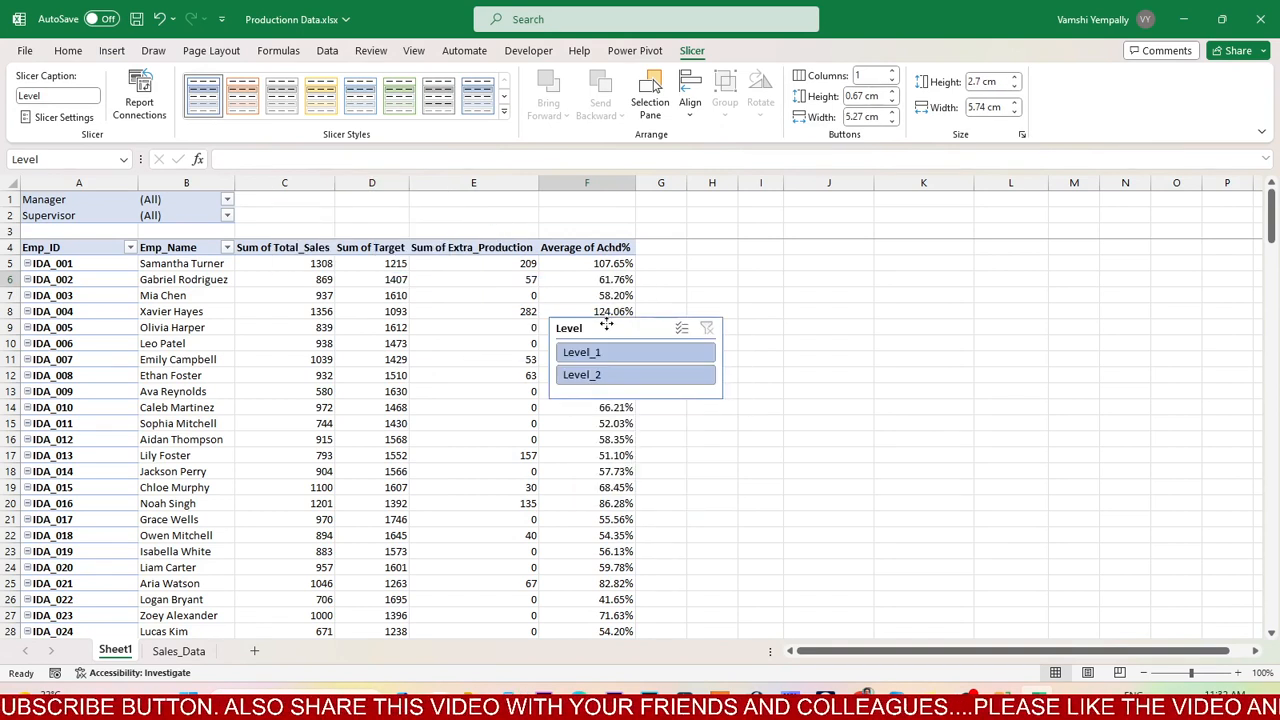
drag(600, 333, 373, 262)
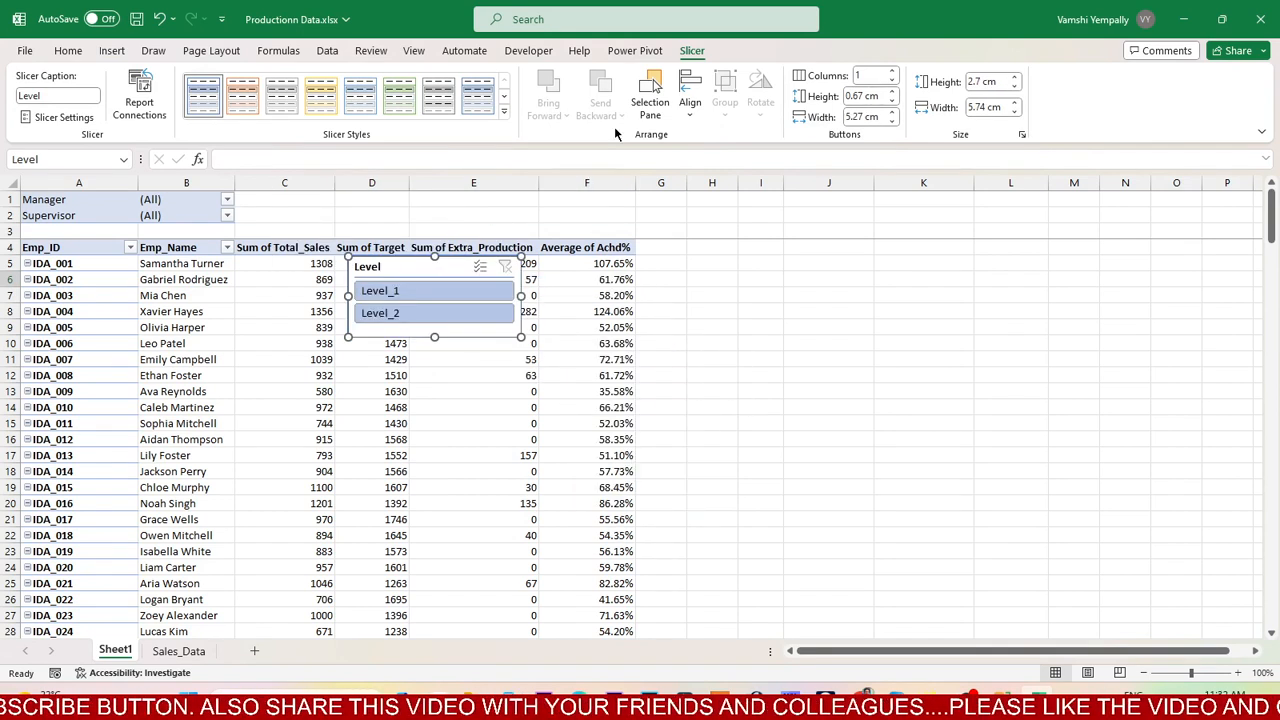
Arrange the Level slicer in two columns at about 1.96 cm high, placed beside the Manager and Supervisor filters
click(892, 73)
drag(433, 337, 433, 309)
drag(461, 262, 363, 193)
click(569, 235)
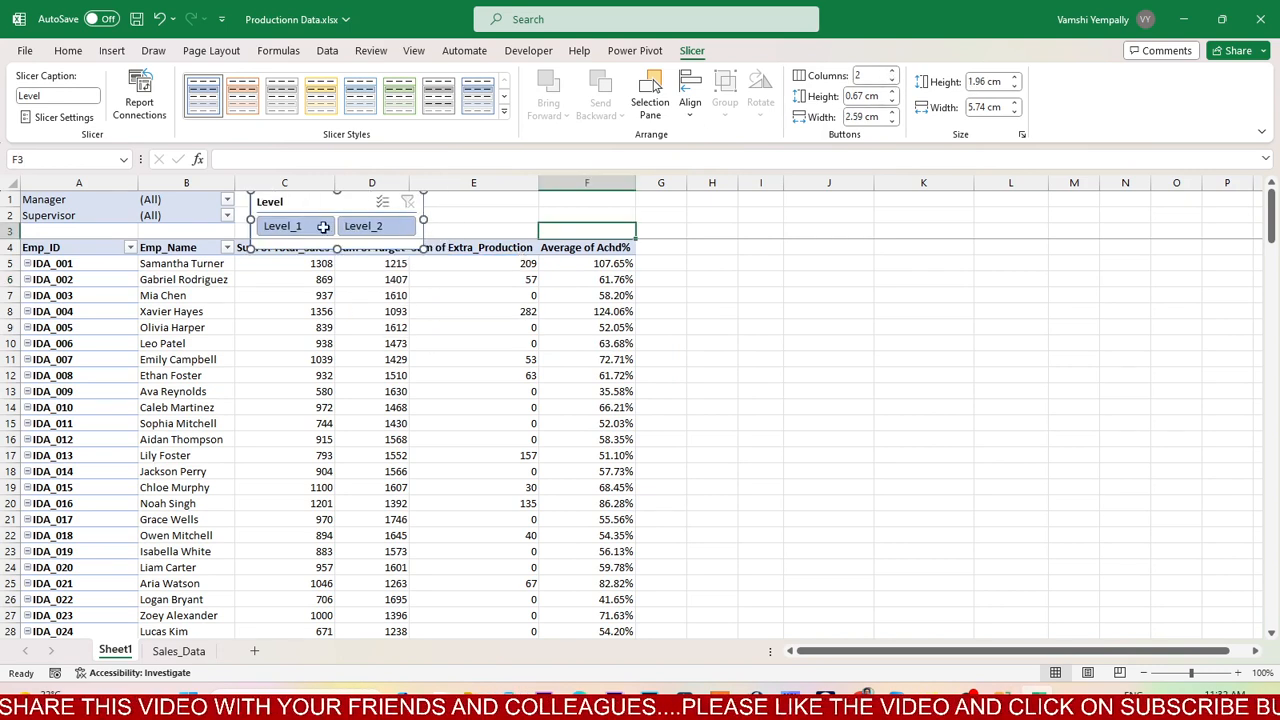
Increase the height of row 3 above the PivotTable headers and shift the Level slicer slightly so it clears them
drag(11, 239, 11, 261)
click(430, 391)
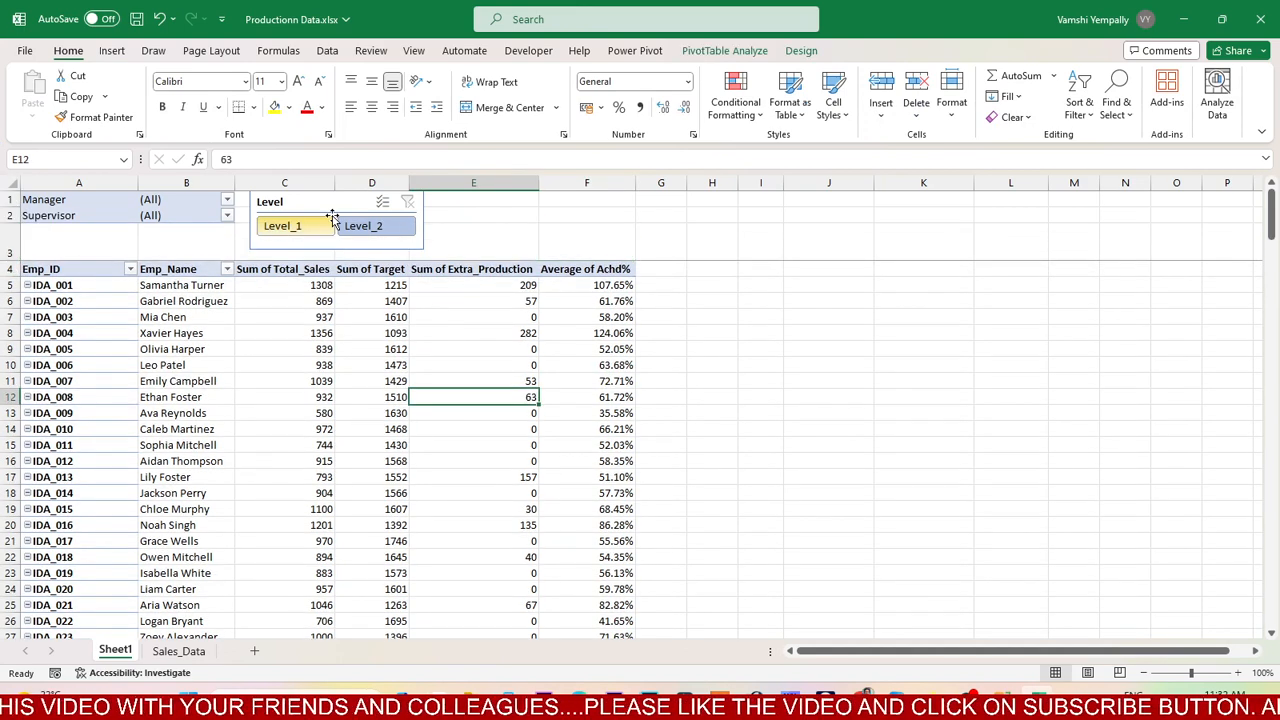
drag(332, 202, 327, 209)
click(224, 236)
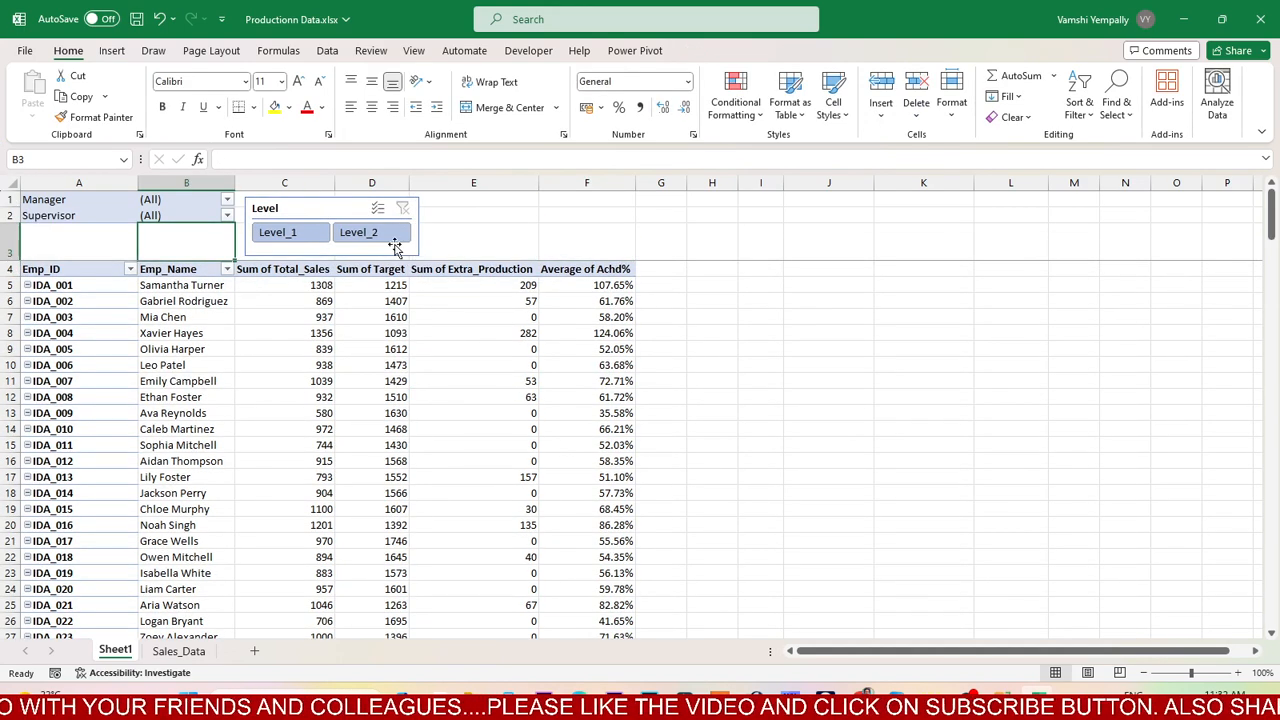
Try the Level slicer by filtering the PivotTable to Level_2 and Level_1 alternately, and clear its filter
click(372, 233)
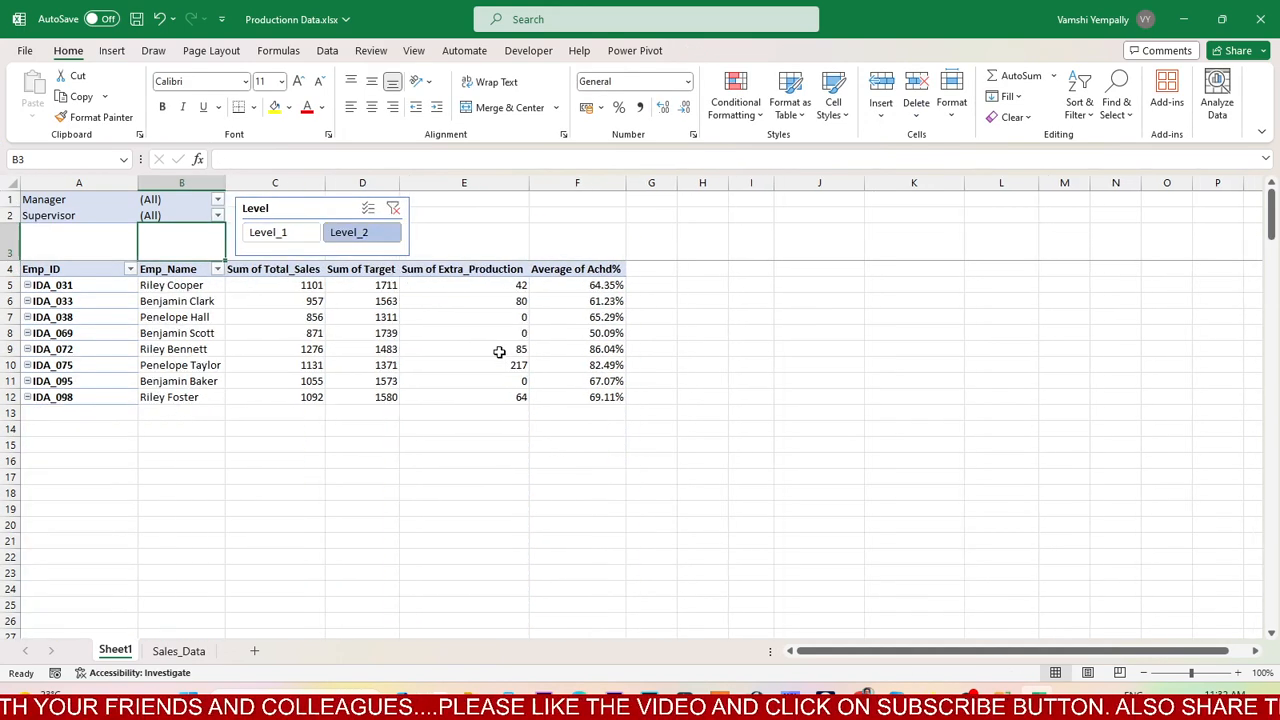
click(302, 233)
click(352, 232)
click(287, 236)
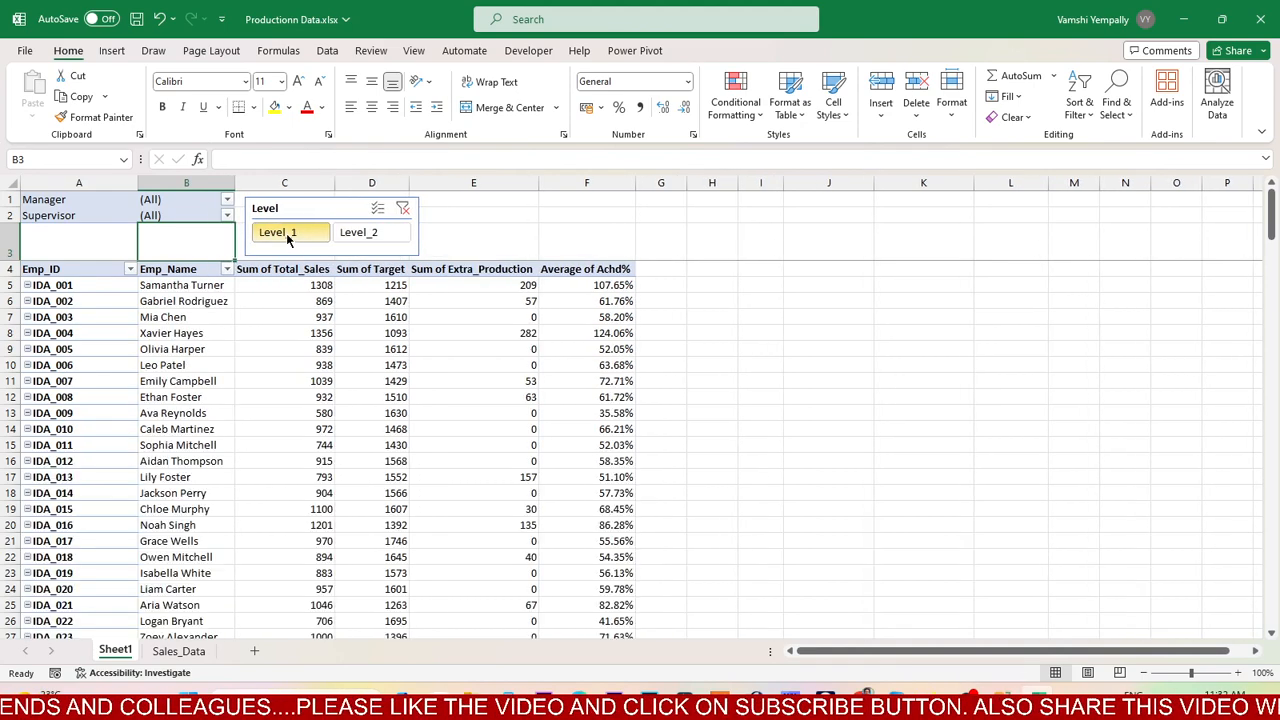
click(355, 238)
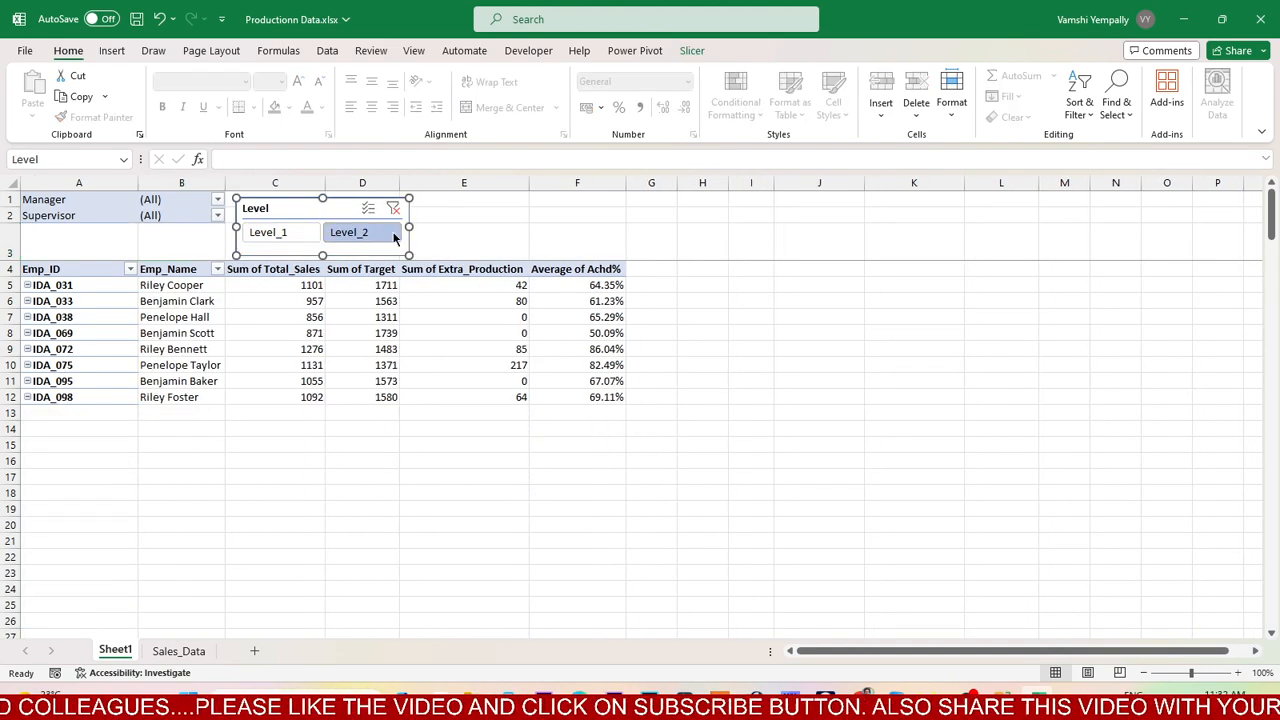
click(393, 208)
click(530, 212)
Insert a slicer for the Manager field and move it to the empty area beside the PivotTable
click(181, 204)
click(180, 211)
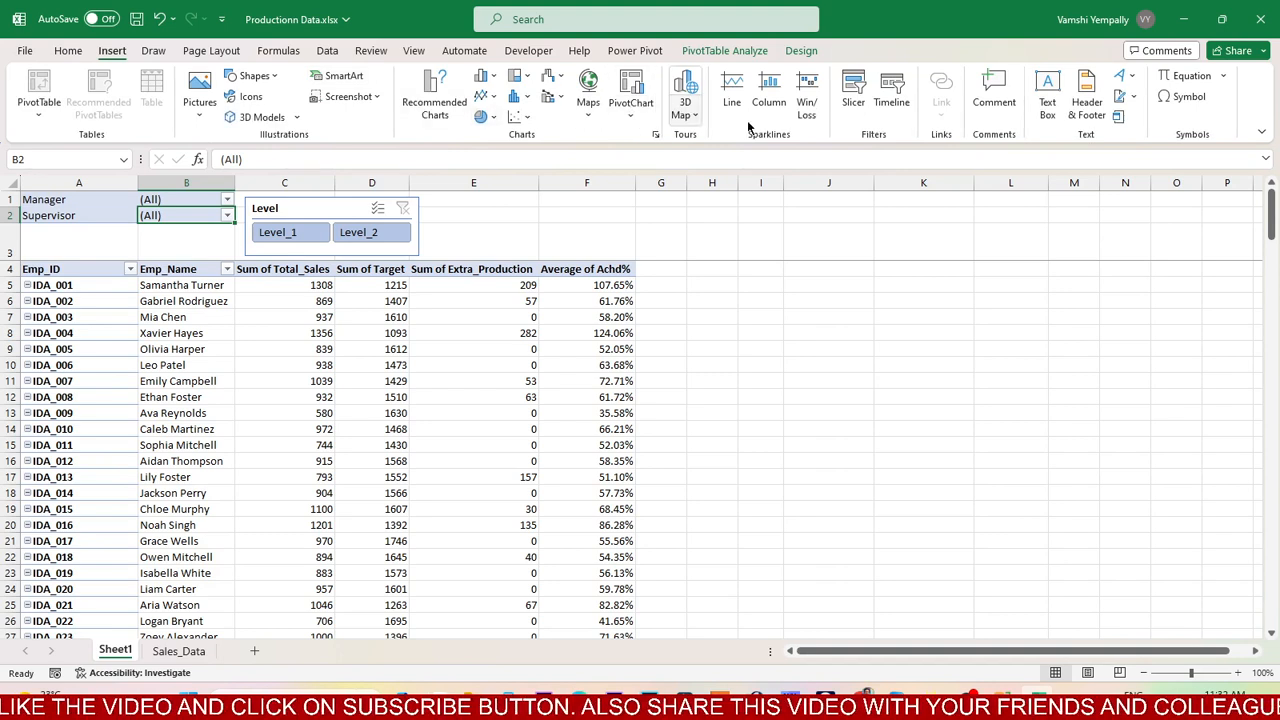
click(850, 95)
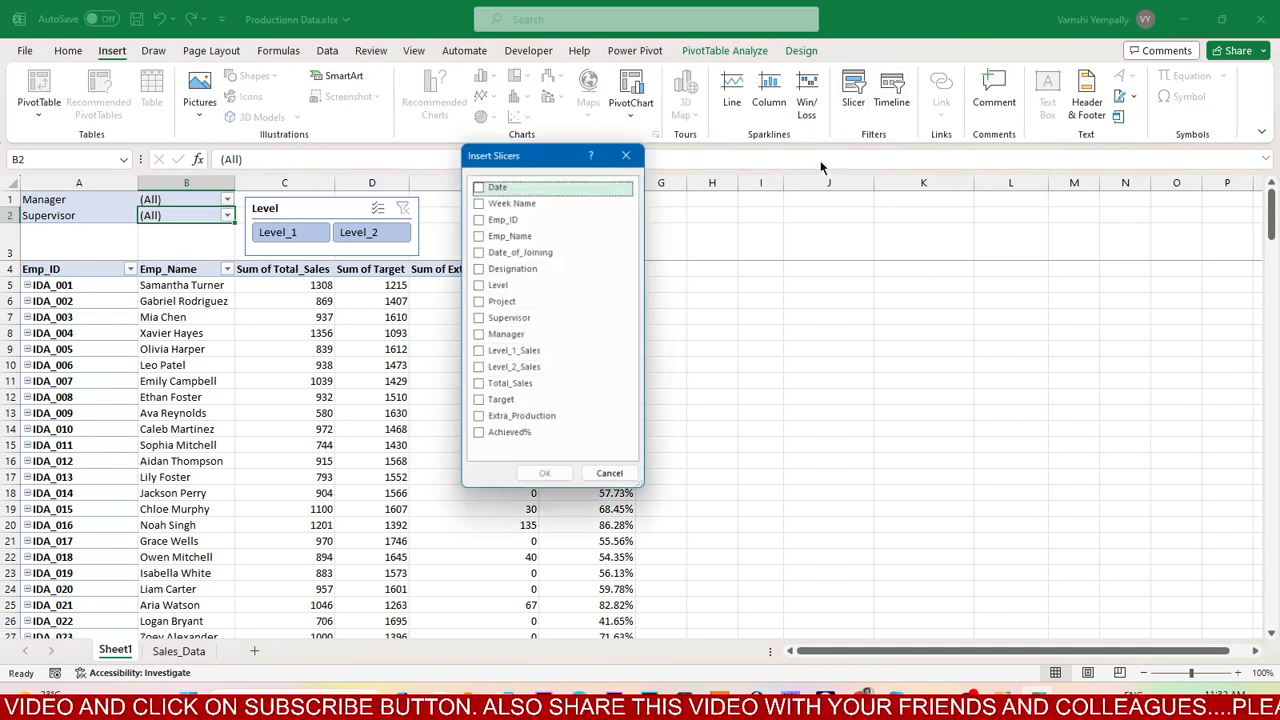
click(478, 300)
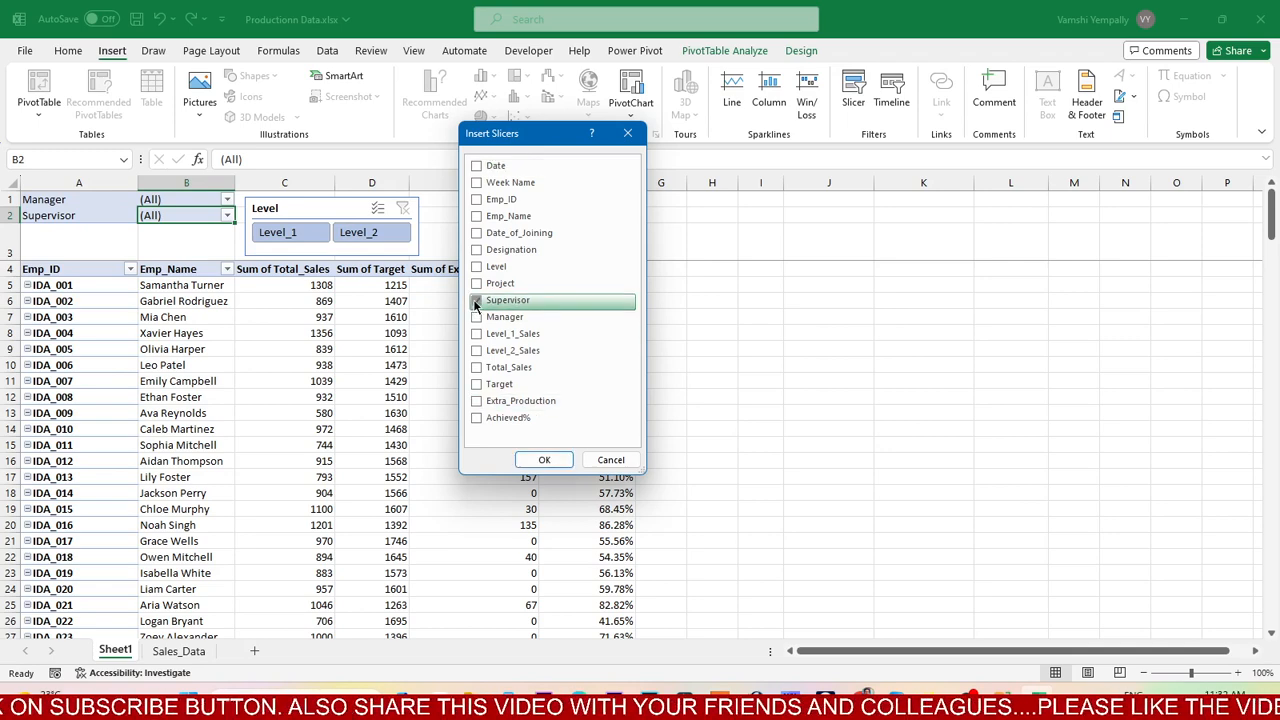
click(478, 316)
click(544, 459)
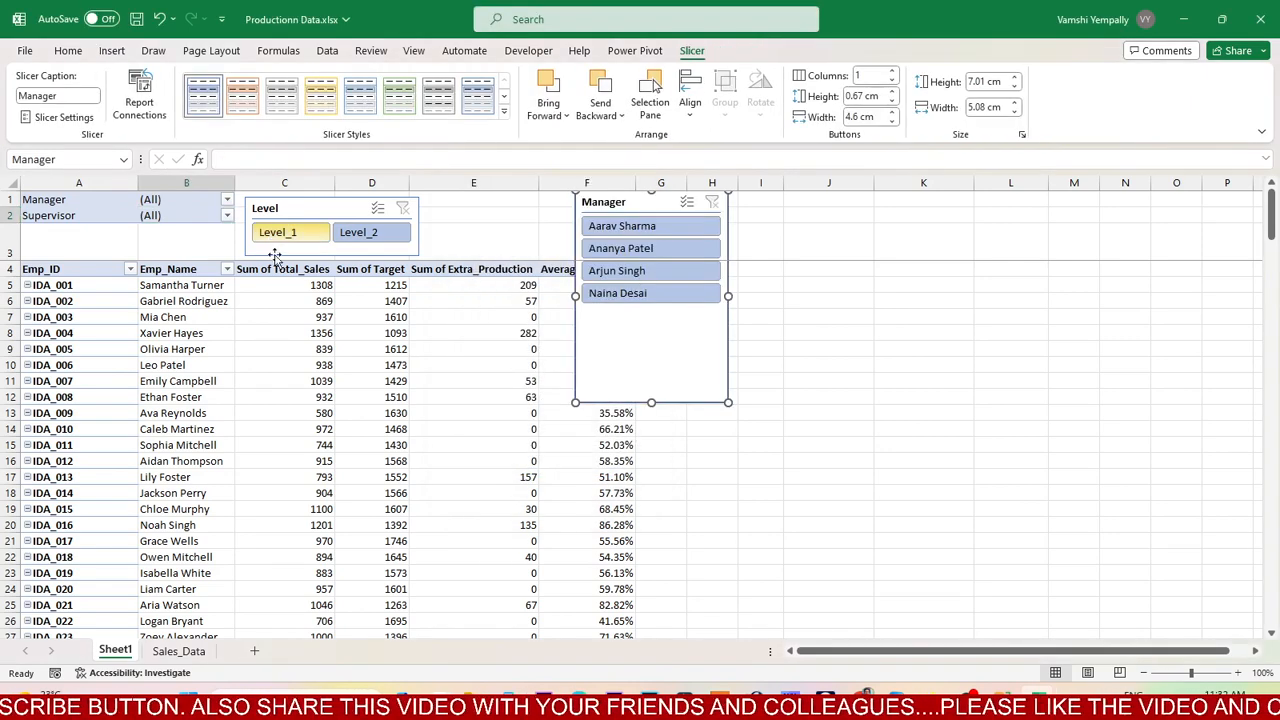
drag(646, 203, 856, 267)
Try the Manager slicer by filtering the PivotTable for each manager in turn, and delete the slicer
click(883, 342)
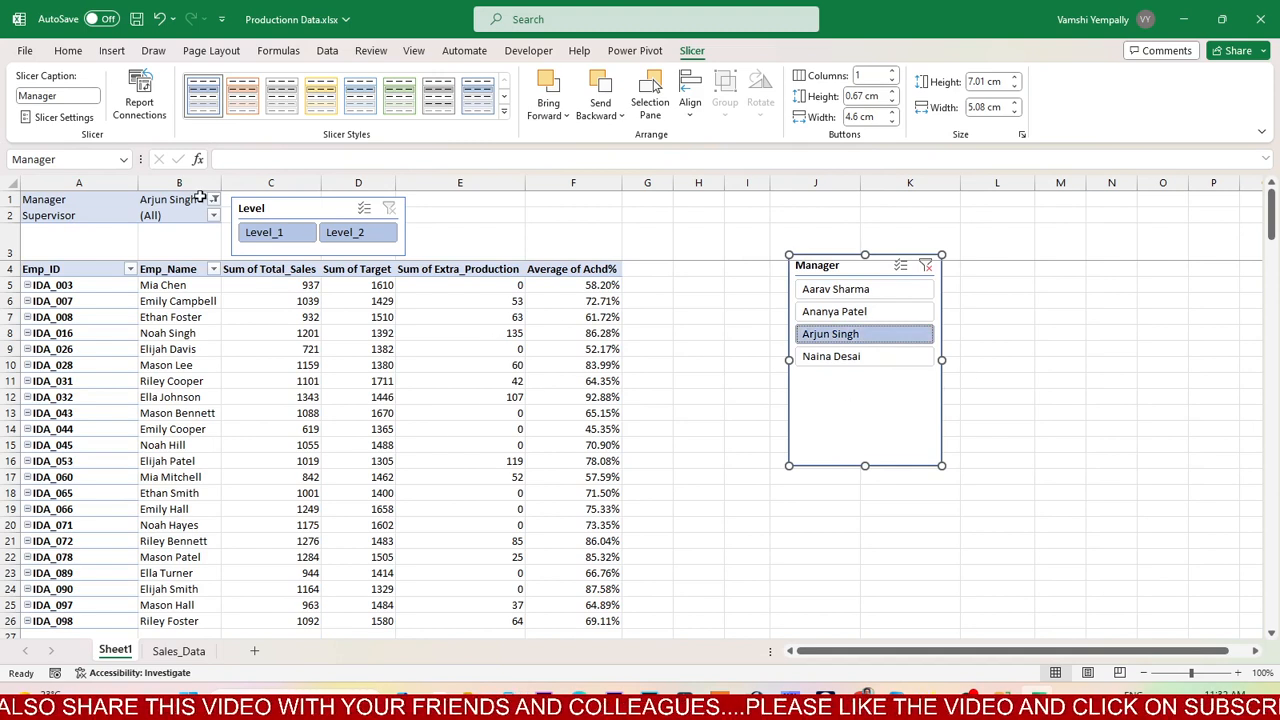
click(838, 355)
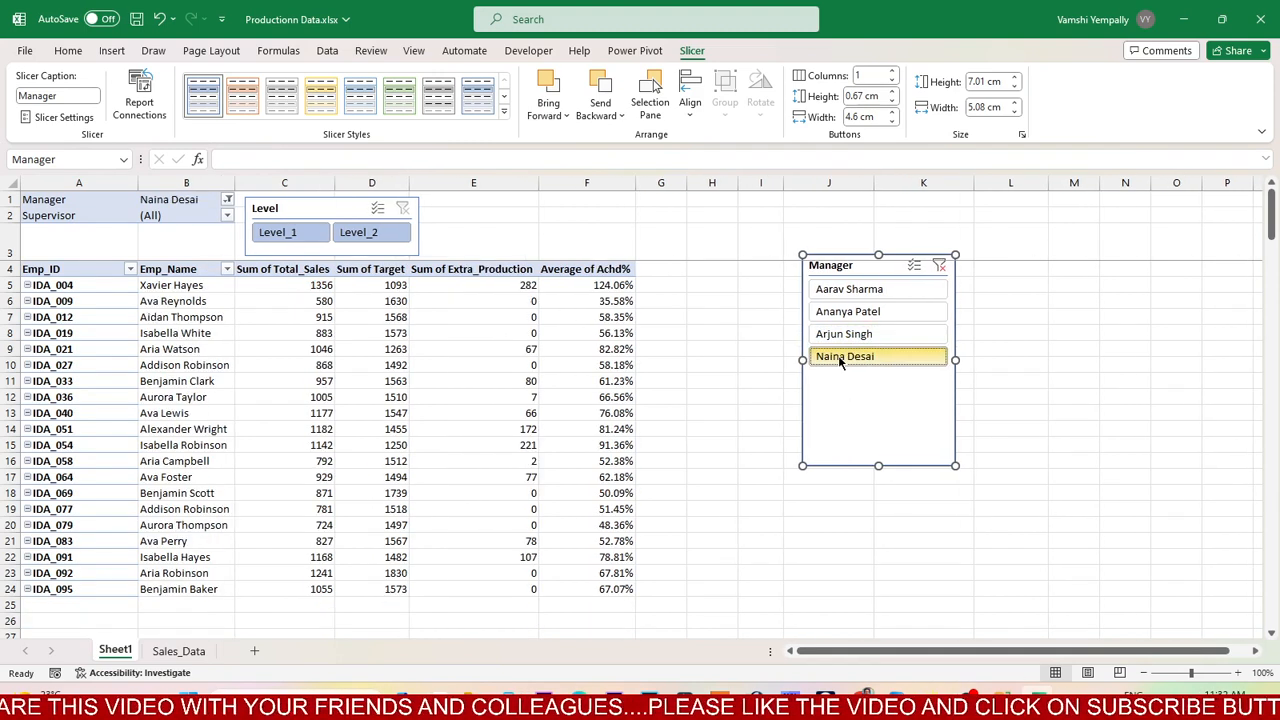
click(848, 313)
click(870, 290)
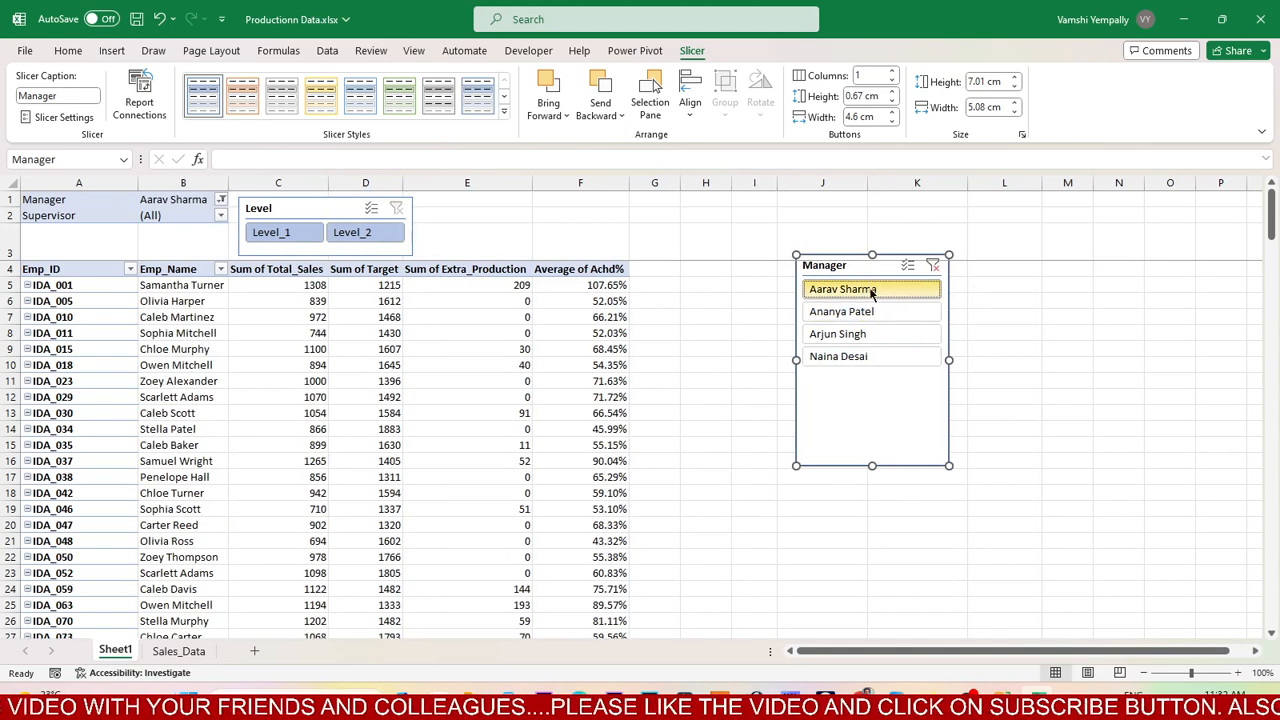
drag(865, 258, 702, 237)
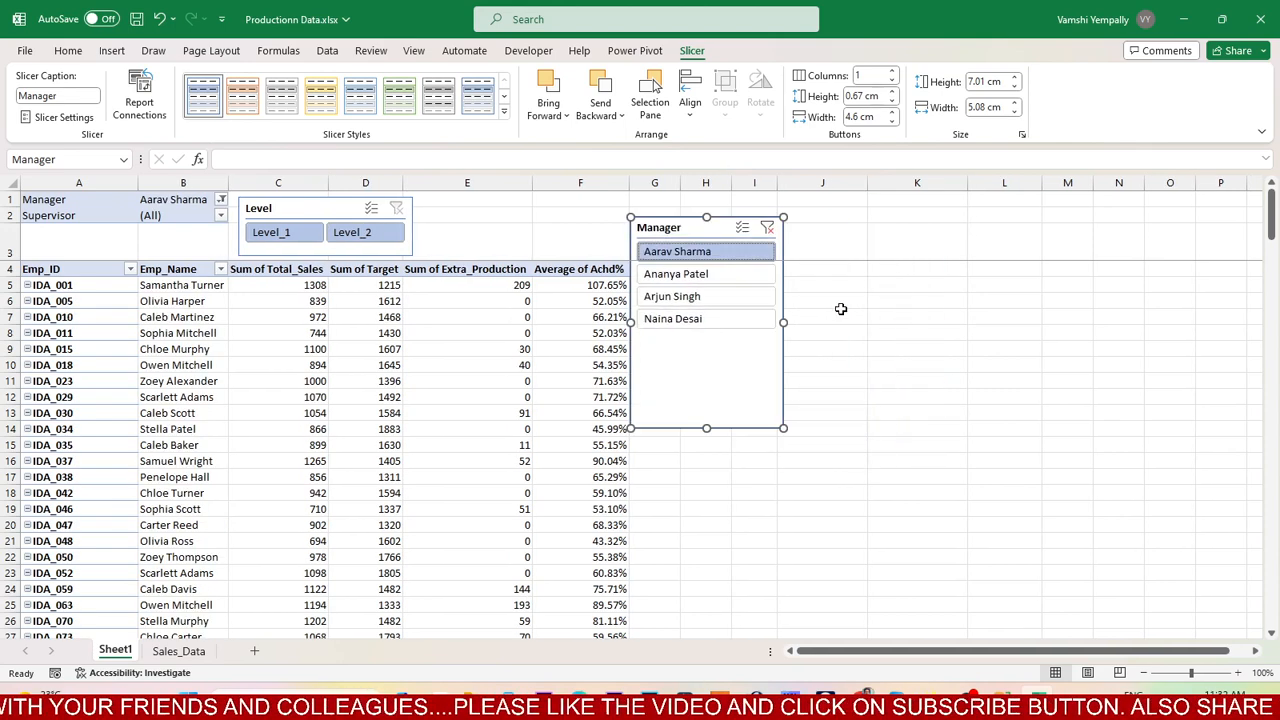
key(Delete)
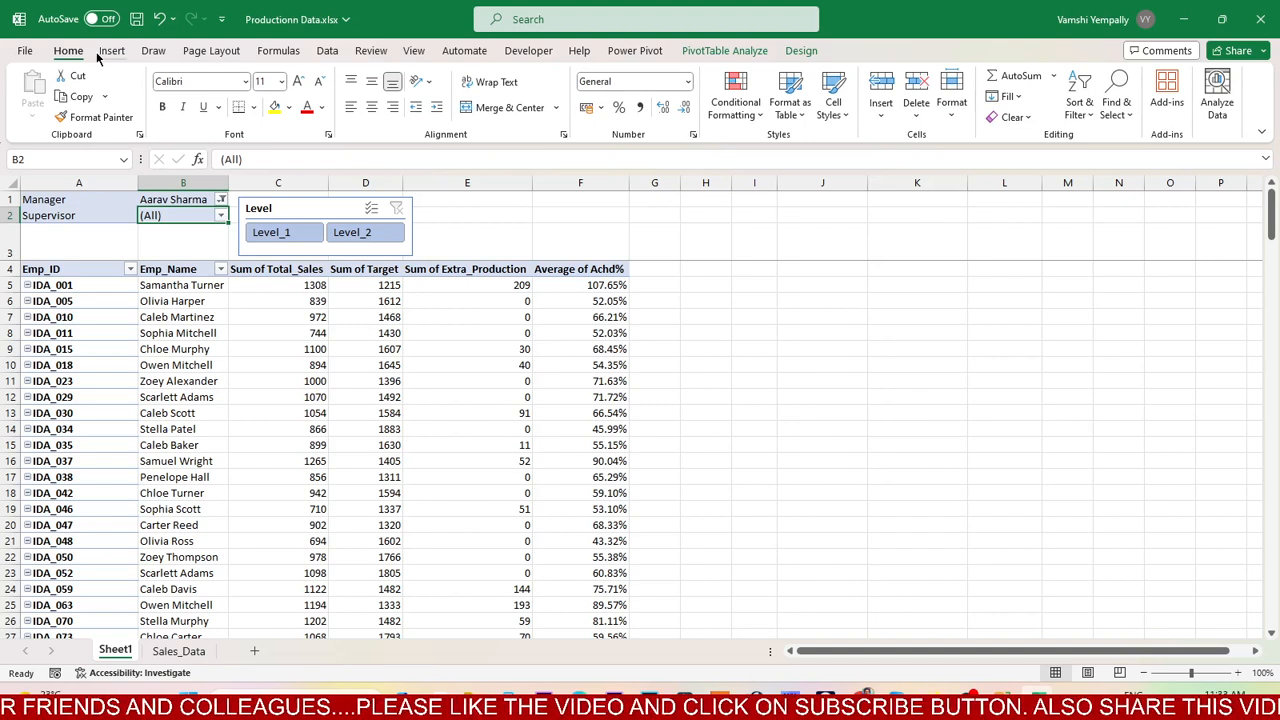
Insert a slicer for the Project field of the PivotTable
click(111, 50)
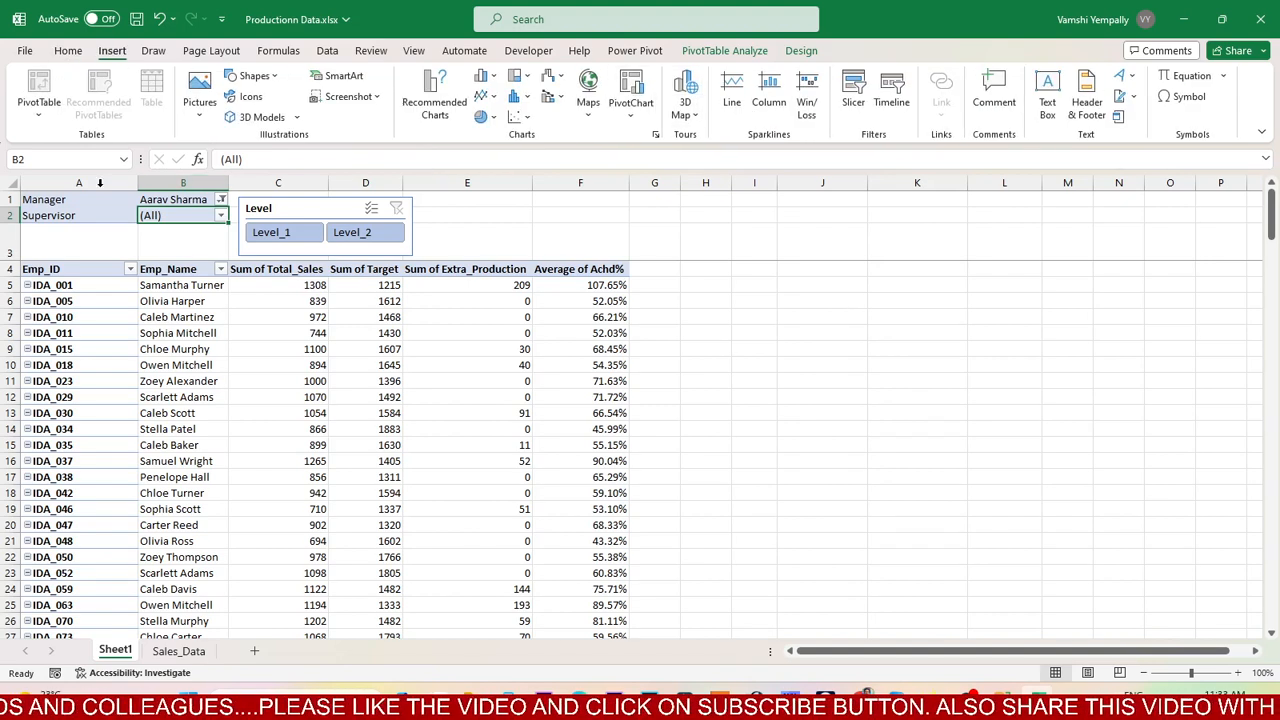
click(853, 100)
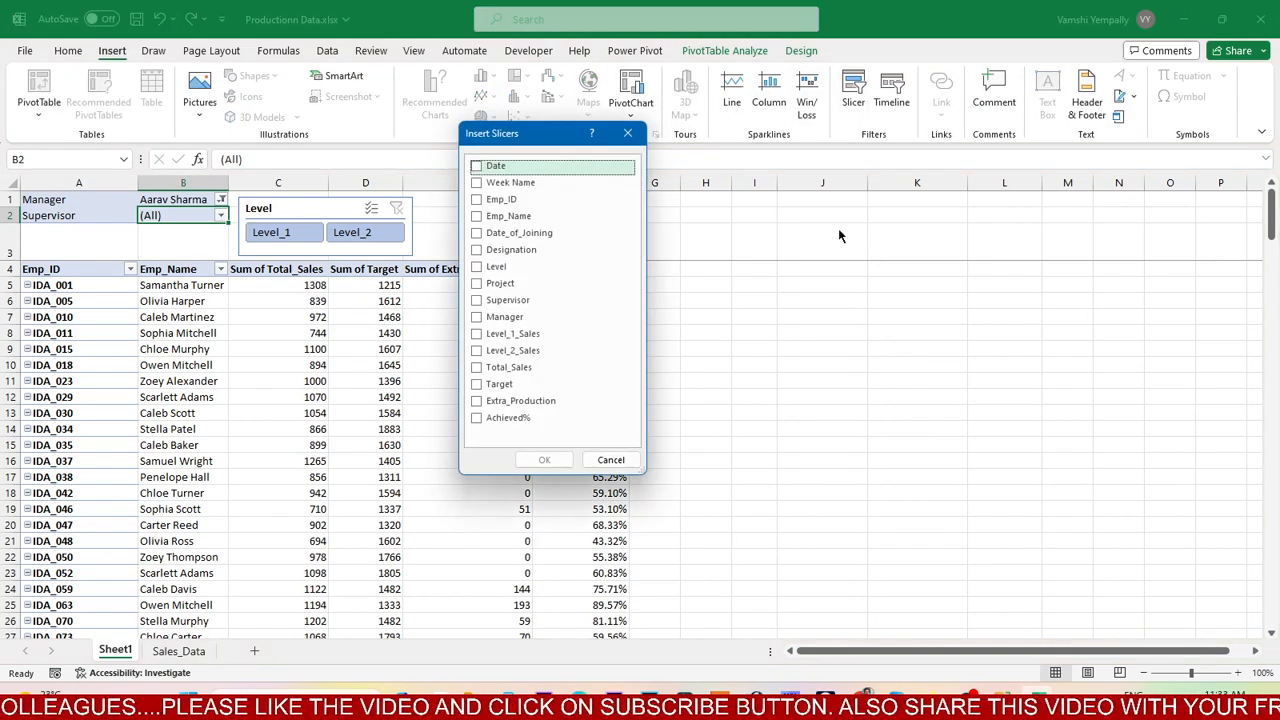
click(477, 284)
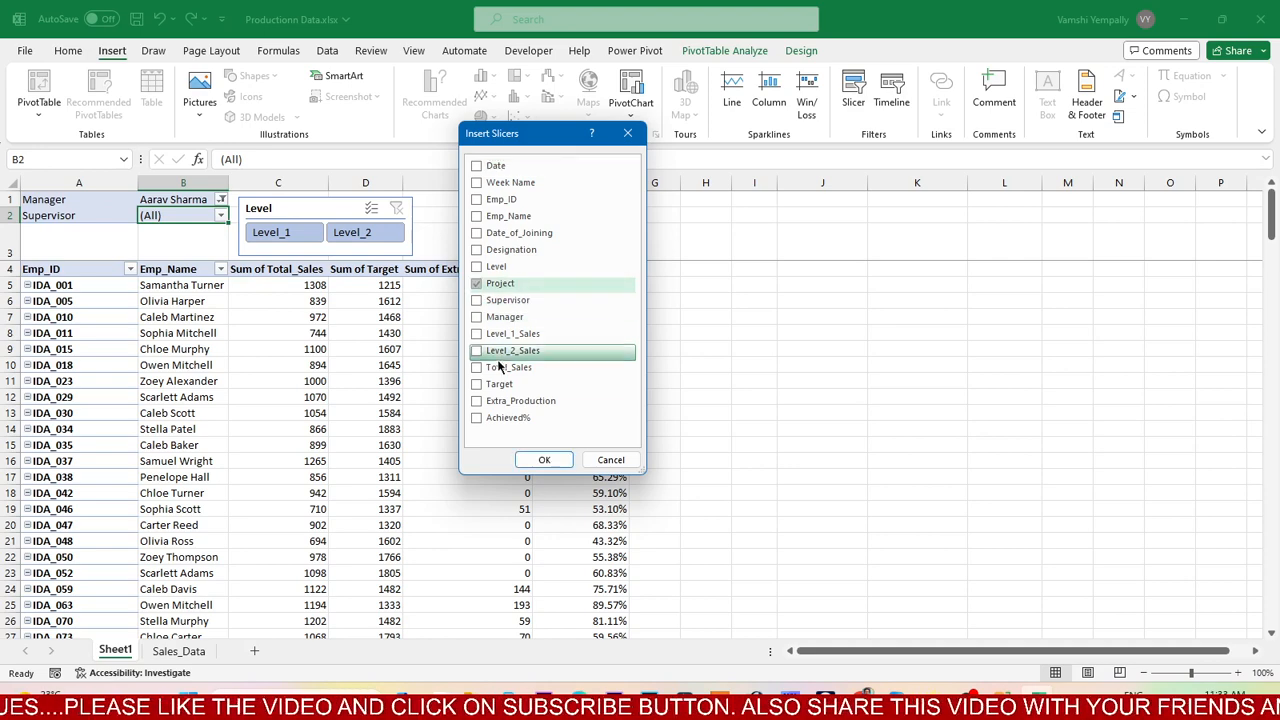
click(544, 460)
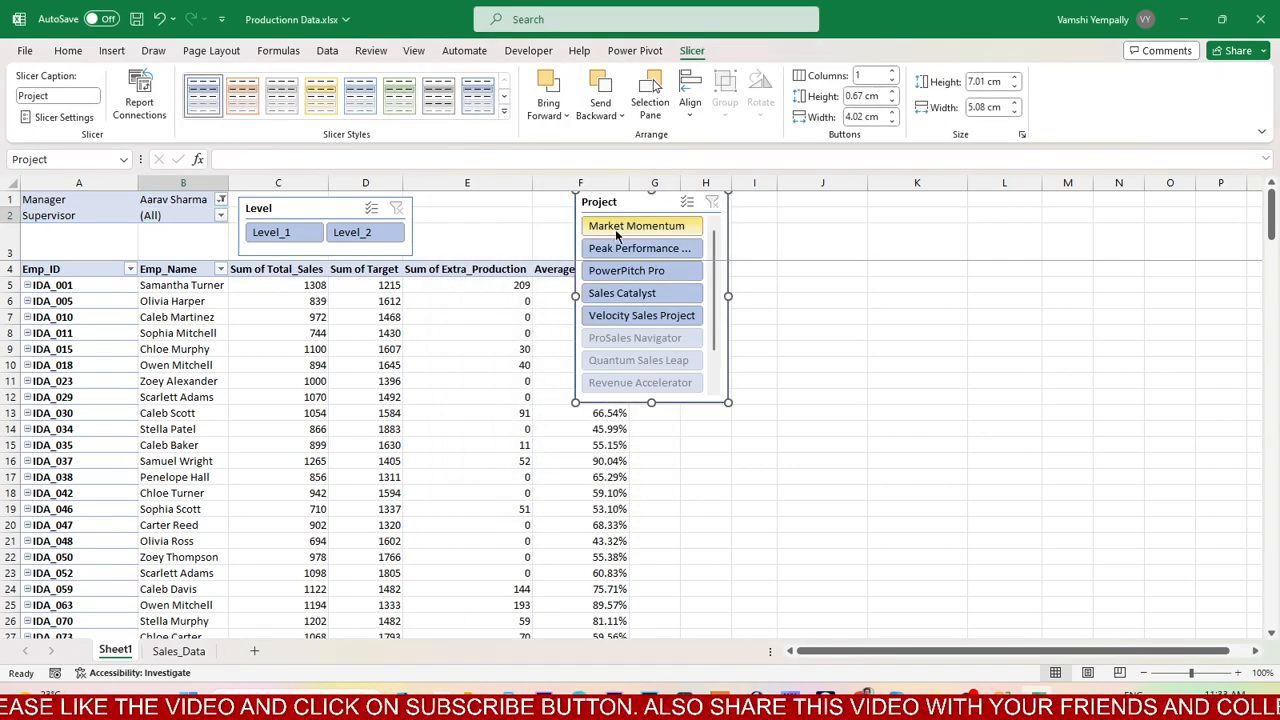
Reset the PivotTable's Manager report filter to (All)
click(176, 200)
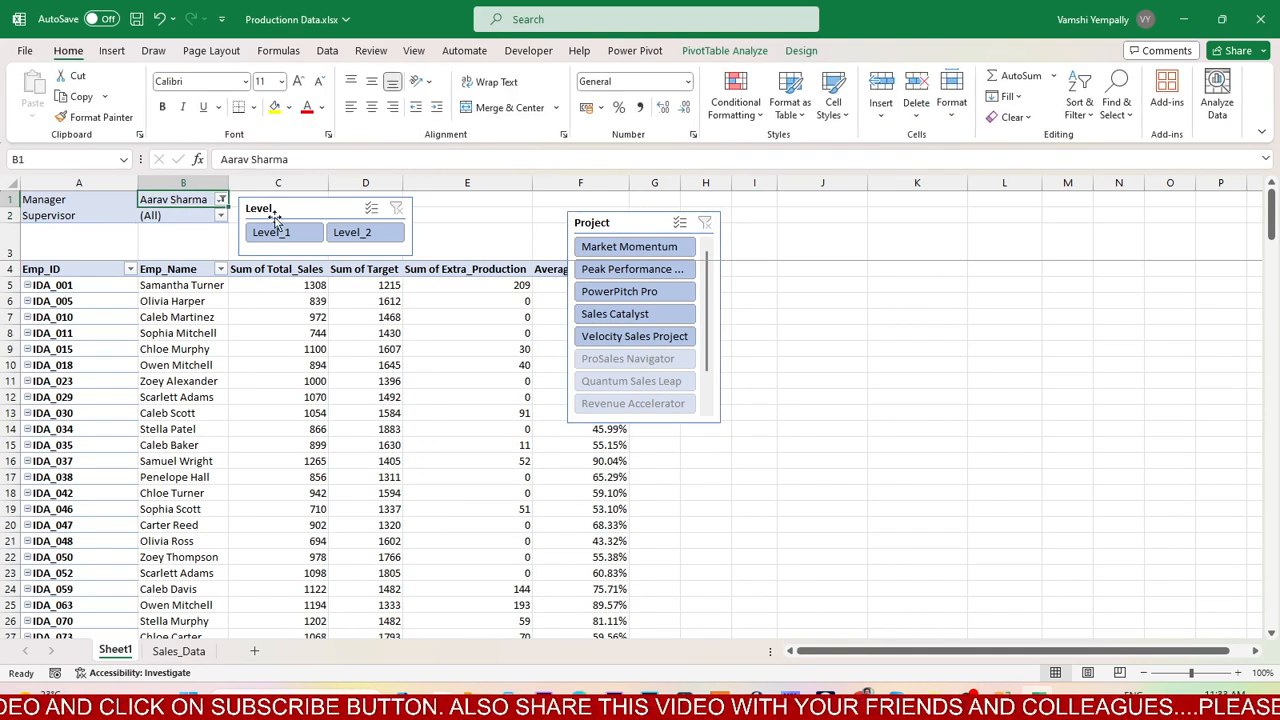
click(221, 199)
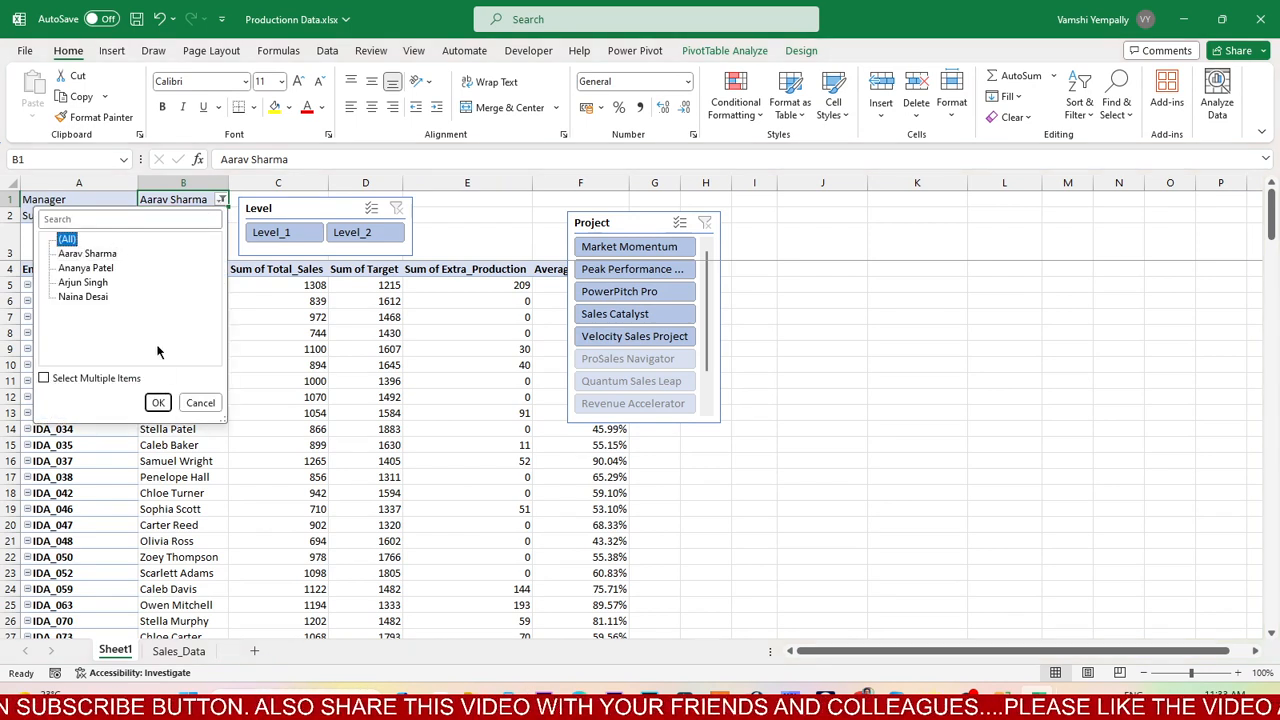
click(158, 402)
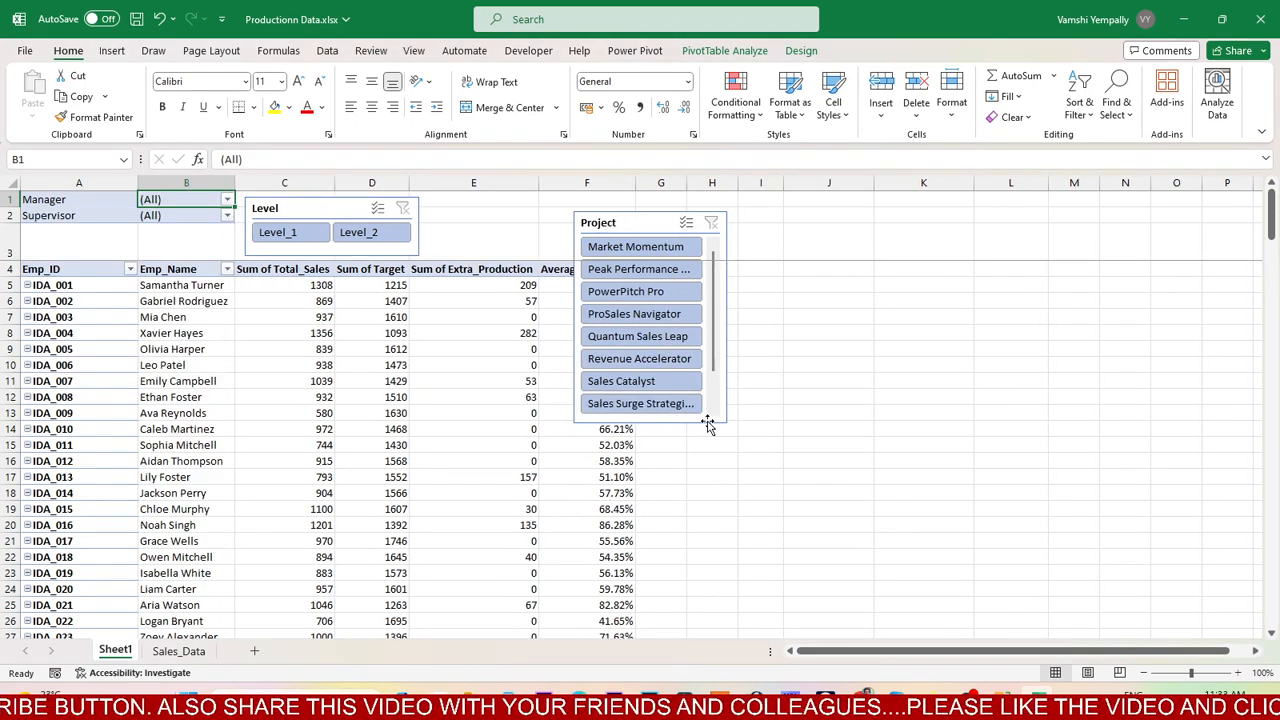
Lengthen the Project slicer to about 9.95 cm and arrange its items in five columns
drag(681, 420, 632, 511)
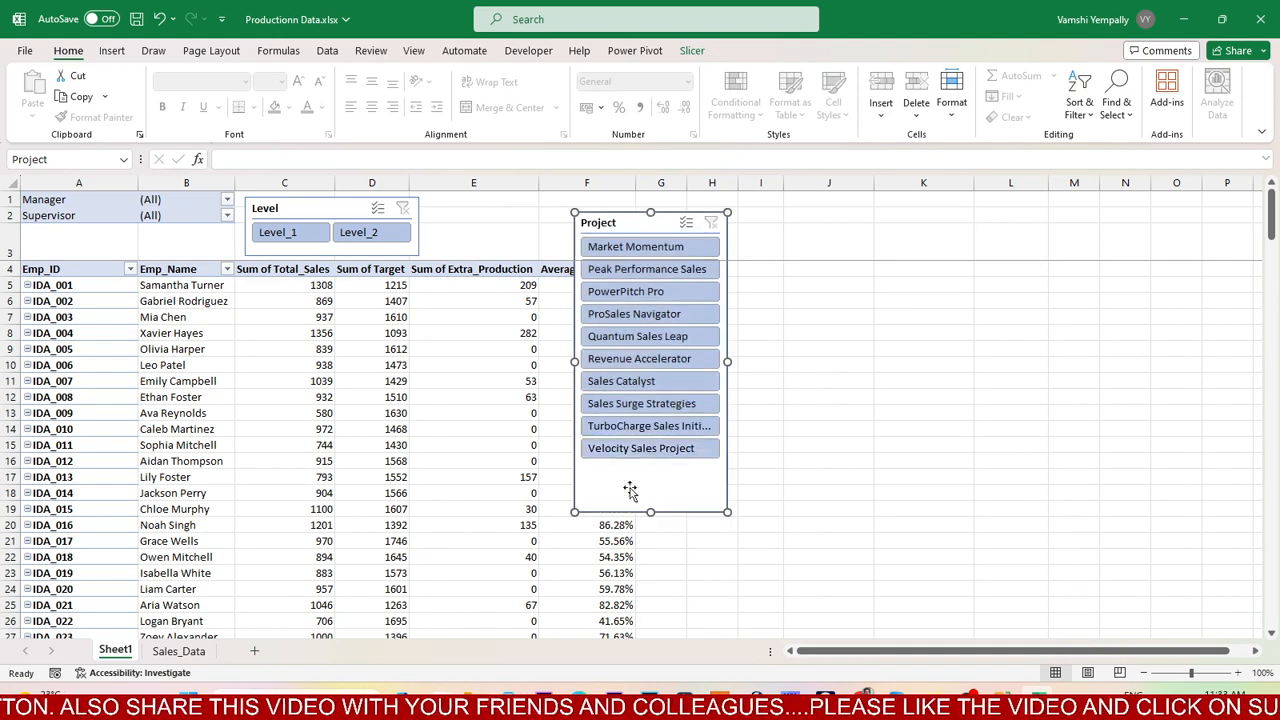
drag(623, 232, 615, 226)
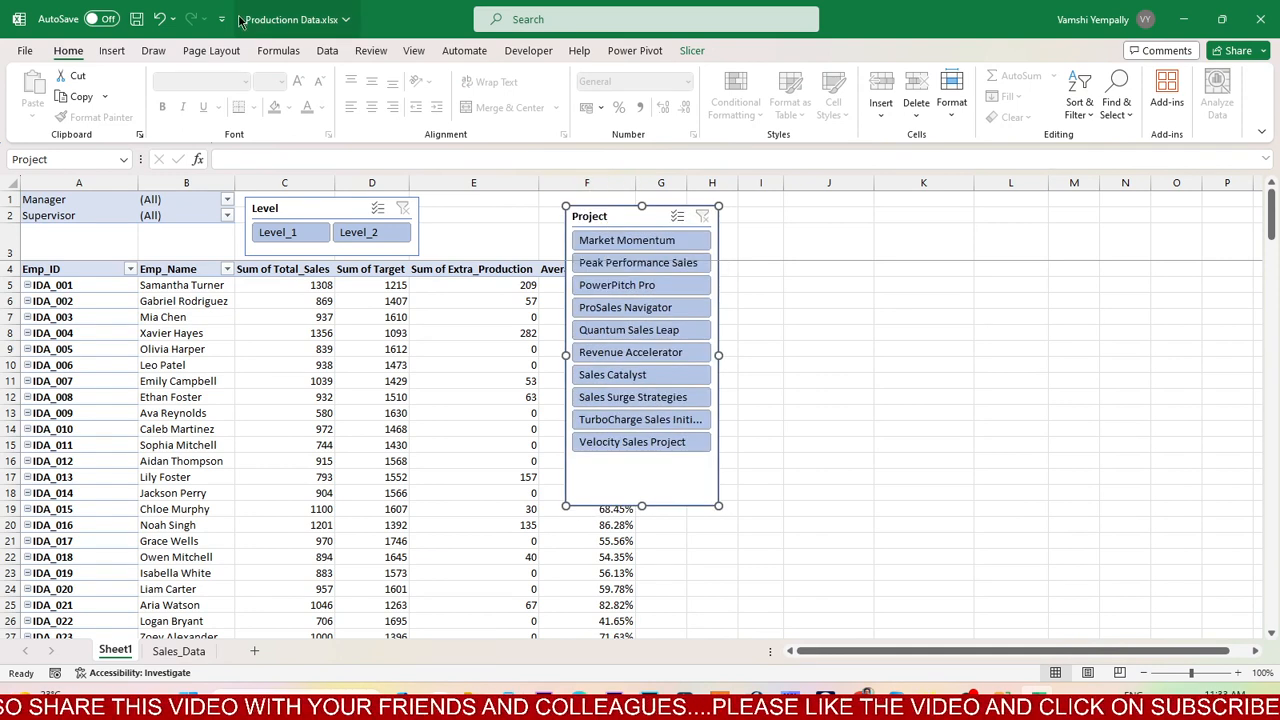
click(692, 50)
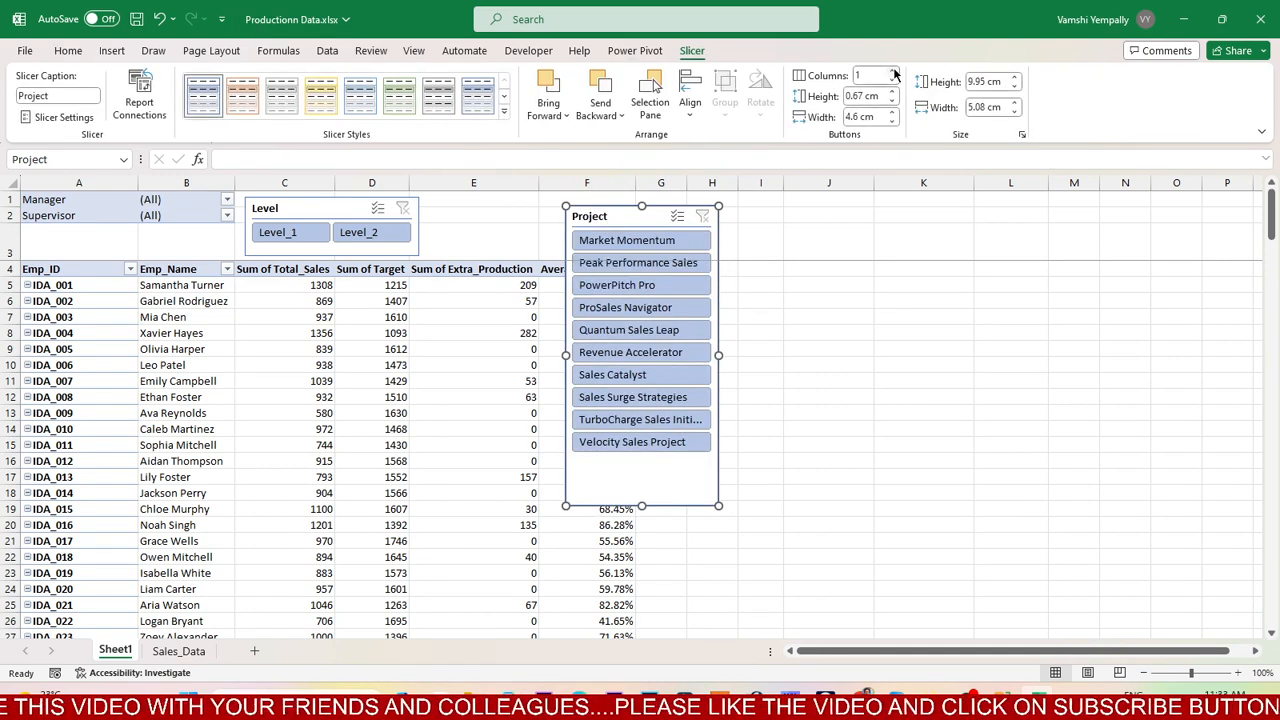
click(892, 71)
click(892, 71)
click(892, 71)
click(892, 71)
Resize the Project slicer to about 2.57 cm high by 15.56 cm wide and place it beside the Level slicer
drag(718, 355, 1035, 350)
drag(815, 423, 828, 270)
drag(766, 217, 621, 207)
click(850, 316)
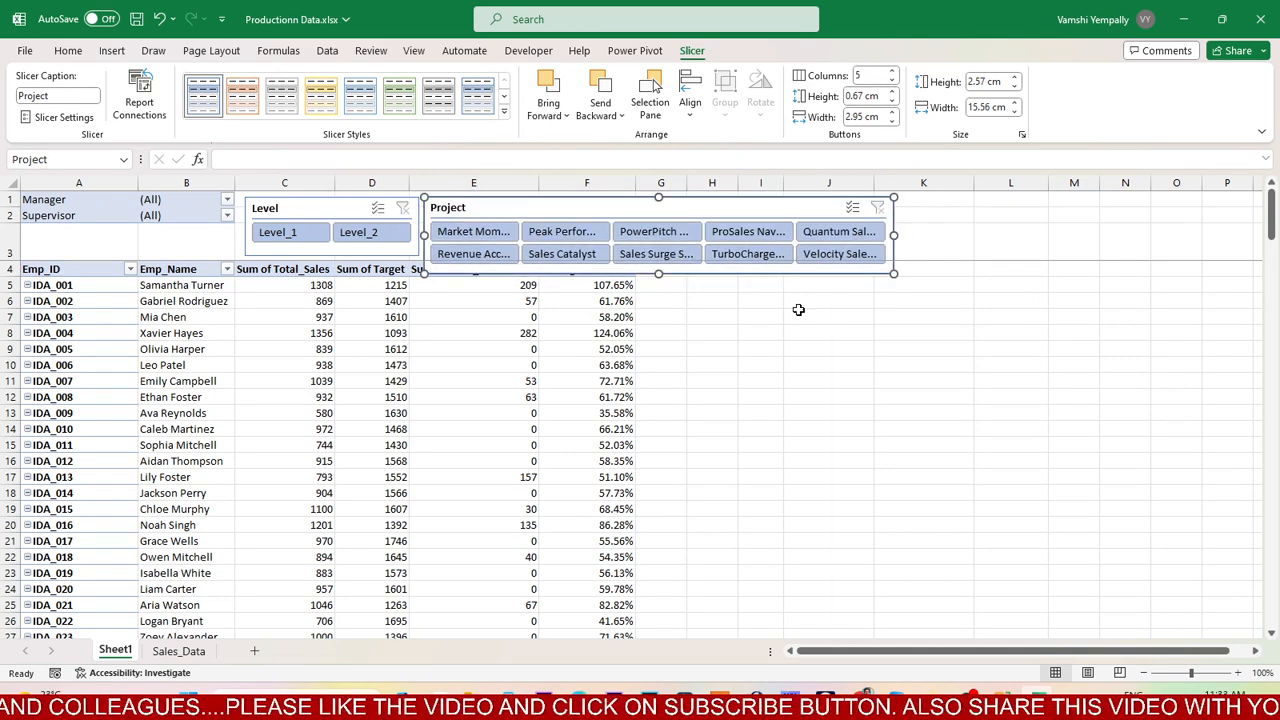
Enlarge row 3 so both slicers fit above the headers and extend the Level slicer to the Project slicer's height
drag(14, 256, 14, 286)
click(500, 210)
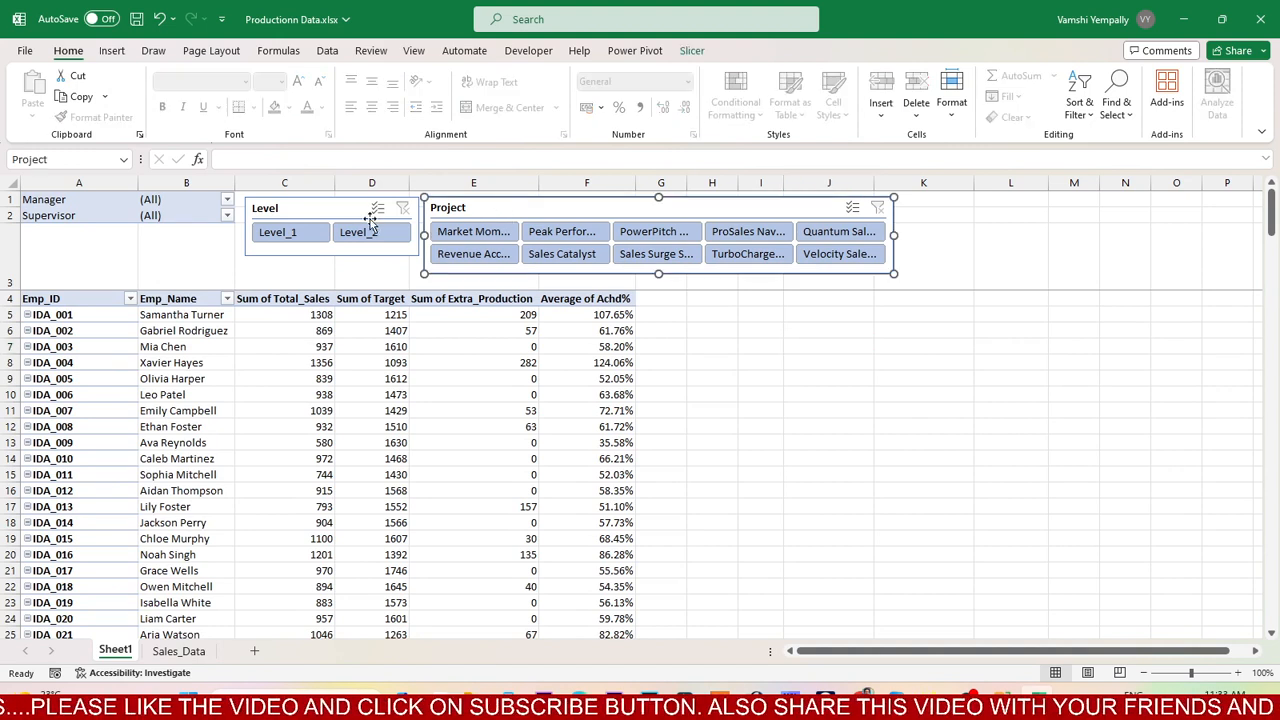
click(329, 256)
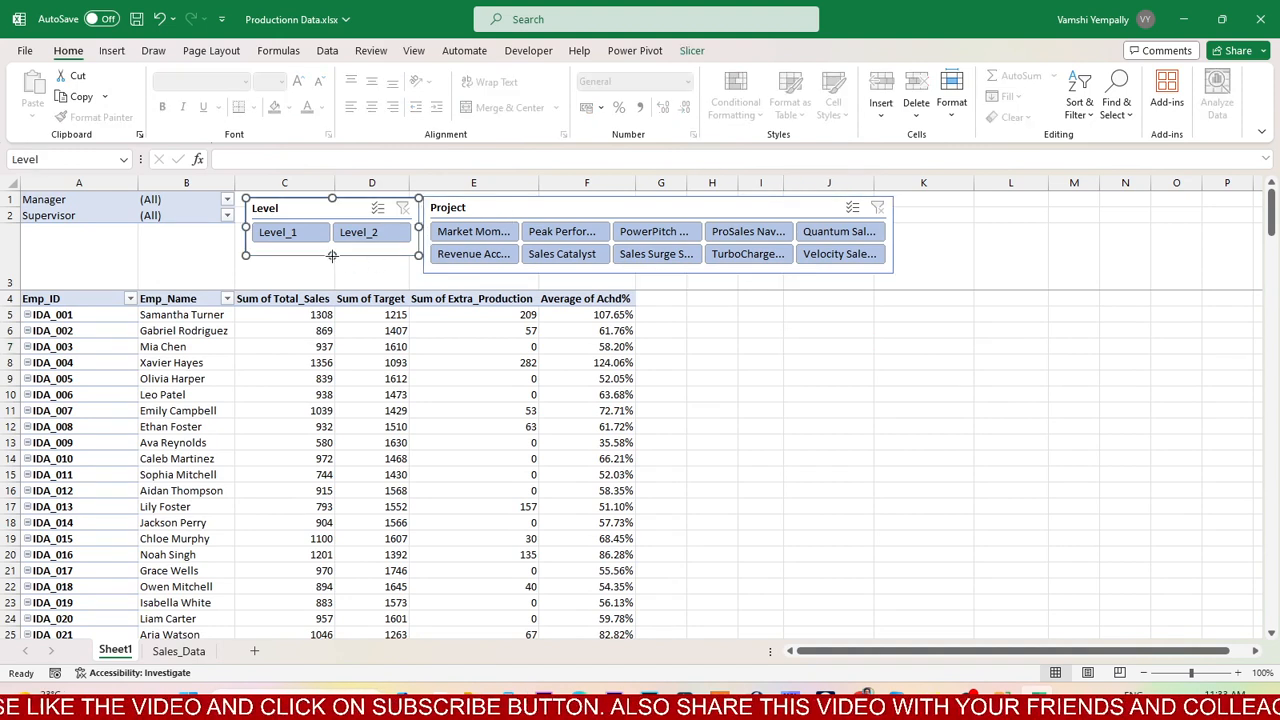
drag(332, 256, 333, 274)
click(829, 345)
Try the Project slicer by filtering for several projects in turn, including TurboCharge, Peak Performance Sales and Sales Catalyst, and clear its filter
click(834, 256)
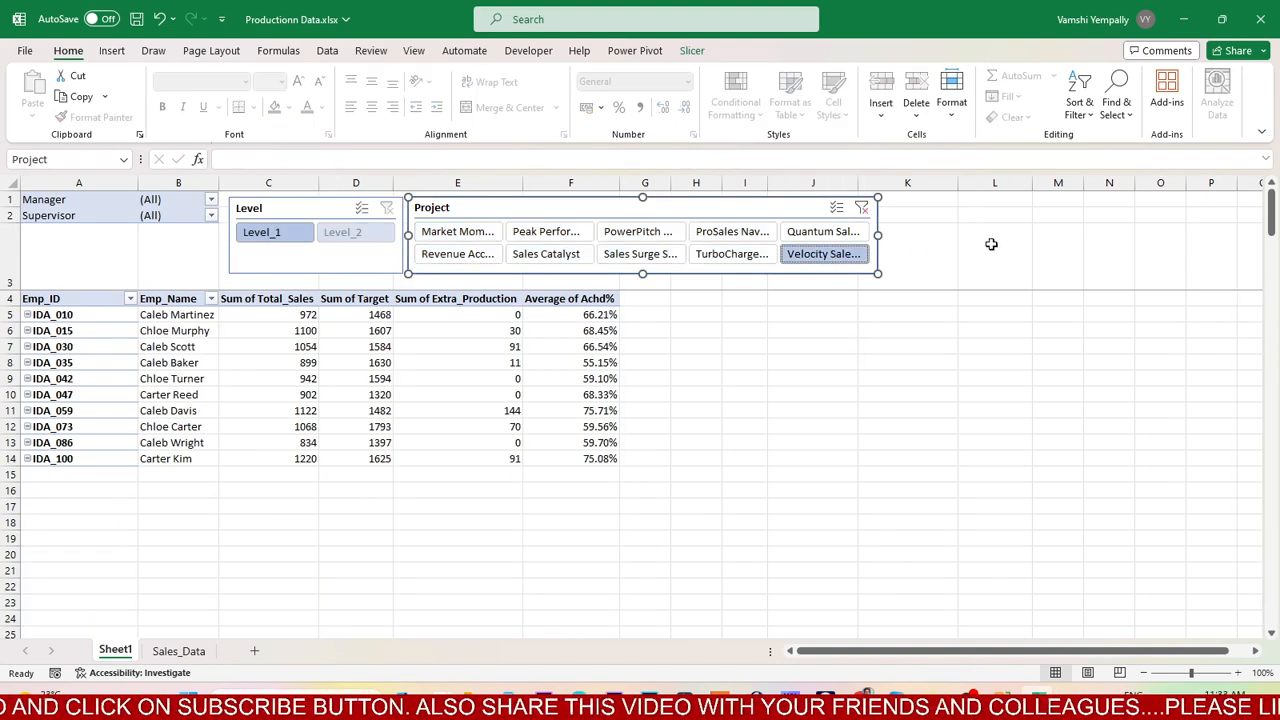
click(740, 253)
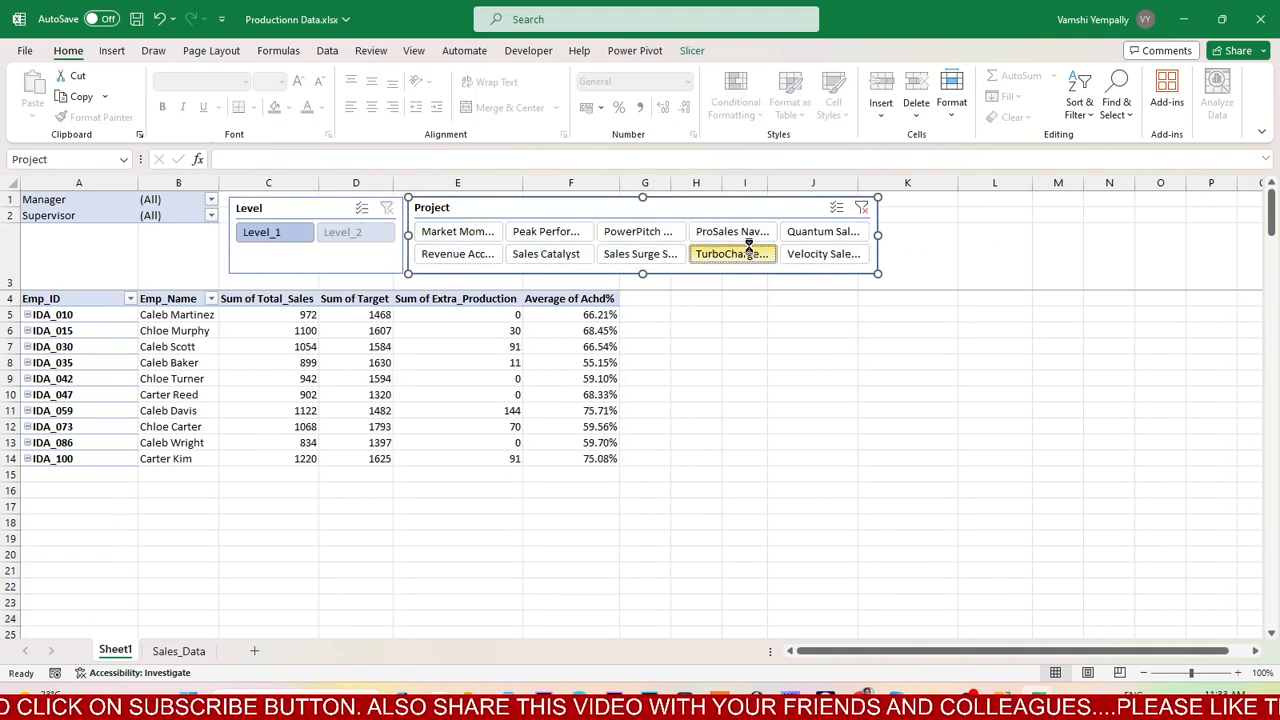
click(905, 346)
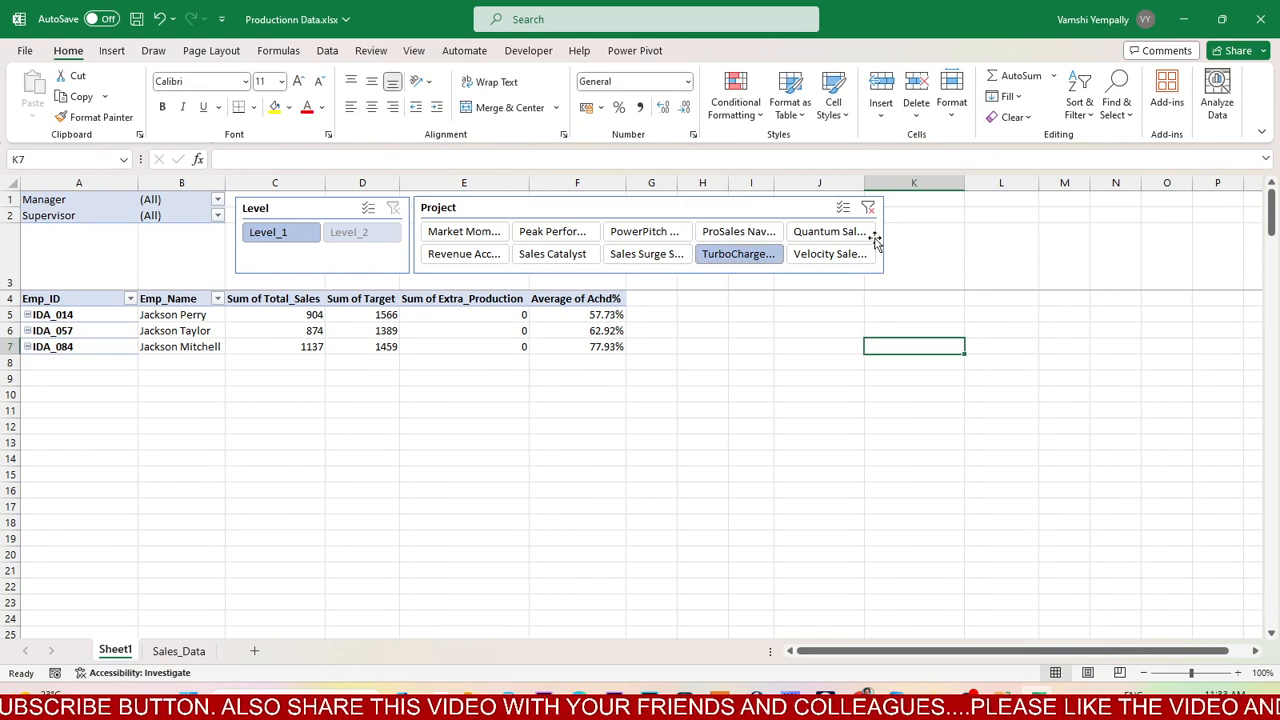
click(737, 235)
click(567, 238)
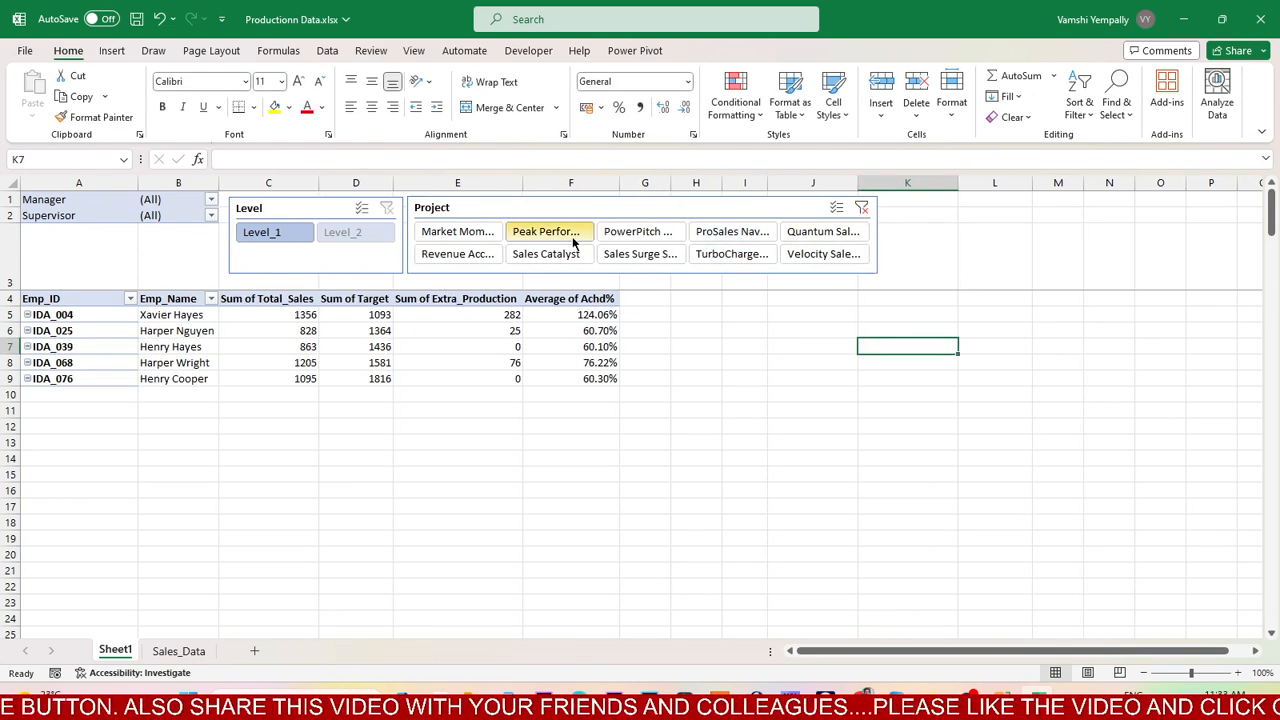
click(468, 254)
click(470, 232)
click(556, 253)
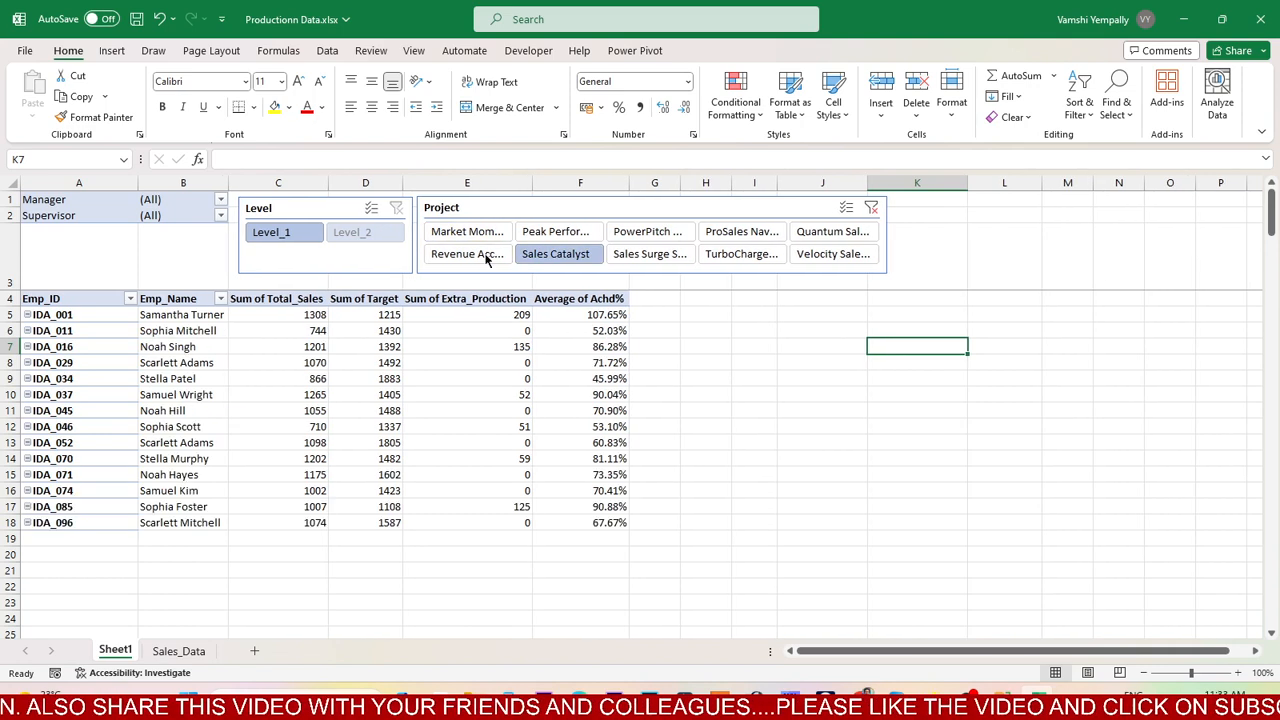
click(470, 254)
click(563, 232)
click(877, 207)
click(771, 394)
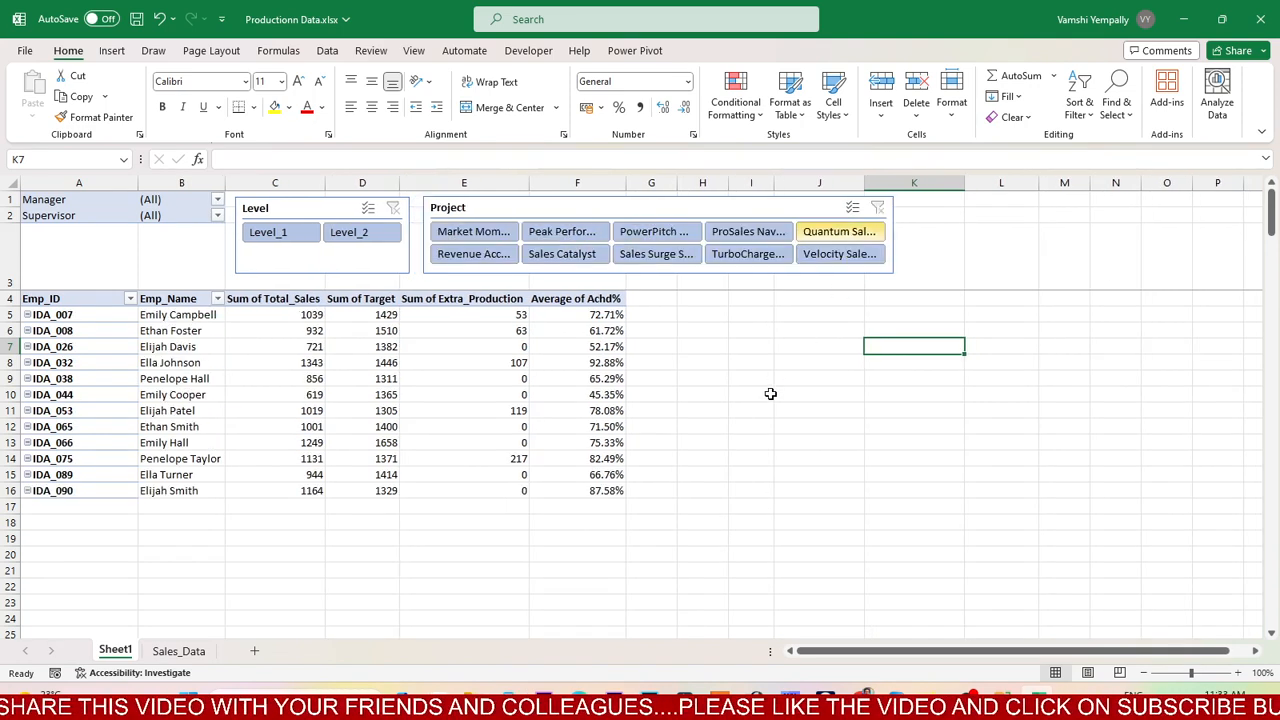
Check the choices in the Supervisor report filter without changing it, and look over the PivotTable's employee rows
click(229, 216)
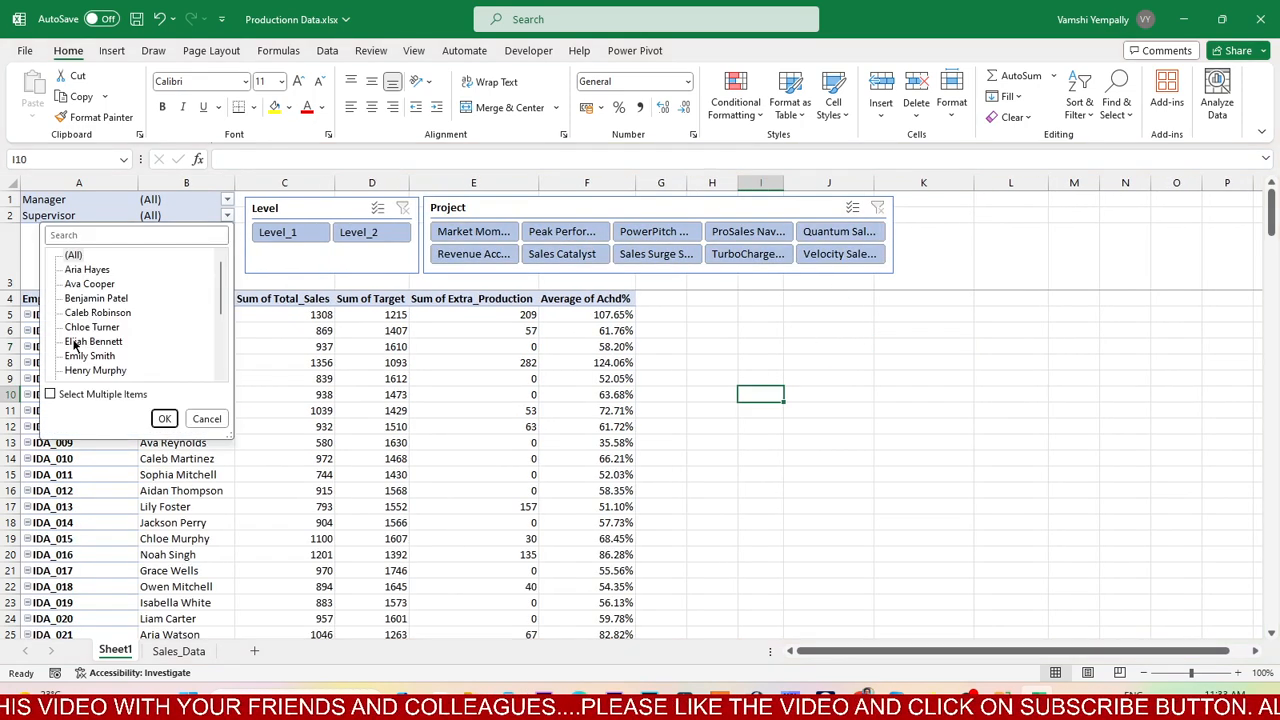
click(859, 357)
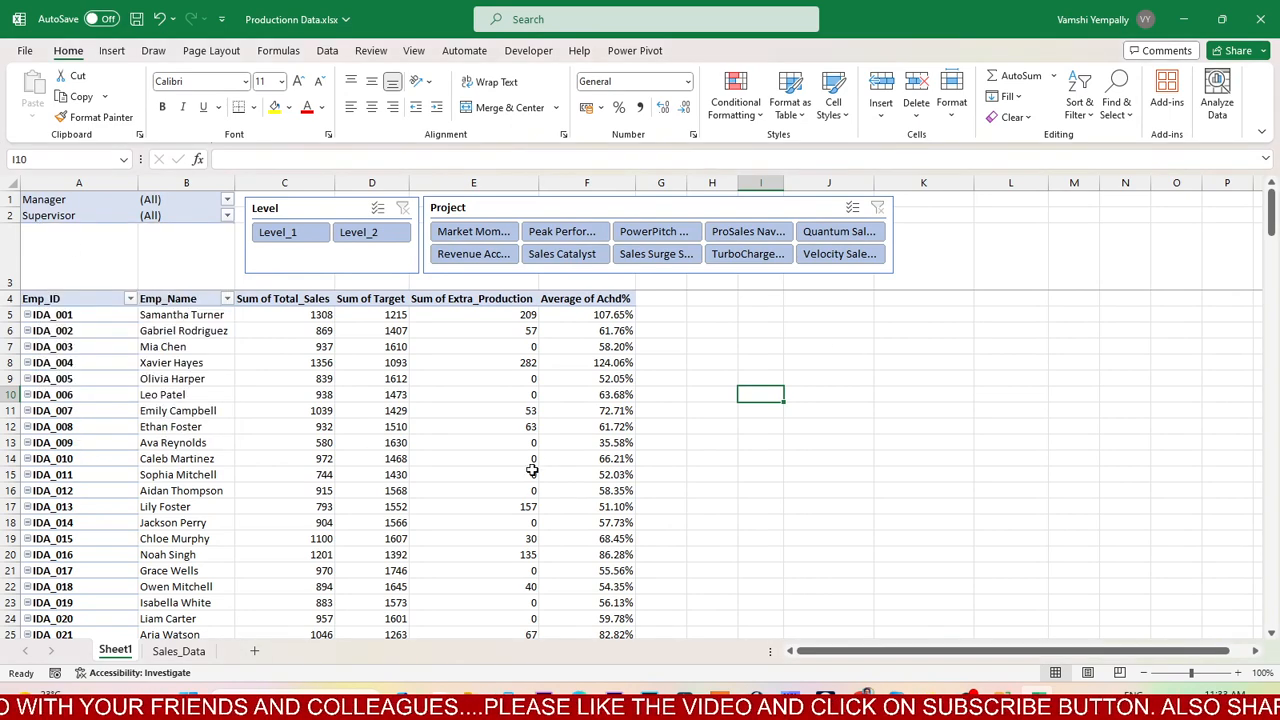
scroll(532, 470, down, 9)
scroll(534, 490, up, 9)
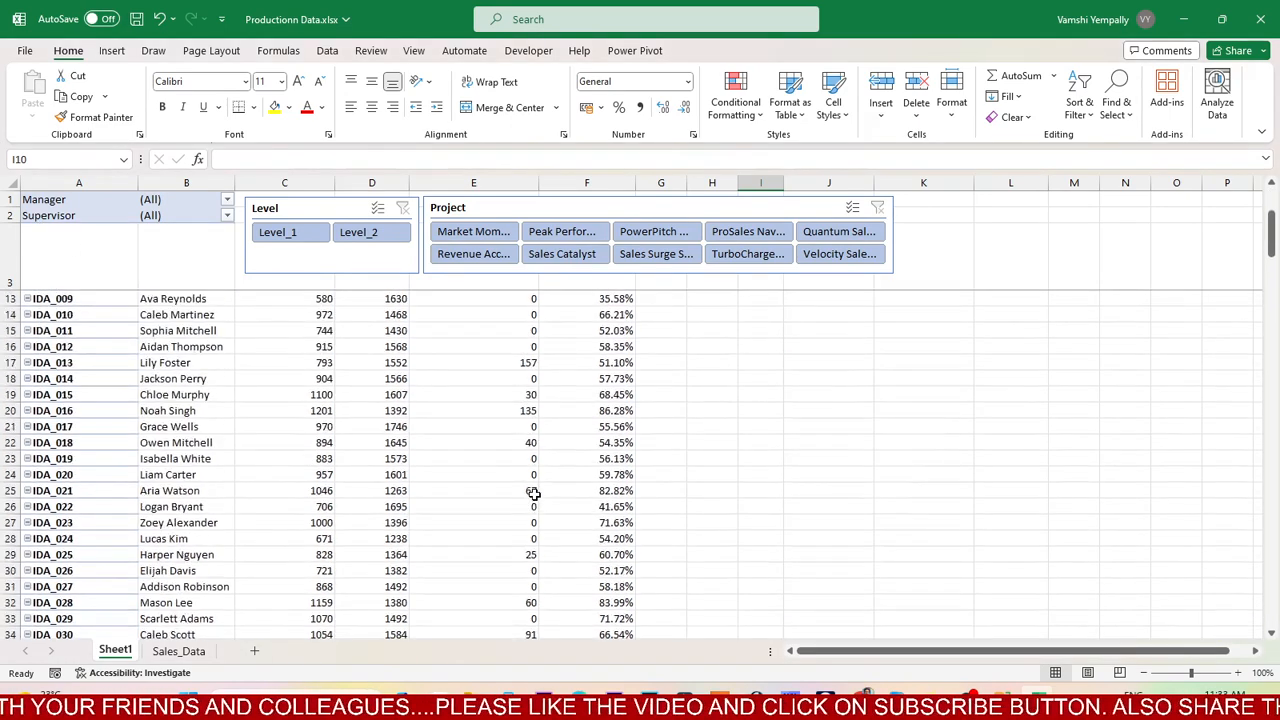
Review the source records and columns on the Sales_Data sheet, comparing them with the PivotTable on Sheet1
click(178, 651)
click(595, 403)
click(41, 213)
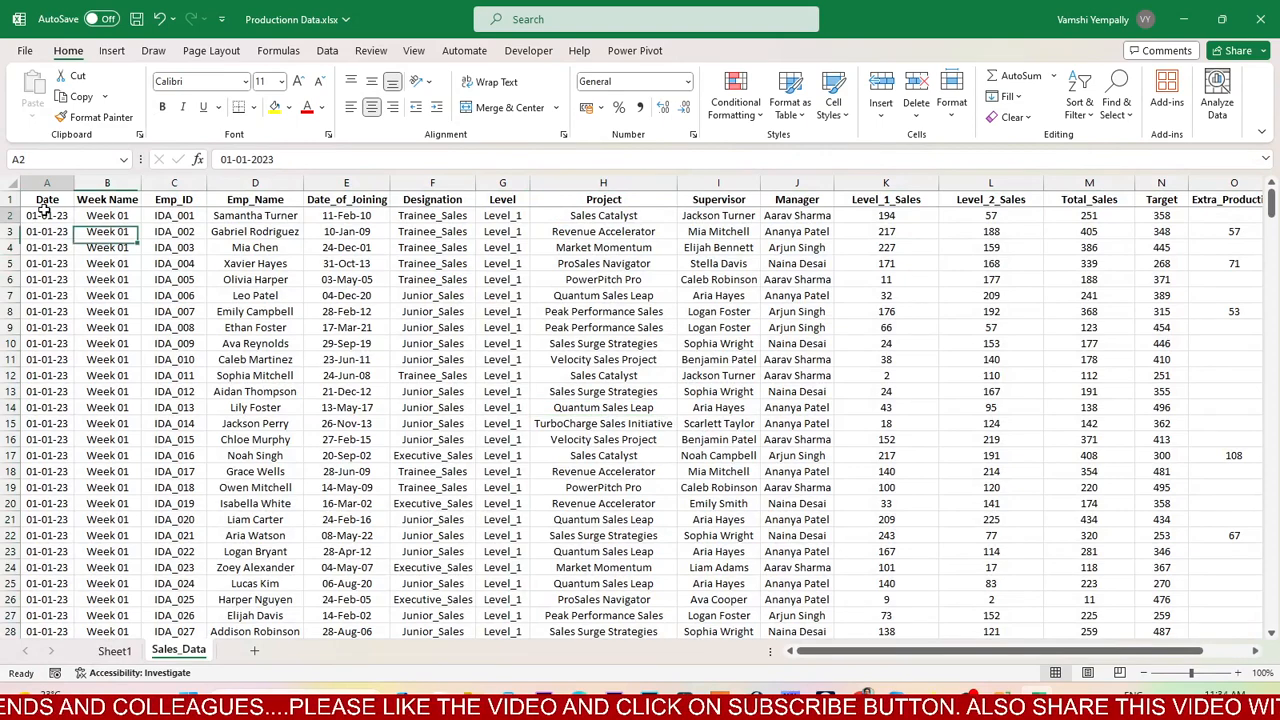
drag(835, 651, 655, 656)
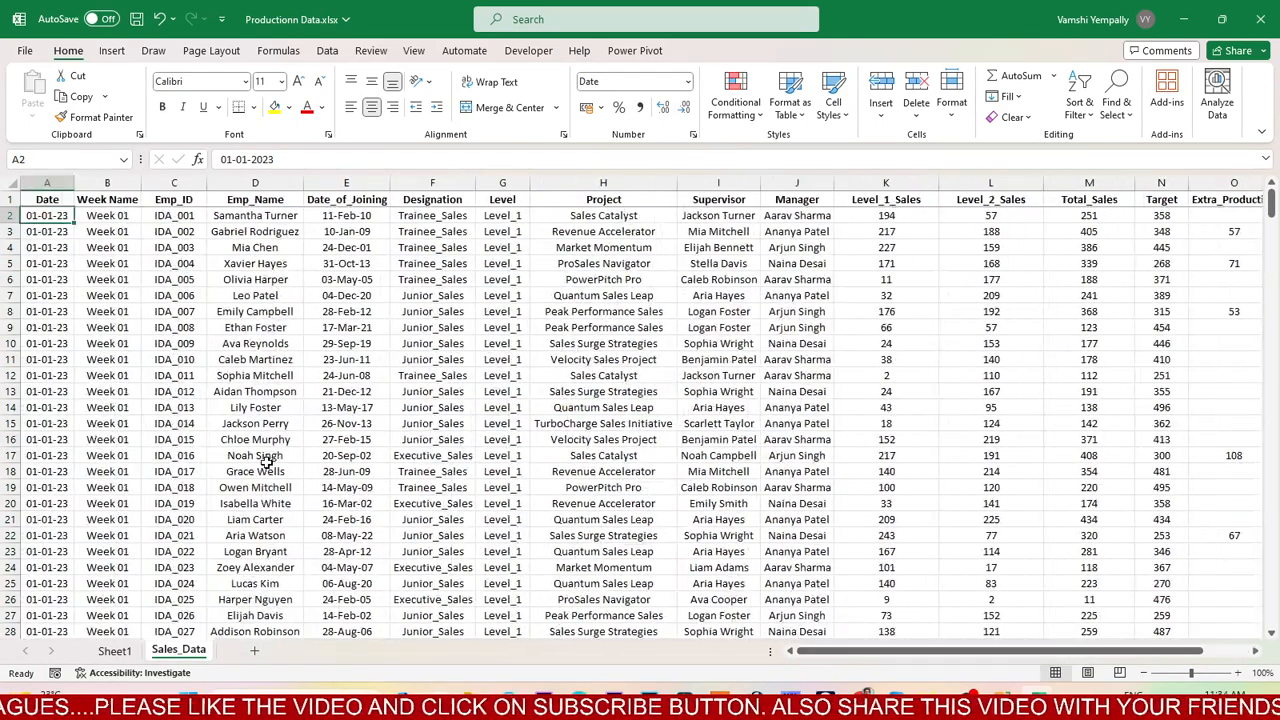
click(112, 650)
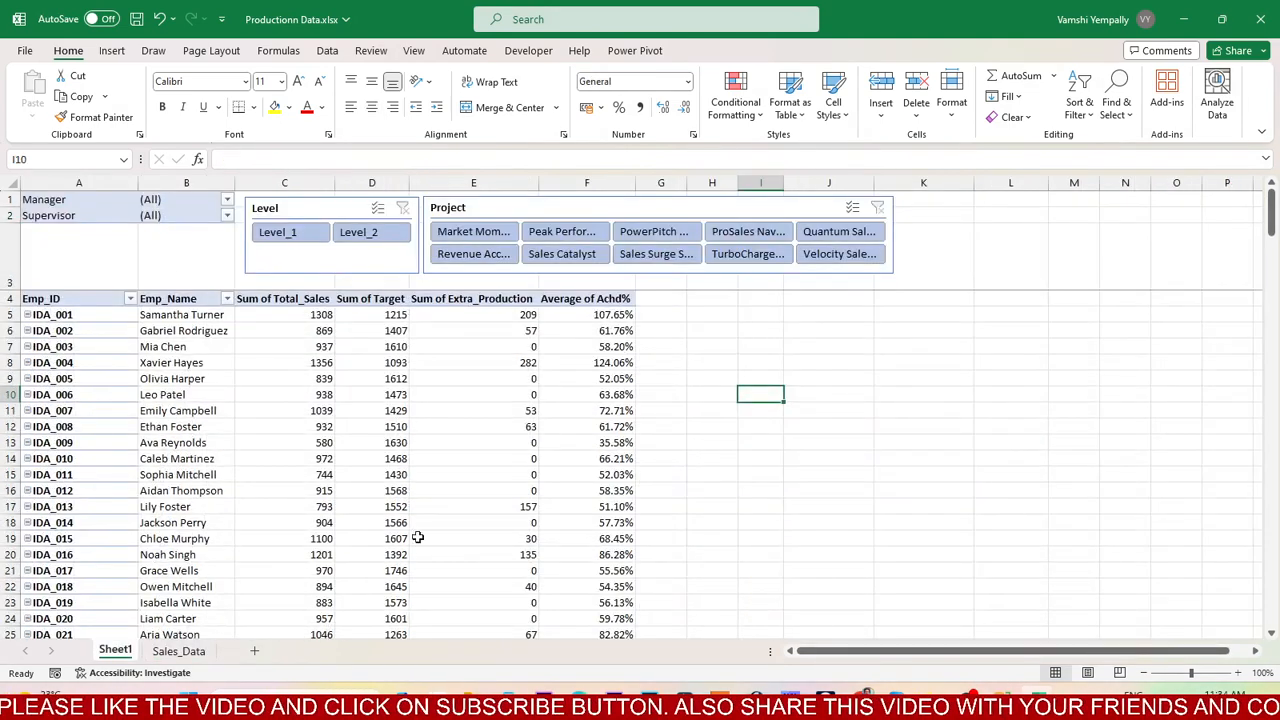
click(170, 651)
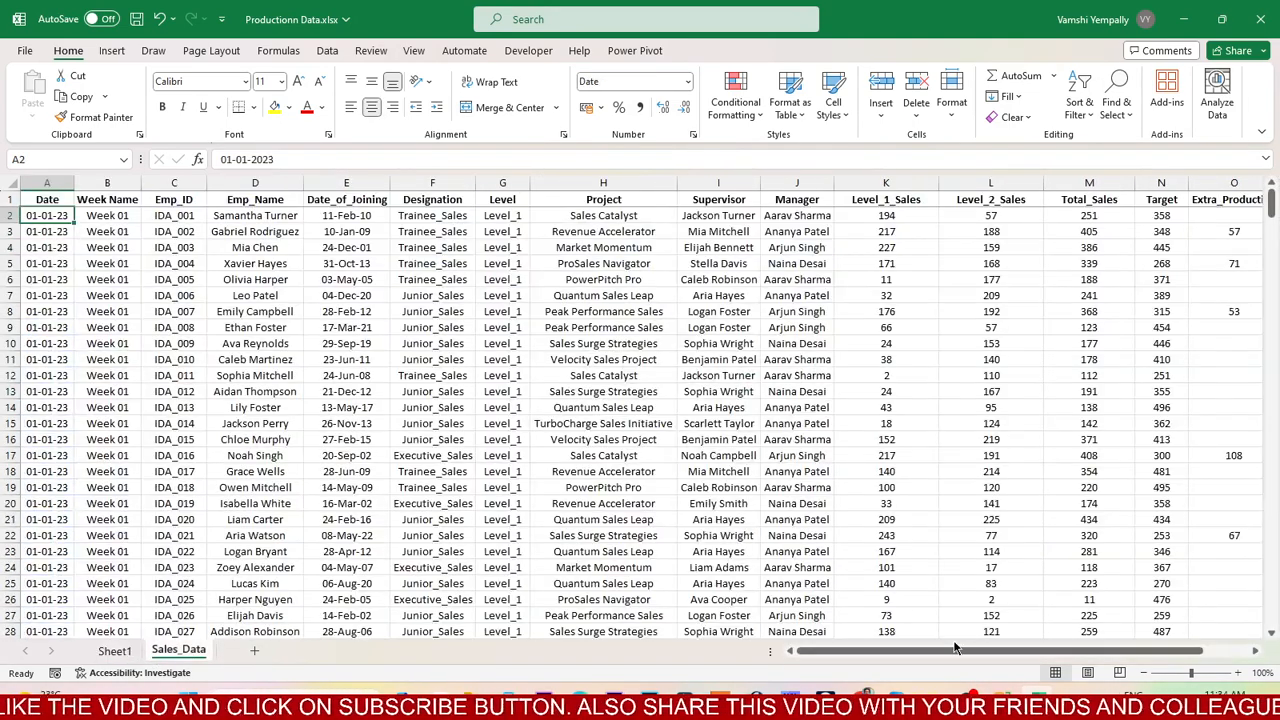